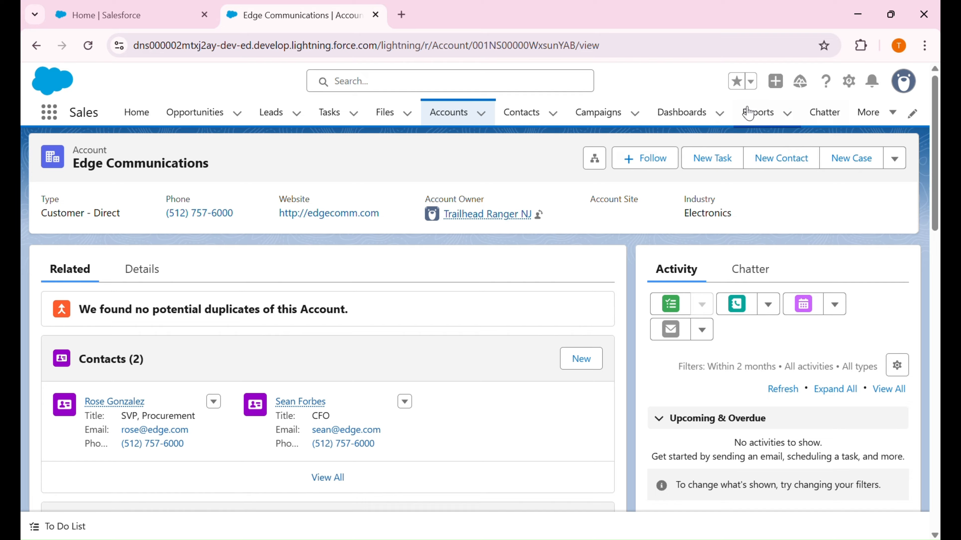
# Open Salesforce Setup and find the Flows page with the search term "flow"
pyautogui.click(174, 8)
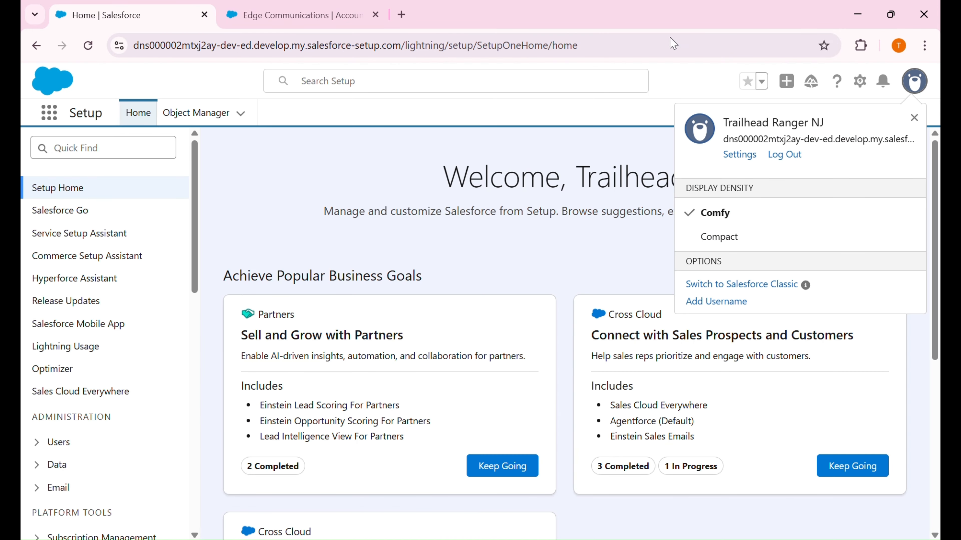
pyautogui.click(787, 96)
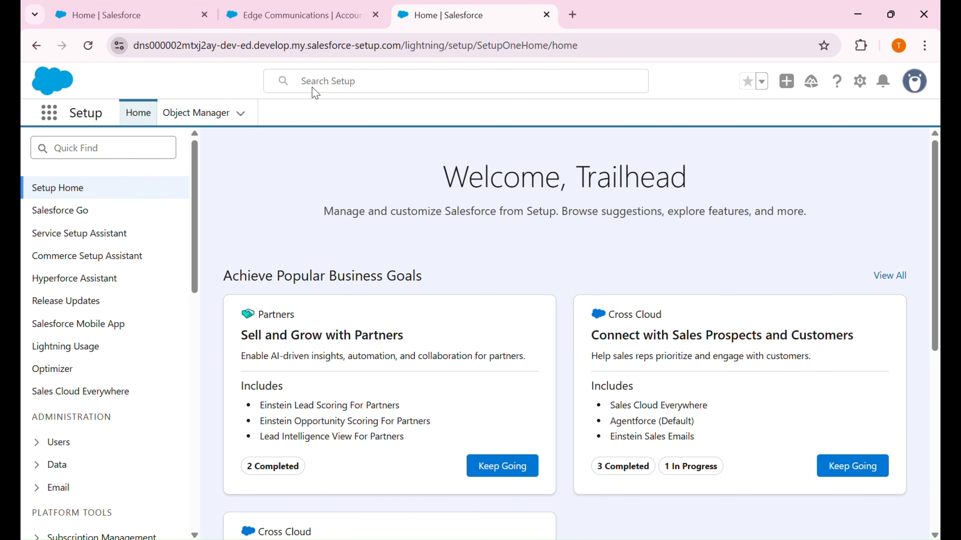
pyautogui.click(120, 163)
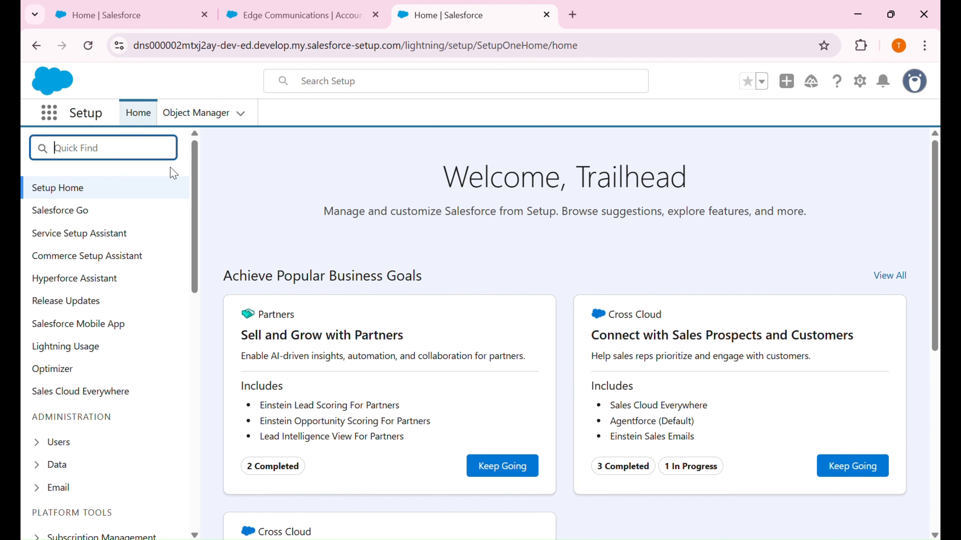
pyautogui.write('flow')
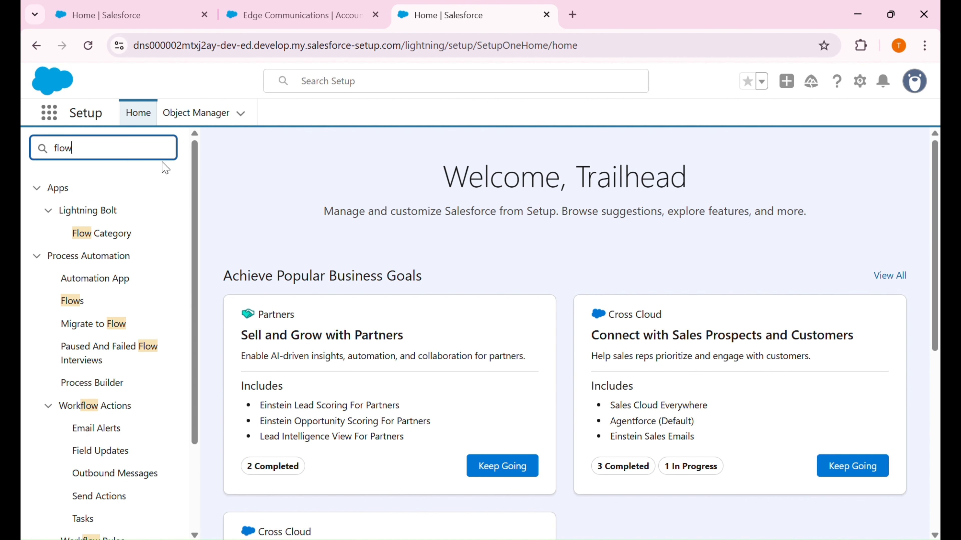
pyautogui.click(75, 308)
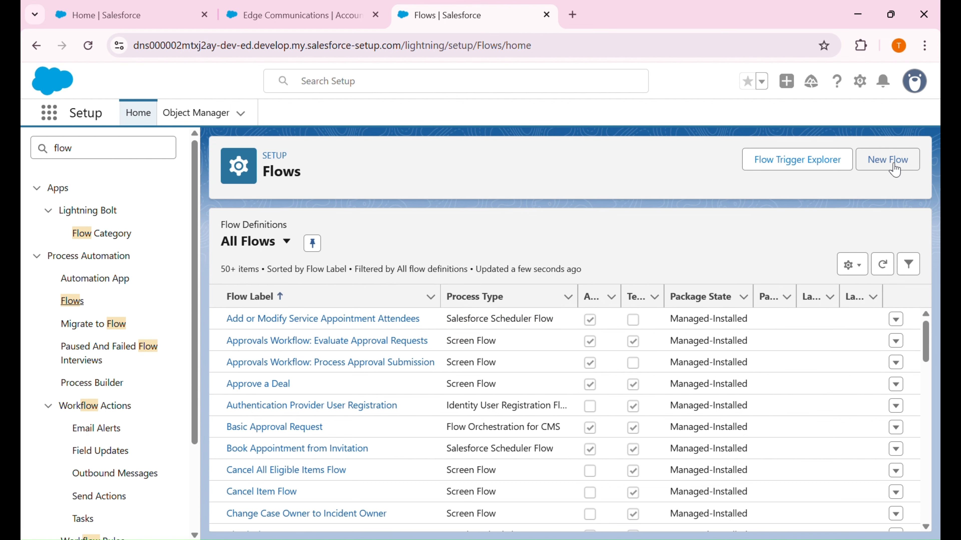
# Create a new automation of the Record-Triggered Flow type
pyautogui.click(885, 161)
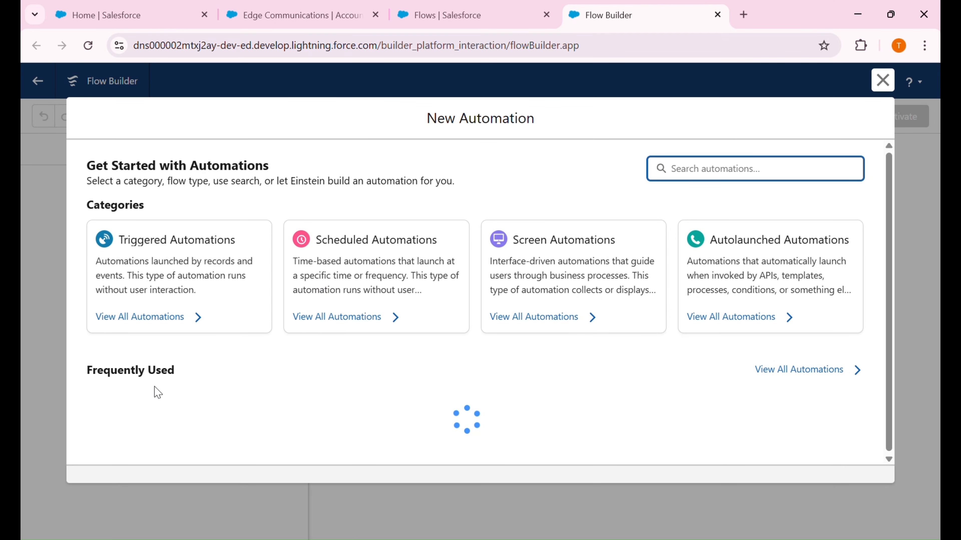
pyautogui.scroll(-1, 309, 403)
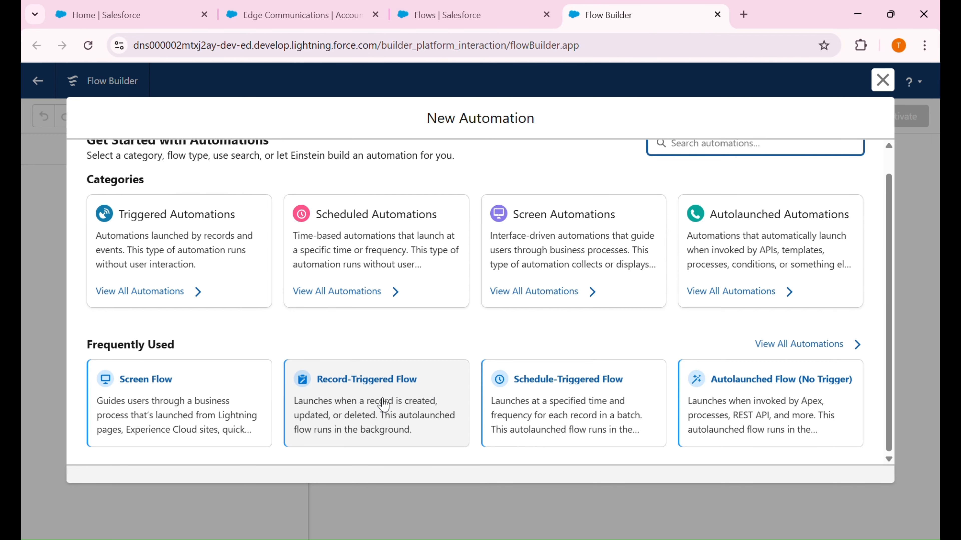
pyautogui.click(416, 403)
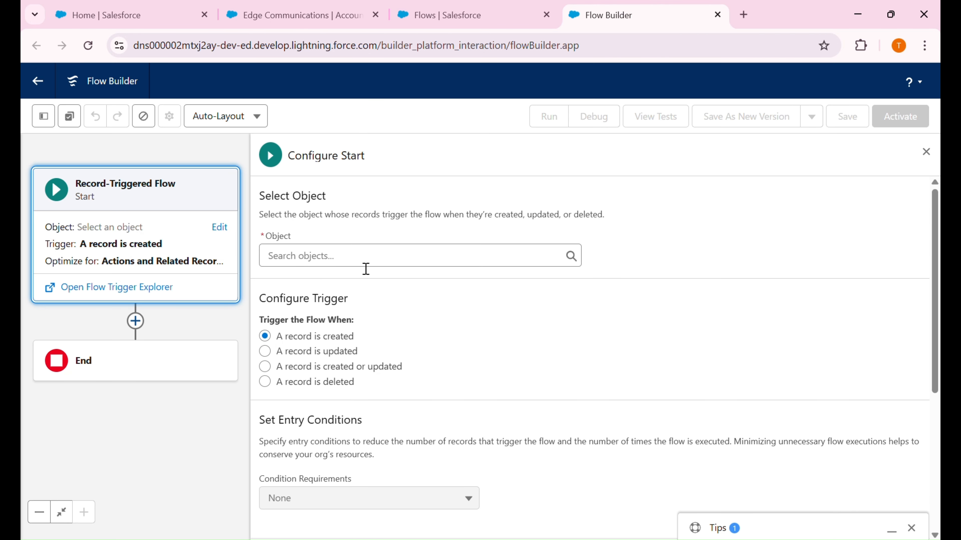
# Set the flow's triggering object to Account and trigger it when a record is updated
pyautogui.click(371, 261)
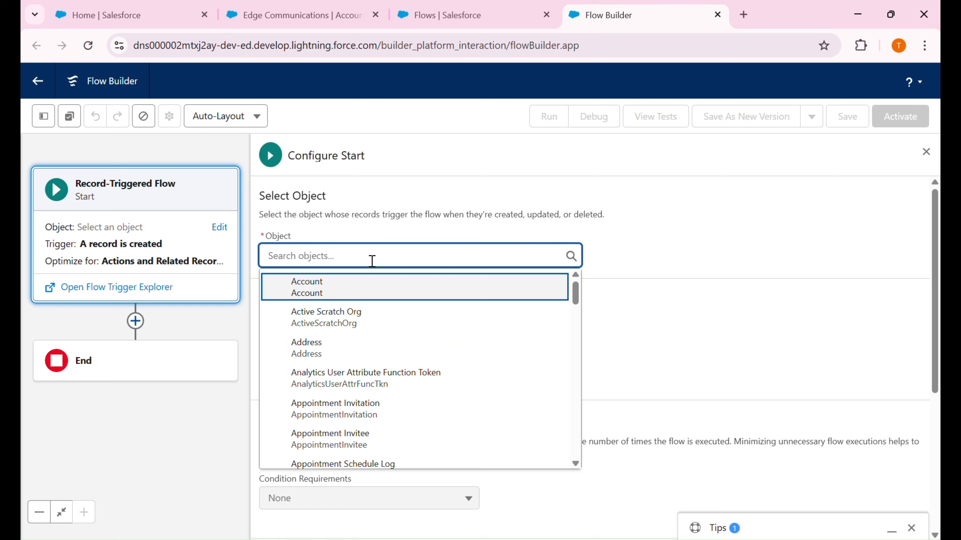
pyautogui.click(379, 285)
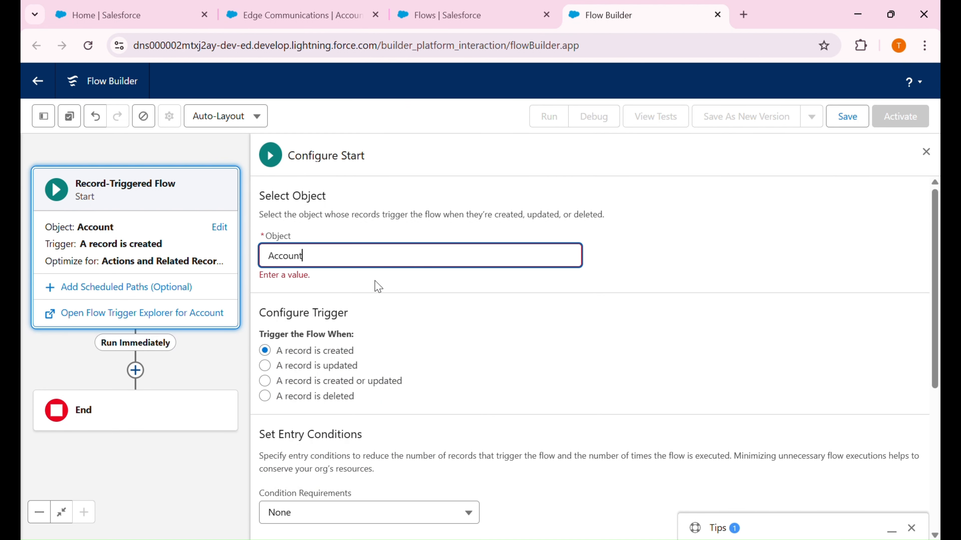
pyautogui.click(377, 319)
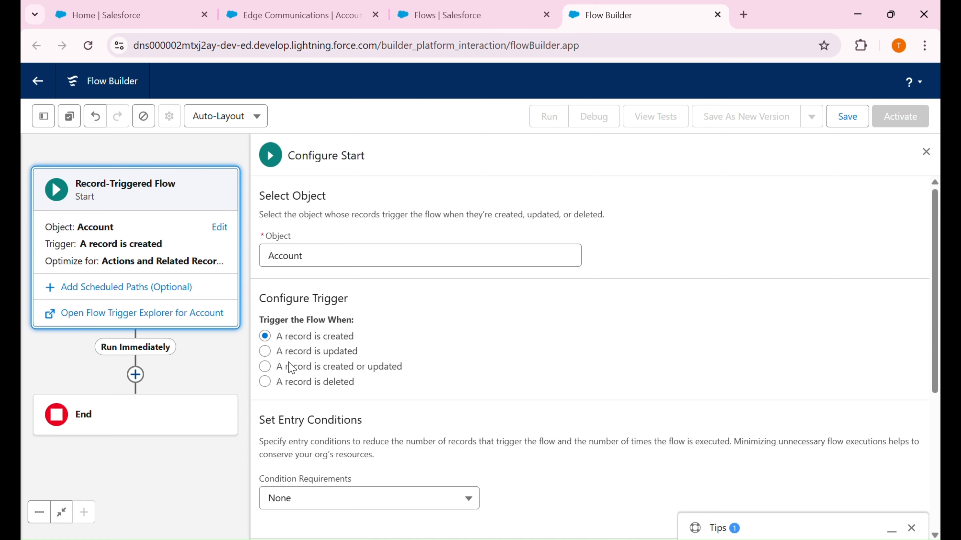
pyautogui.click(264, 352)
# Set the entry condition requirements to All Conditions Are Met (AND)
pyautogui.scroll(-5, 367, 427)
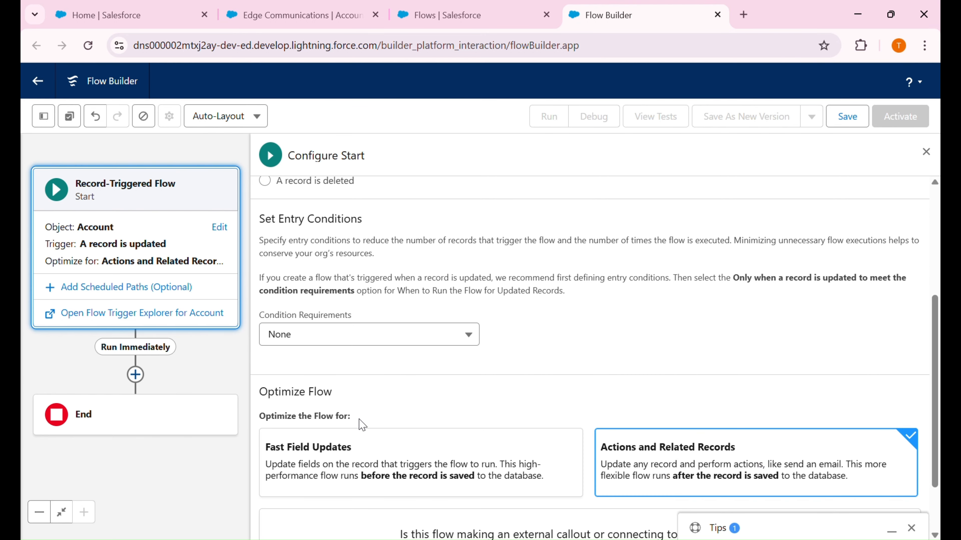
pyautogui.click(394, 342)
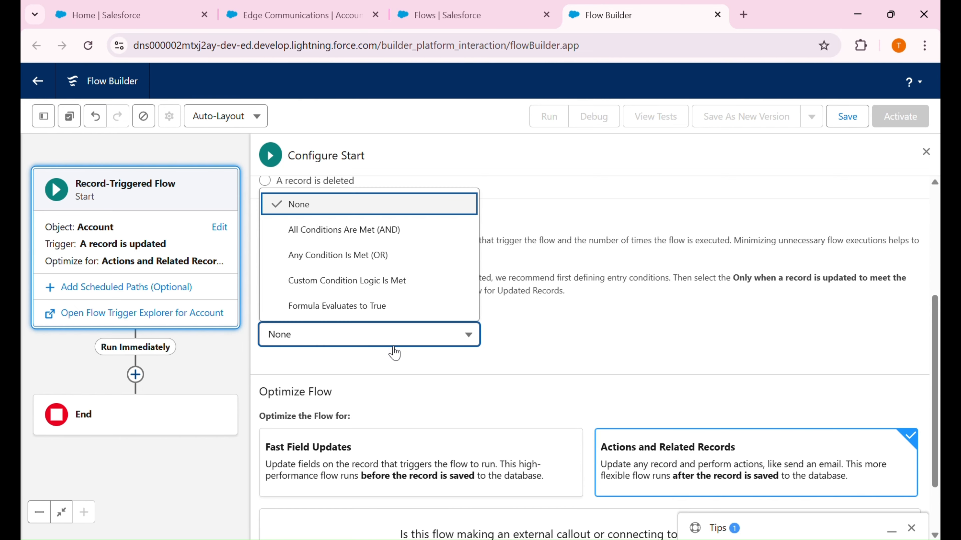
pyautogui.click(398, 240)
pyautogui.scroll(-2, 422, 395)
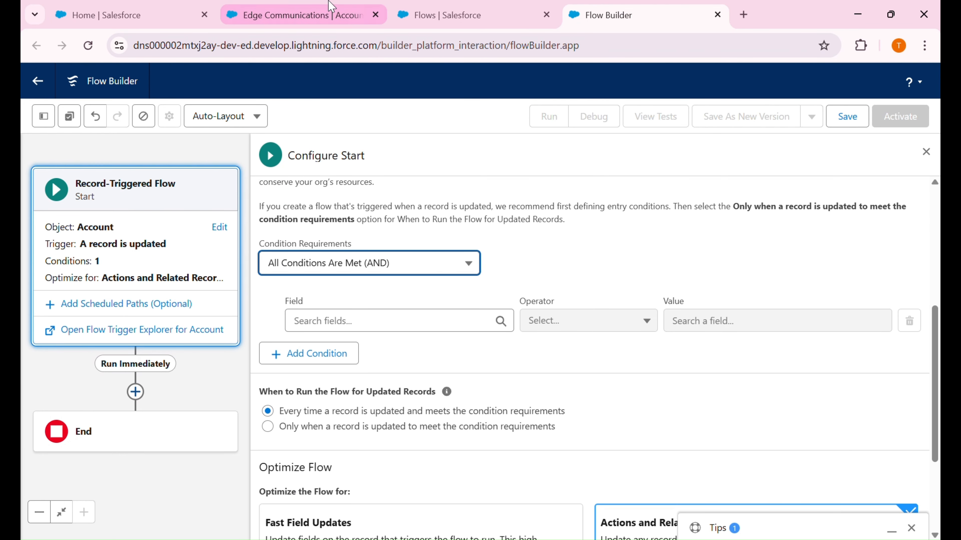
# Examine the detail fields of the Edge Communications account, including its Active field
pyautogui.click(295, 16)
pyautogui.click(143, 272)
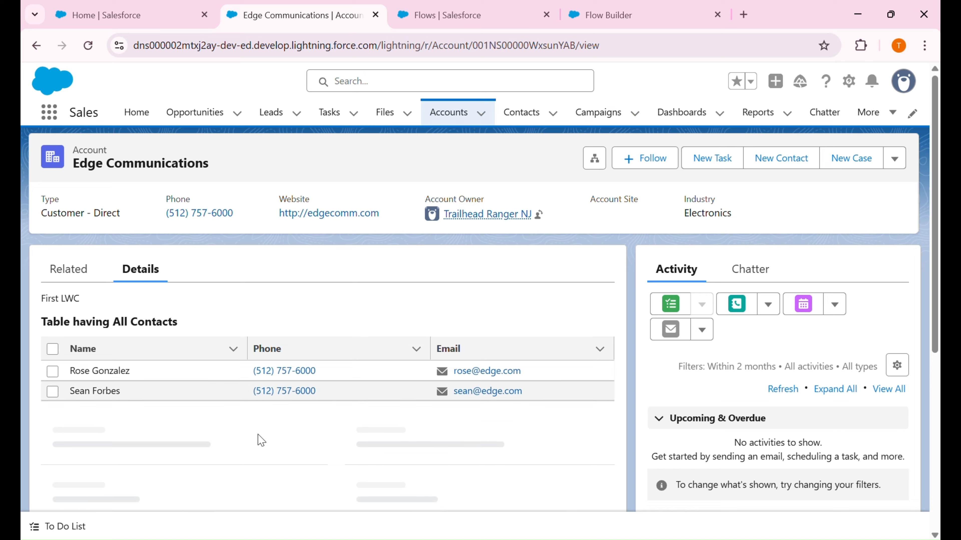
pyautogui.scroll(-10, 257, 439)
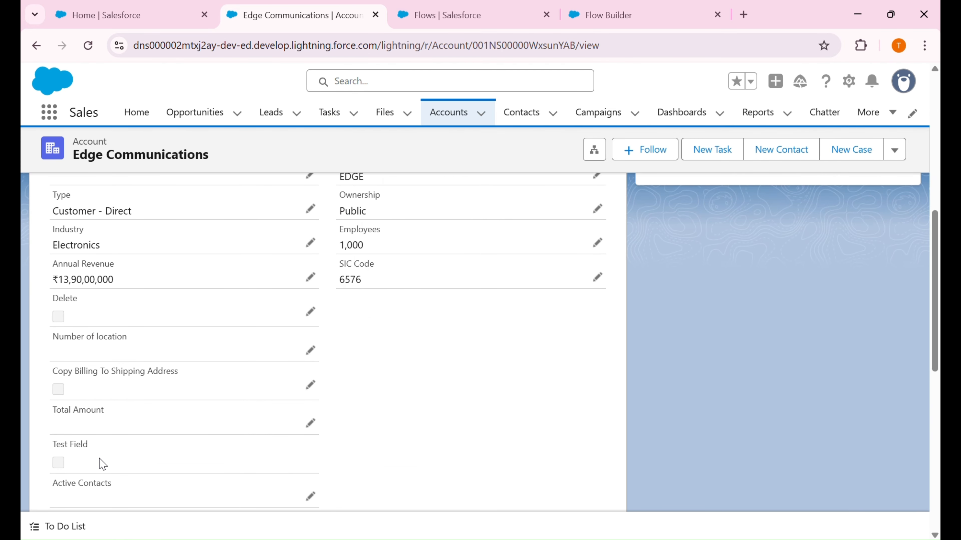
pyautogui.scroll(-8, 100, 464)
pyautogui.scroll(-1, 87, 453)
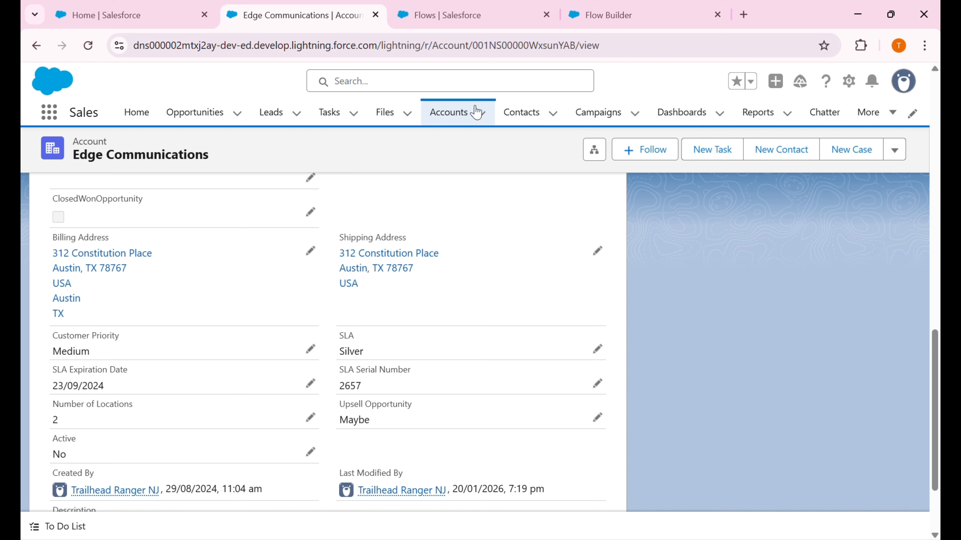
# Back in Flow Builder, add the entry condition Active Equals Yes and close the start configuration
pyautogui.click(610, 10)
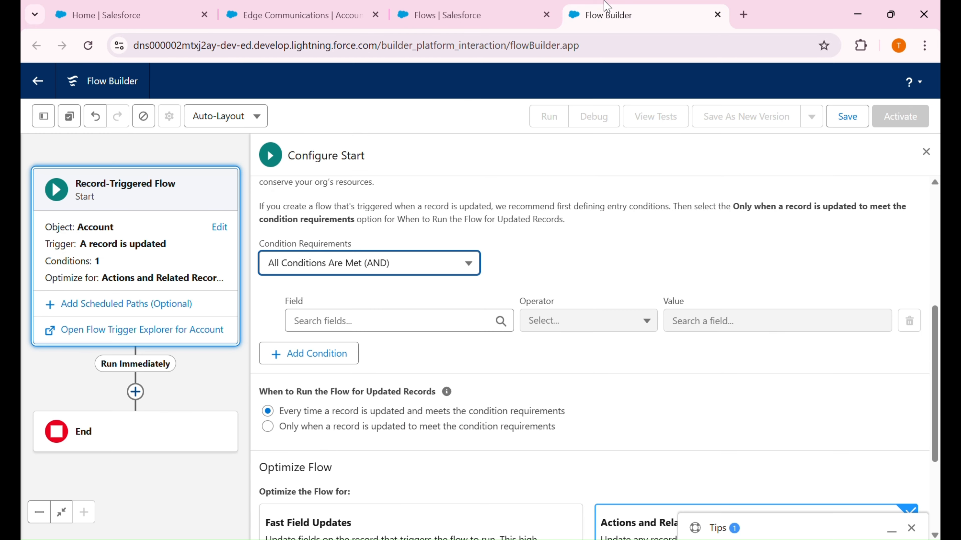
pyautogui.click(430, 329)
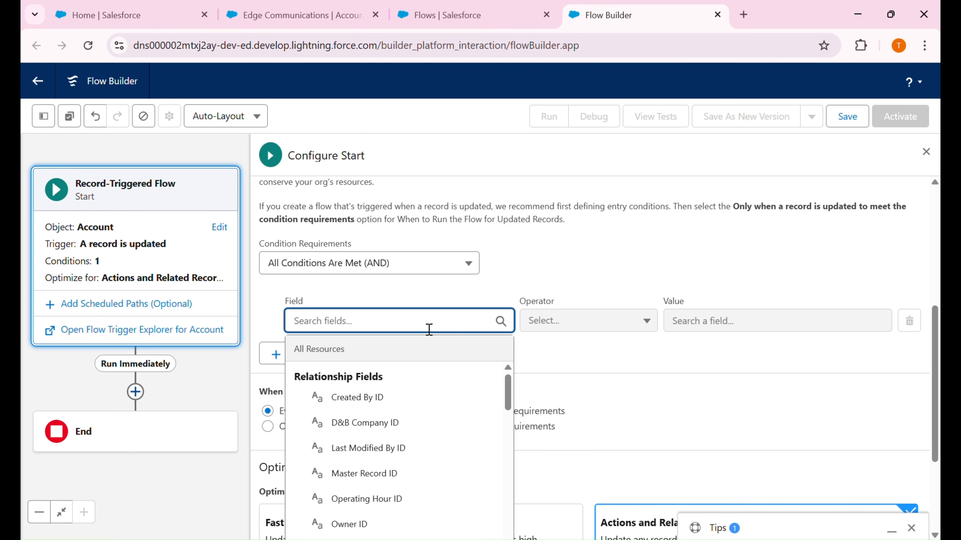
pyautogui.write('Ac')
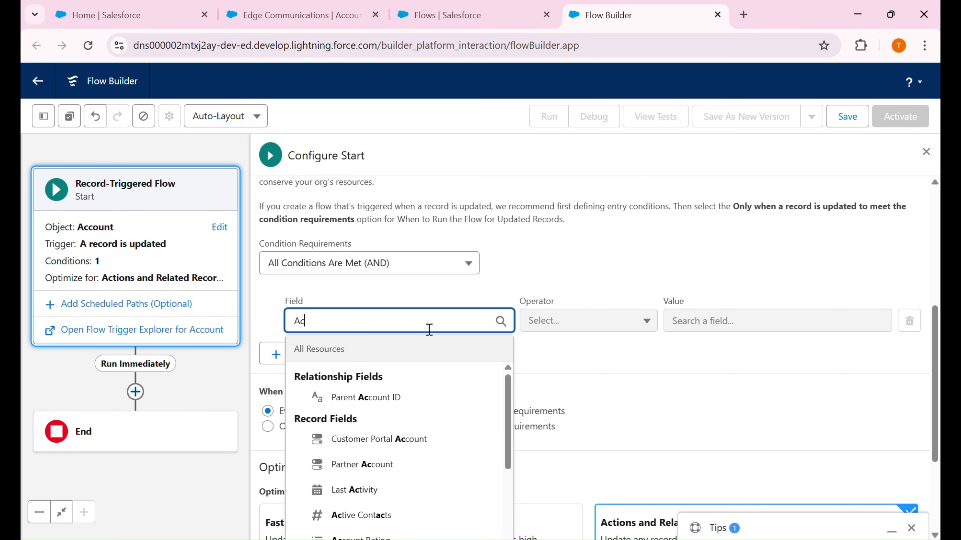
pyautogui.click(412, 480)
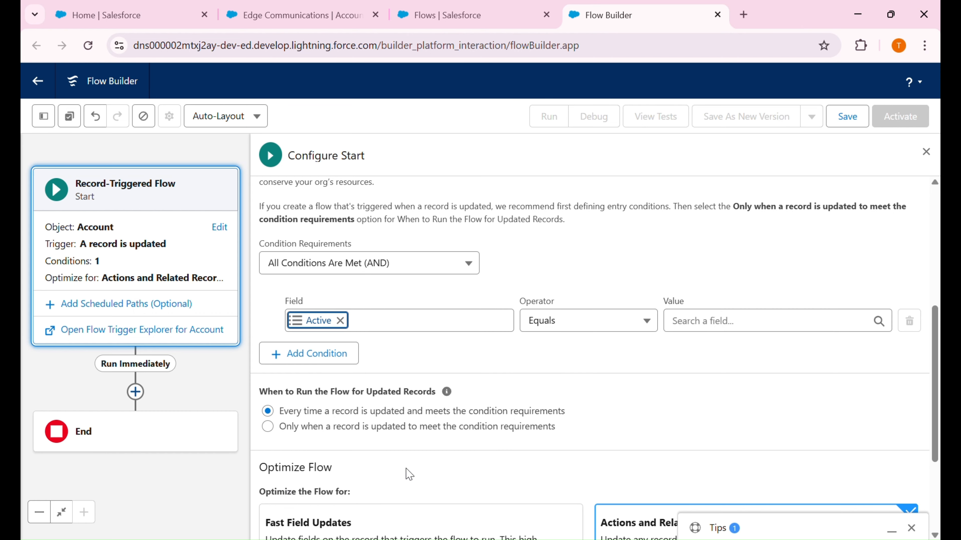
pyautogui.click(718, 329)
pyautogui.write('Y')
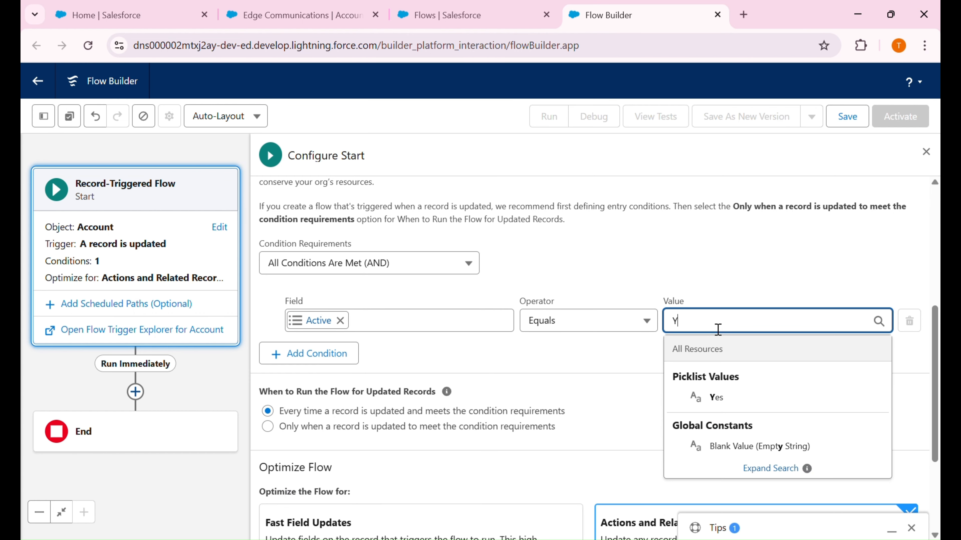
pyautogui.click(751, 404)
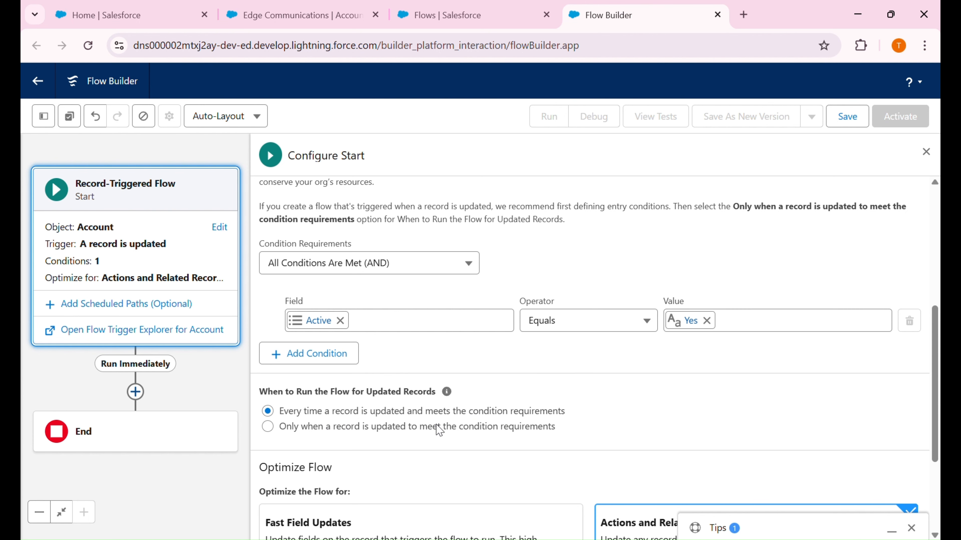
pyautogui.scroll(-4, 439, 427)
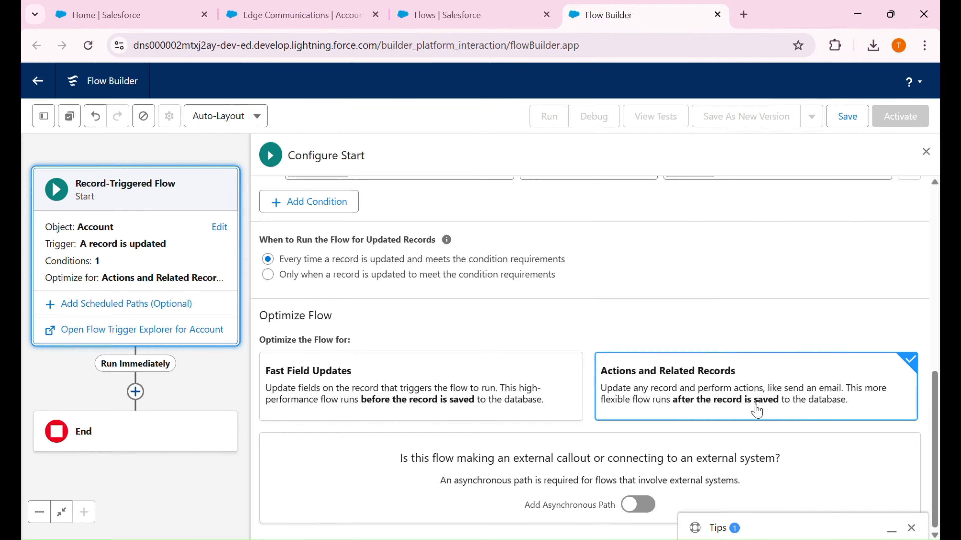
pyautogui.click(932, 155)
# Add a Get Records element between the flow's start and end
pyautogui.moveTo(407, 392); pyautogui.dragTo(590, 391)
pyautogui.moveTo(513, 258); pyautogui.dragTo(653, 247)
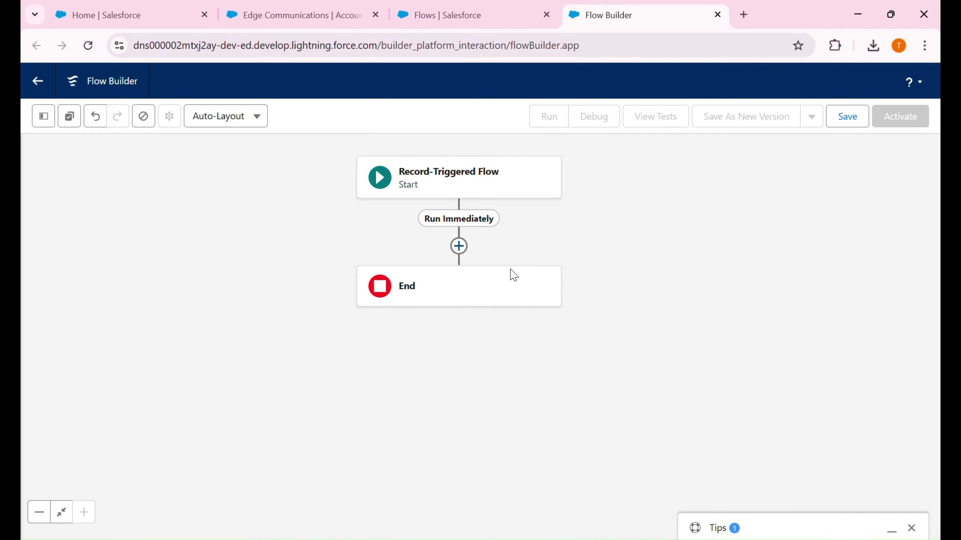
pyautogui.click(459, 247)
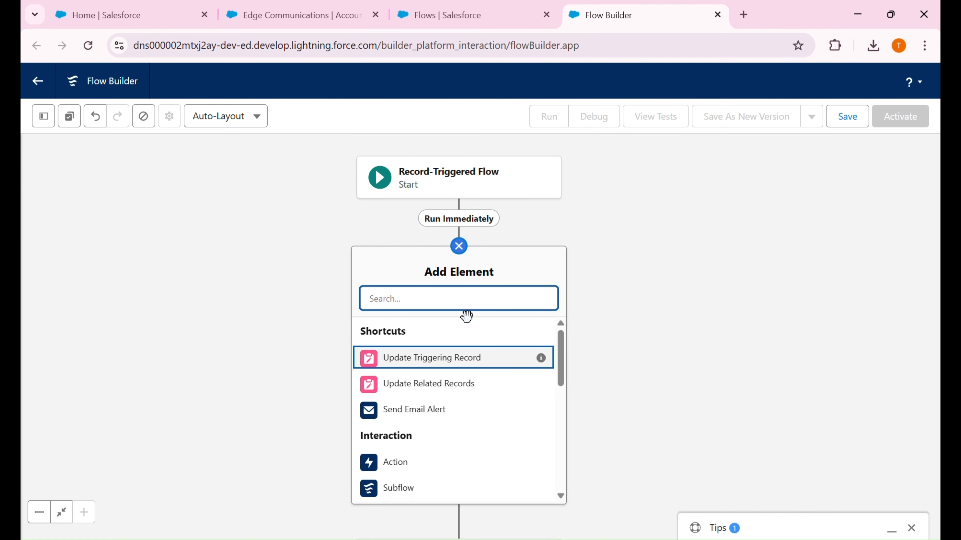
pyautogui.write('get')
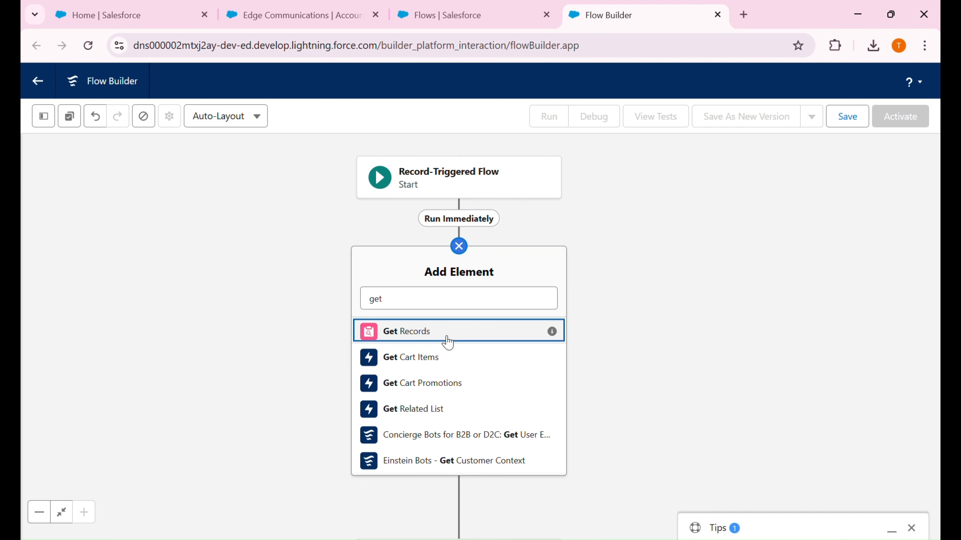
pyautogui.click(447, 331)
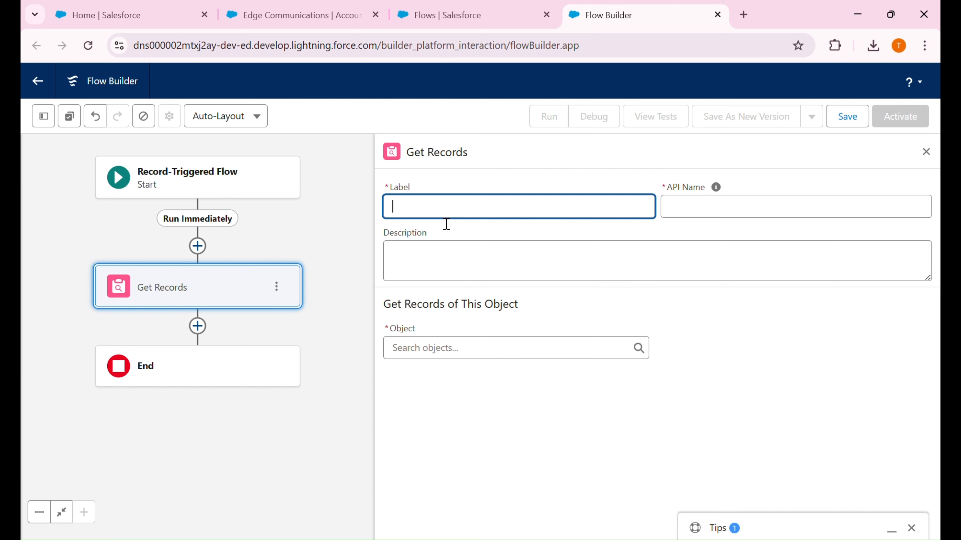
# Label the Get Records element "Get Related Contact Records" and set its object to Contact
pyautogui.write('Get Related')
pyautogui.write(' Contac')
pyautogui.write('ed Contact')
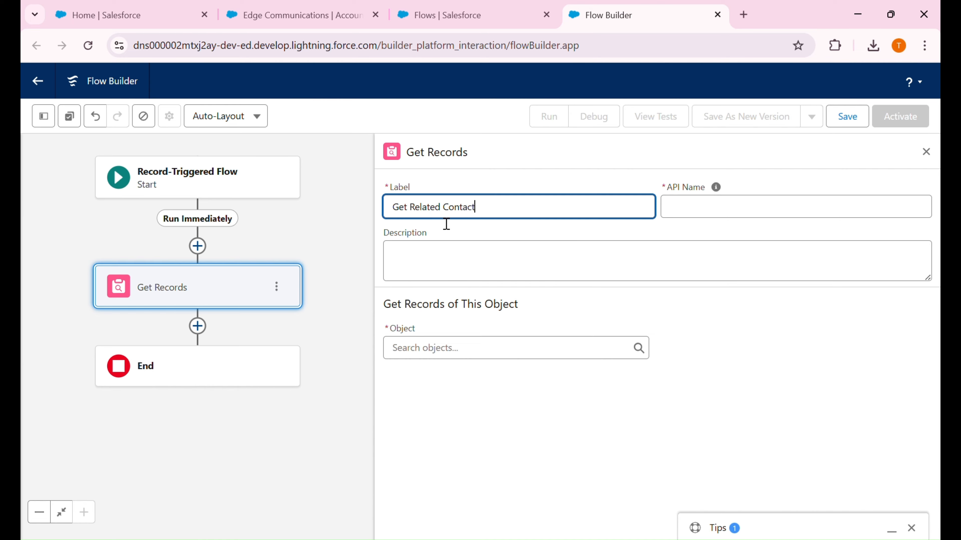
pyautogui.write(' Records')
pyautogui.press('Tab')
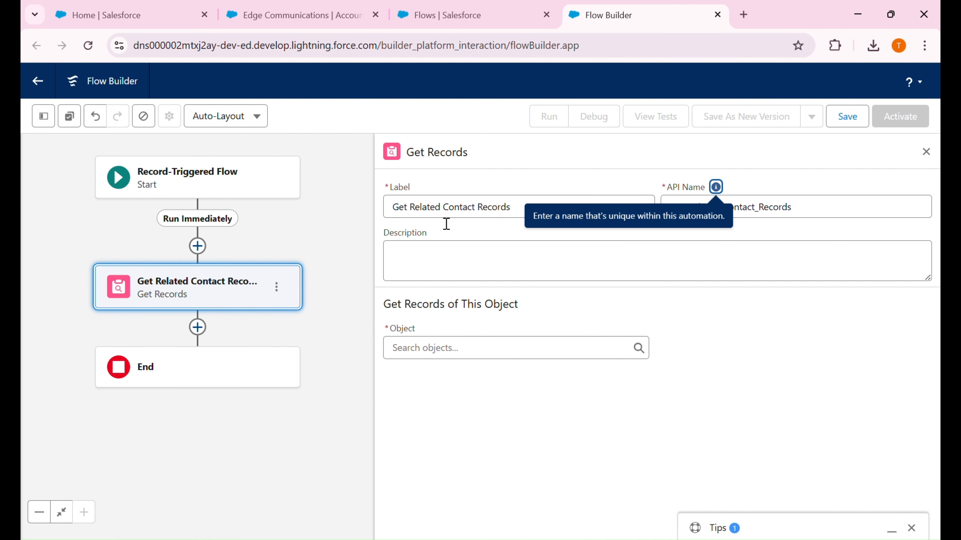
pyautogui.click(444, 347)
pyautogui.write('contact')
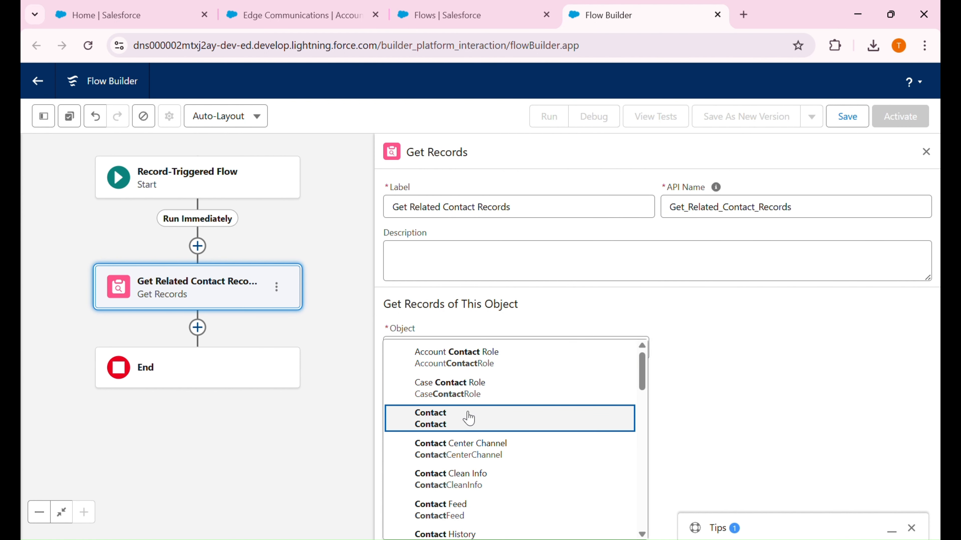
pyautogui.click(466, 419)
# Try to filter the contact records by Contact ID equal to a field of the triggering account
pyautogui.click(506, 487)
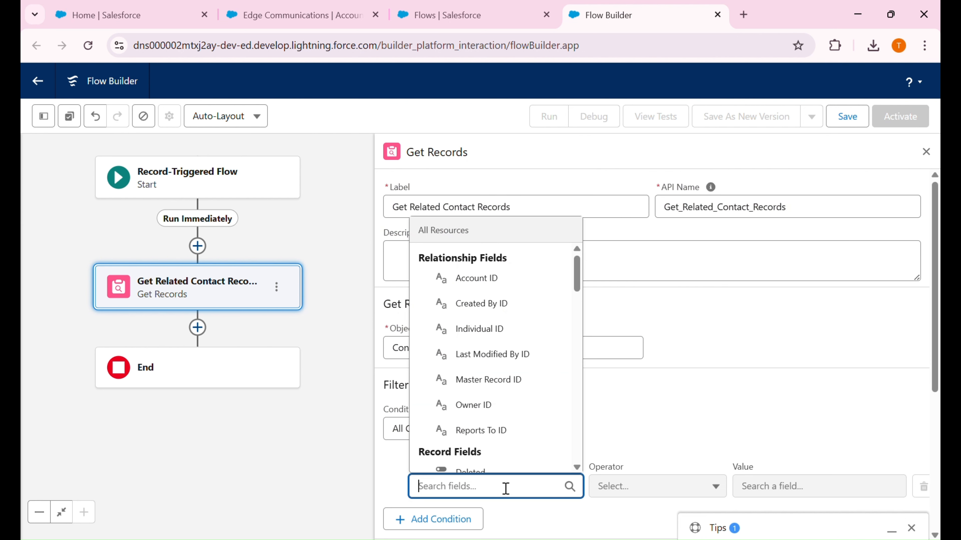
pyautogui.write('Id')
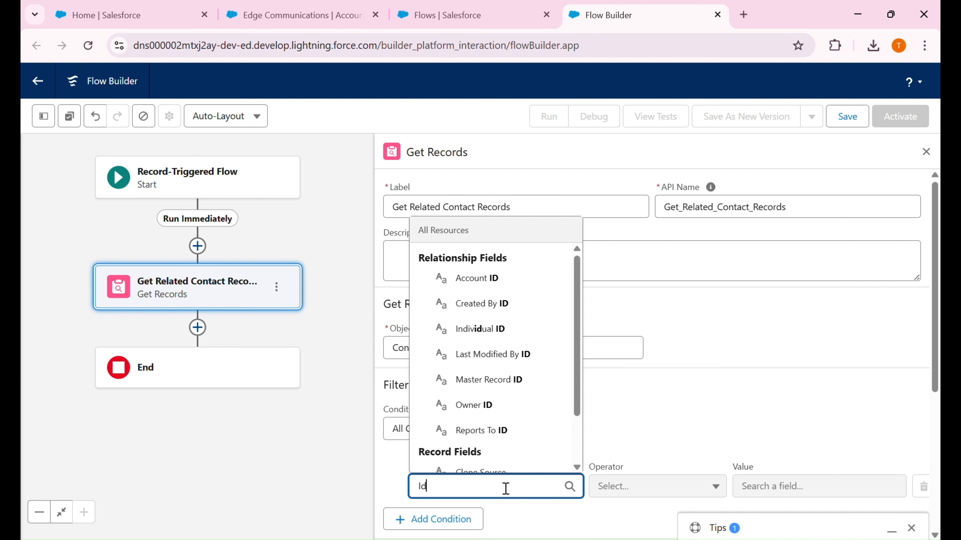
pyautogui.scroll(-2, 506, 489)
pyautogui.scroll(-3, 491, 340)
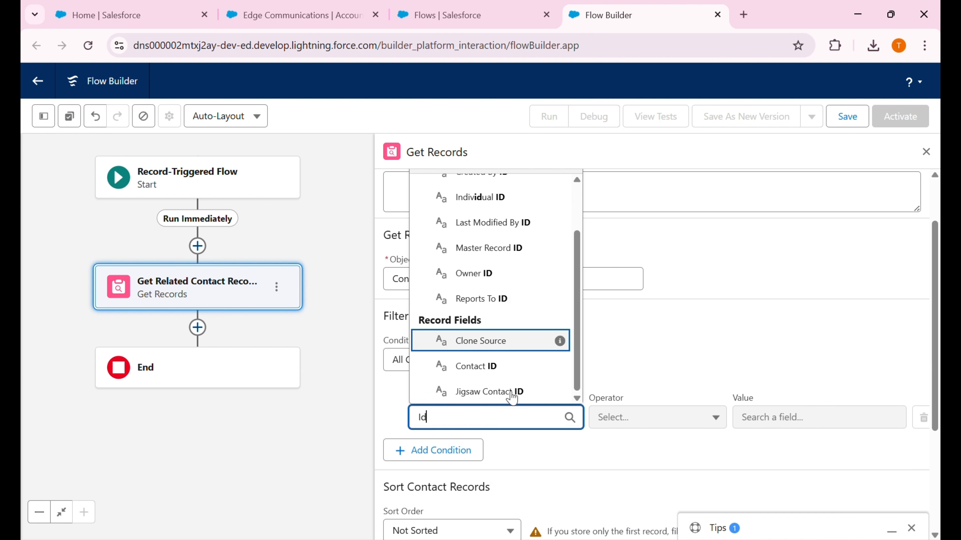
pyautogui.click(493, 366)
pyautogui.click(776, 418)
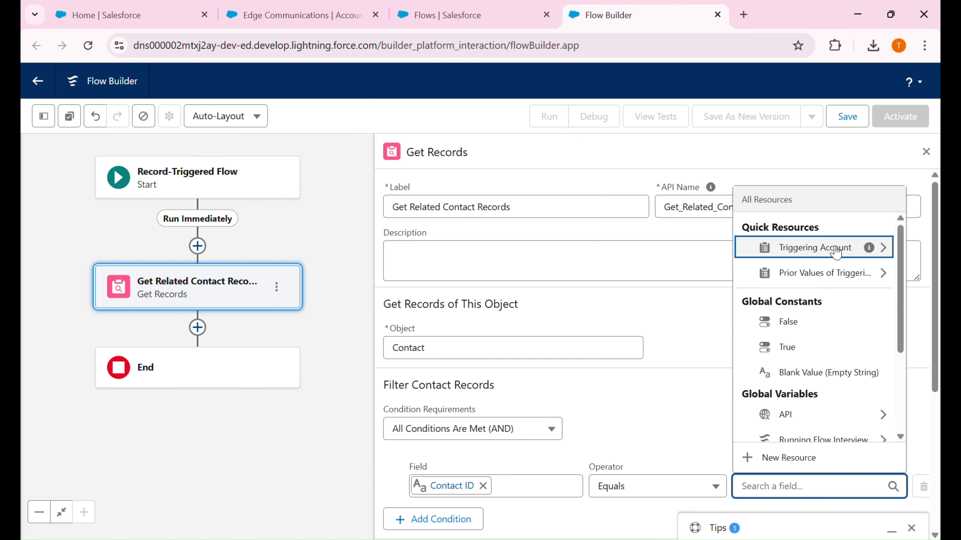
pyautogui.click(817, 247)
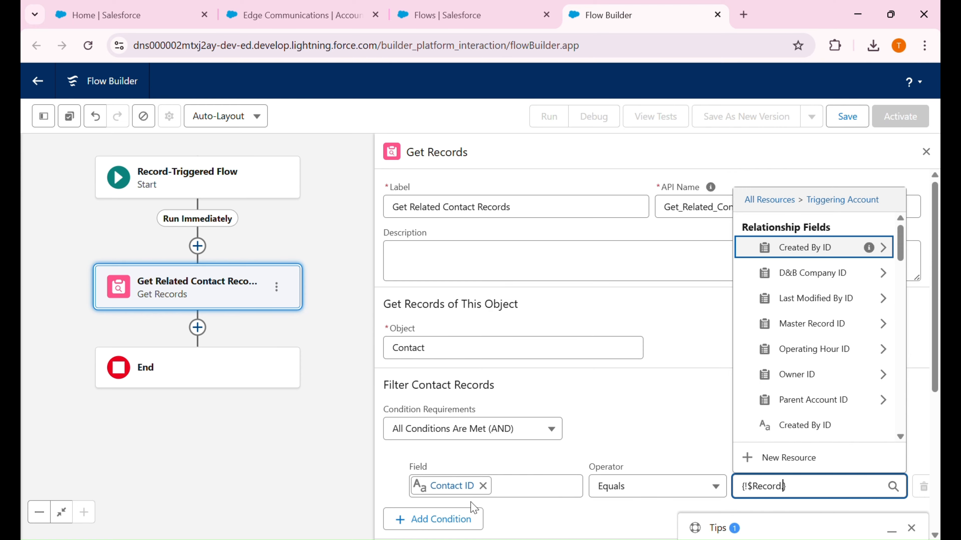
# Set the contact filter condition to Account ID Equals Triggering Account > Account ID
pyautogui.click(484, 489)
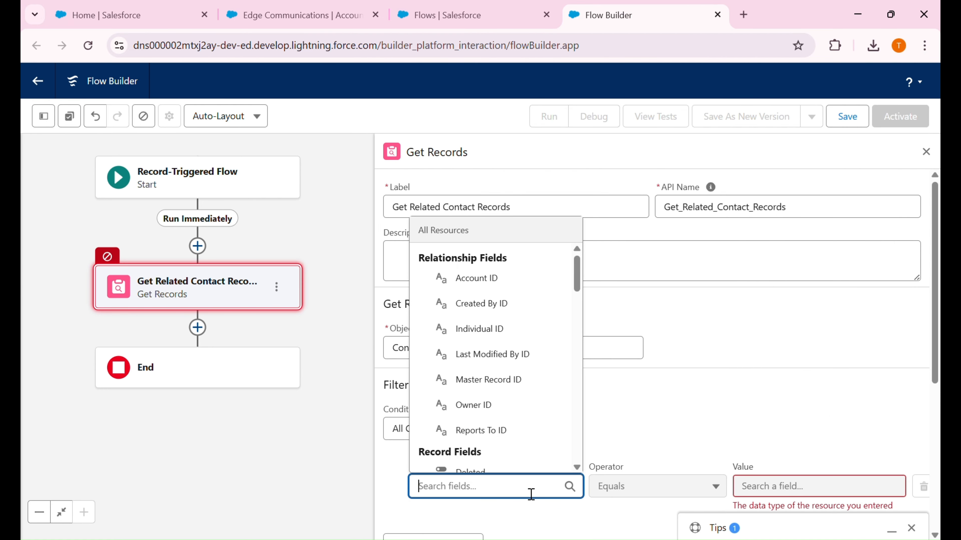
pyautogui.write('Acco')
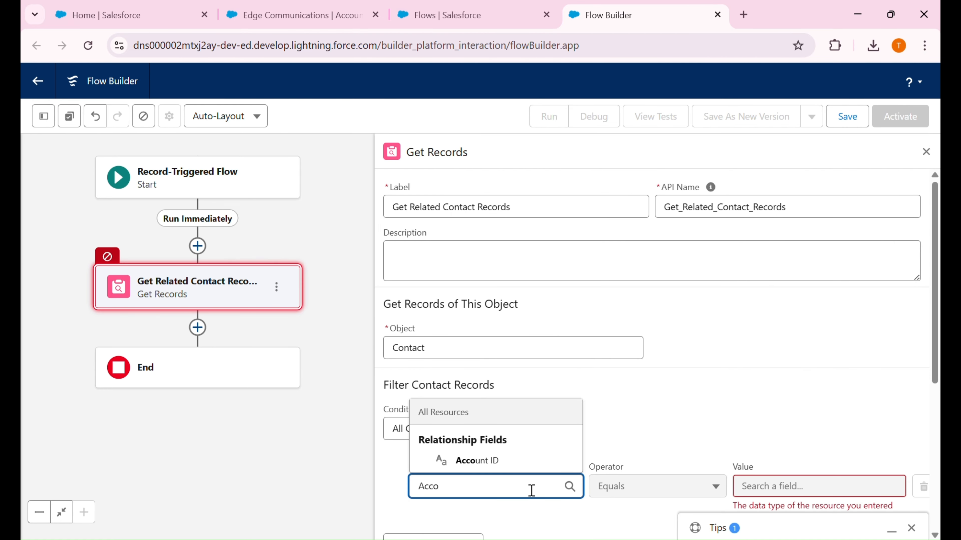
pyautogui.click(514, 461)
pyautogui.click(785, 492)
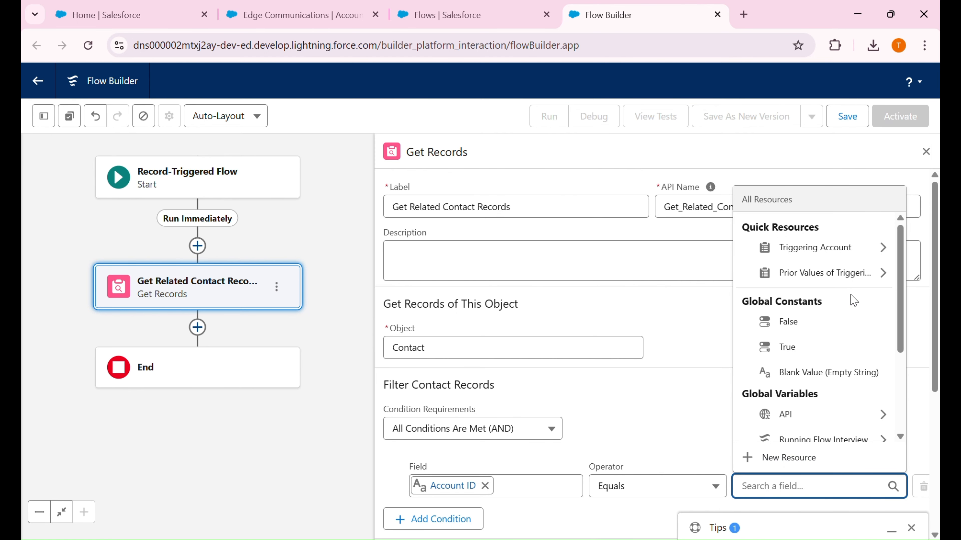
pyautogui.click(878, 247)
pyautogui.write('Id')
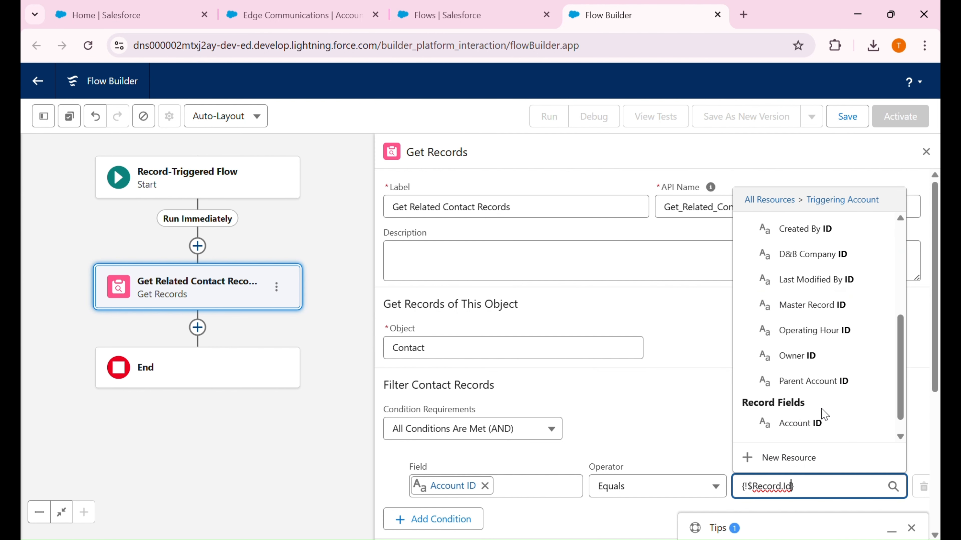
pyautogui.click(833, 425)
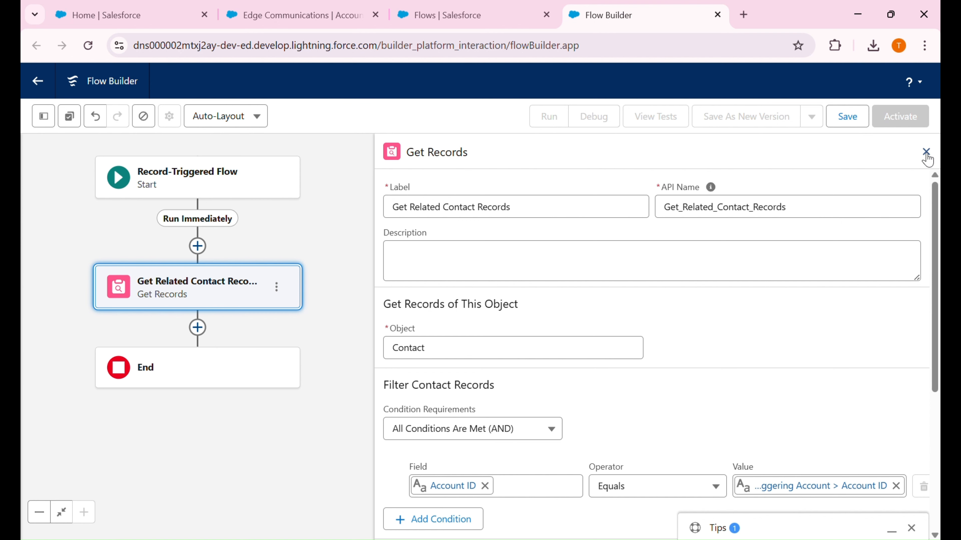
# Set the Get Records element to store all records, leave the contacts unsorted, and close its configuration
pyautogui.moveTo(302, 460); pyautogui.dragTo(350, 457)
pyautogui.scroll(-2, 493, 438)
pyautogui.scroll(-4, 493, 438)
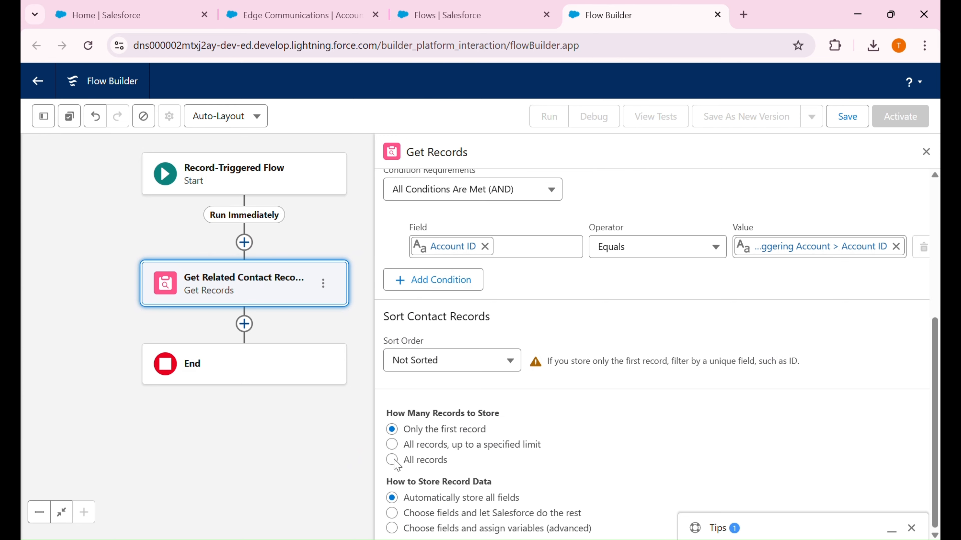
pyautogui.click(397, 464)
pyautogui.click(478, 366)
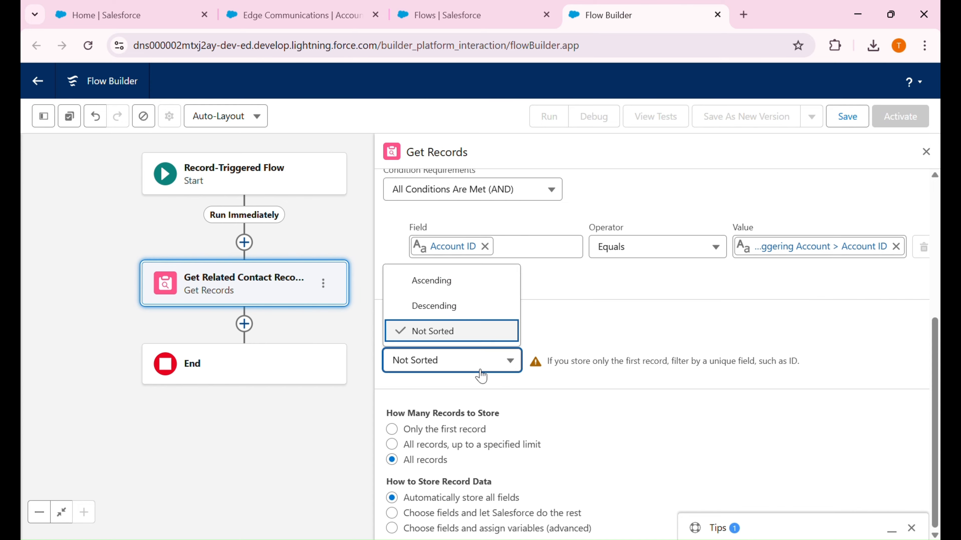
pyautogui.click(515, 412)
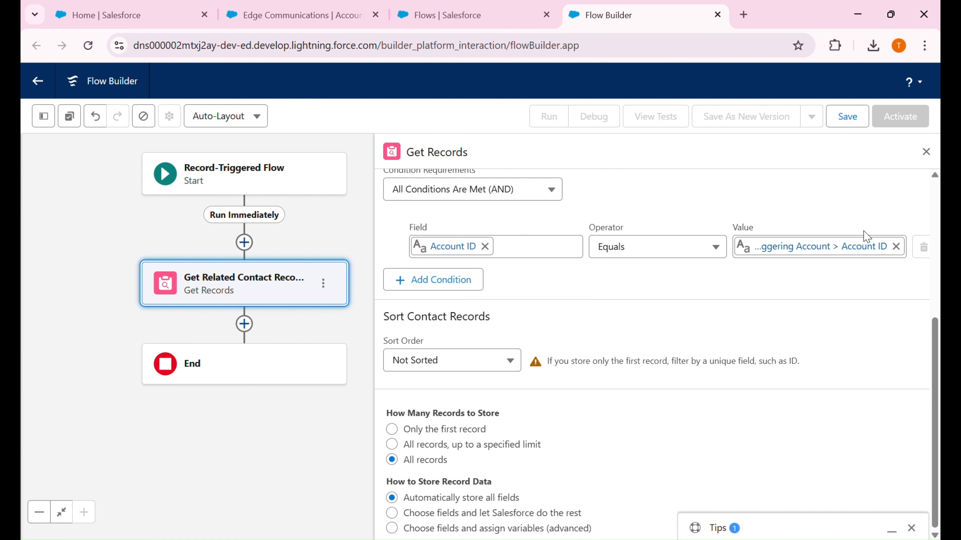
pyautogui.click(926, 151)
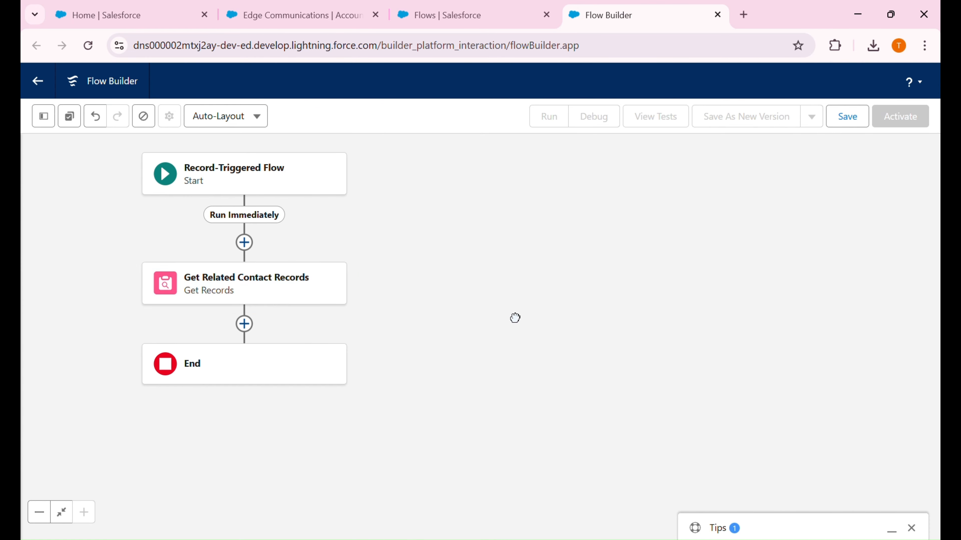
# Add an Assignment element directly after Get Related Contact Records
pyautogui.moveTo(515, 318); pyautogui.dragTo(735, 305)
pyautogui.click(466, 311)
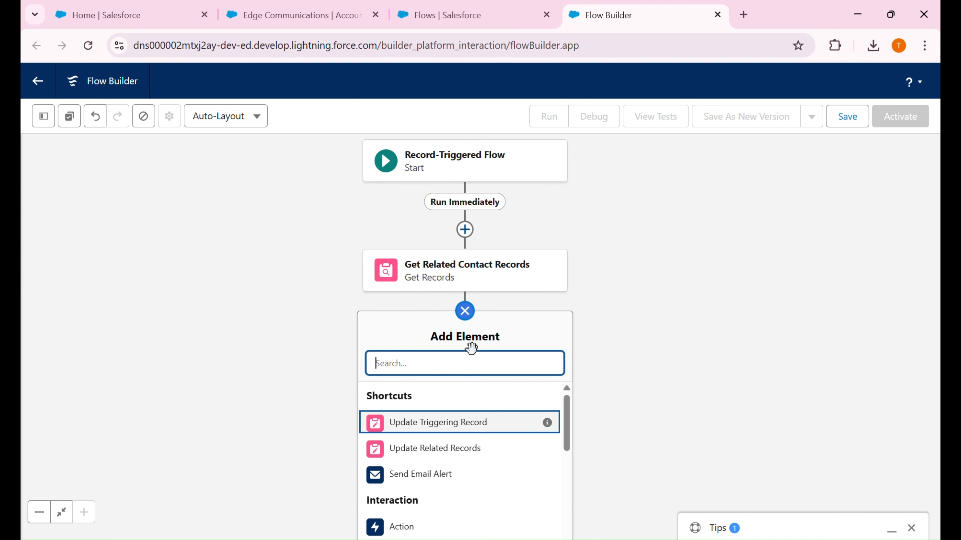
pyautogui.write('Assig')
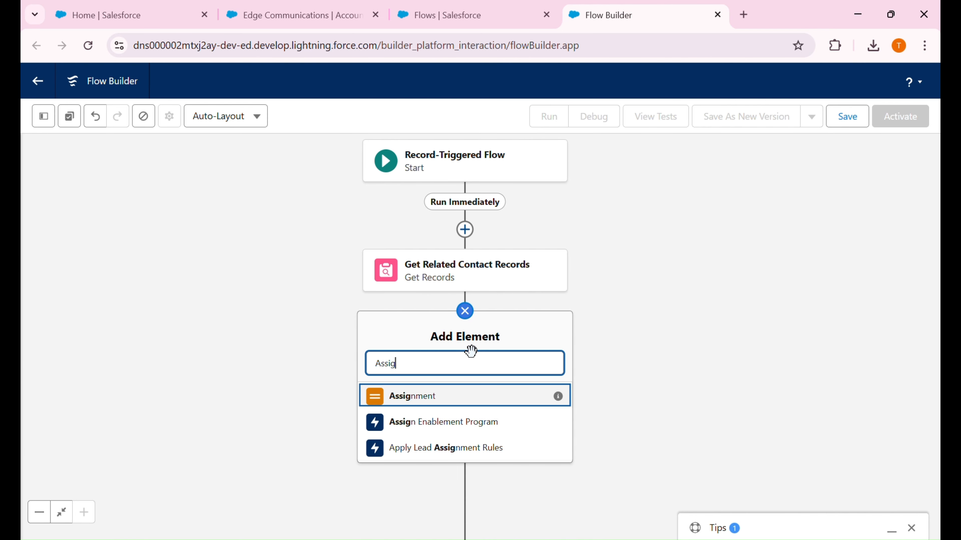
pyautogui.click(476, 404)
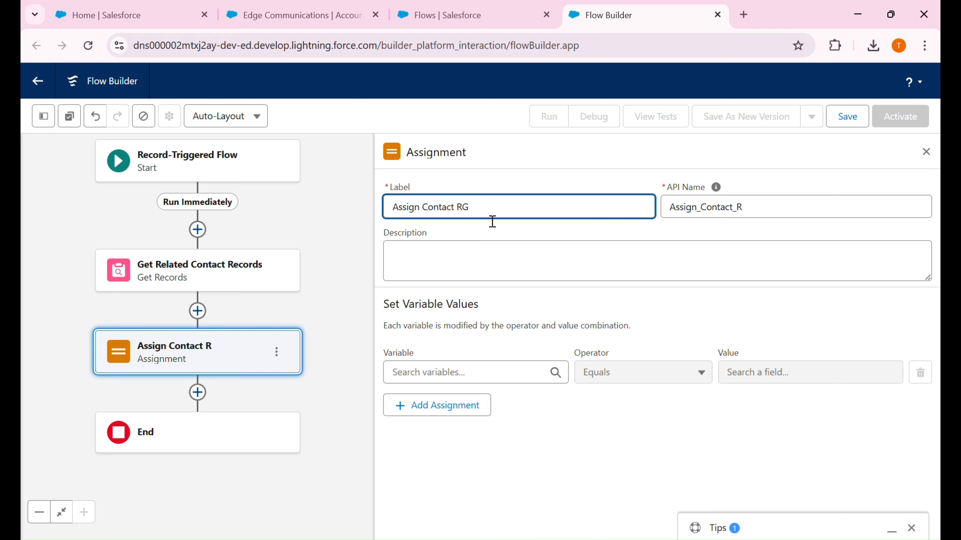
# Label the assignment "Assign Contact Record Description" and regenerate its API name as Assign_Contact_Record_Description
pyautogui.press('BackSpace')
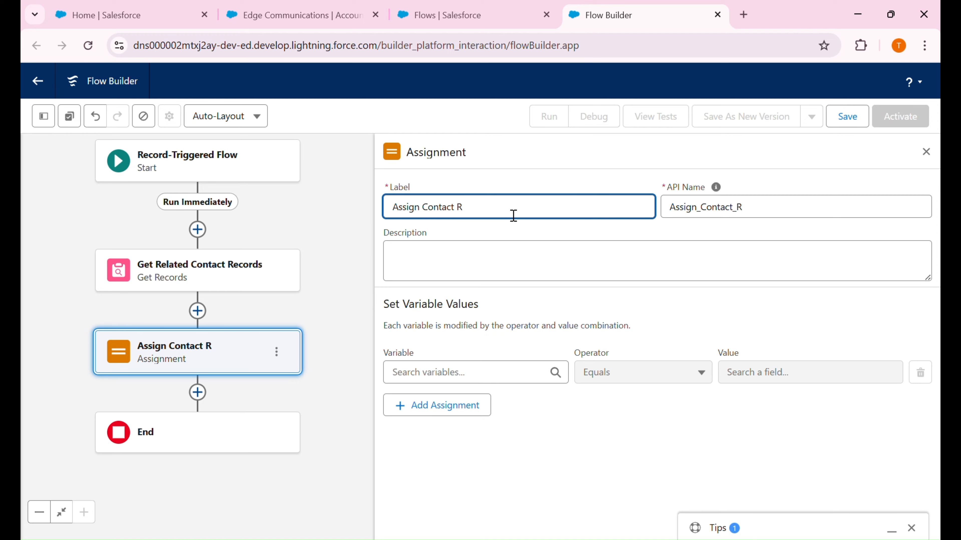
pyautogui.write('ecord Description')
pyautogui.click(687, 215)
pyautogui.hotkey('ctrl', 'a')
pyautogui.press('BackSpace')
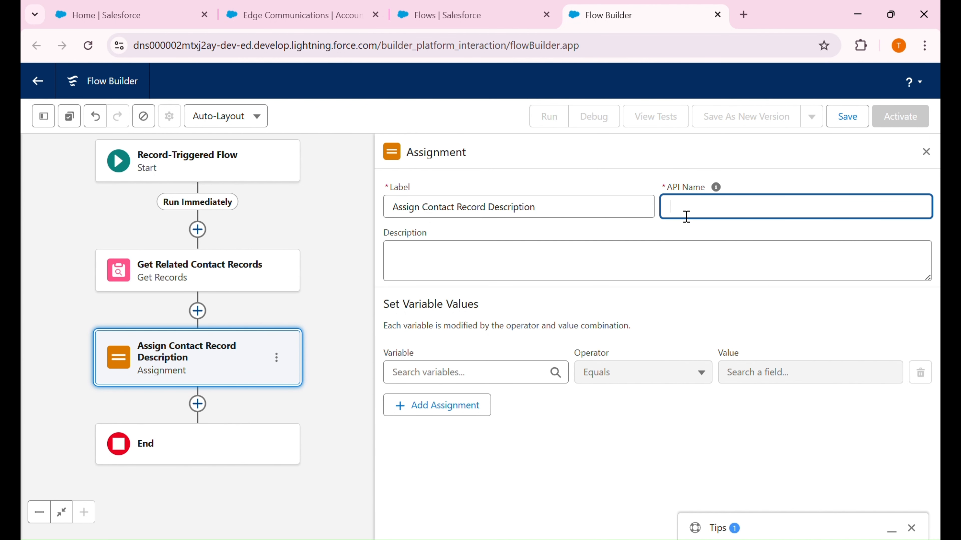
pyautogui.click(575, 207)
pyautogui.click(480, 371)
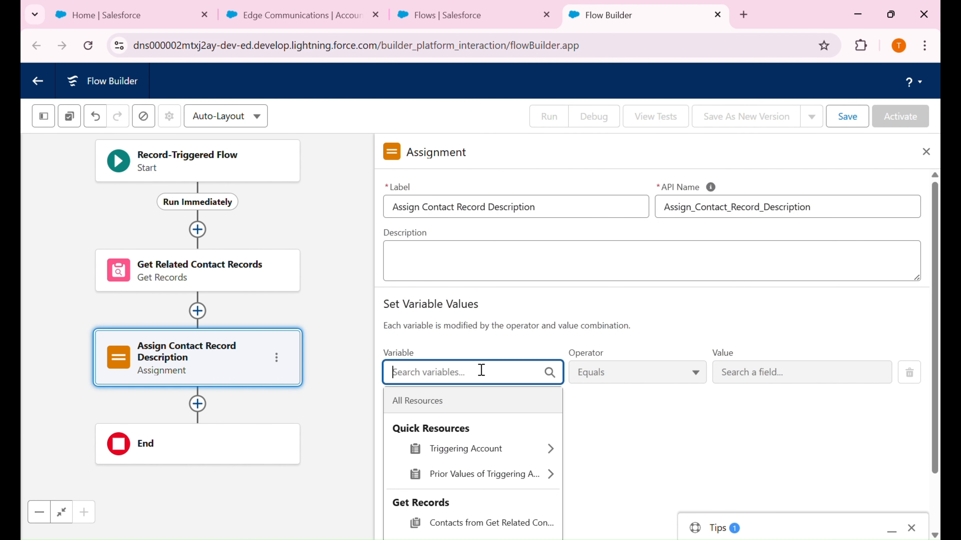
pyautogui.click(478, 346)
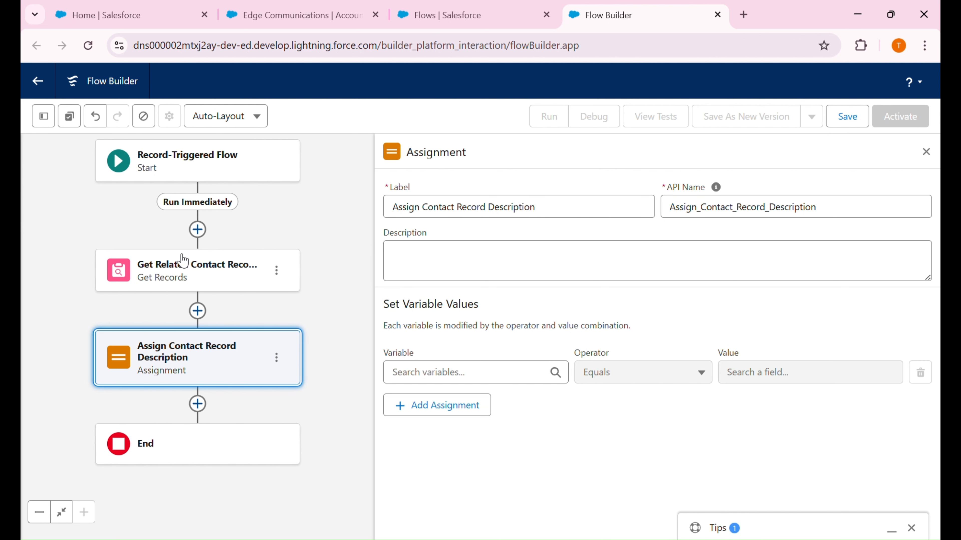
# Insert a Loop element between Get Related Contact Records and the assignment, and label it "Iterate over all Queried Contacts"
pyautogui.moveTo(302, 328); pyautogui.dragTo(364, 354)
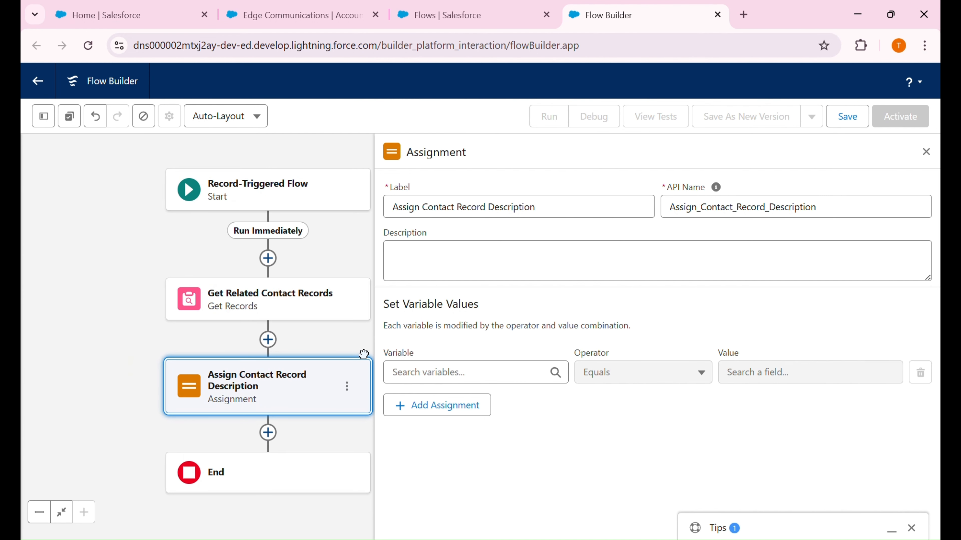
pyautogui.click(268, 339)
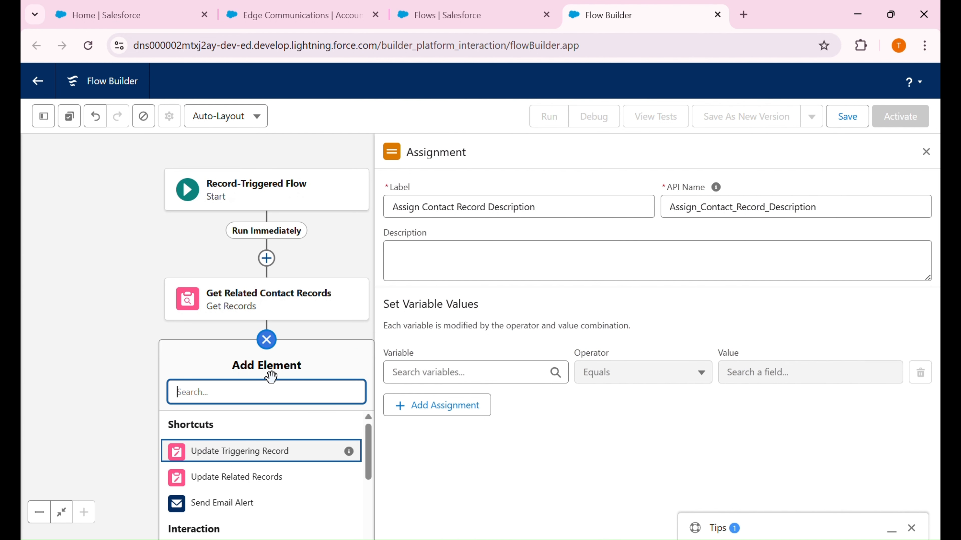
pyautogui.write('loop')
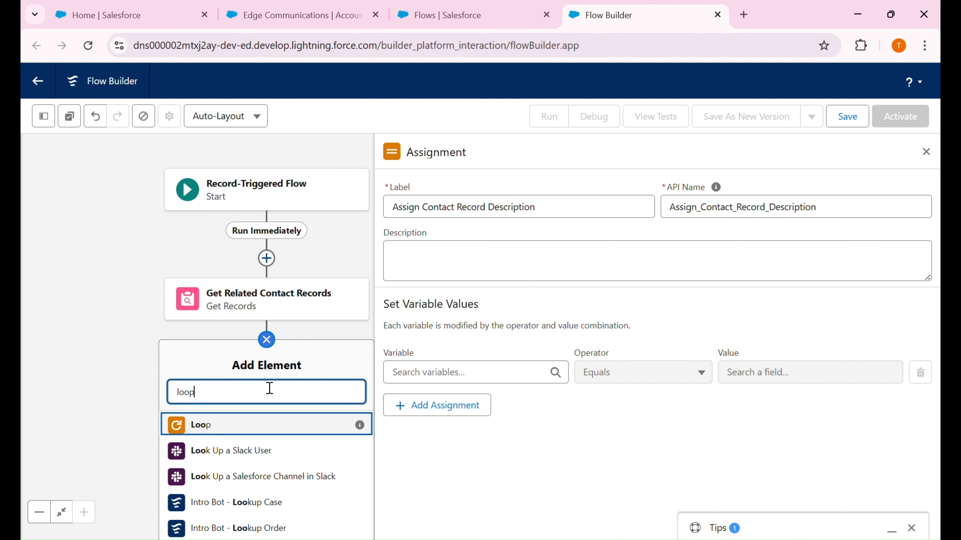
pyautogui.click(280, 430)
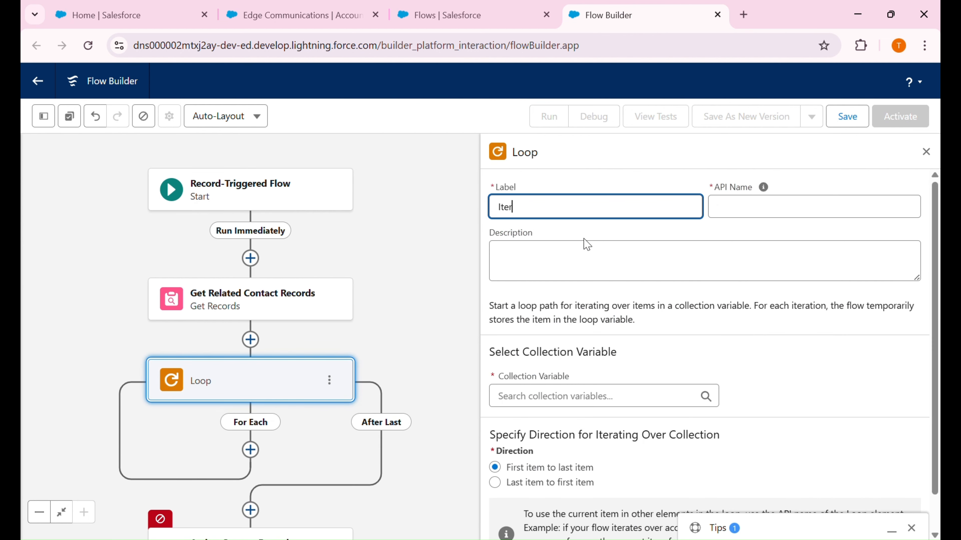
pyautogui.write('Iterate over all Queried Contac')
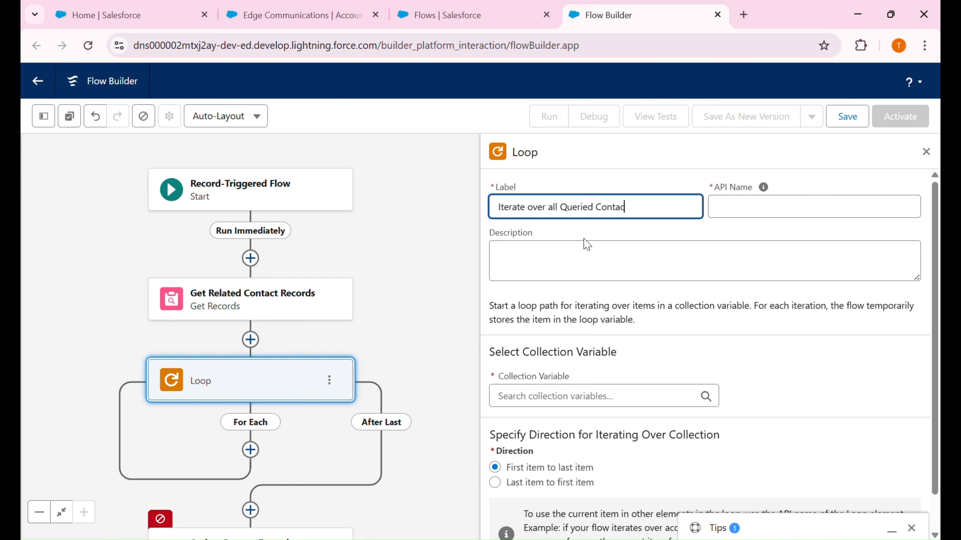
pyautogui.write('ts')
pyautogui.press('Tab')
pyautogui.press('Tab')
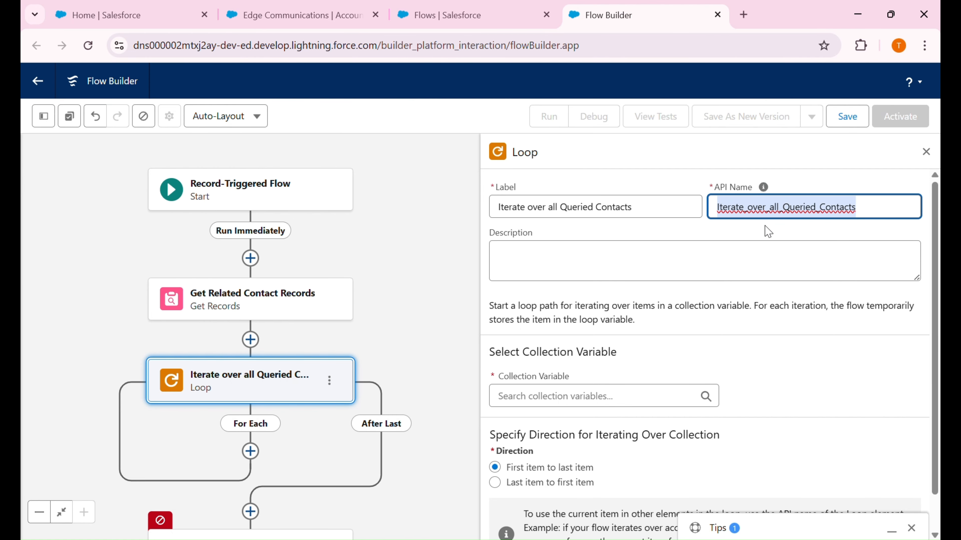
# Set the loop's collection variable to Contacts from Get Related Contact Records and close the loop configuration
pyautogui.click(632, 403)
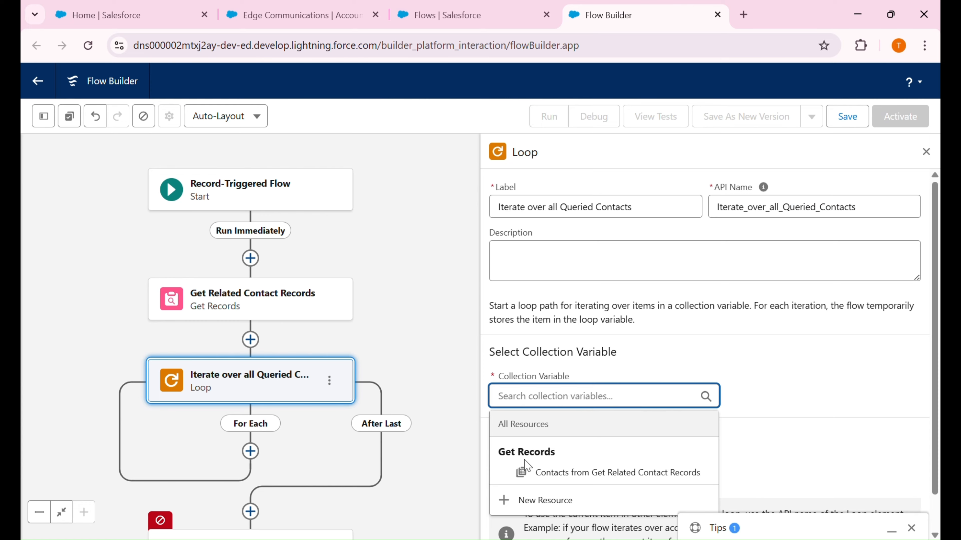
pyautogui.click(554, 474)
pyautogui.scroll(-1, 552, 481)
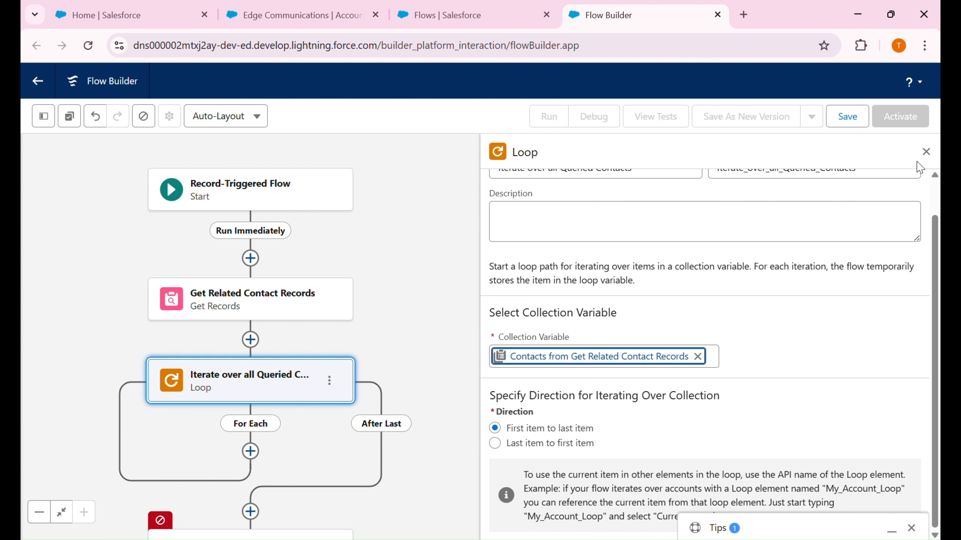
pyautogui.click(927, 151)
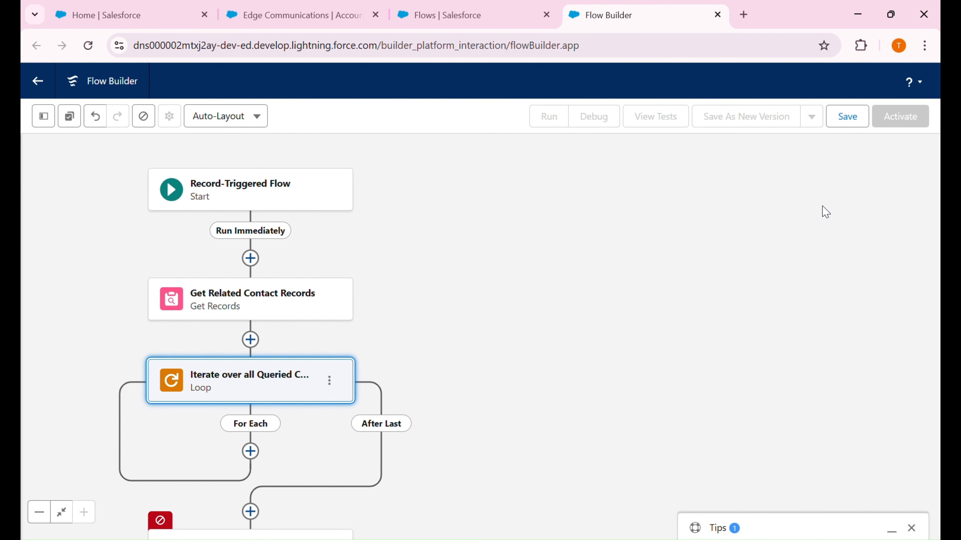
# Cut the Assign Contact Record Description element and paste it into the loop's For Each path
pyautogui.moveTo(378, 348); pyautogui.dragTo(506, 243)
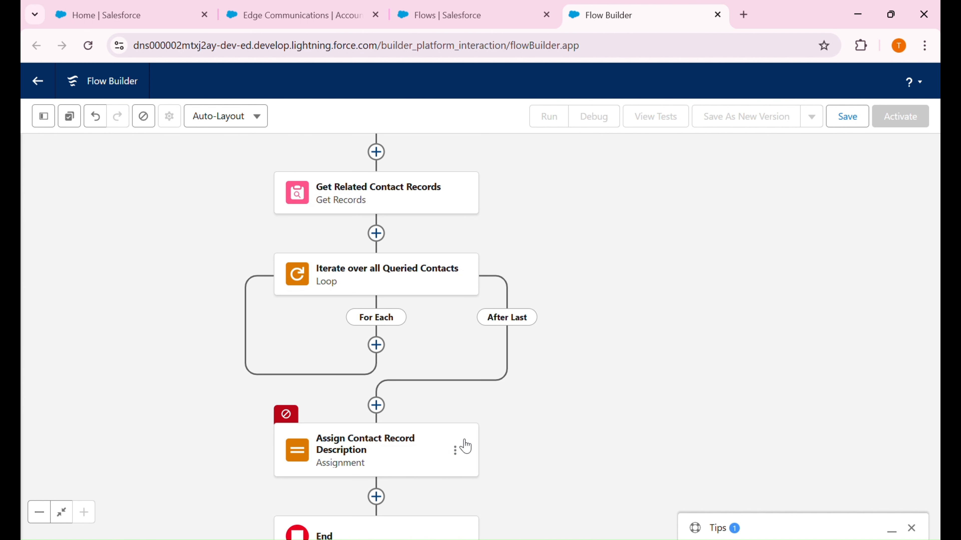
pyautogui.click(455, 450)
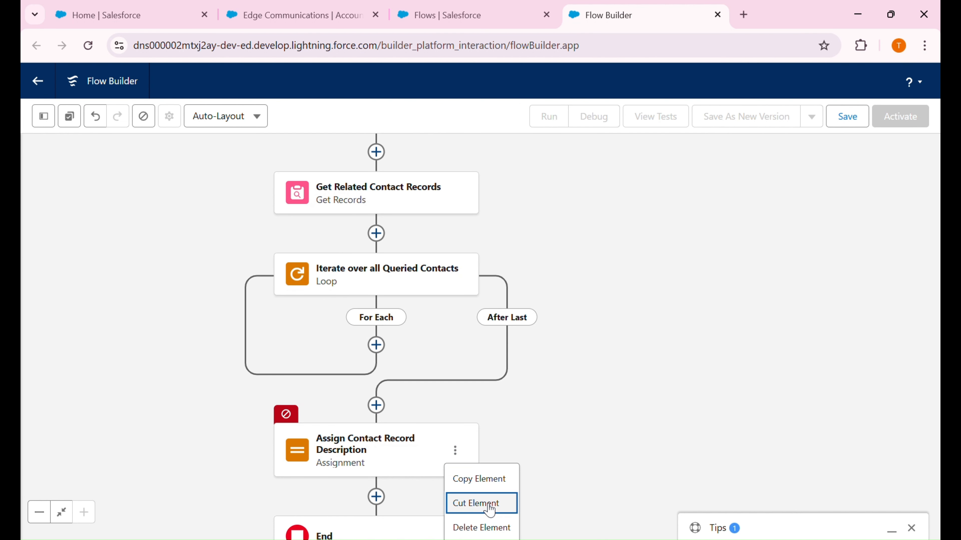
pyautogui.click(490, 509)
pyautogui.click(385, 353)
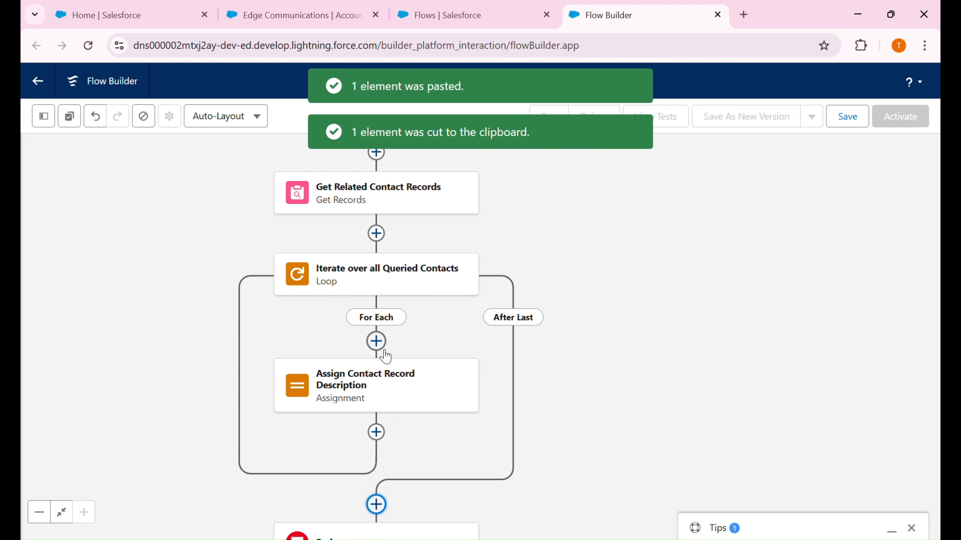
# Open the Assign Contact Record Description element's configuration, keeping only one empty variable row
pyautogui.click(471, 398)
pyautogui.click(445, 403)
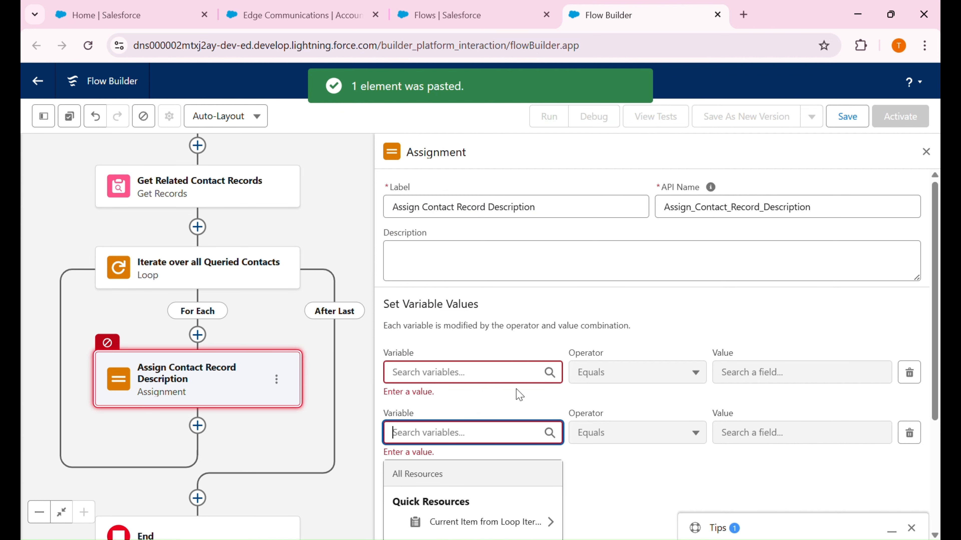
pyautogui.click(909, 432)
pyautogui.click(911, 433)
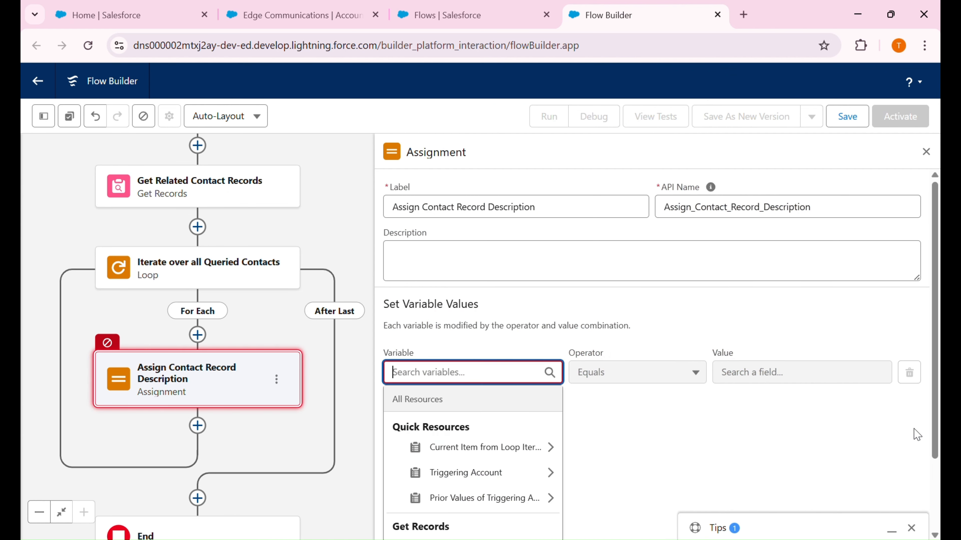
# Start a new flow resource and set its resource type to Formula
pyautogui.click(616, 435)
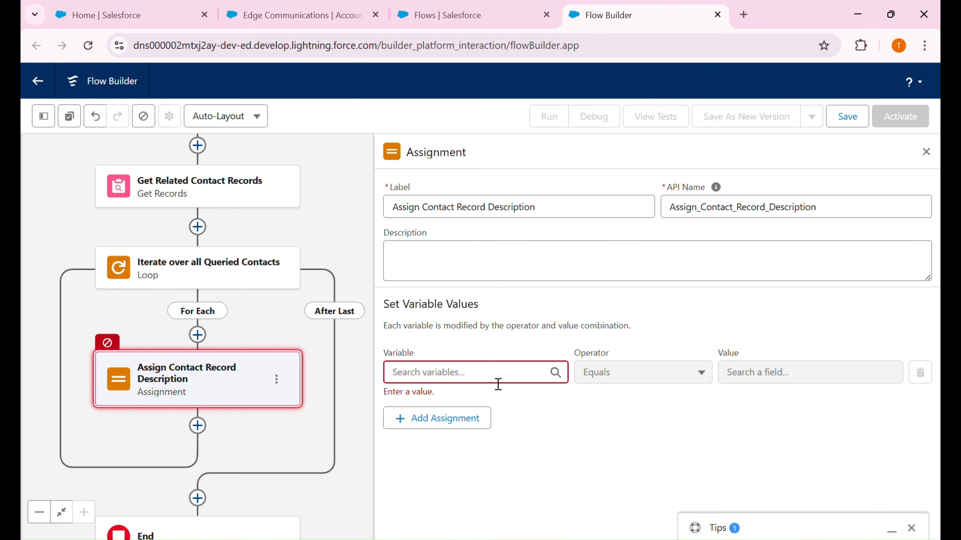
pyautogui.click(43, 116)
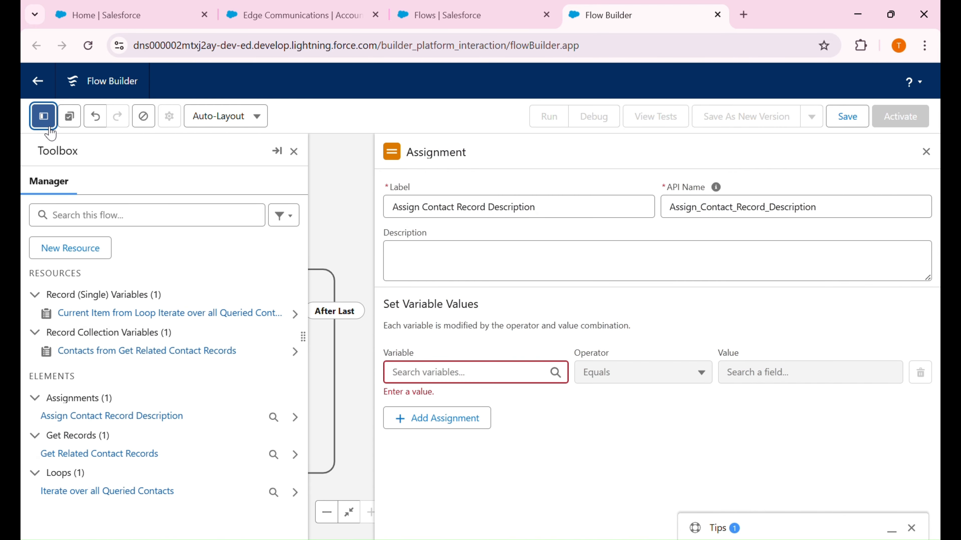
pyautogui.click(125, 221)
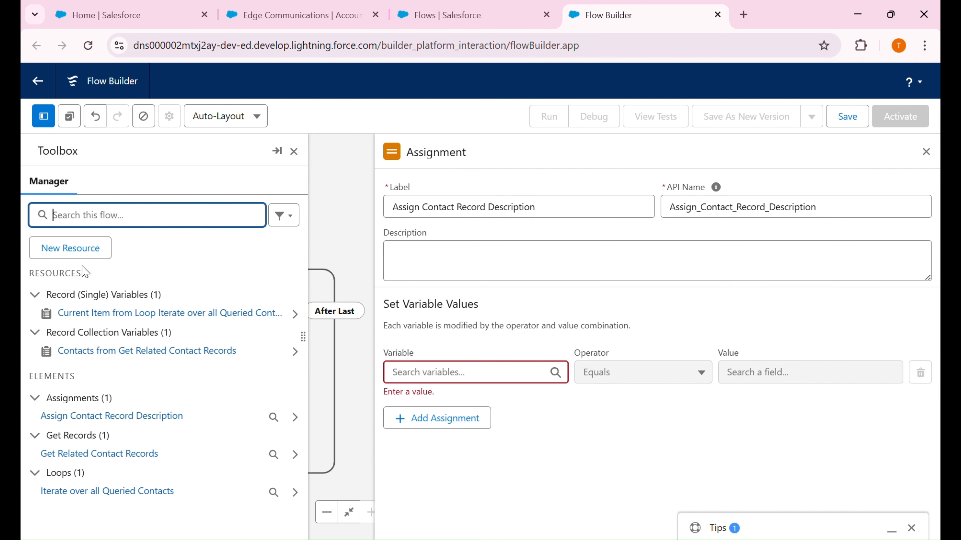
pyautogui.click(80, 254)
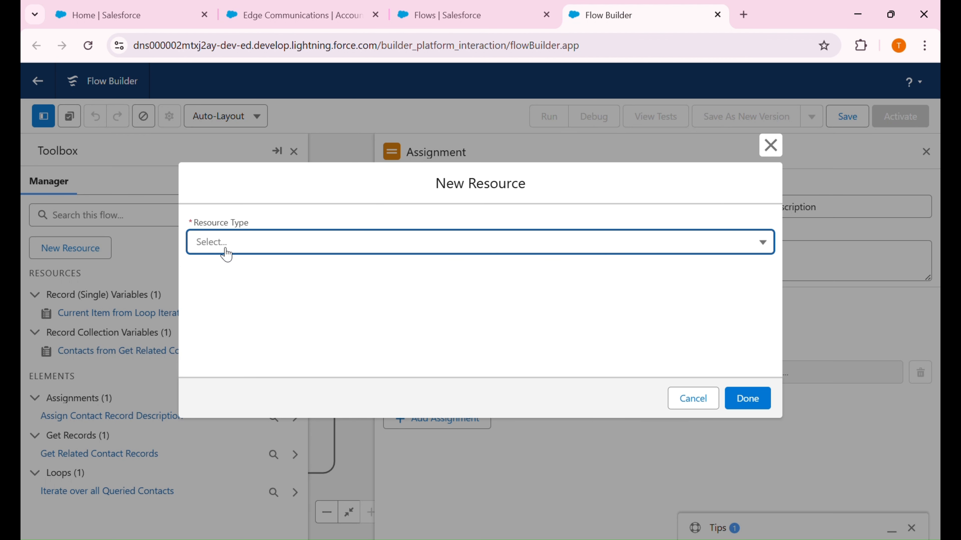
pyautogui.click(243, 251)
pyautogui.click(270, 335)
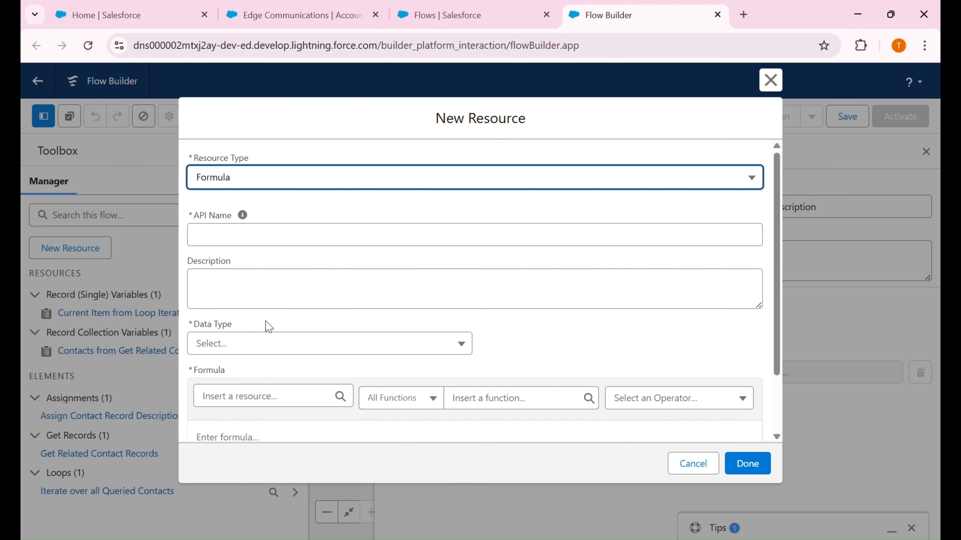
# Give the formula resource the API name FormulaContactDescription and the data type Text
pyautogui.click(218, 234)
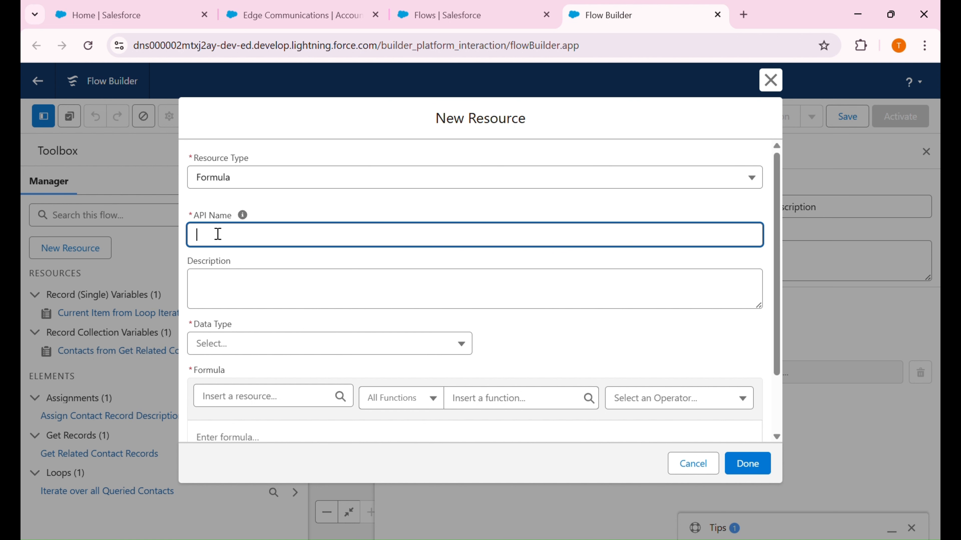
pyautogui.write('FormulaContactDescription')
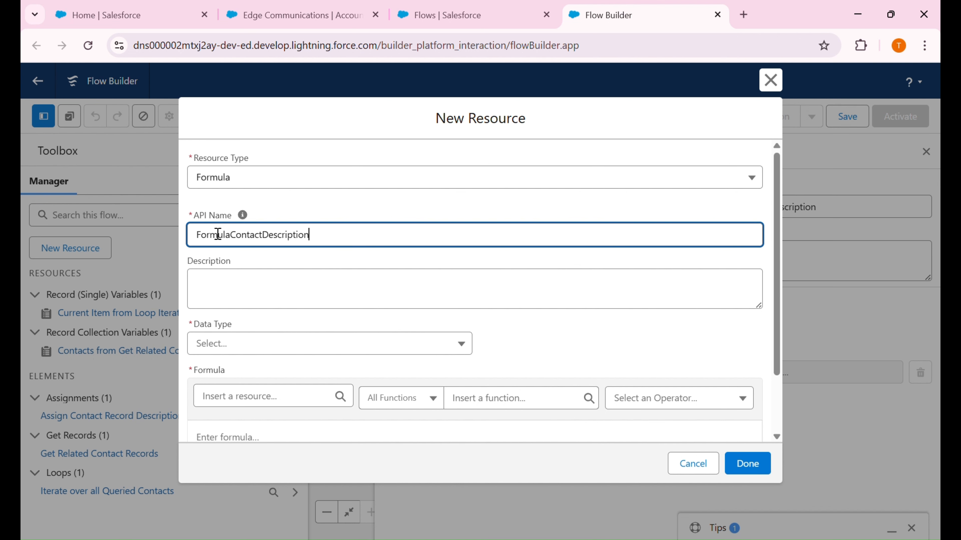
pyautogui.click(240, 352)
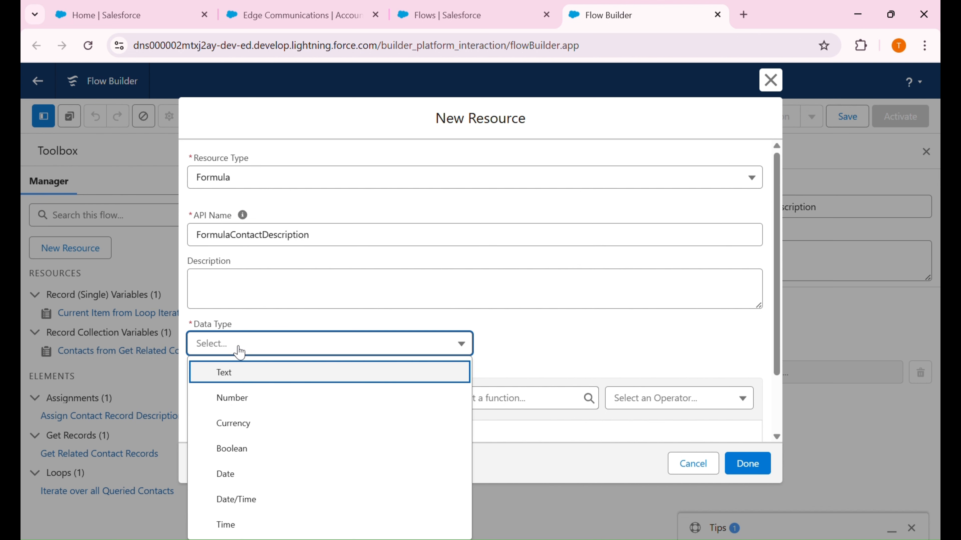
pyautogui.click(260, 381)
# Insert the Full Name field of the loop's current contact into the formula
pyautogui.click(265, 324)
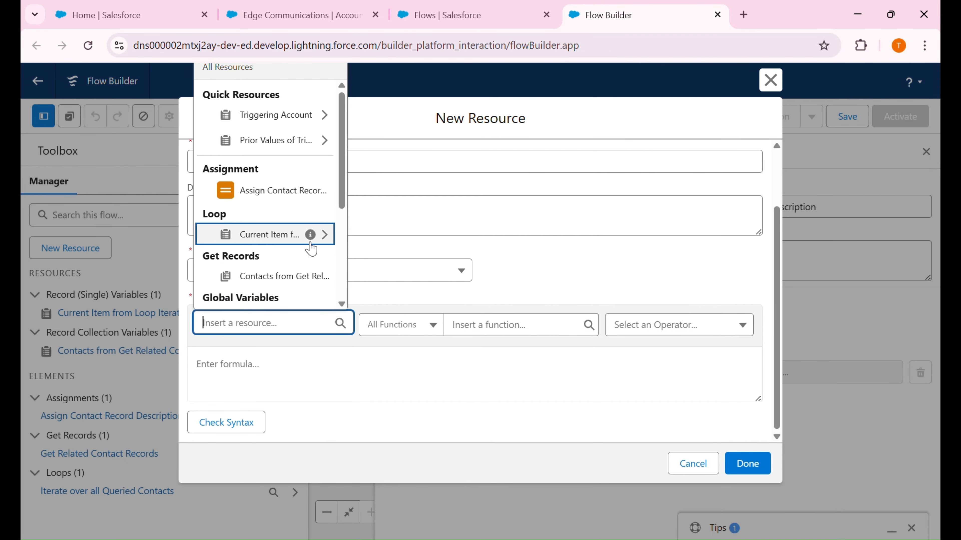
pyautogui.moveTo(312, 237)
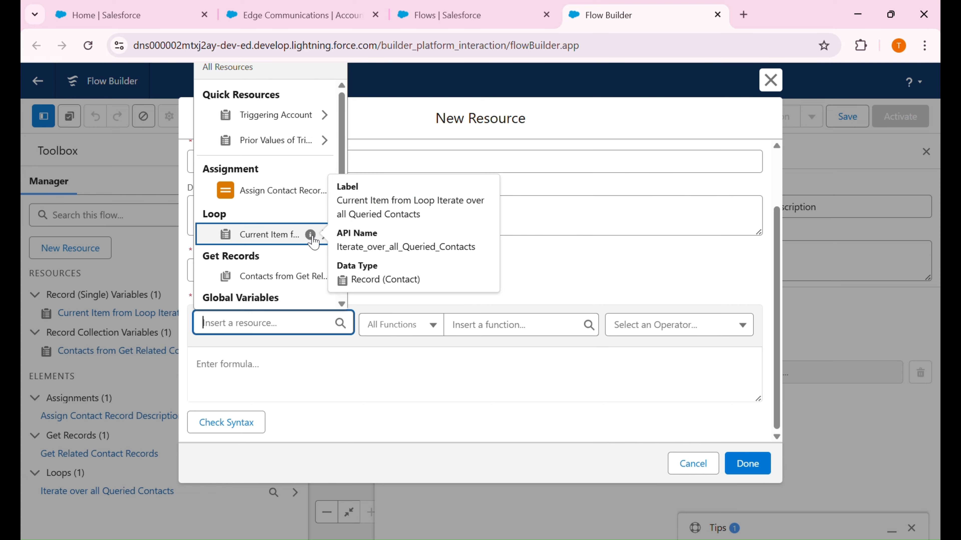
pyautogui.click(312, 242)
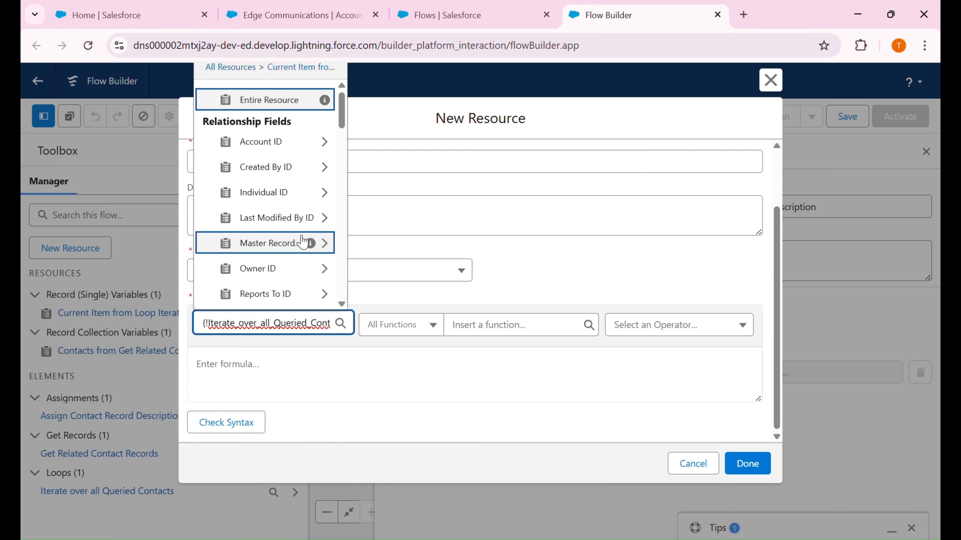
pyautogui.scroll(-3, 289, 185)
pyautogui.scroll(-10, 289, 183)
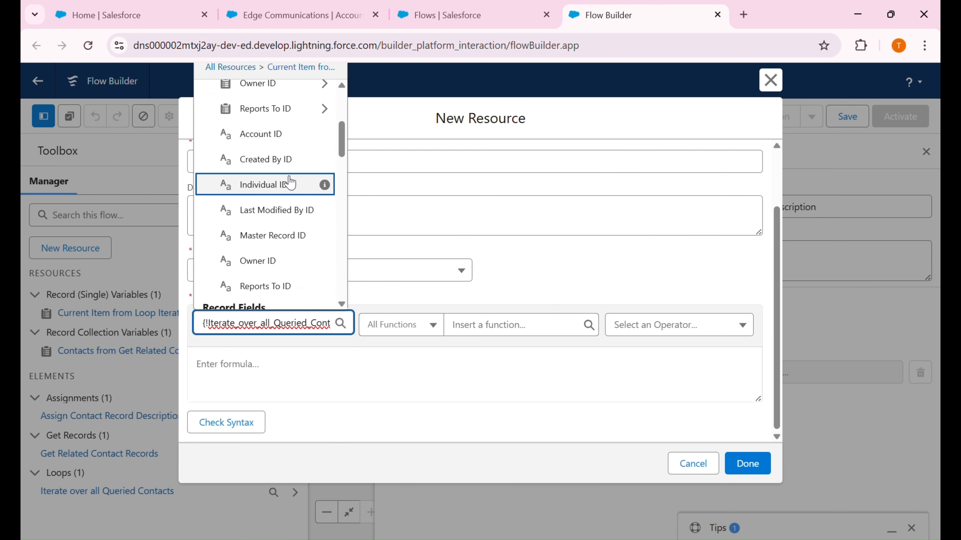
pyautogui.scroll(-10, 290, 183)
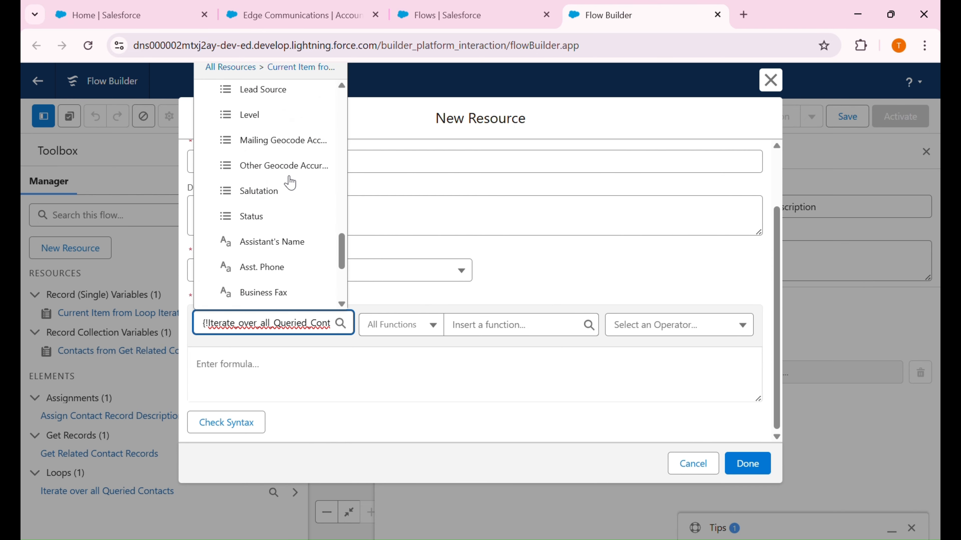
pyautogui.scroll(-3, 287, 258)
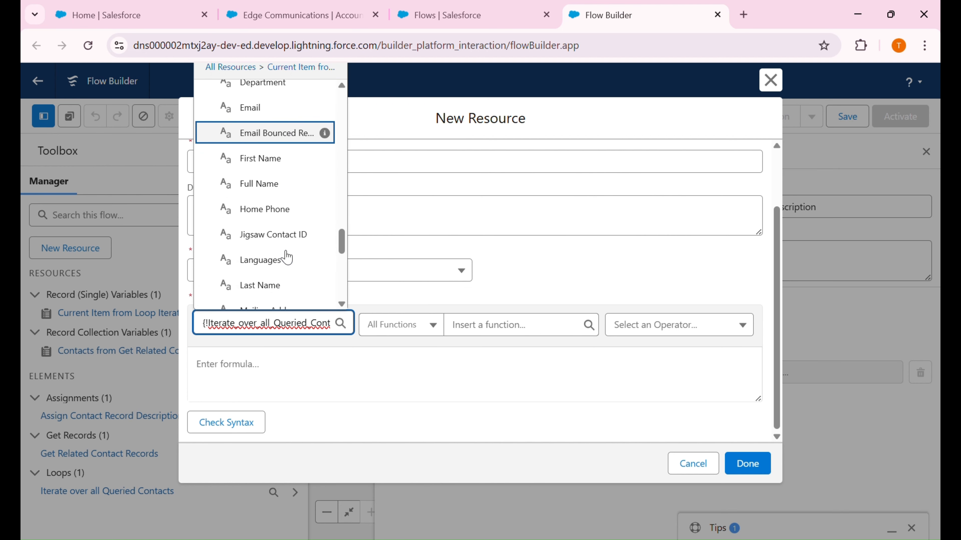
pyautogui.click(288, 188)
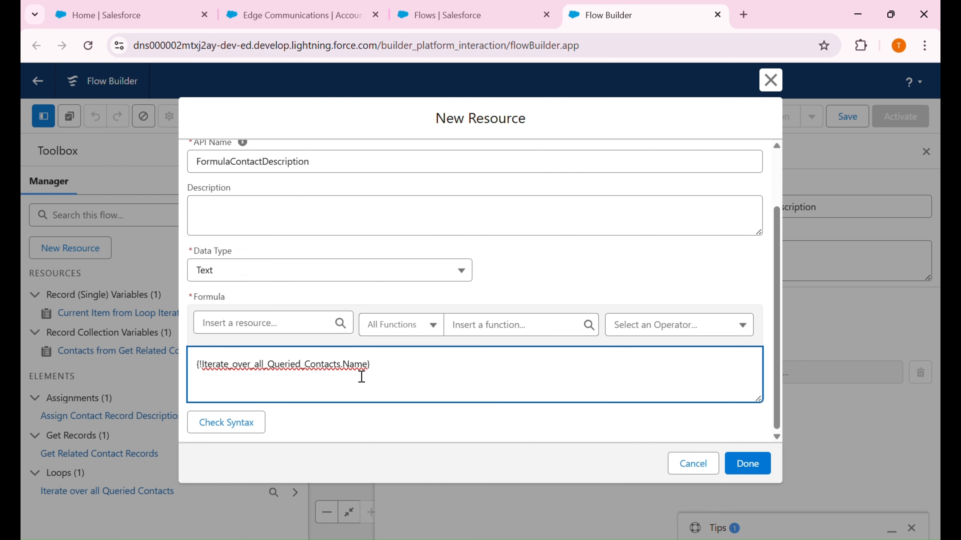
# Prefix the contact field reference in the formula with the text " Name: " joined by &, and check the formula's syntax
pyautogui.moveTo(397, 366); pyautogui.dragTo(188, 368)
pyautogui.click(186, 367)
pyautogui.click(198, 369)
pyautogui.write('""')
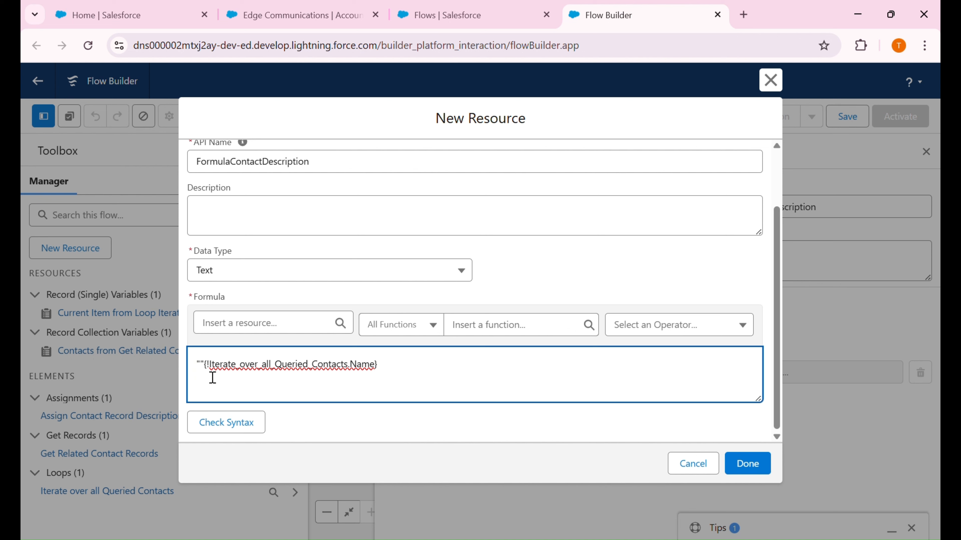
pyautogui.press('Left')
pyautogui.write('Name')
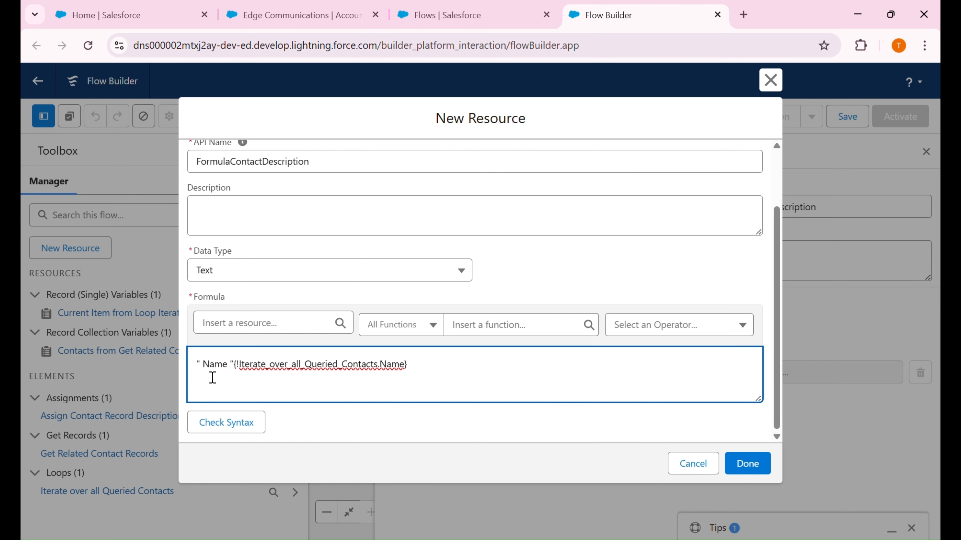
pyautogui.write(' :')
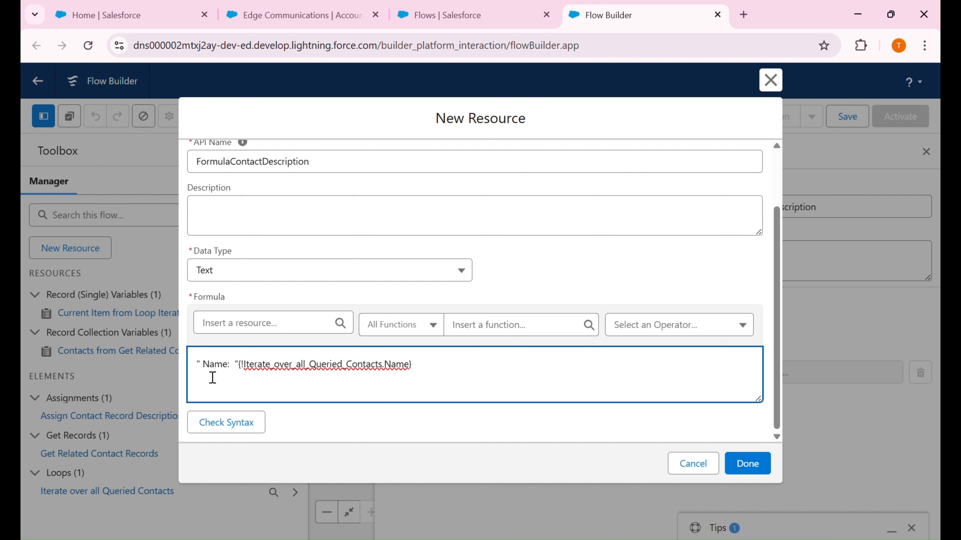
pyautogui.press('Right')
pyautogui.write('&')
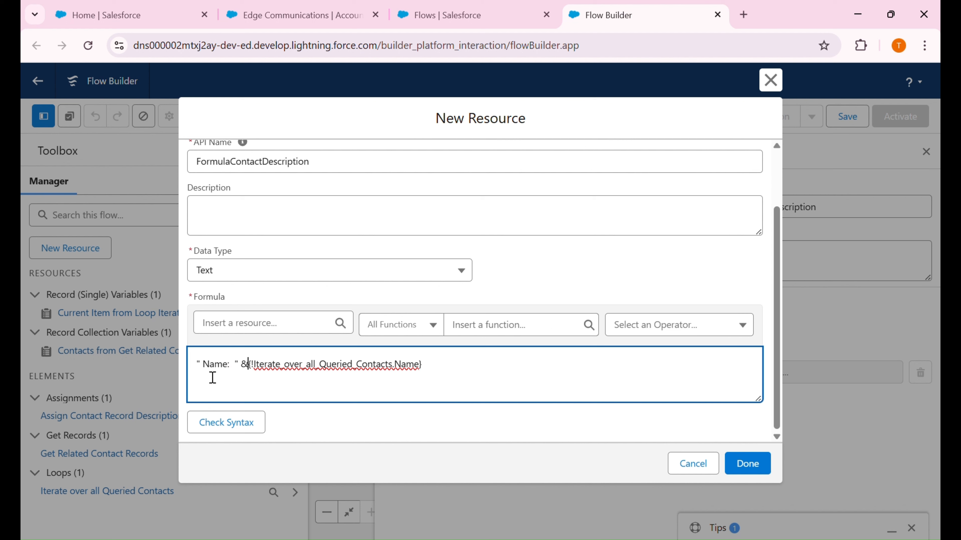
pyautogui.click(225, 421)
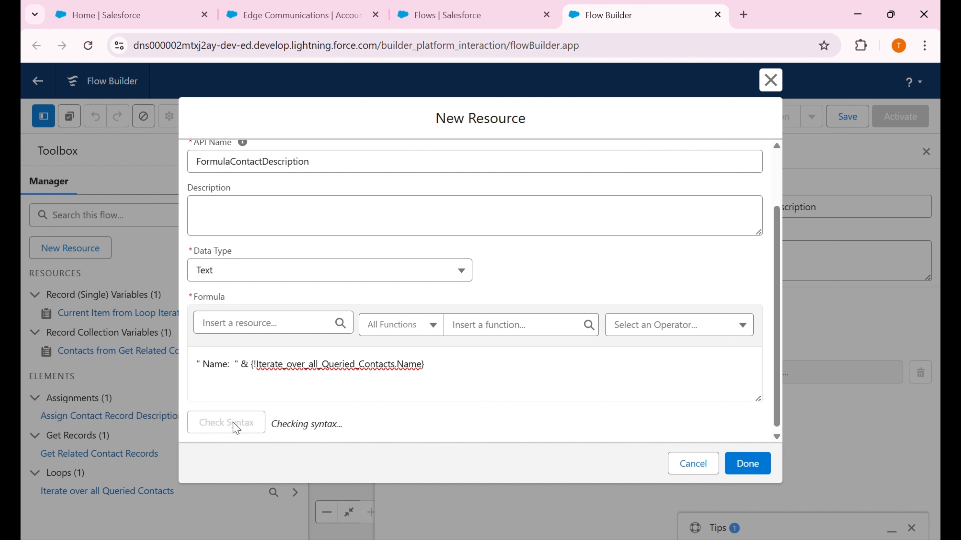
# Add a comma at the end of the formula and replace the full name reference with the current loop contact's First Name field
pyautogui.click(451, 375)
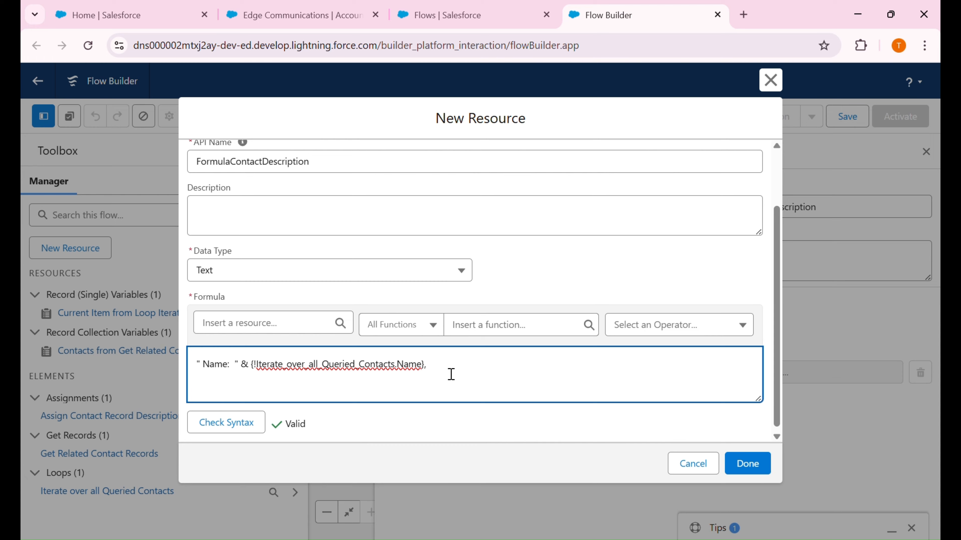
pyautogui.doubleClick(229, 376)
pyautogui.doubleClick(420, 369)
pyautogui.click(310, 333)
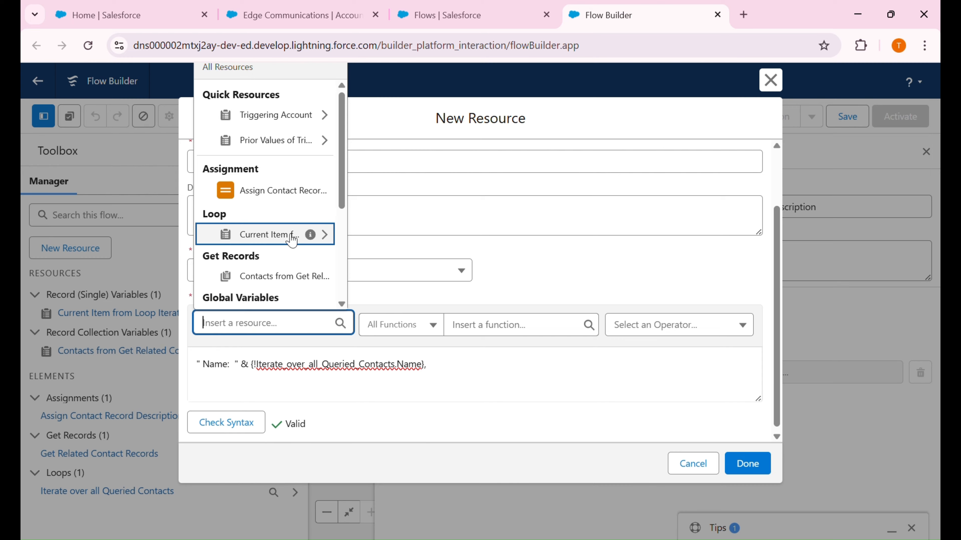
pyautogui.click(308, 236)
pyautogui.scroll(-1, 299, 280)
pyautogui.scroll(-10, 299, 279)
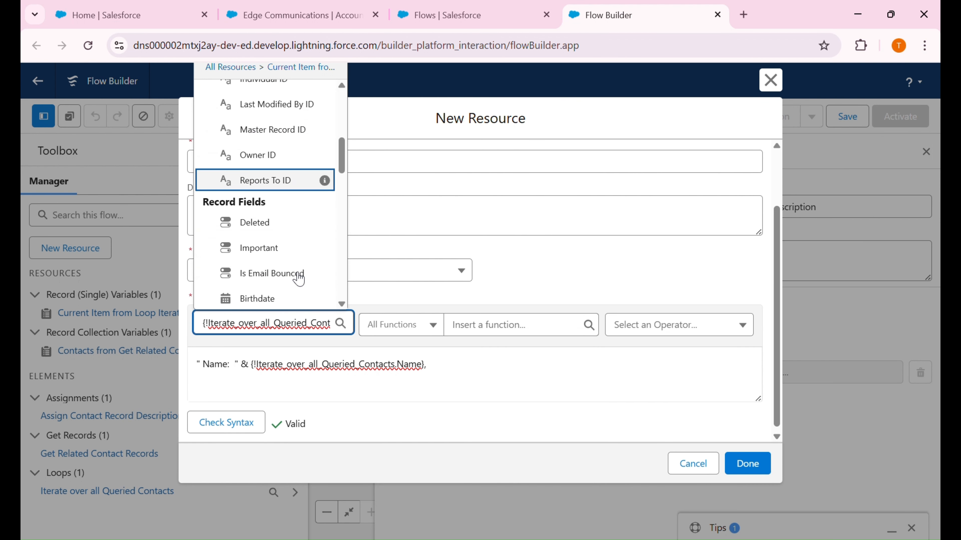
pyautogui.scroll(-8, 299, 279)
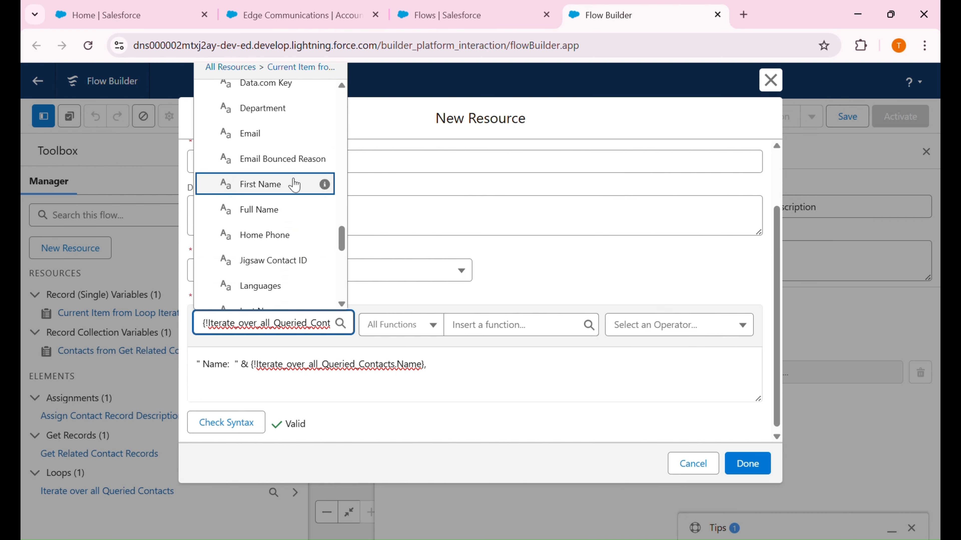
pyautogui.click(294, 189)
pyautogui.moveTo(397, 362); pyautogui.dragTo(260, 375)
pyautogui.press('BackSpace')
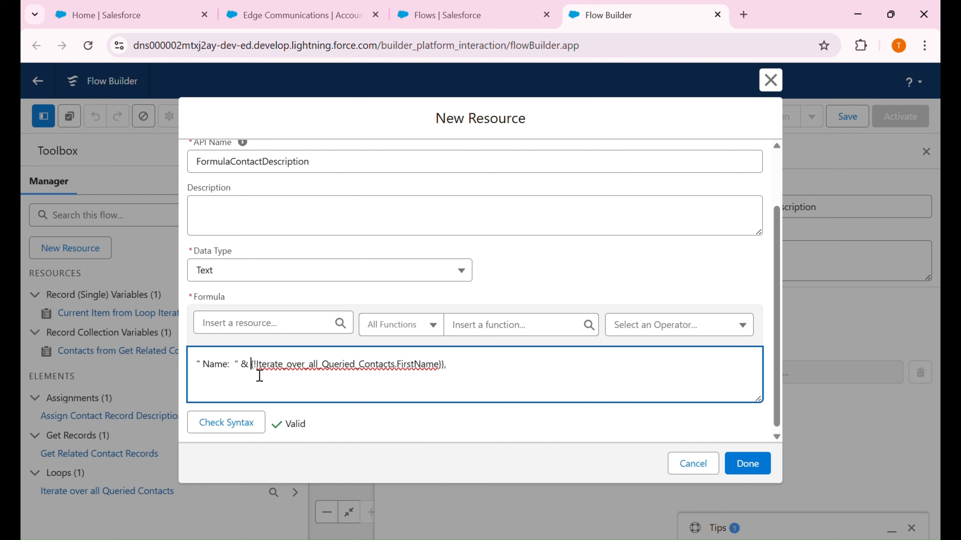
pyautogui.press('BackSpace')
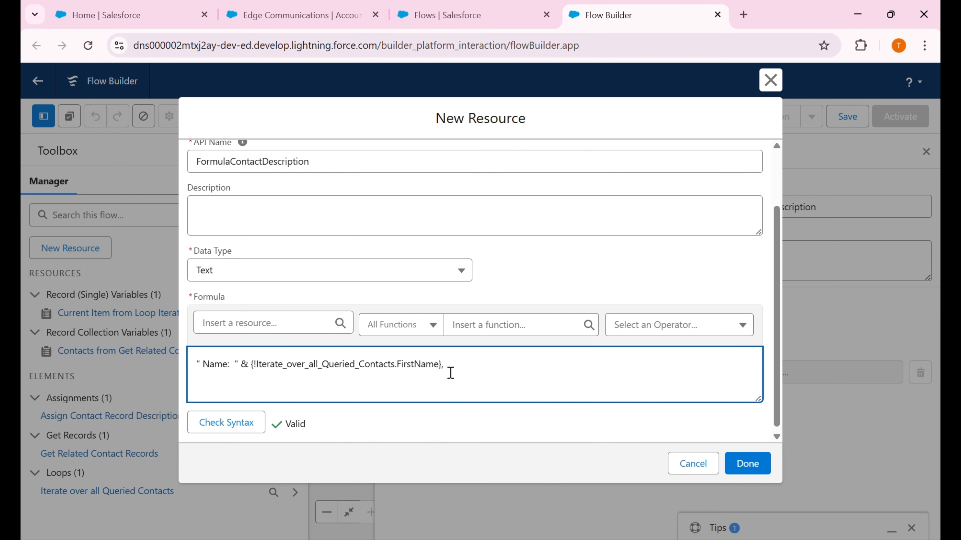
# Change the formula's label text to " First Name: " and append the text "Last Name :" followed by & after the comma
pyautogui.click(474, 367)
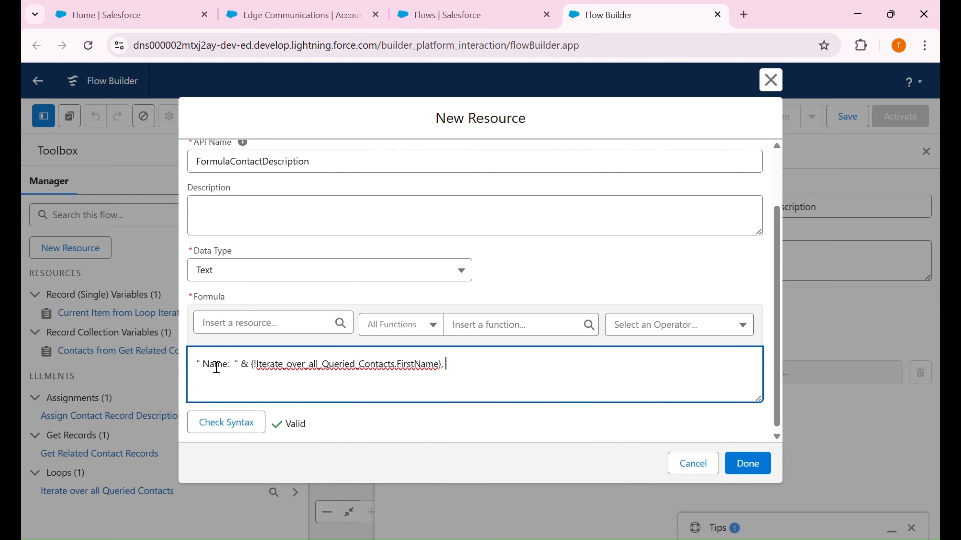
pyautogui.write('First')
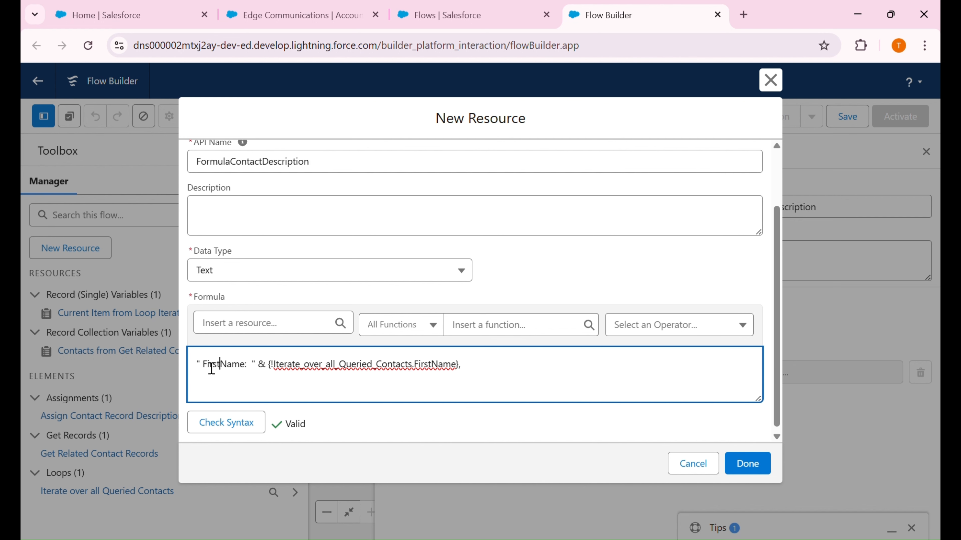
pyautogui.click(496, 378)
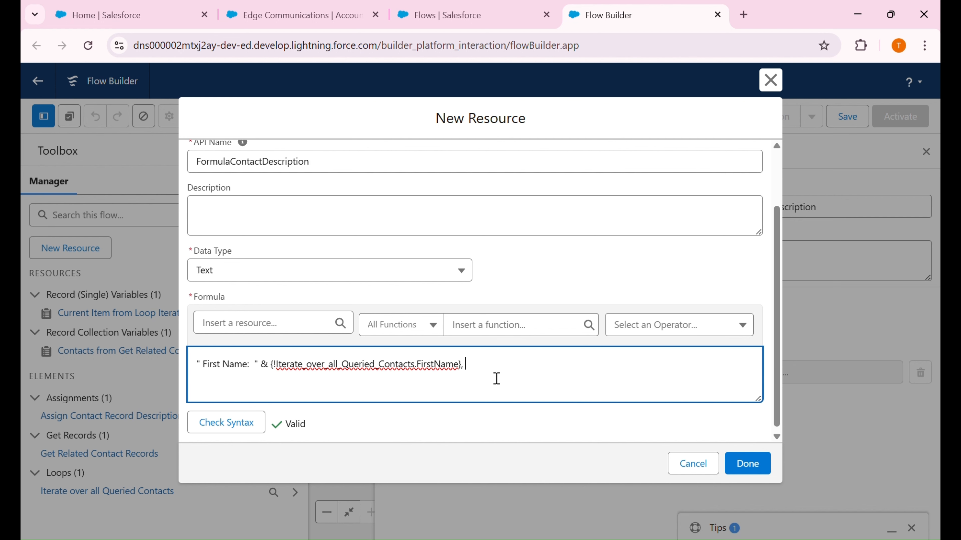
pyautogui.write('Last Name ')
pyautogui.write('" &')
# Insert the current loop contact's Last Name field at the end of the formula and check the syntax
pyautogui.click(326, 328)
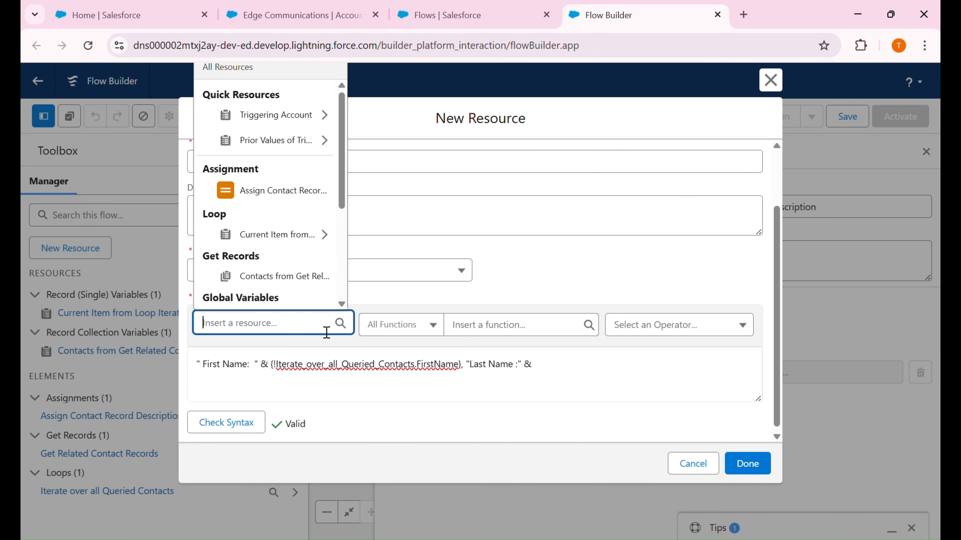
pyautogui.click(290, 235)
pyautogui.scroll(-10, 291, 270)
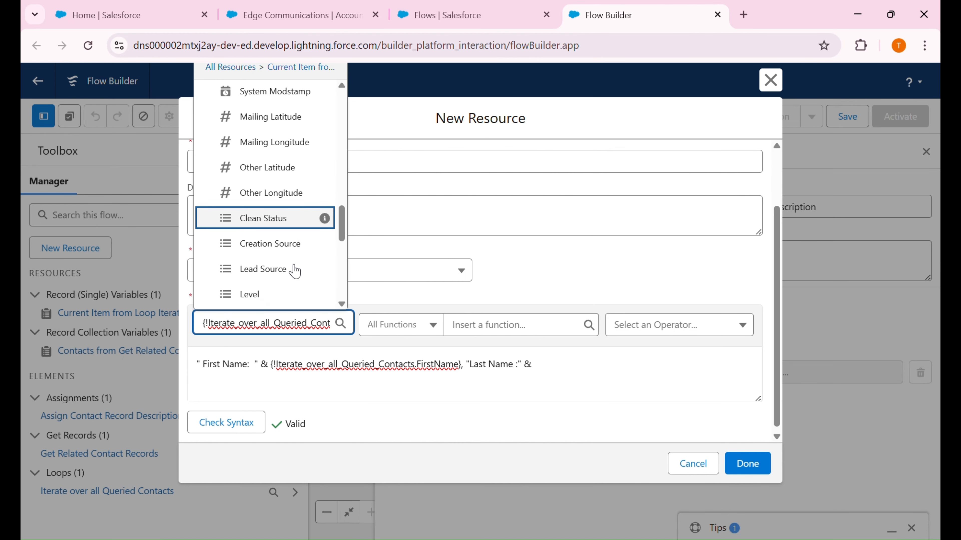
pyautogui.scroll(3, 295, 272)
pyautogui.write('Las')
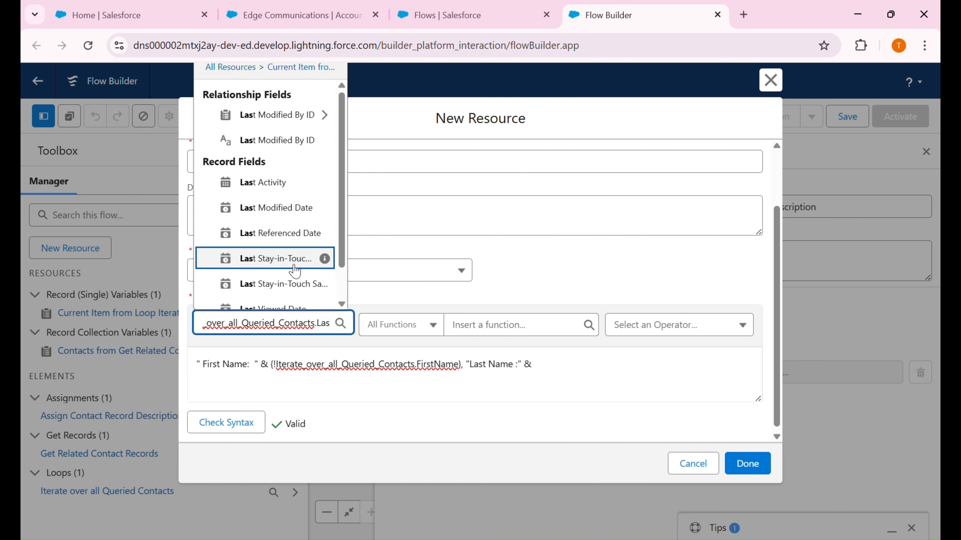
pyautogui.write('t N')
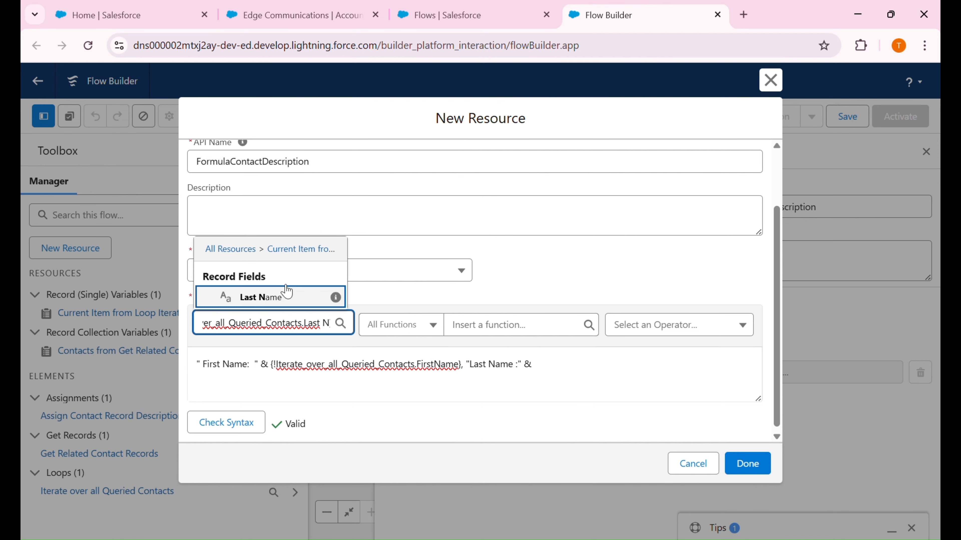
pyautogui.click(285, 294)
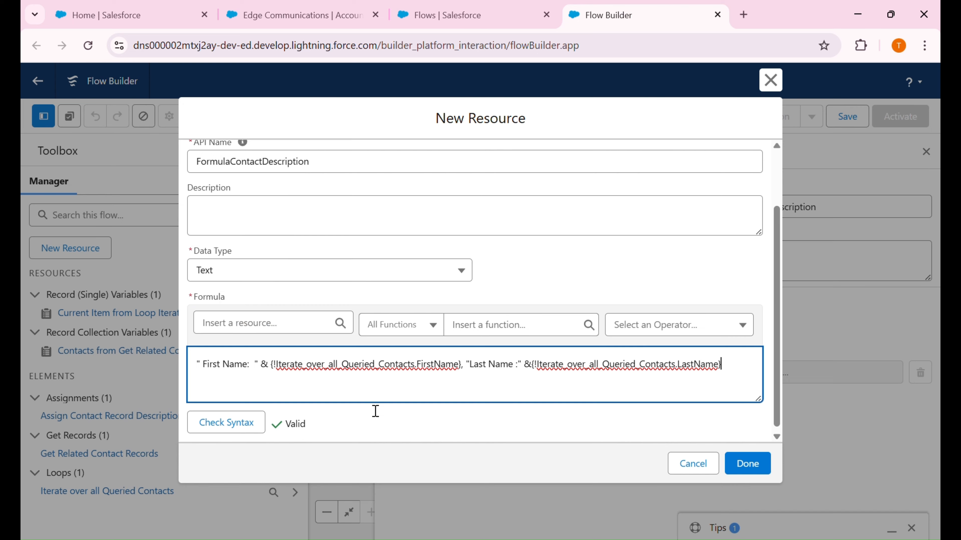
pyautogui.click(255, 430)
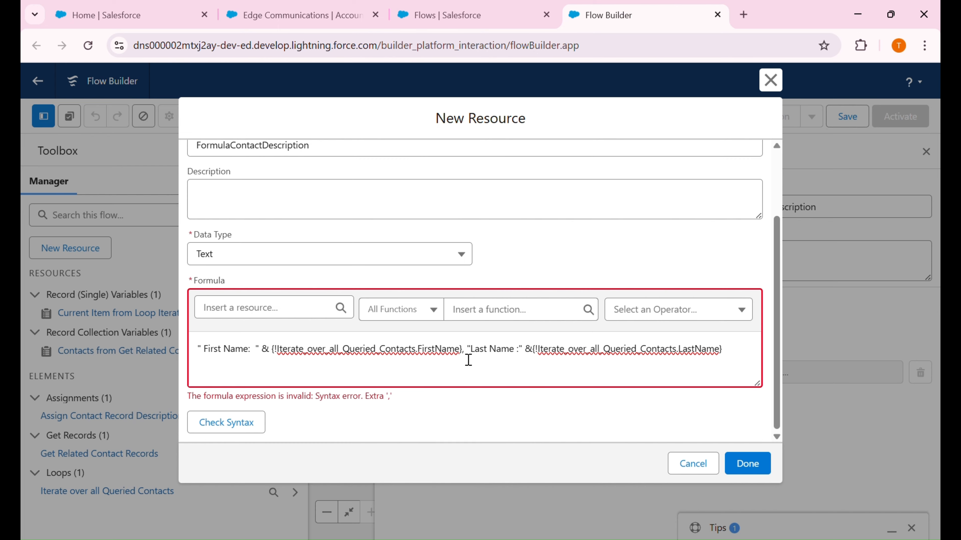
# Move the comma inside the quotes of the Last Name label so it reads ", Last Name :", and check the formula's syntax
pyautogui.click(471, 347)
pyautogui.press('BackSpace')
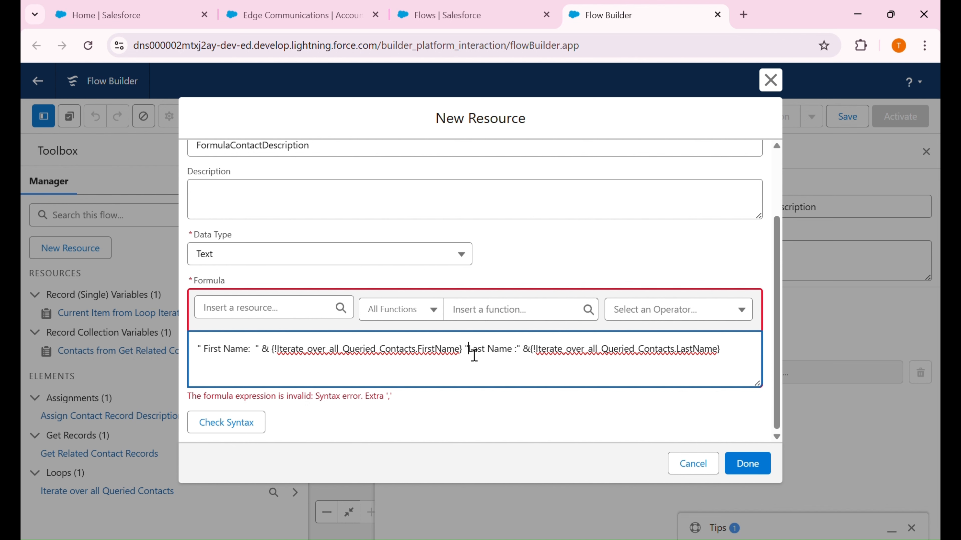
pyautogui.write(',')
pyautogui.click(244, 426)
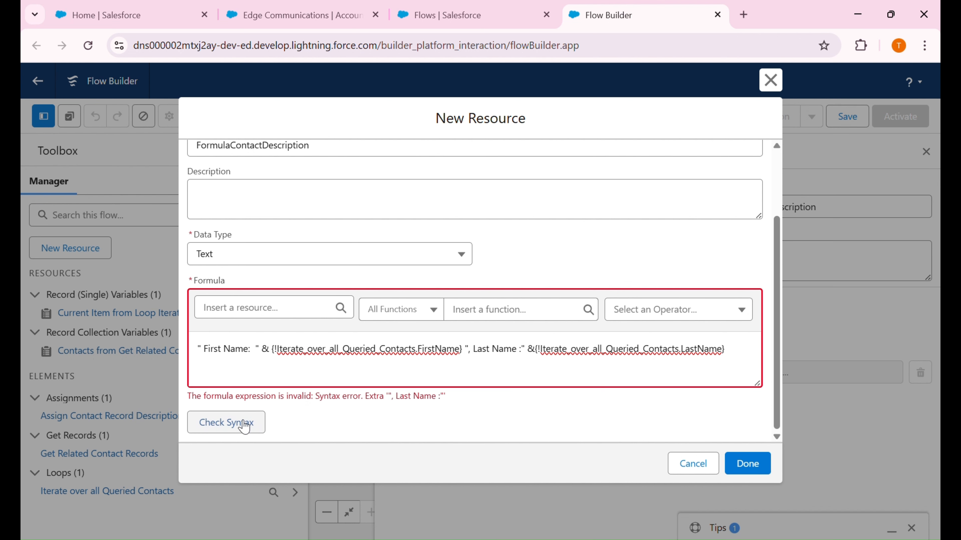
# Insert & between the First Name field and the ", Last Name :" text, check the syntax, and save the formula resource
pyautogui.click(470, 355)
pyautogui.write('&')
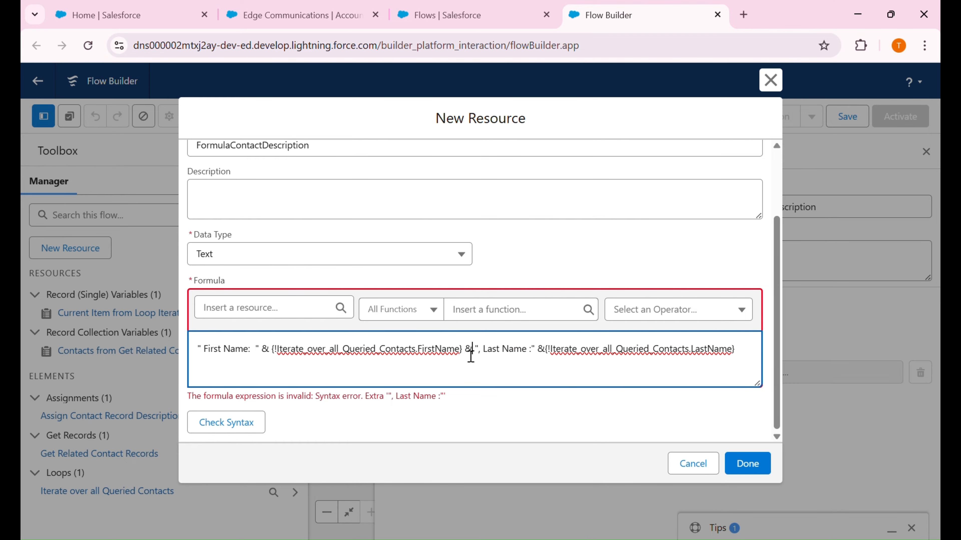
pyautogui.click(255, 425)
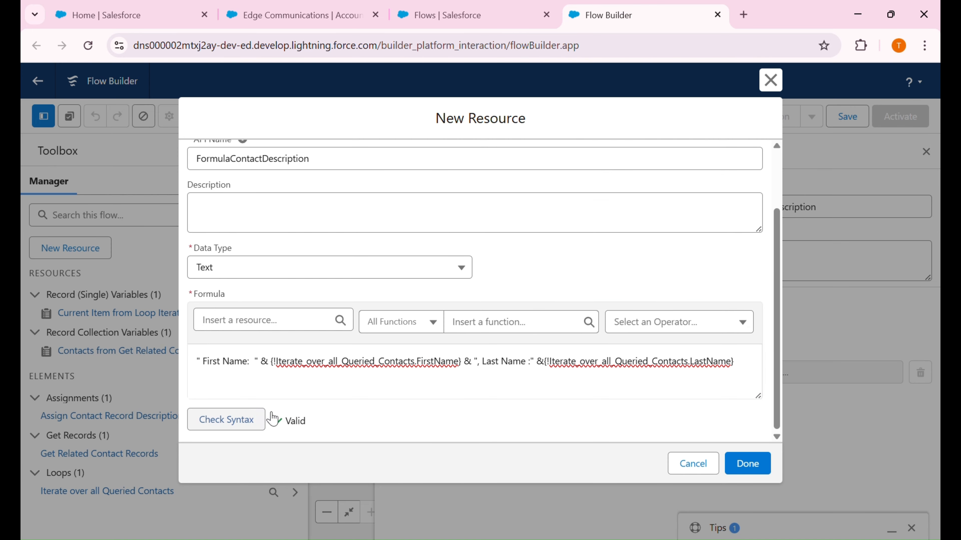
pyautogui.click(471, 370)
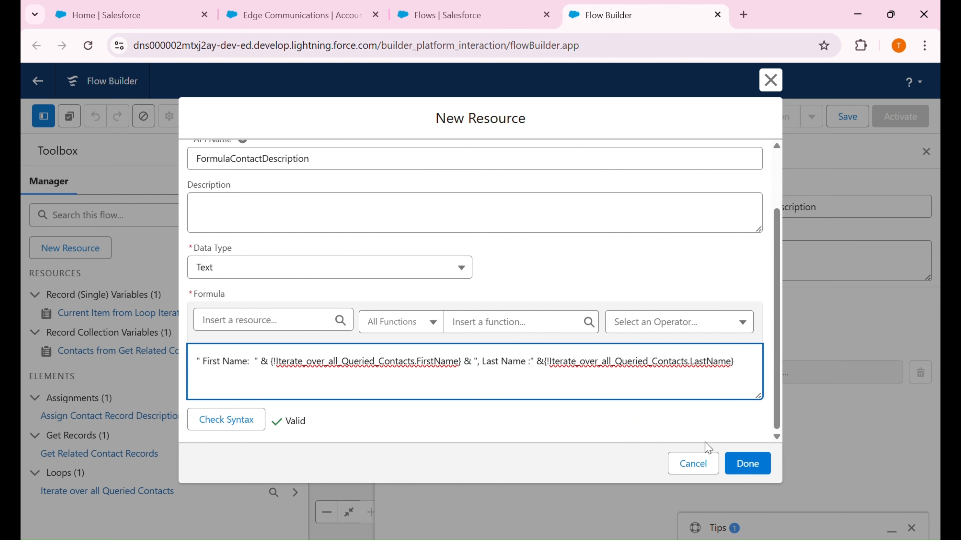
pyautogui.click(748, 464)
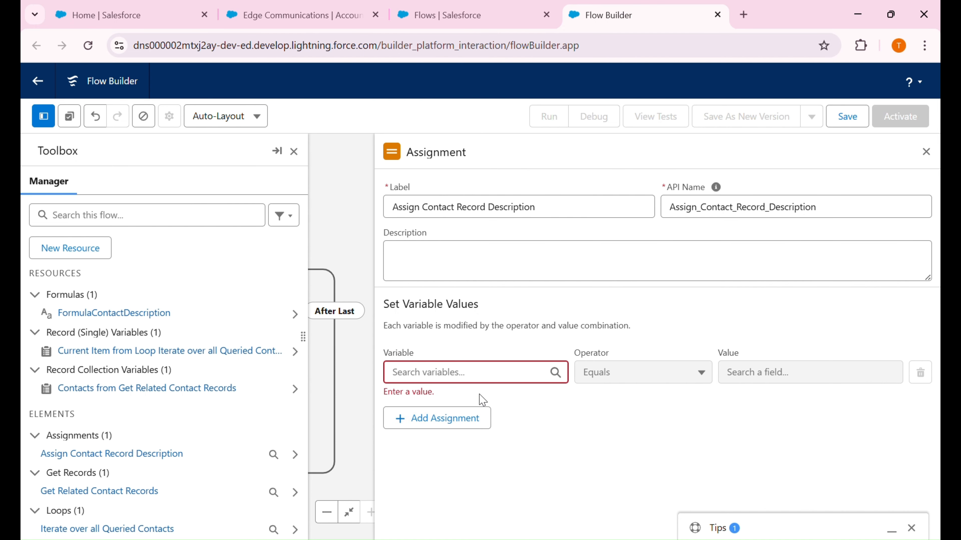
# Create a Text variable resource named CollectionOfContactNames that allows multiple values as a collection
pyautogui.click(101, 251)
pyautogui.click(257, 249)
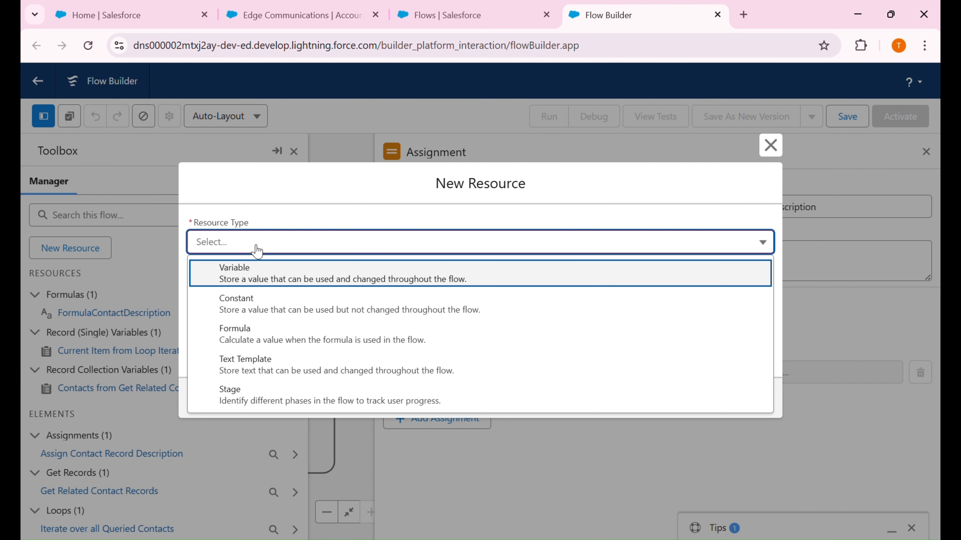
pyautogui.click(283, 282)
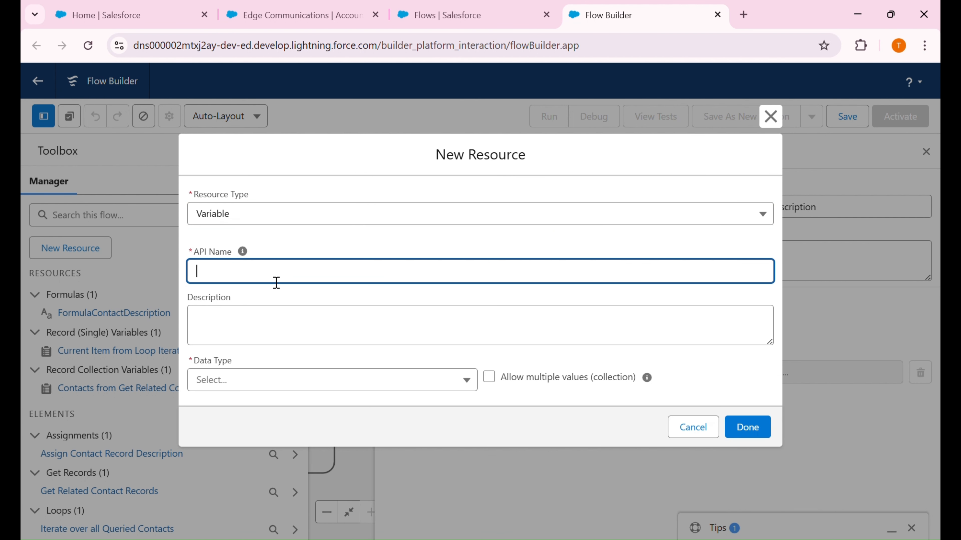
pyautogui.write('CollectionOfContactNames')
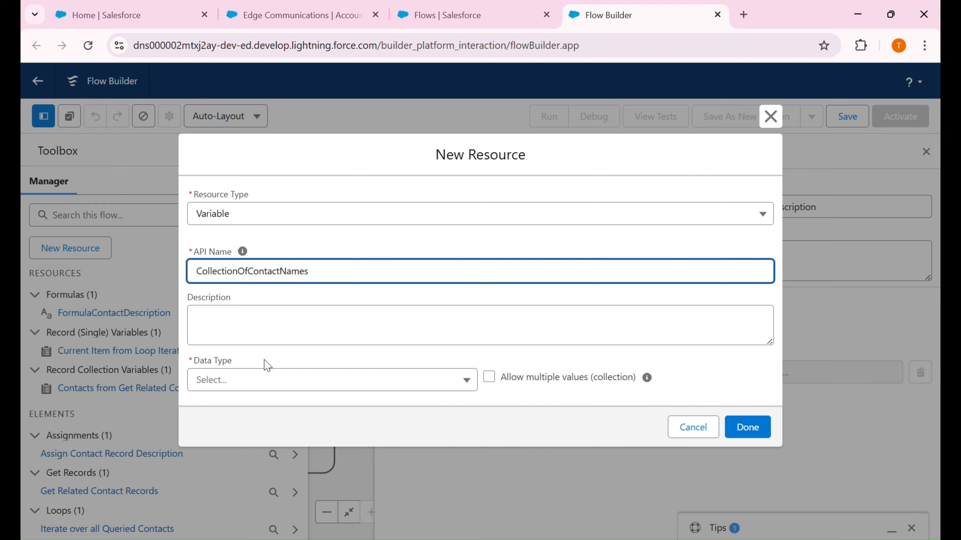
pyautogui.click(268, 384)
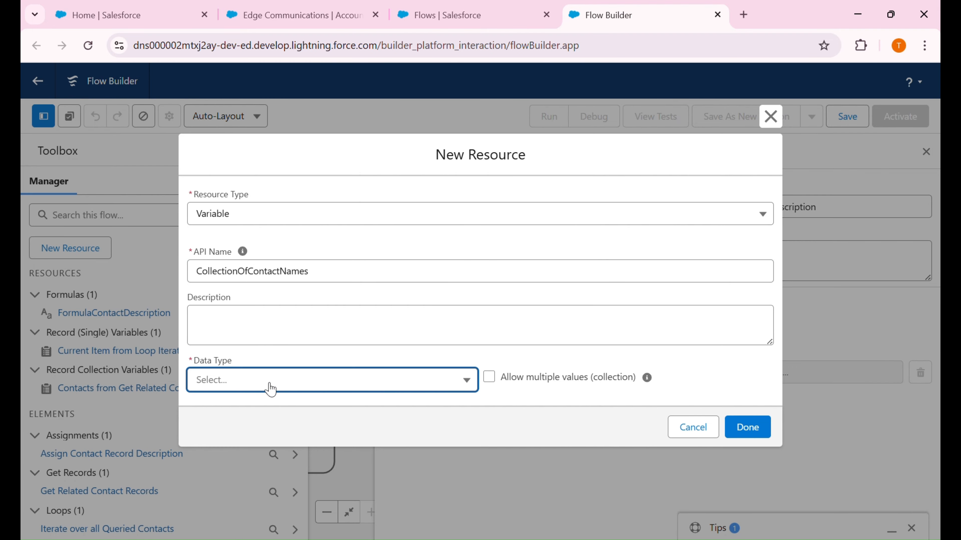
pyautogui.click(253, 197)
pyautogui.scroll(-1, 358, 420)
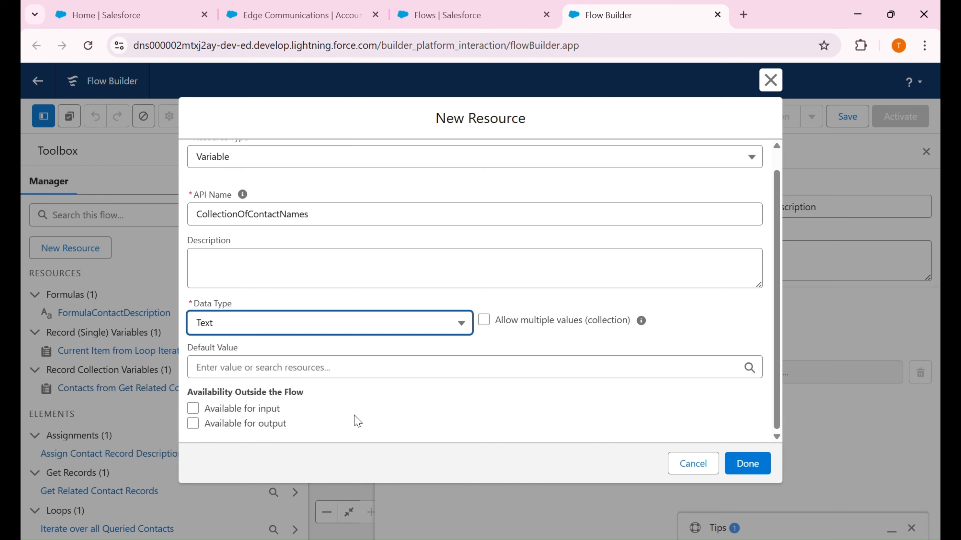
pyautogui.click(485, 323)
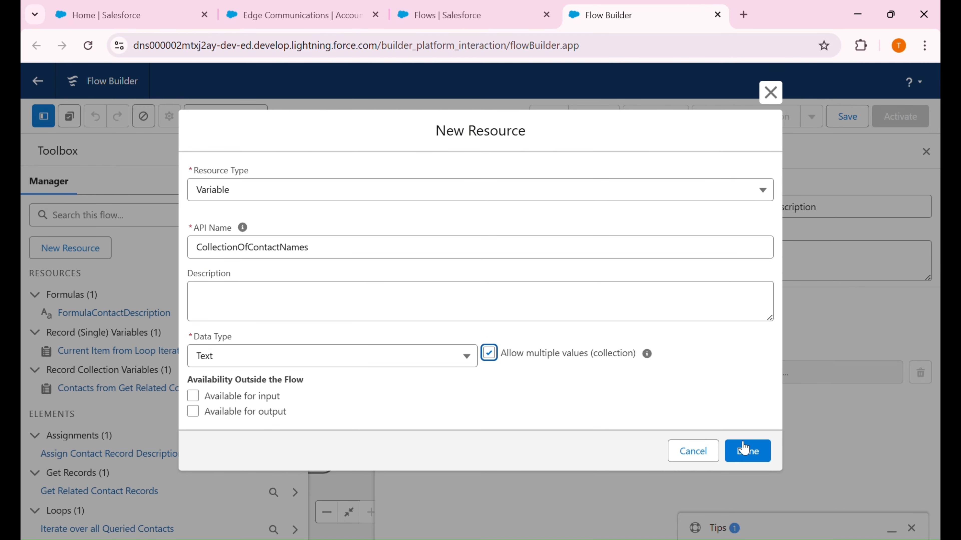
pyautogui.click(743, 461)
# Set the assignment to add FormulaContactDescription to the CollectionOfContactNames variable, and close the Toolbox
pyautogui.click(509, 383)
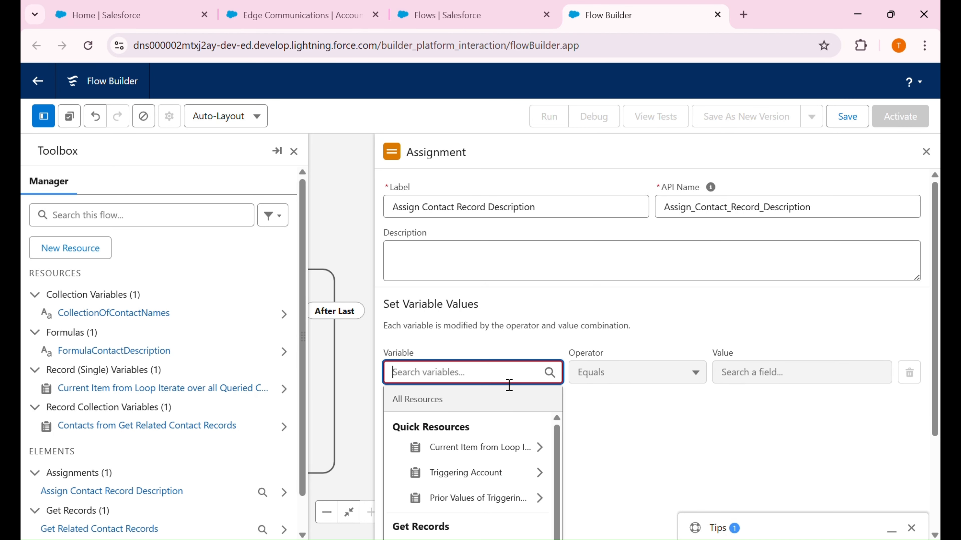
pyautogui.write('coll')
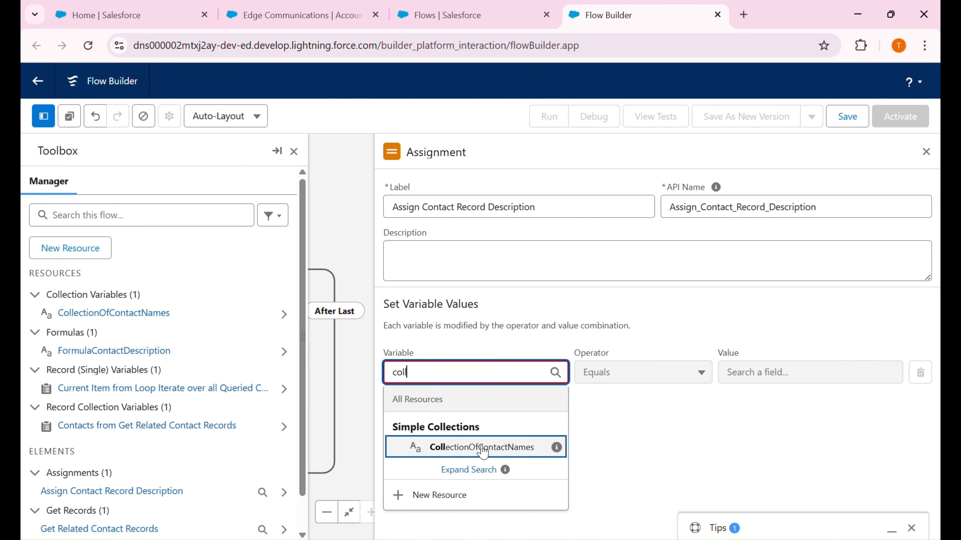
pyautogui.click(503, 449)
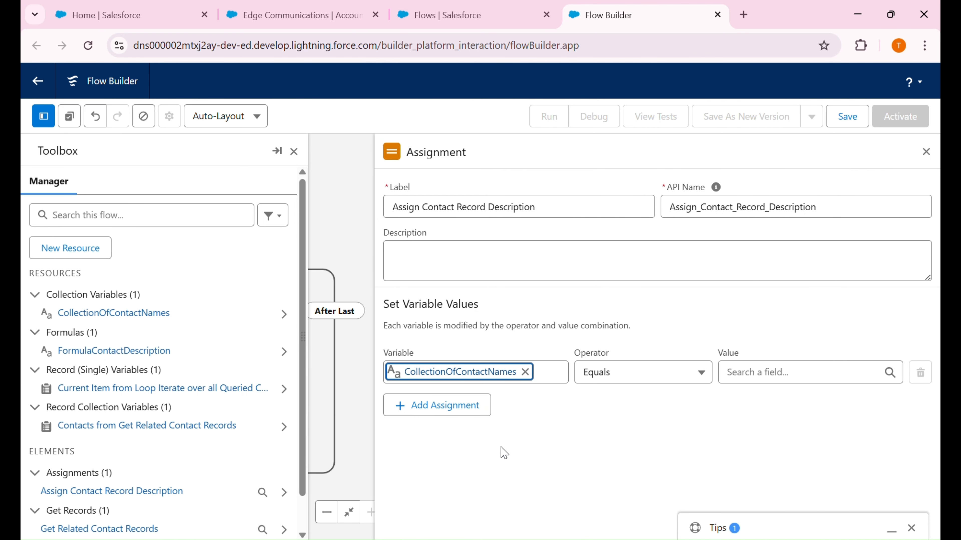
pyautogui.click(631, 380)
pyautogui.click(643, 378)
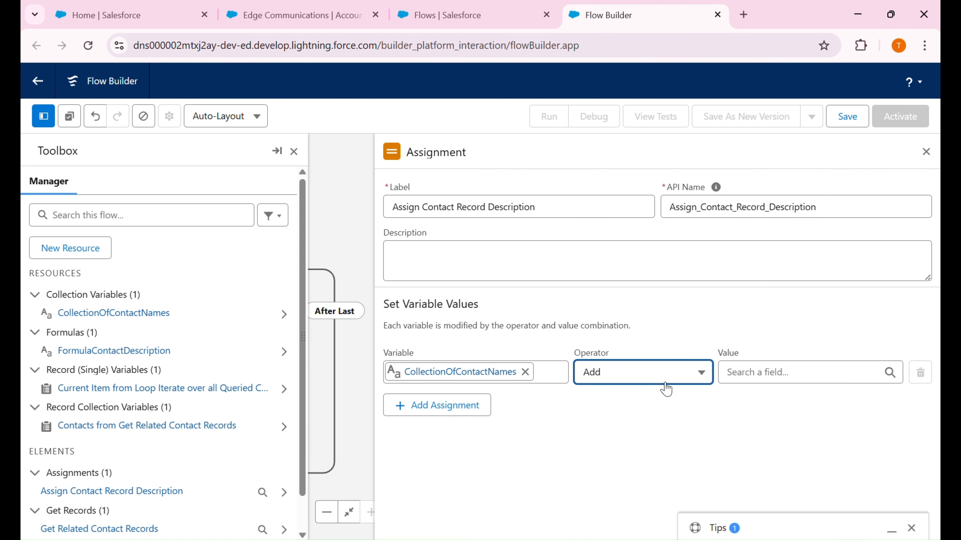
pyautogui.click(763, 387)
pyautogui.write('for')
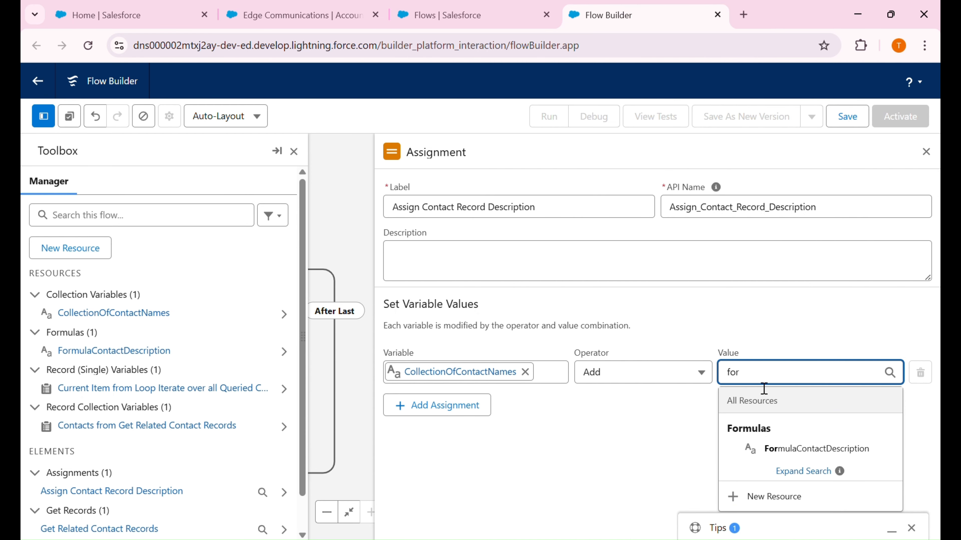
pyautogui.click(790, 450)
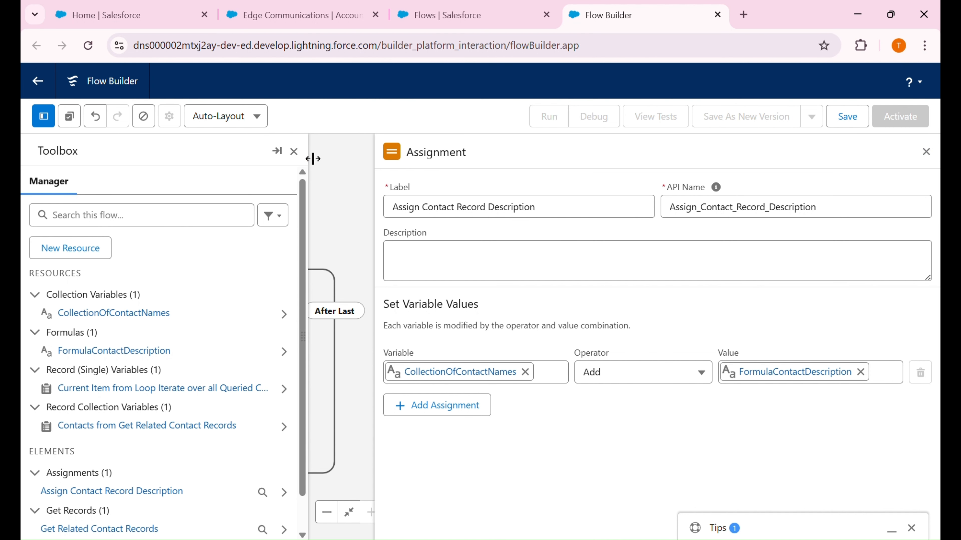
pyautogui.click(294, 151)
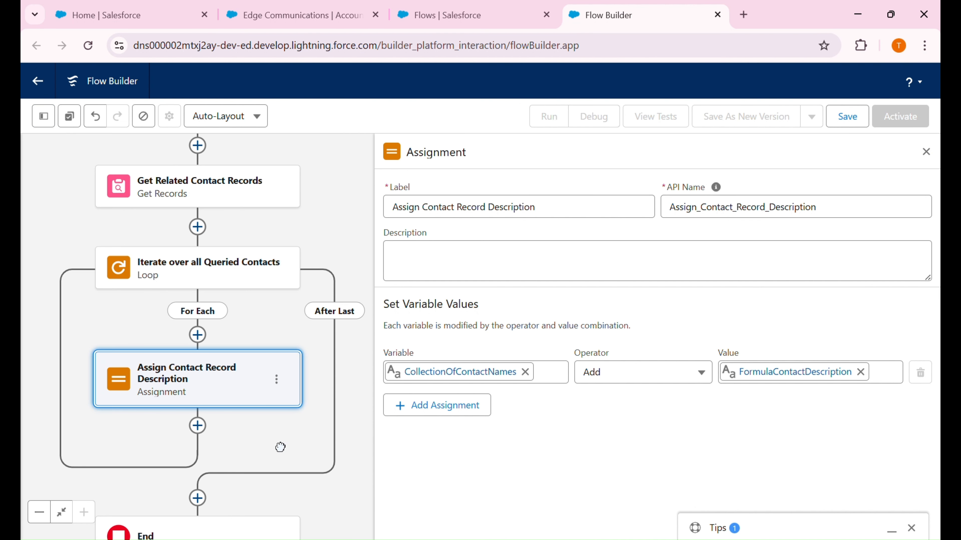
pyautogui.moveTo(281, 448); pyautogui.dragTo(321, 377)
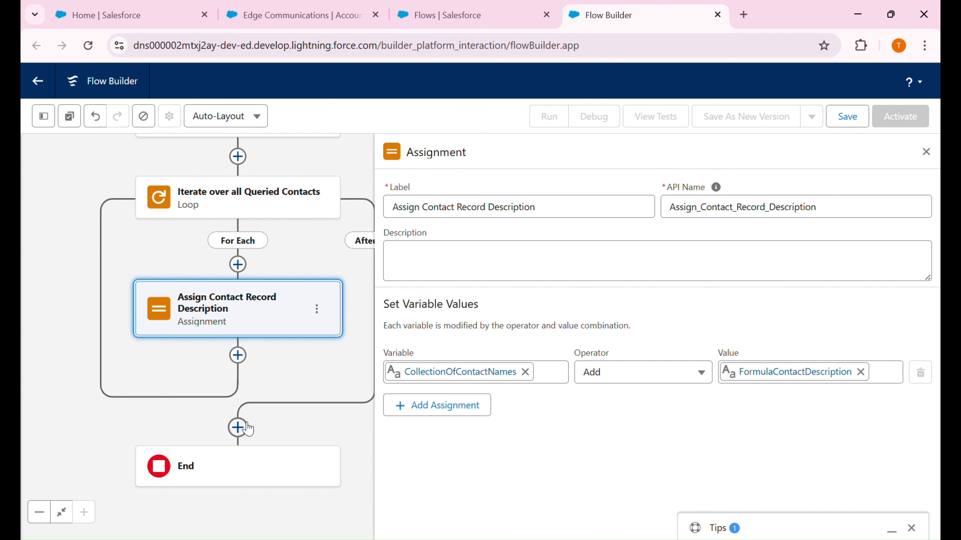
# Start a Text Template resource named CaseDescription, viewed as plain text, with "Contact of Triggered Account" as its body
pyautogui.click(52, 124)
pyautogui.click(92, 246)
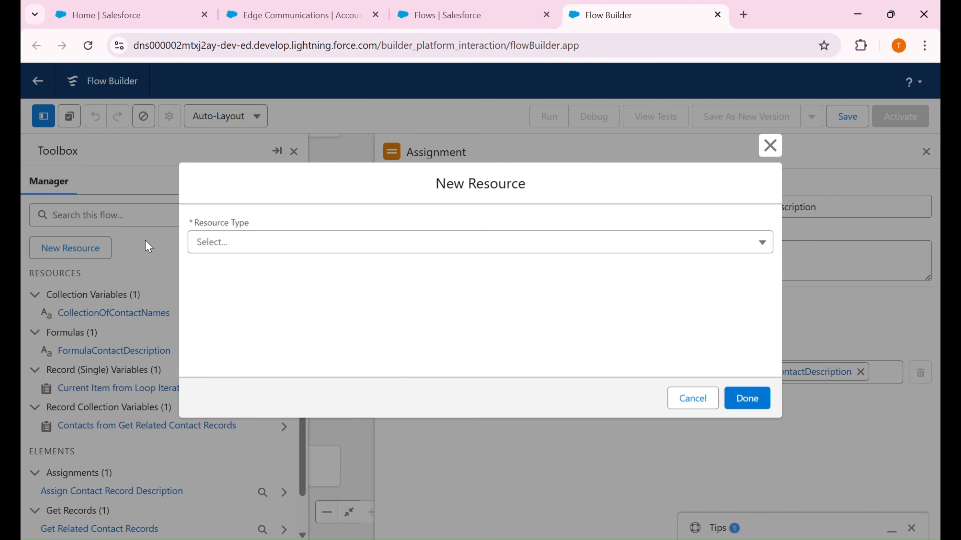
pyautogui.click(217, 253)
pyautogui.click(248, 368)
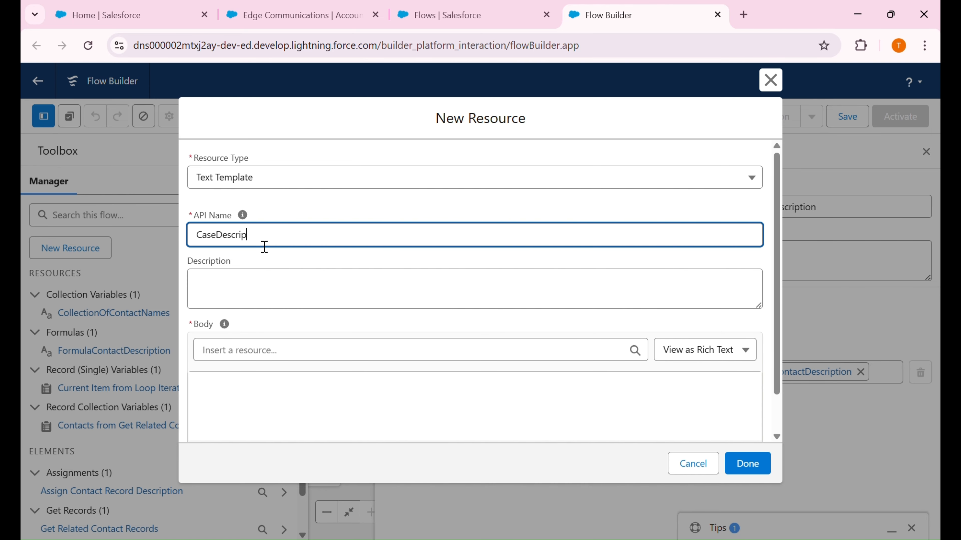
pyautogui.write('on')
pyautogui.click(687, 357)
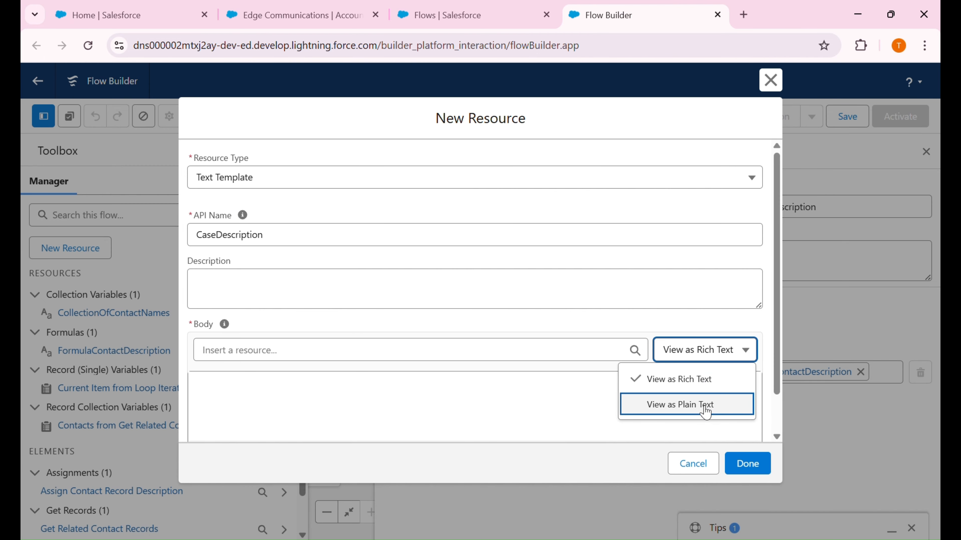
pyautogui.click(706, 408)
pyautogui.click(591, 386)
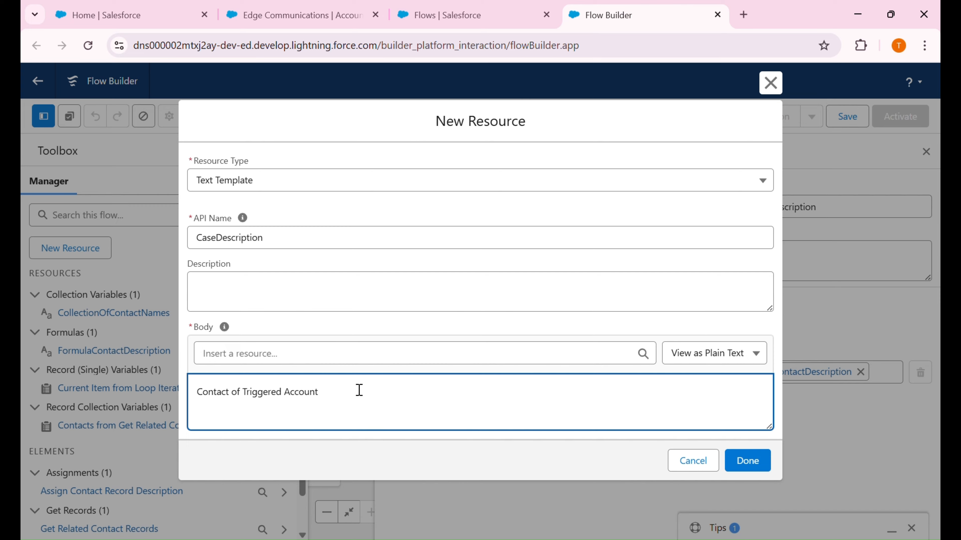
# Insert the CollectionOfContactNames variable in the template body, on the line below the existing text
pyautogui.click(327, 359)
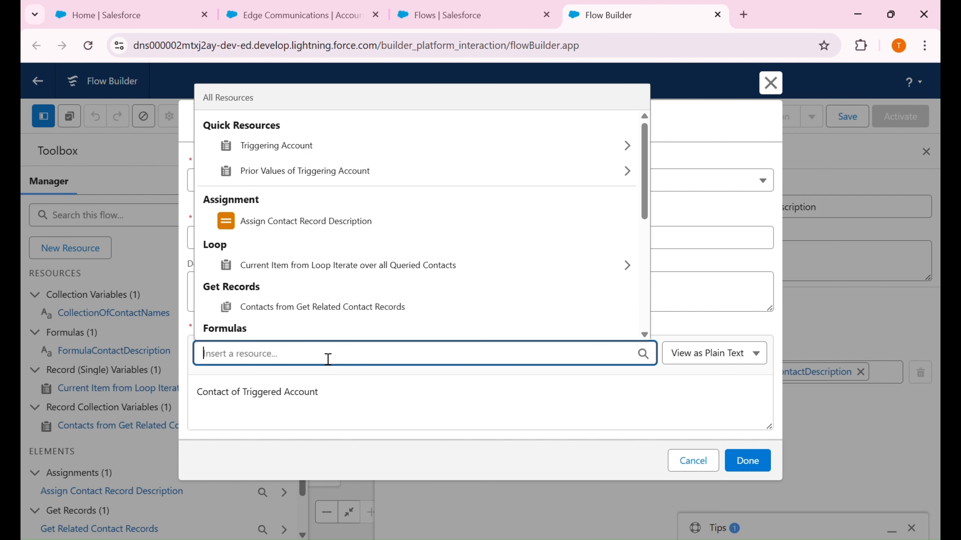
pyautogui.scroll(-3, 335, 295)
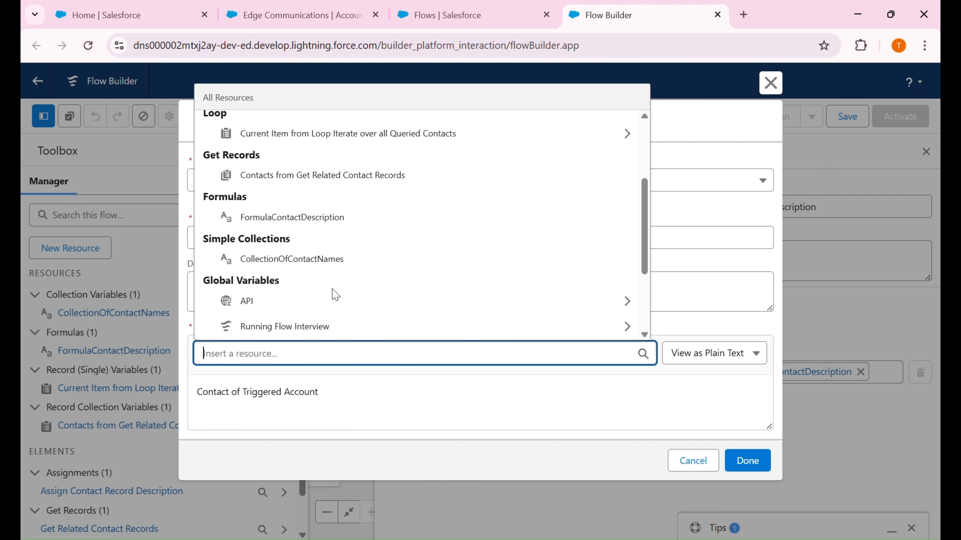
pyautogui.scroll(-1, 335, 294)
pyautogui.click(325, 261)
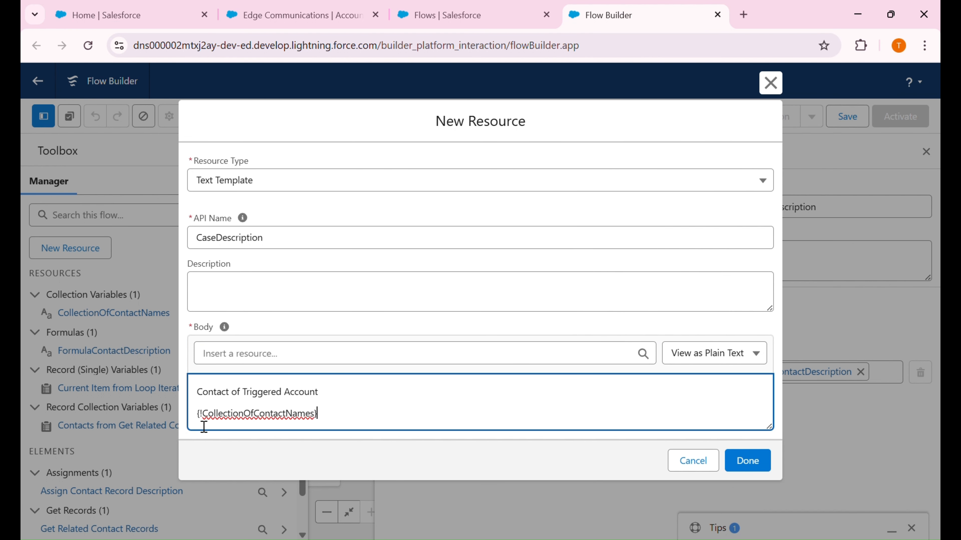
# Prefix the collection reference in the template body with "Contact List : -" and save the text template
pyautogui.write('Contact L')
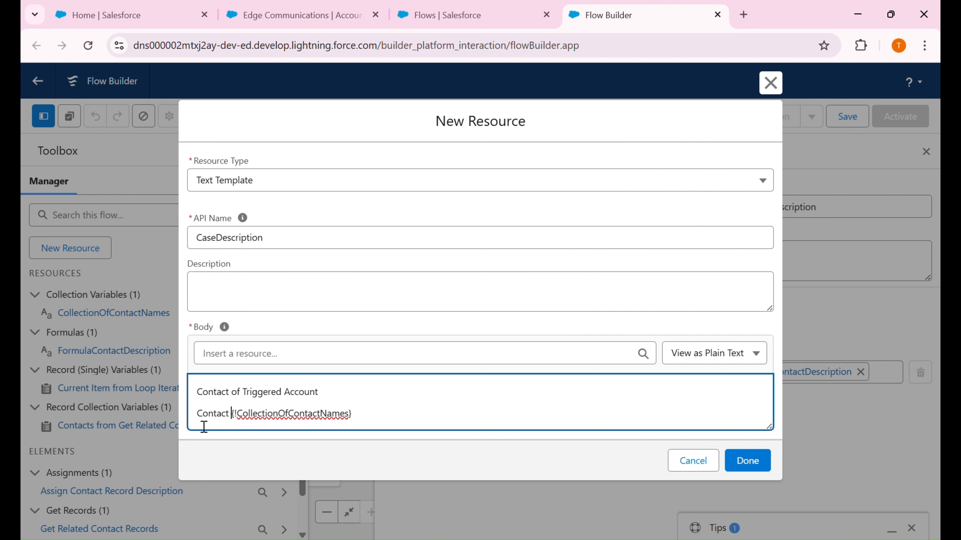
pyautogui.write('ist : -')
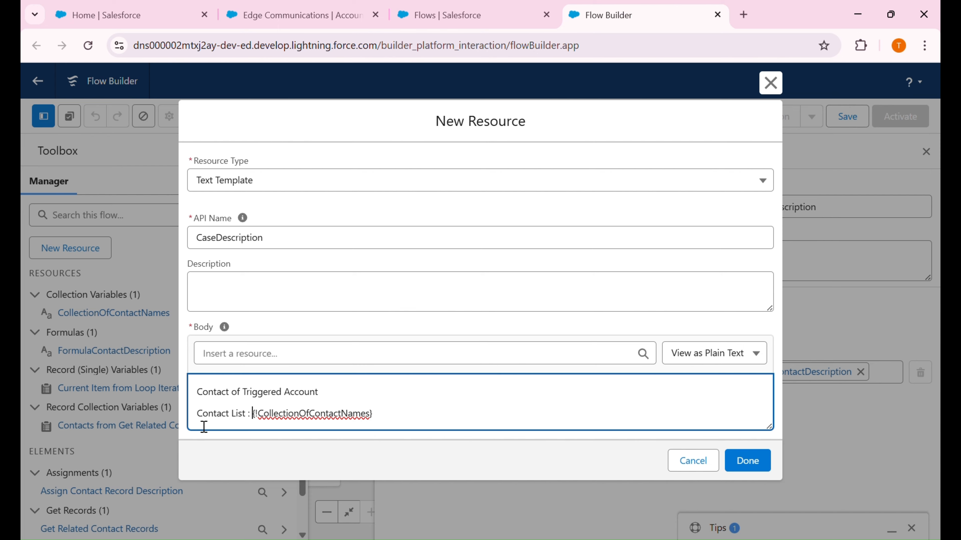
pyautogui.click(415, 426)
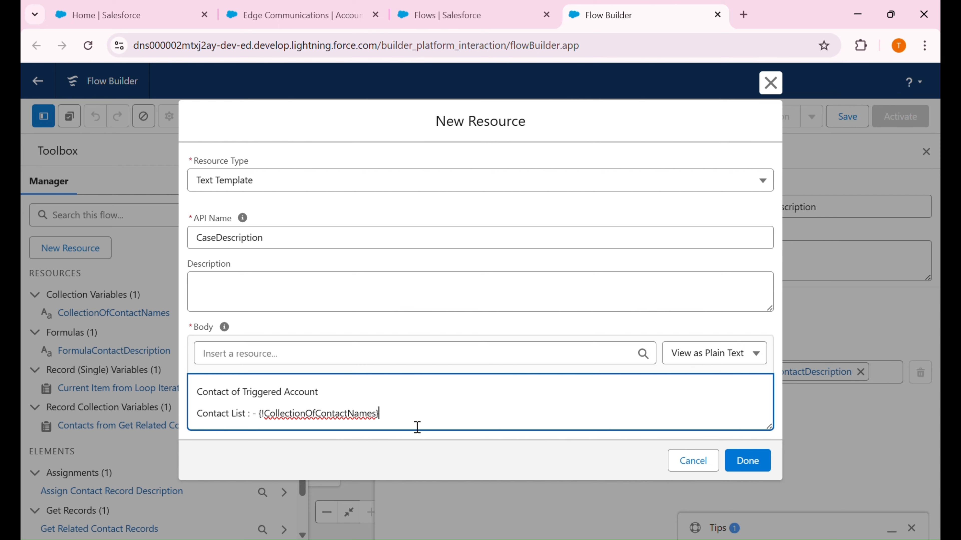
pyautogui.press('Return')
pyautogui.press('BackSpace')
pyautogui.click(744, 461)
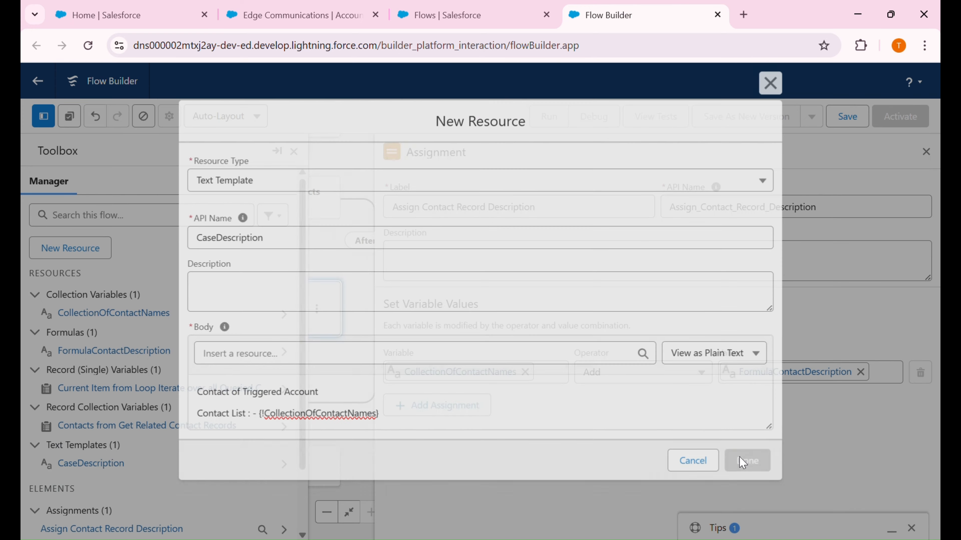
# Close the Toolbox and the assignment's properties, and add a Create Records element on the loop's After Last path, before End
pyautogui.click(294, 151)
pyautogui.click(927, 152)
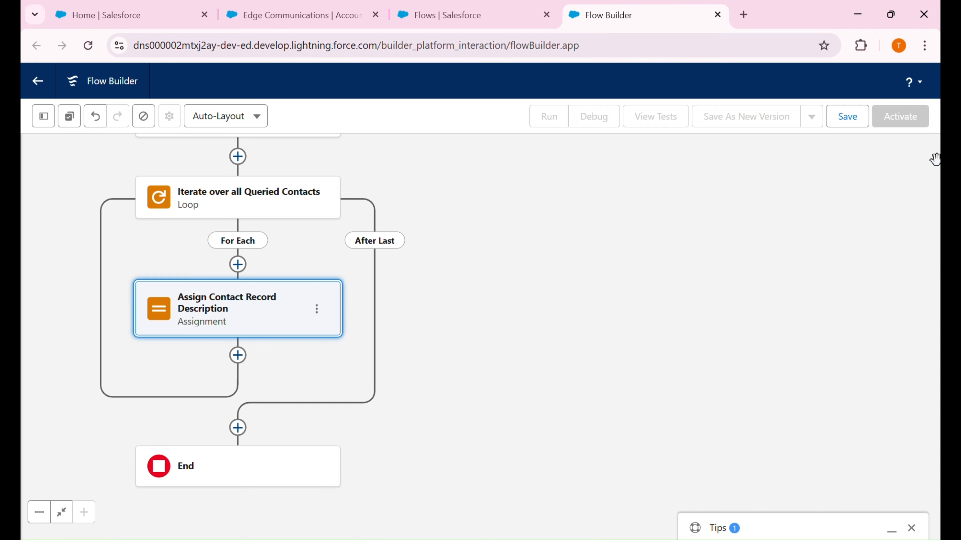
pyautogui.moveTo(285, 365); pyautogui.dragTo(429, 354)
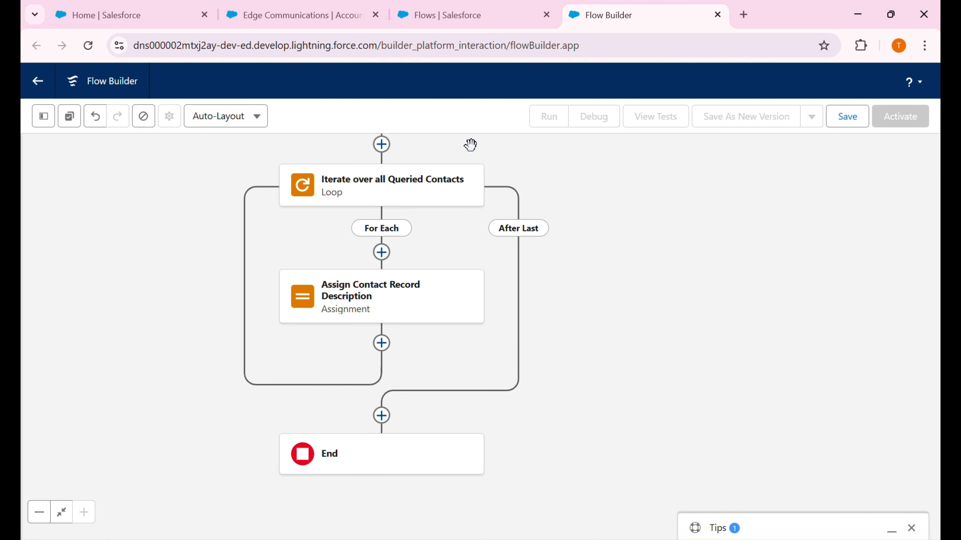
pyautogui.click(381, 415)
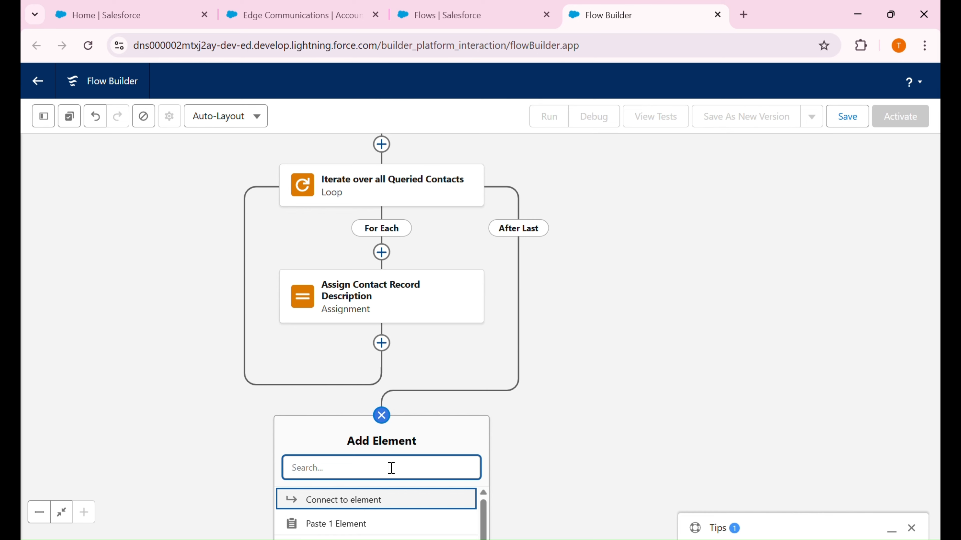
pyautogui.write('cre')
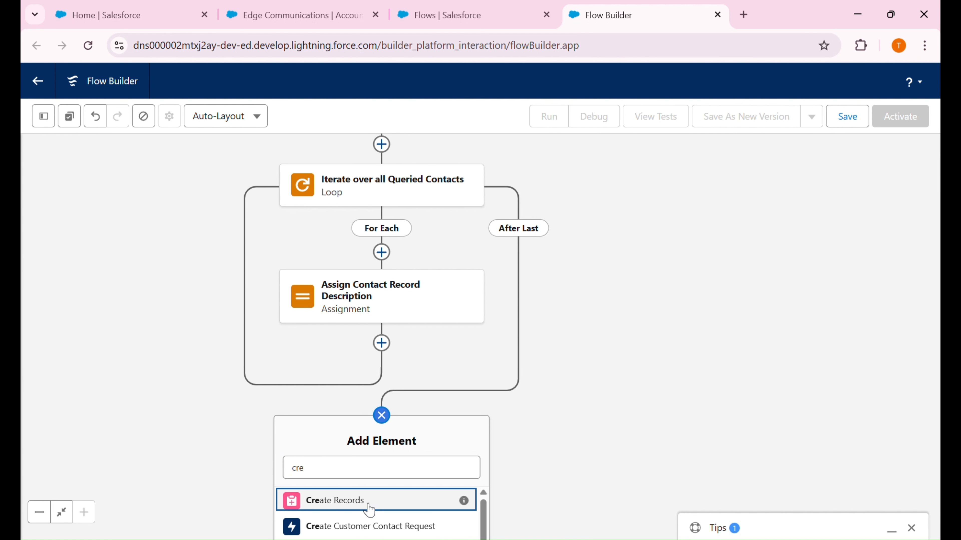
pyautogui.click(370, 509)
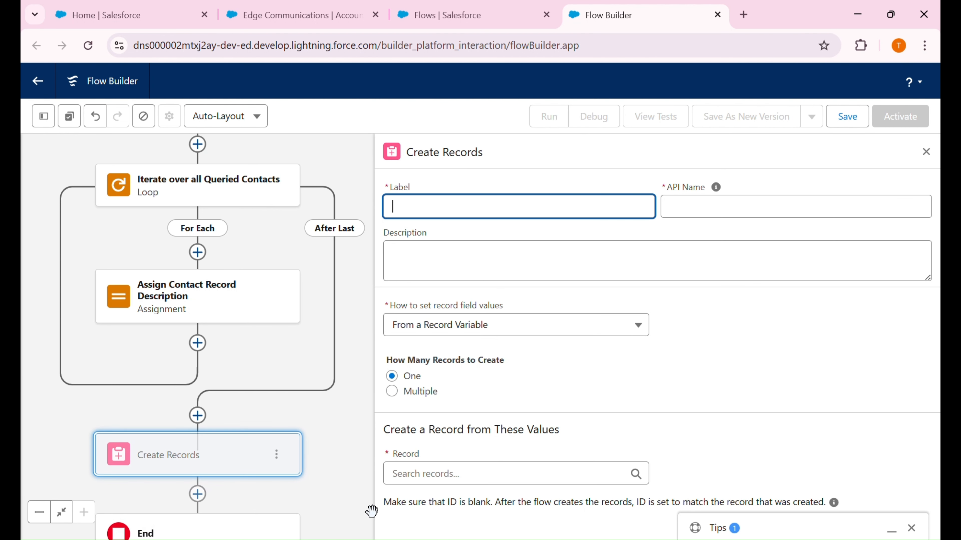
# Label the new element "Create Case Record" and choose to set its record field values manually
pyautogui.write('Create Case Recor')
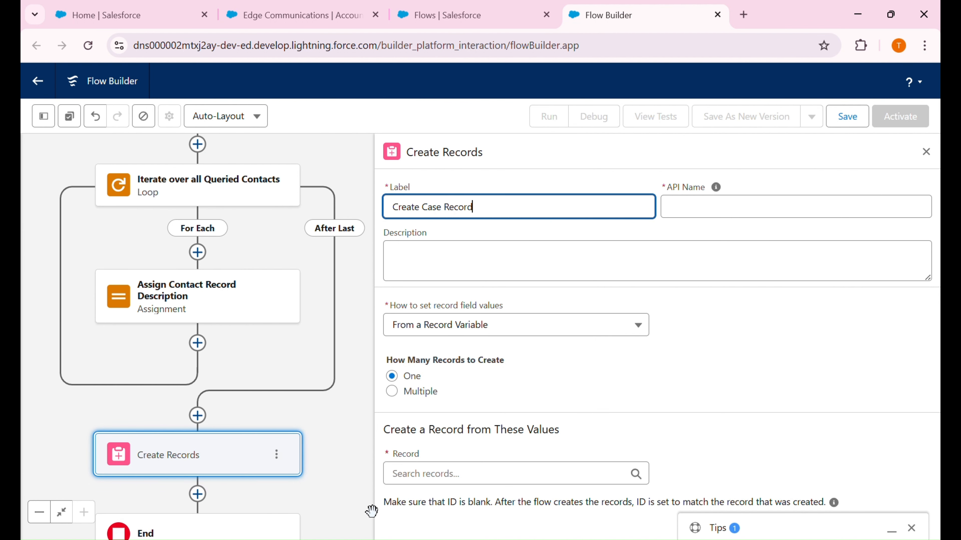
pyautogui.write('d')
pyautogui.press('Tab')
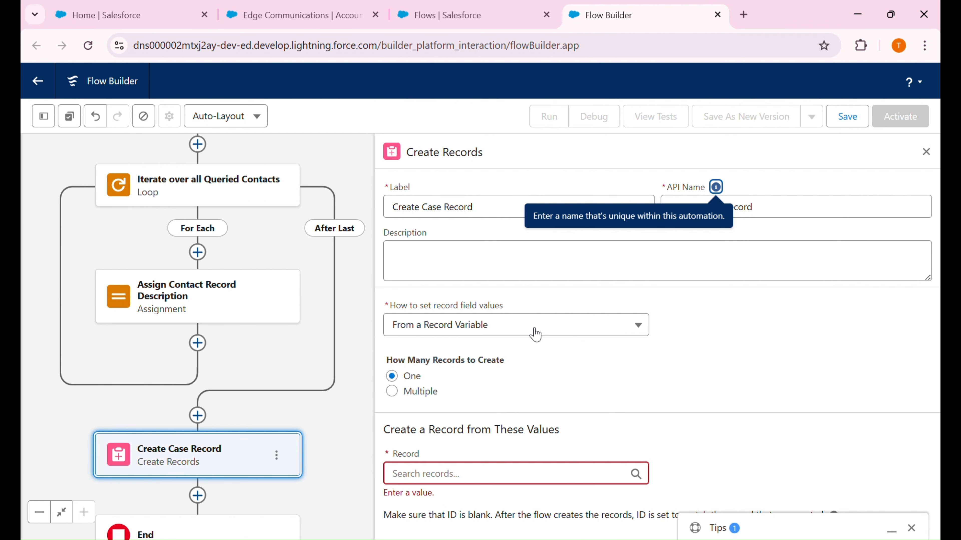
pyautogui.click(521, 326)
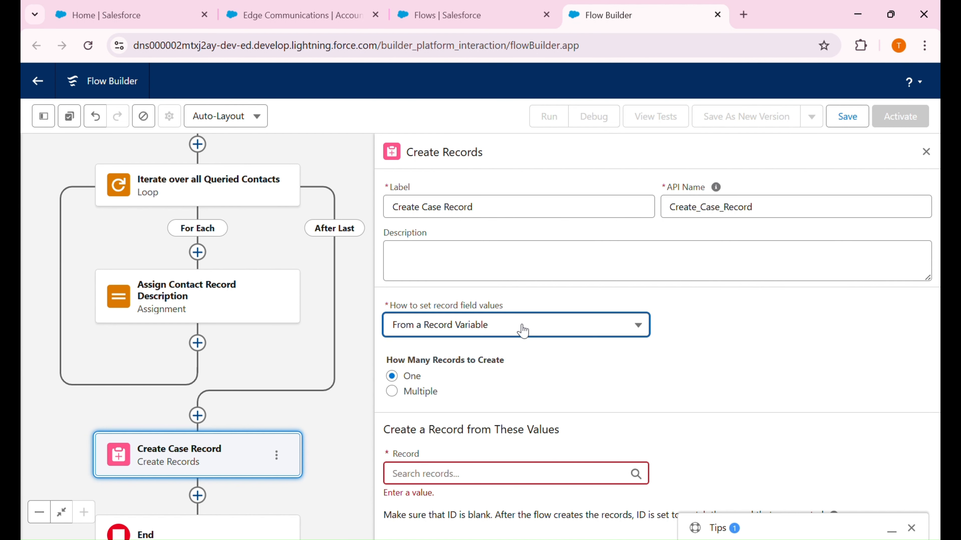
pyautogui.click(515, 360)
pyautogui.click(509, 466)
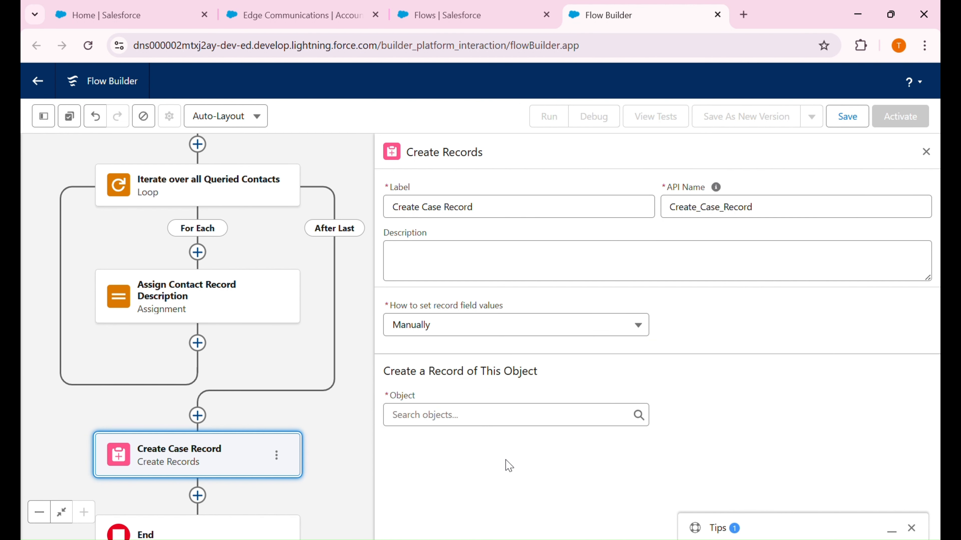
# Choose Case as the object whose record the Create Case Record element creates
pyautogui.moveTo(344, 429); pyautogui.dragTo(373, 347)
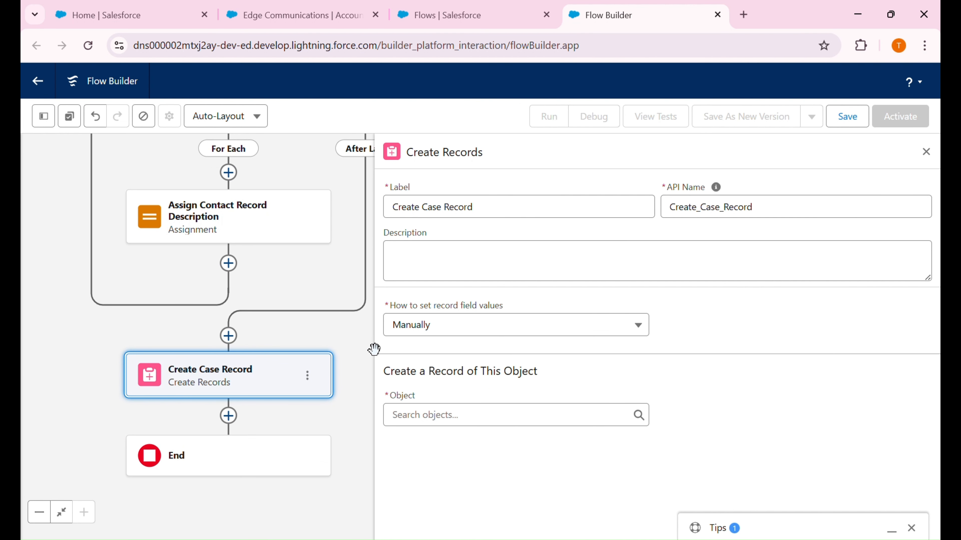
pyautogui.click(478, 423)
pyautogui.write('Case')
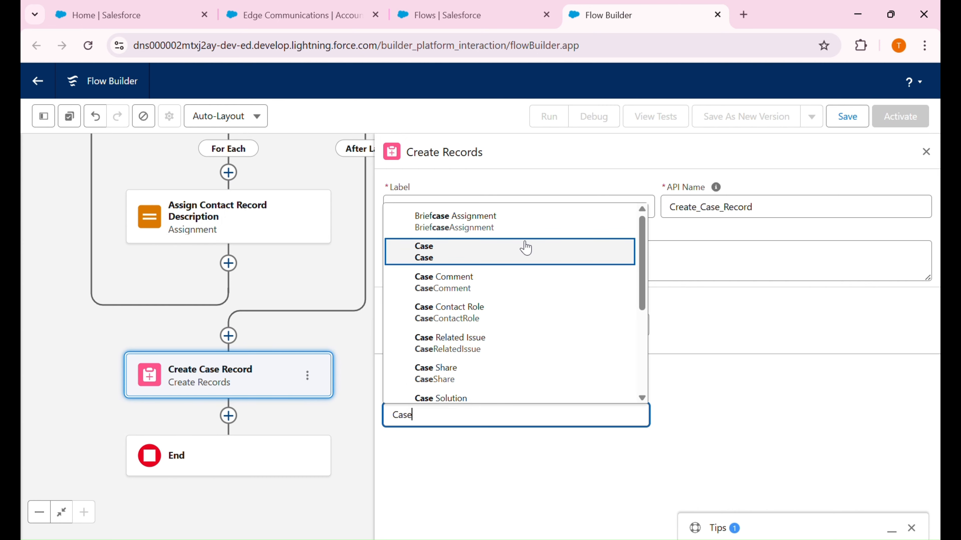
pyautogui.click(525, 248)
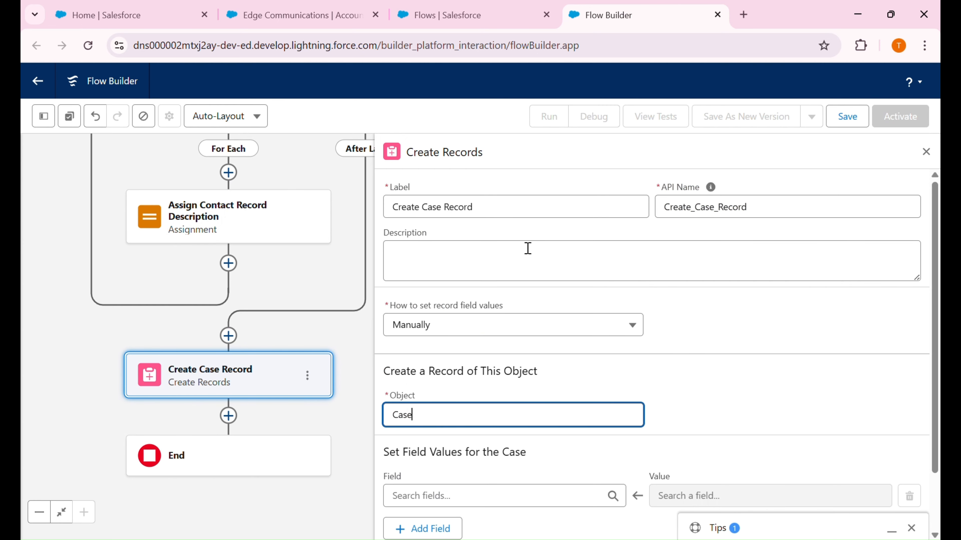
# Map the case's Account ID field to the Account ID of the triggering account
pyautogui.scroll(-2, 528, 443)
pyautogui.click(533, 429)
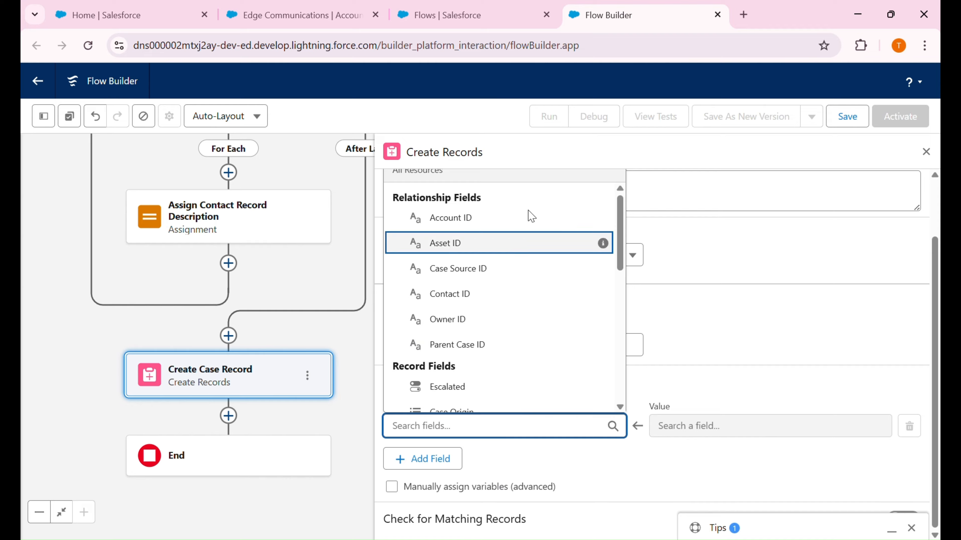
pyautogui.click(533, 217)
pyautogui.click(688, 434)
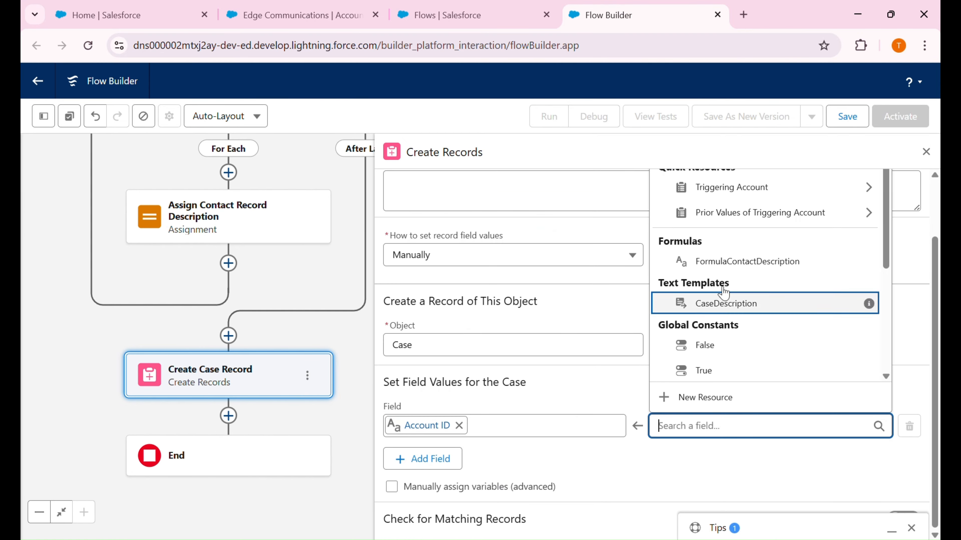
pyautogui.write('{!$Record')
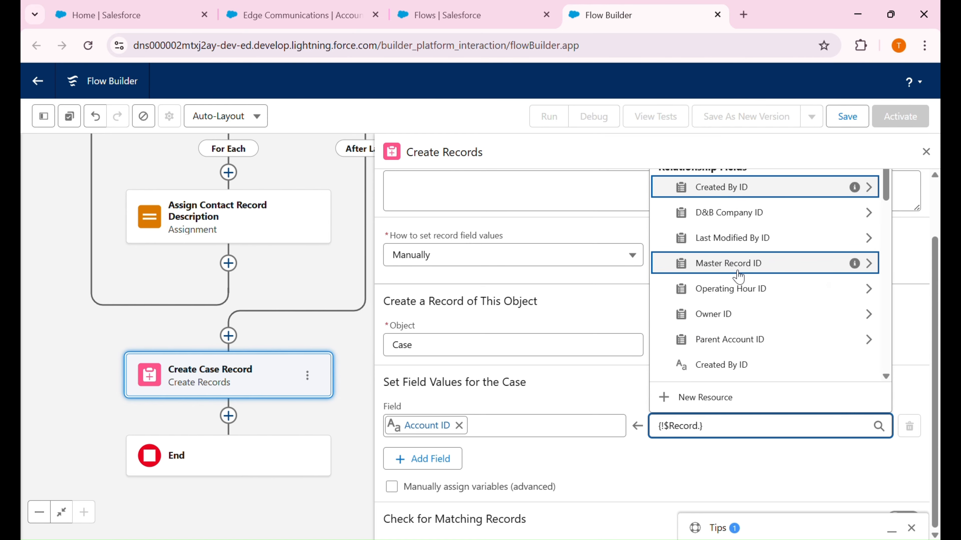
pyautogui.write('.Id')
pyautogui.scroll(-1, 753, 313)
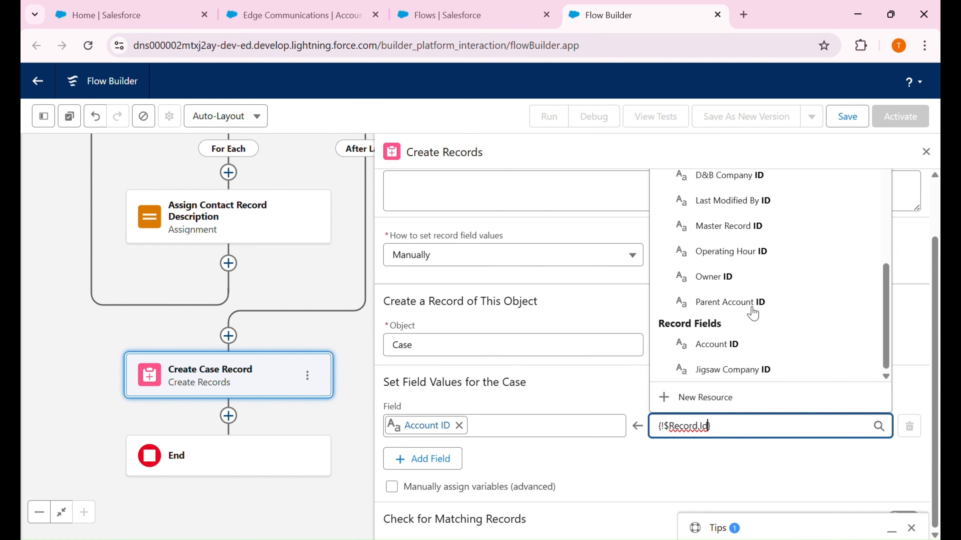
pyautogui.click(750, 340)
# Add a field row that sets the case's Description to the CaseDescription text template
pyautogui.click(449, 467)
pyautogui.write('desc')
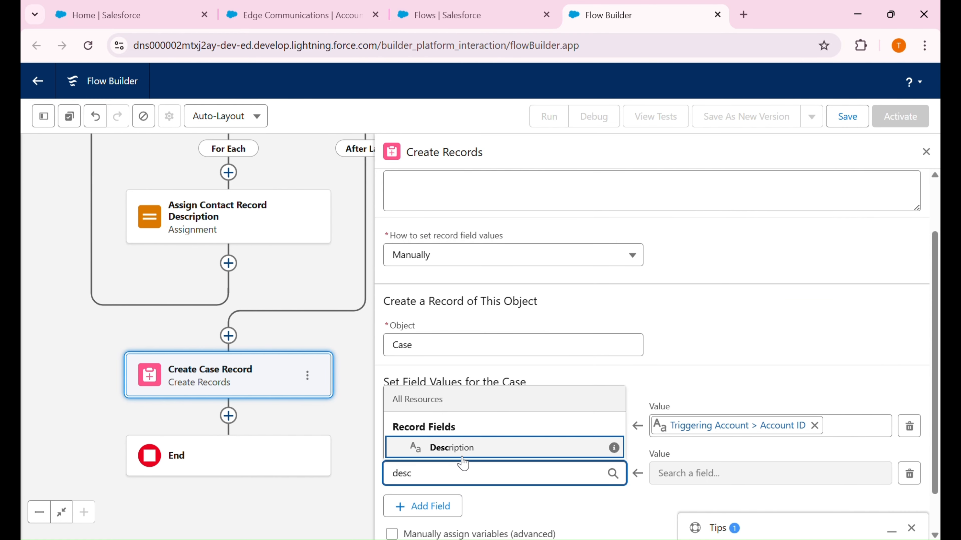
pyautogui.click(453, 450)
pyautogui.click(740, 481)
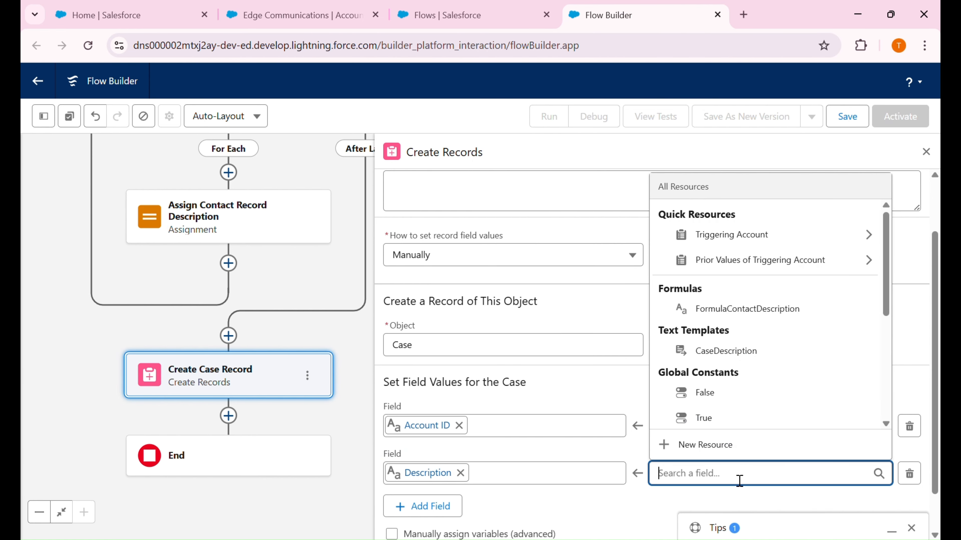
pyautogui.write('v')
pyautogui.press('BackSpace')
pyautogui.click(732, 347)
pyautogui.scroll(-1, 555, 441)
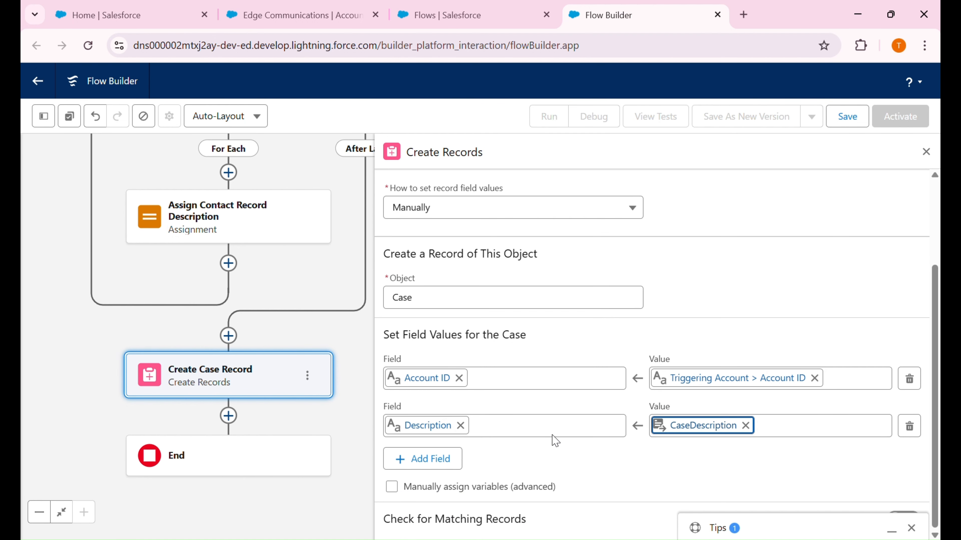
# Add a third field row to the case values and choose Case Reason as its field
pyautogui.click(446, 461)
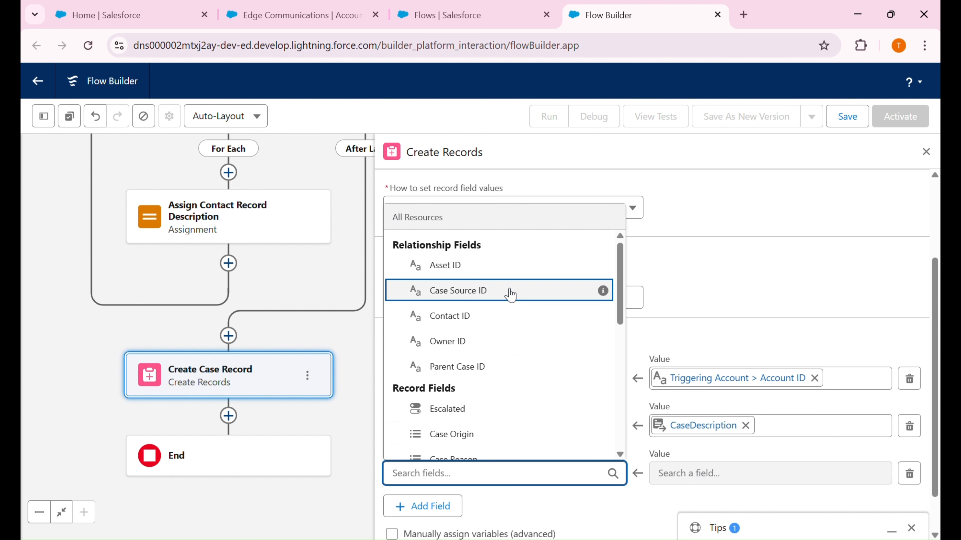
pyautogui.click(501, 322)
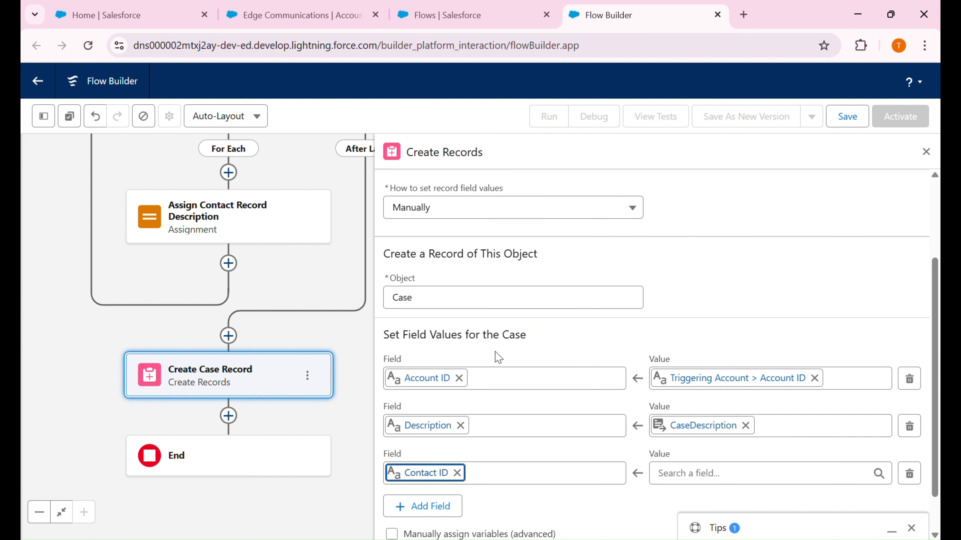
pyautogui.click(457, 473)
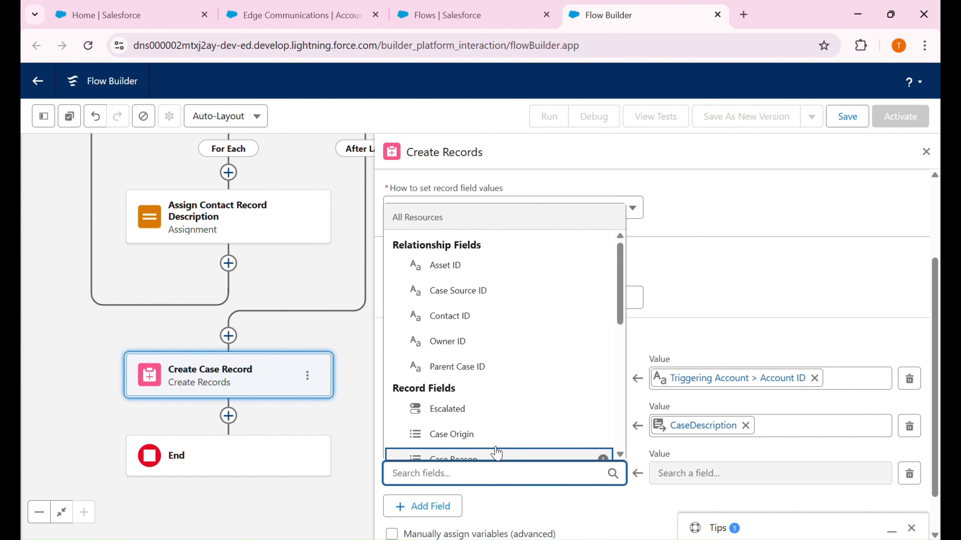
pyautogui.scroll(-5, 496, 453)
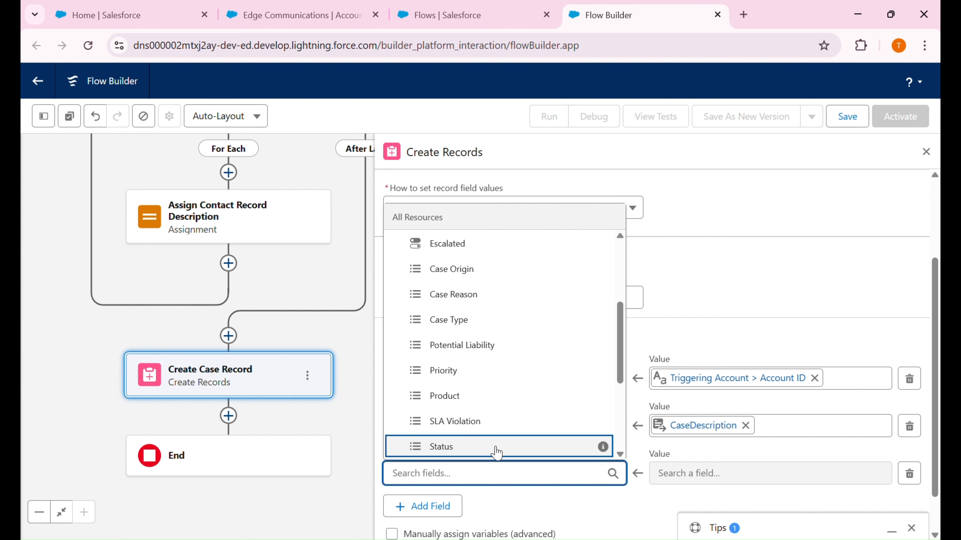
pyautogui.scroll(4, 520, 436)
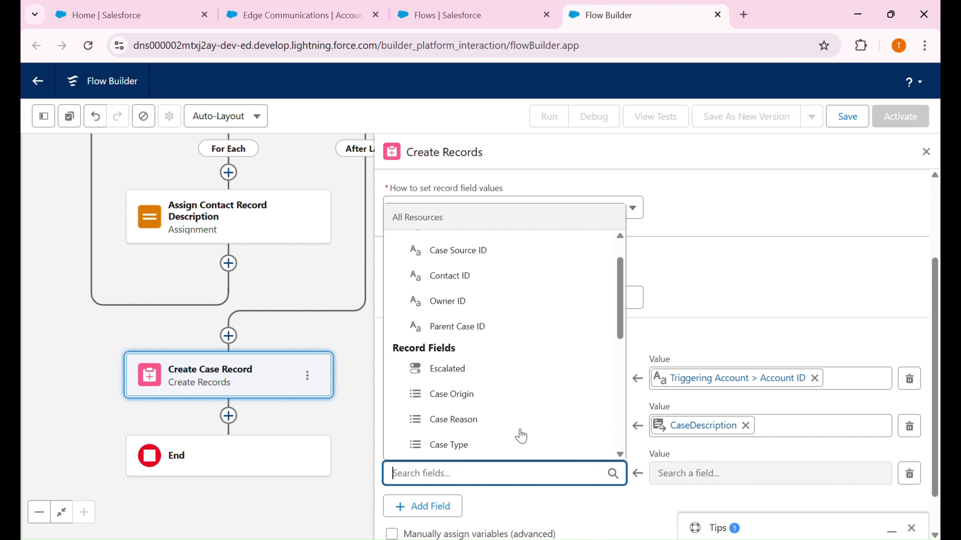
pyautogui.scroll(1, 521, 436)
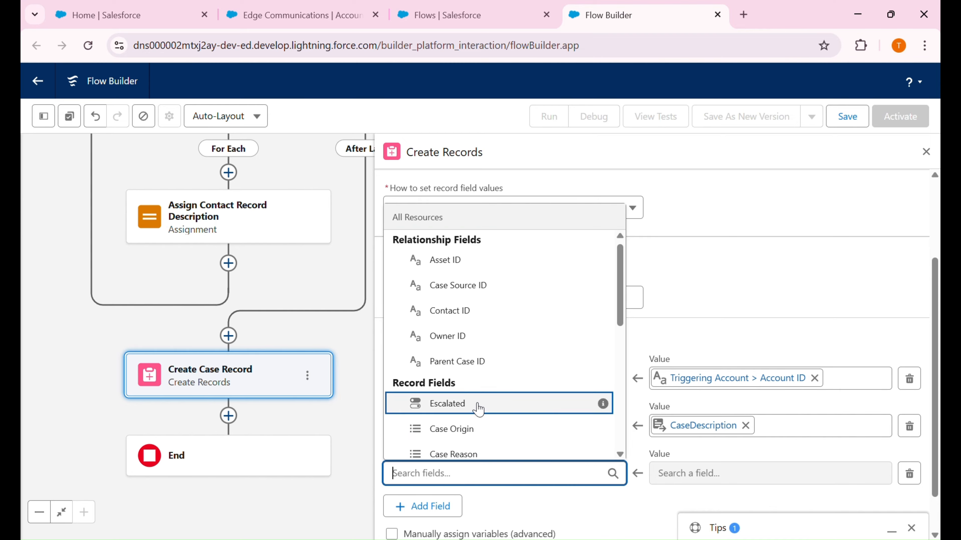
pyautogui.scroll(-3, 521, 439)
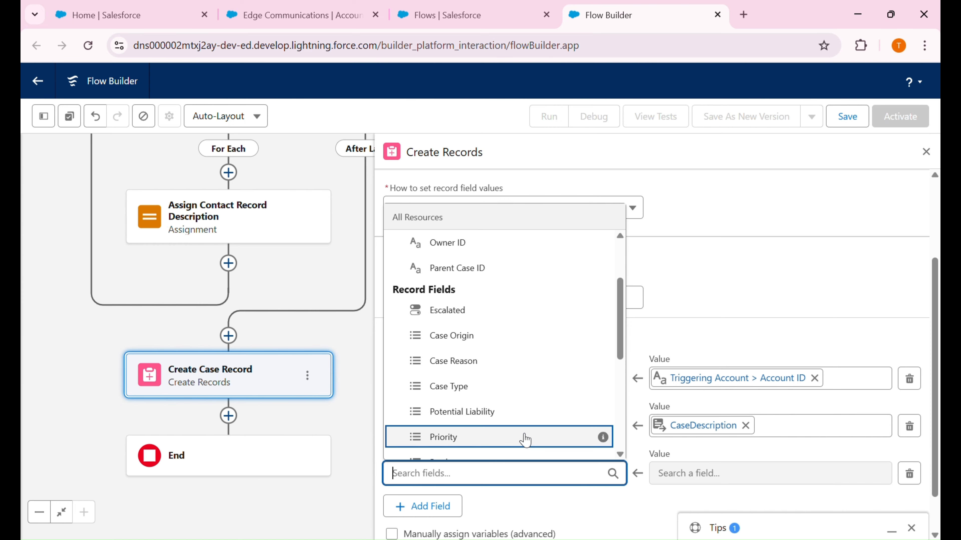
pyautogui.scroll(-1, 526, 439)
pyautogui.click(487, 352)
# Set the Case Reason value to the text "Account is Active"
pyautogui.click(679, 478)
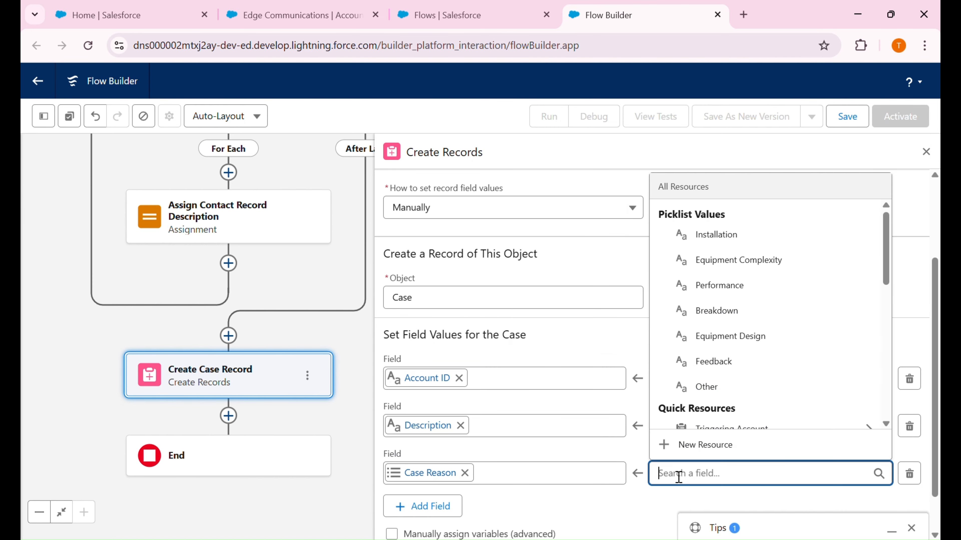
pyautogui.write('A')
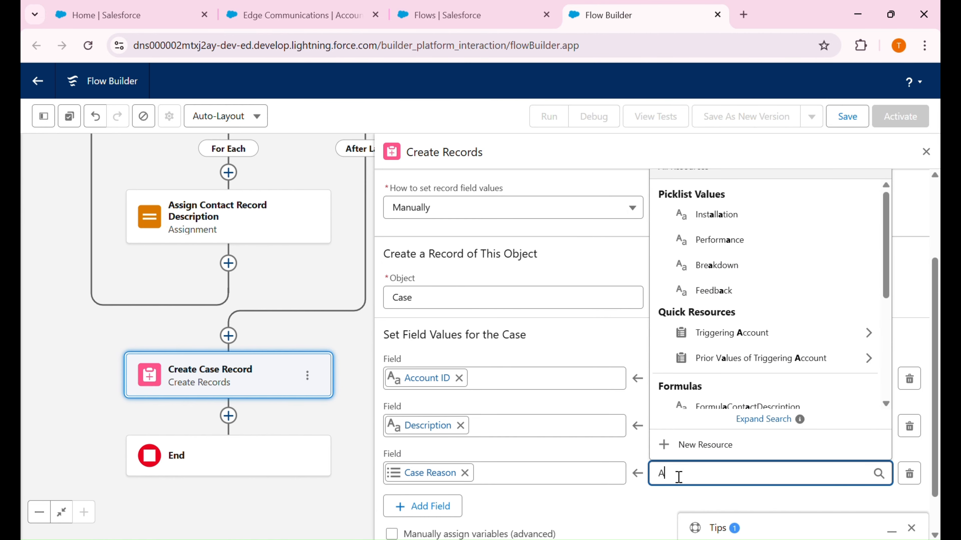
pyautogui.write('ccount is Active')
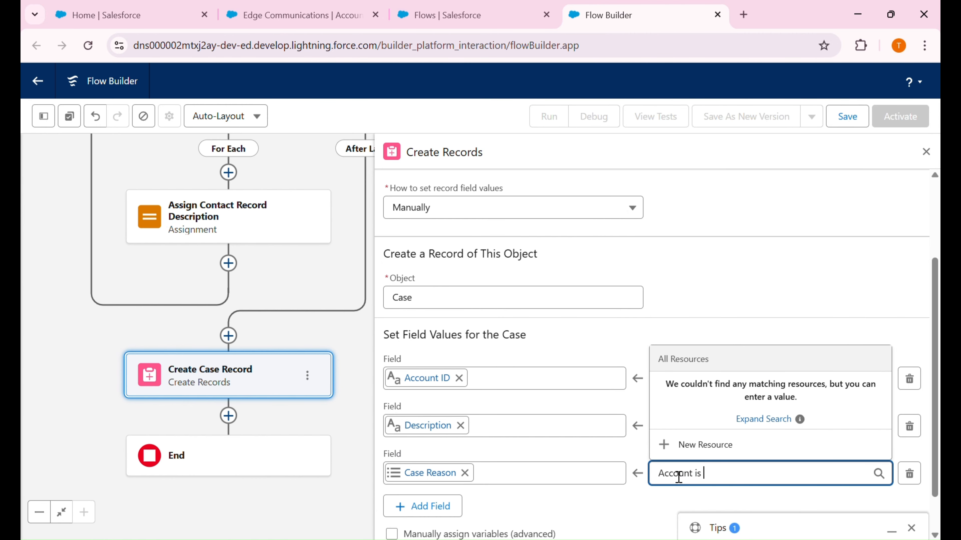
pyautogui.click(565, 512)
# Add a fourth field row that sets the case's Subject to "Active Account"
pyautogui.click(456, 511)
pyautogui.scroll(-6, 529, 454)
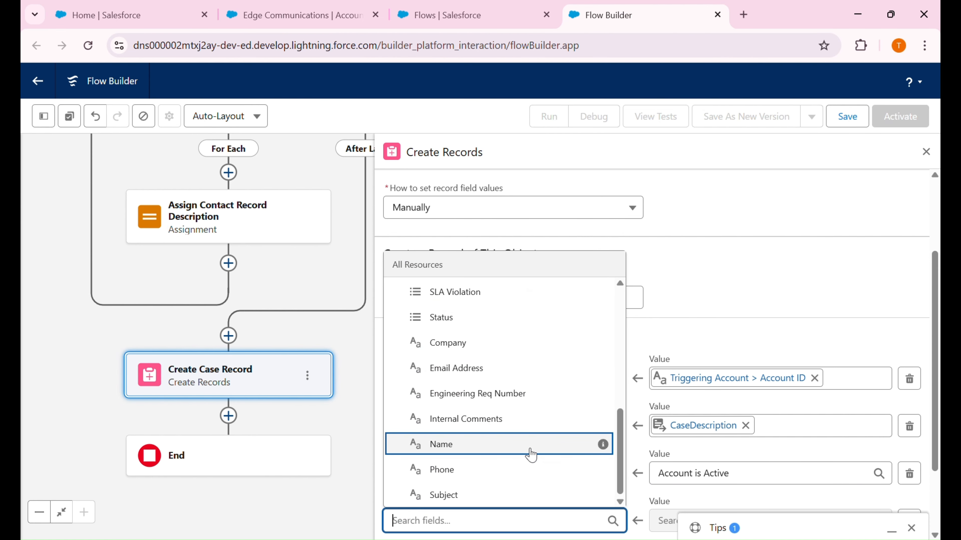
pyautogui.click(532, 497)
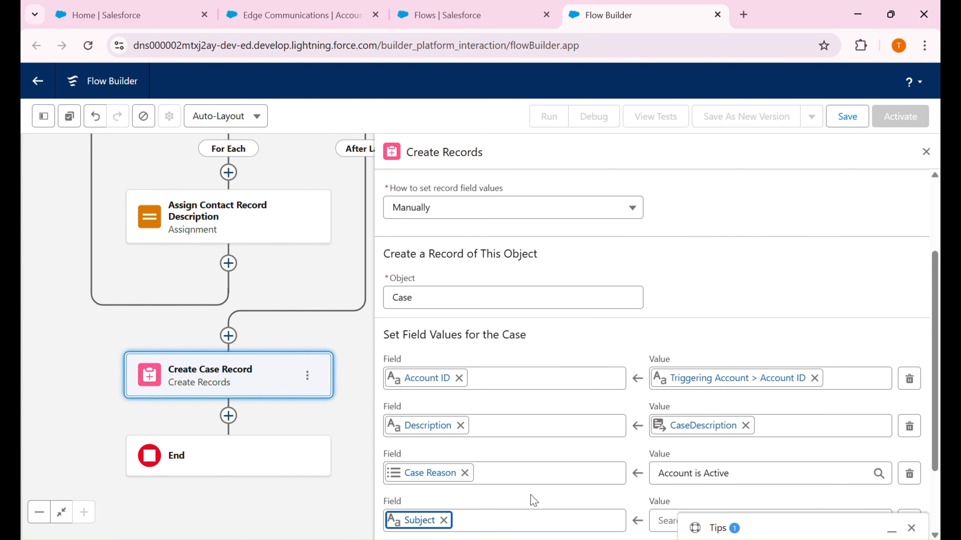
pyautogui.scroll(-2, 587, 514)
pyautogui.click(715, 438)
pyautogui.write('A')
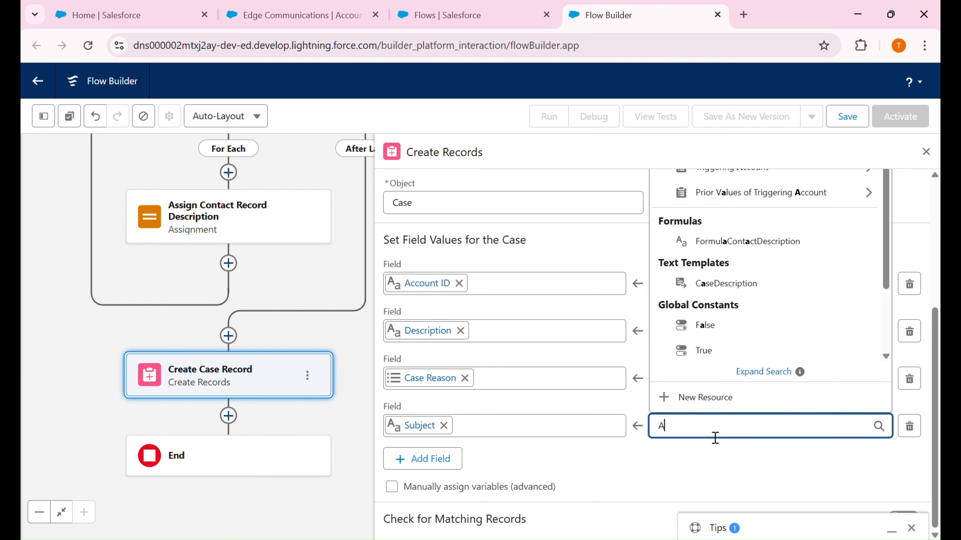
pyautogui.write('ctive Account')
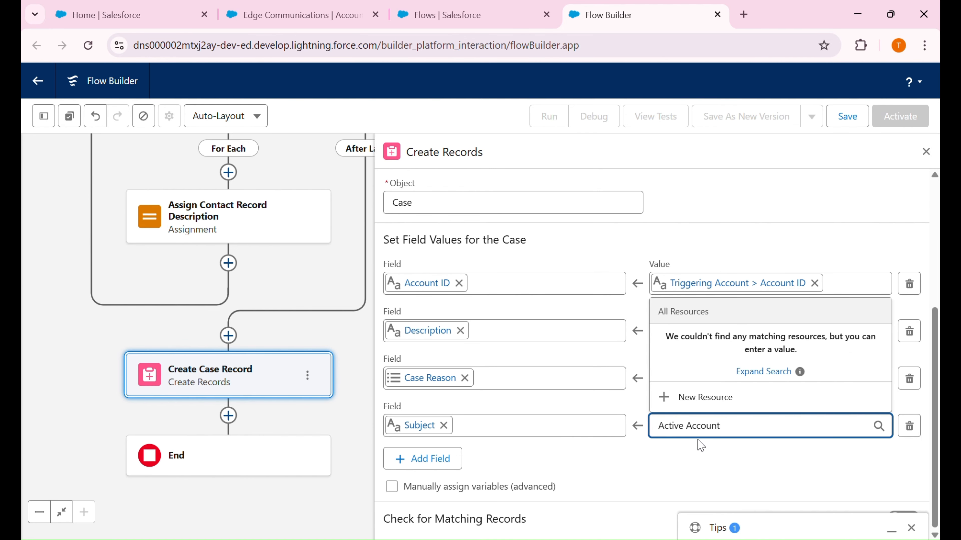
pyautogui.click(678, 469)
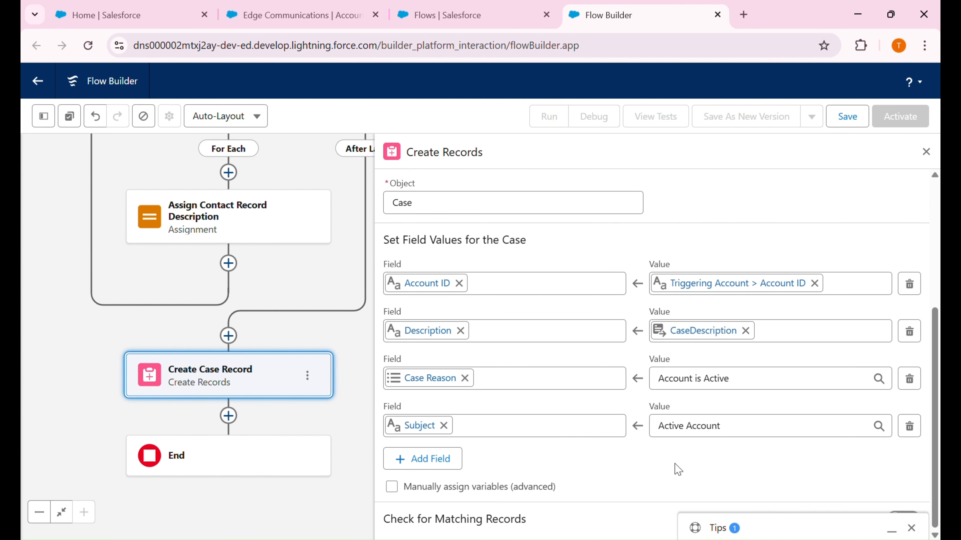
# Save the flow with the label "RTF Case Creation When Account is Active" and the matching API name RTF_Case_Creation_When_Account_is_Active
pyautogui.click(848, 118)
pyautogui.click(452, 262)
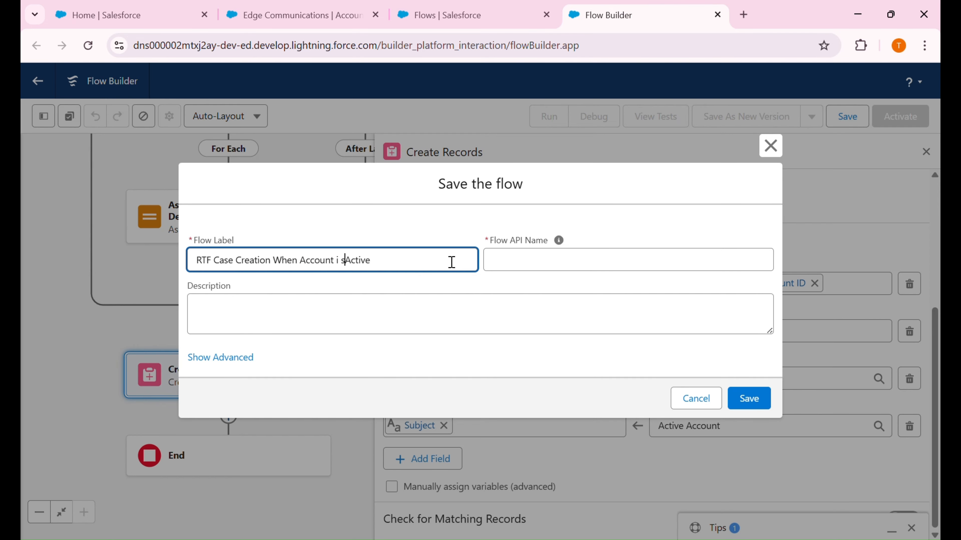
pyautogui.press('Right')
pyautogui.press('Tab')
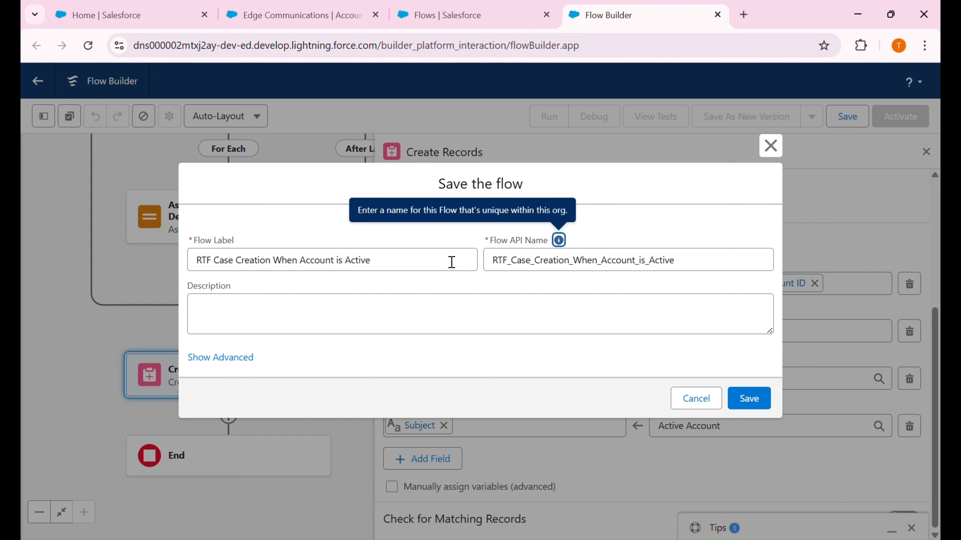
pyautogui.click(752, 399)
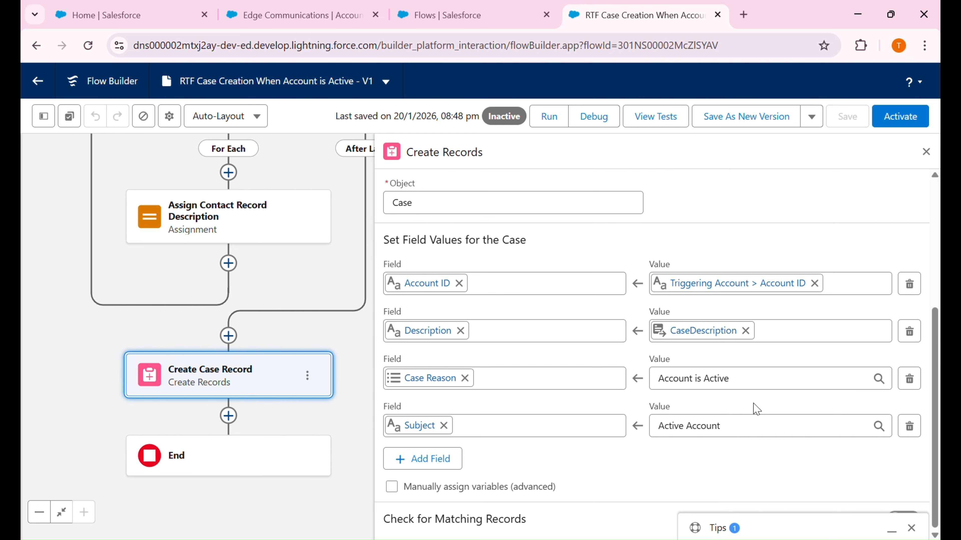
# Debug the flow with the Edge Communications account as the triggering record
pyautogui.click(601, 117)
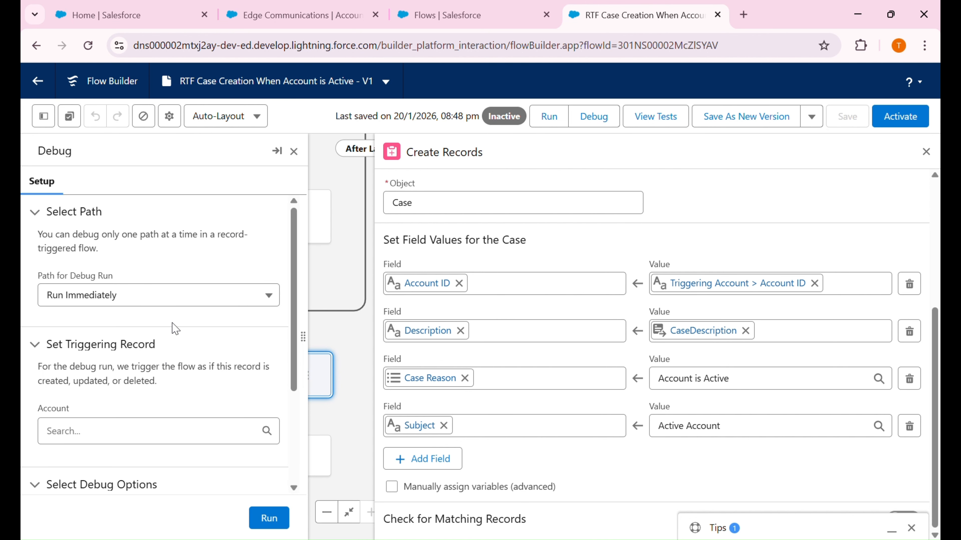
pyautogui.scroll(-4, 176, 329)
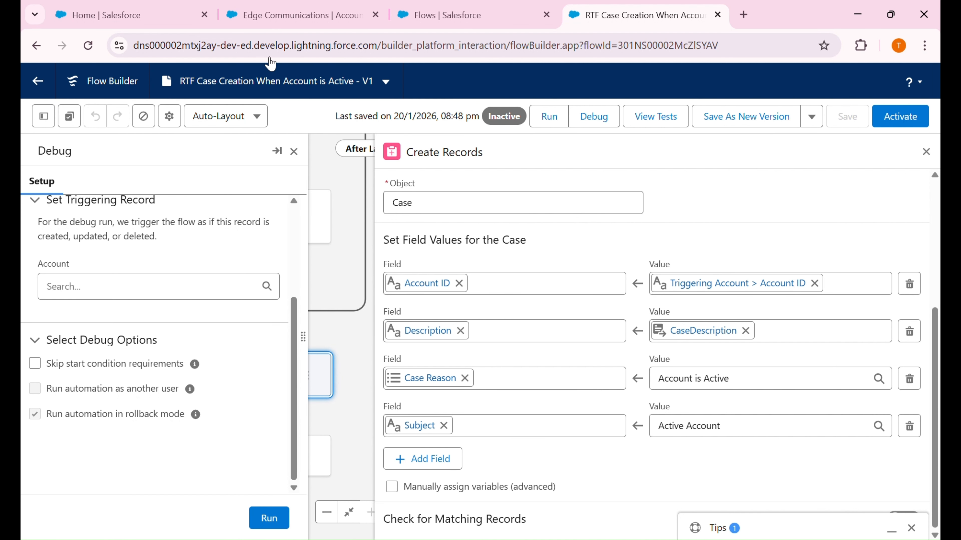
pyautogui.click(286, 4)
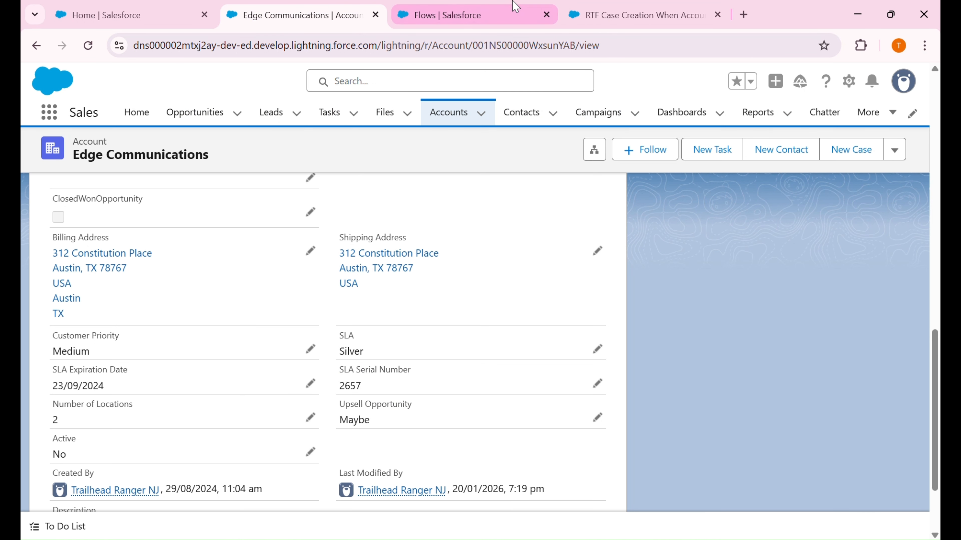
pyautogui.click(613, 6)
pyautogui.click(193, 284)
pyautogui.write('Ed')
pyautogui.click(189, 346)
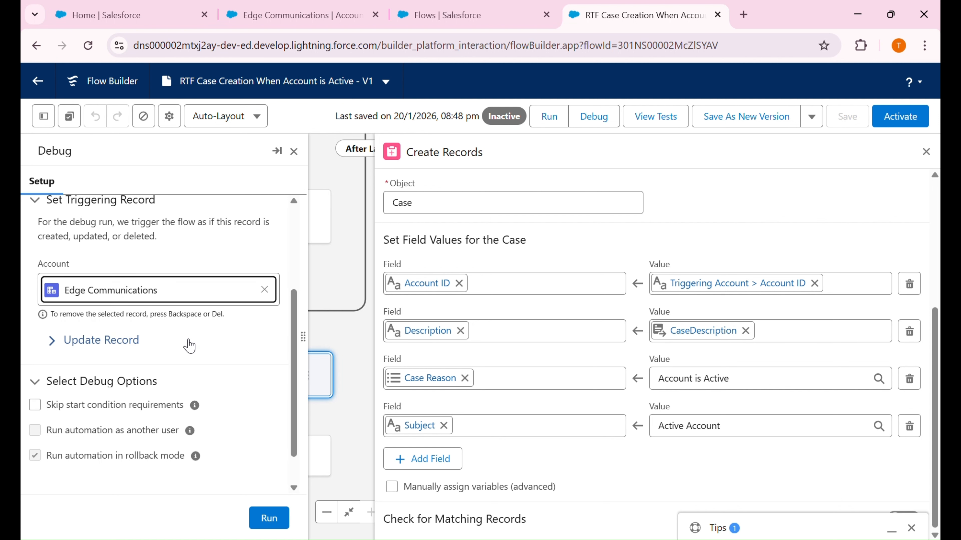
pyautogui.click(280, 521)
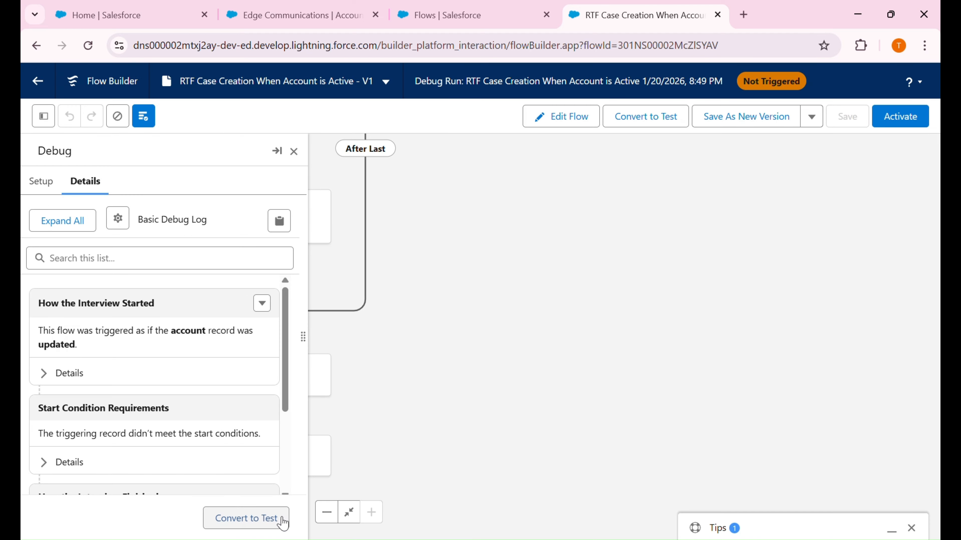
# Review how the debug interview started, and rerun the debug with the start condition requirements skipped
pyautogui.scroll(-1, 165, 377)
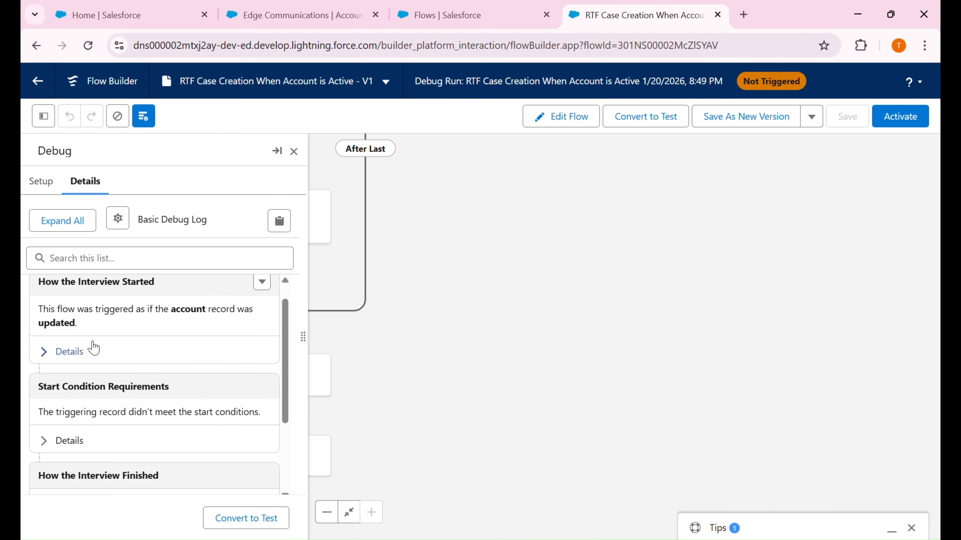
pyautogui.click(42, 356)
pyautogui.scroll(-1, 147, 400)
pyautogui.scroll(-4, 147, 400)
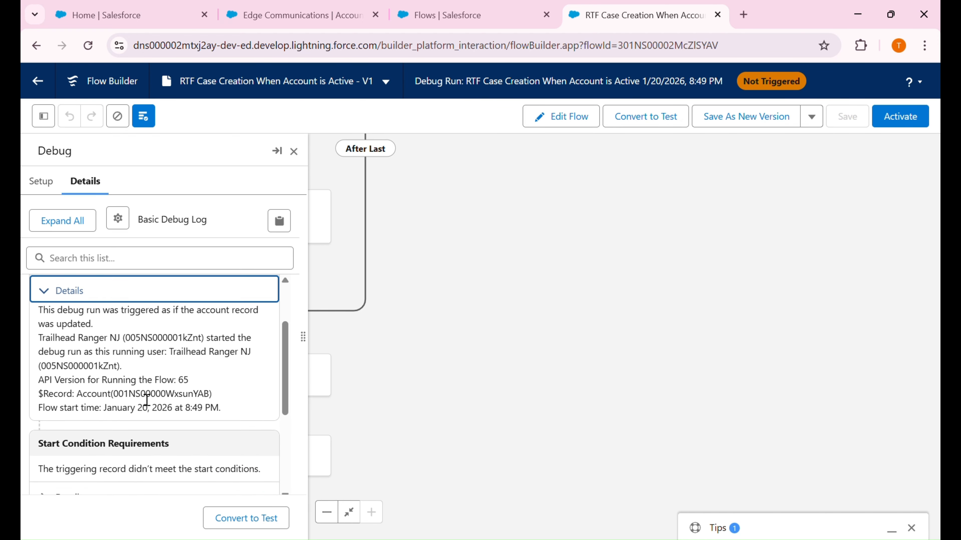
pyautogui.scroll(6, 146, 400)
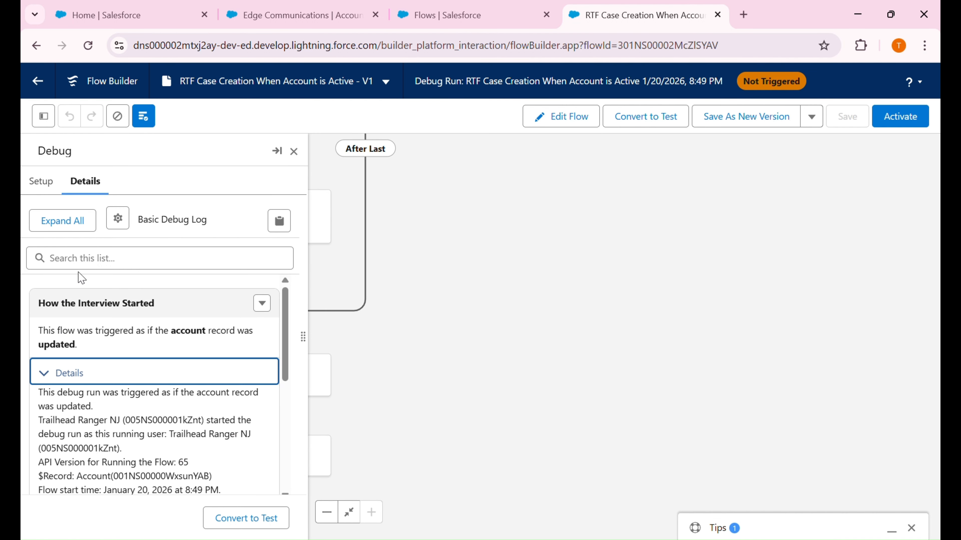
pyautogui.click(42, 181)
pyautogui.scroll(-5, 87, 422)
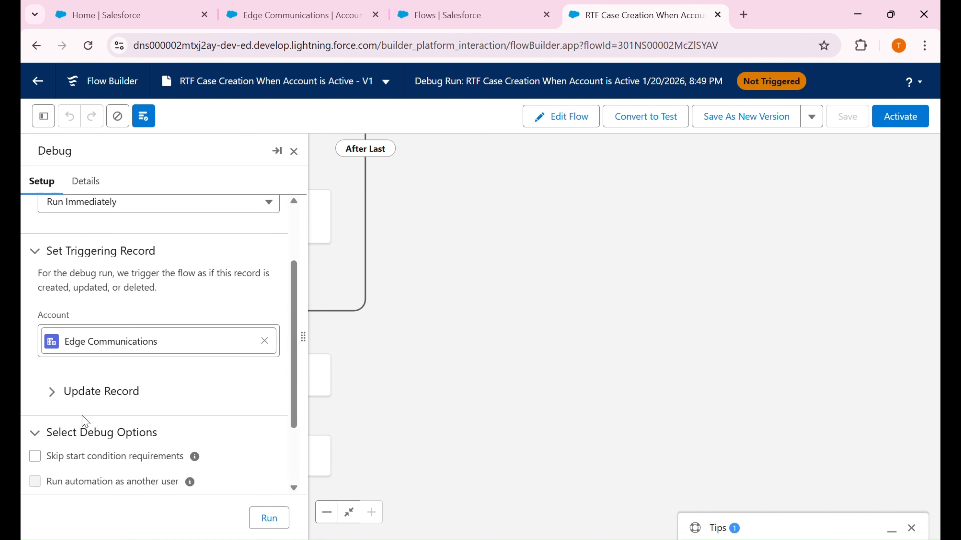
pyautogui.click(39, 367)
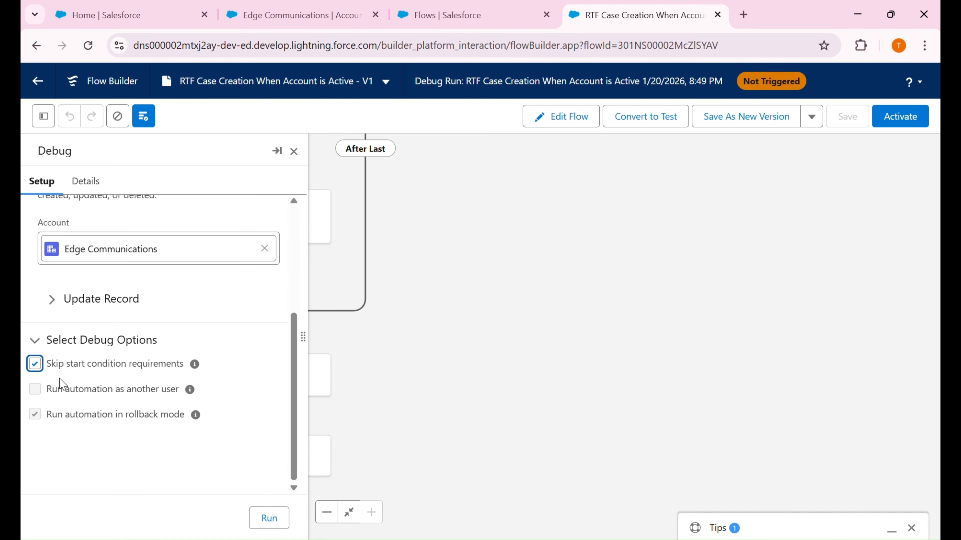
pyautogui.click(270, 518)
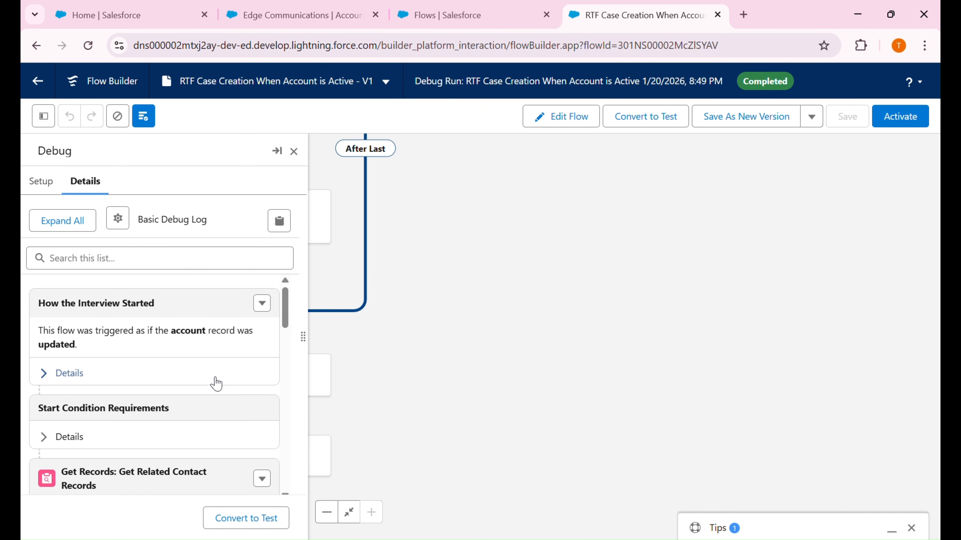
# Examine the executed flow path and the debug details of the Get Related Contact Records element
pyautogui.scroll(-3, 216, 384)
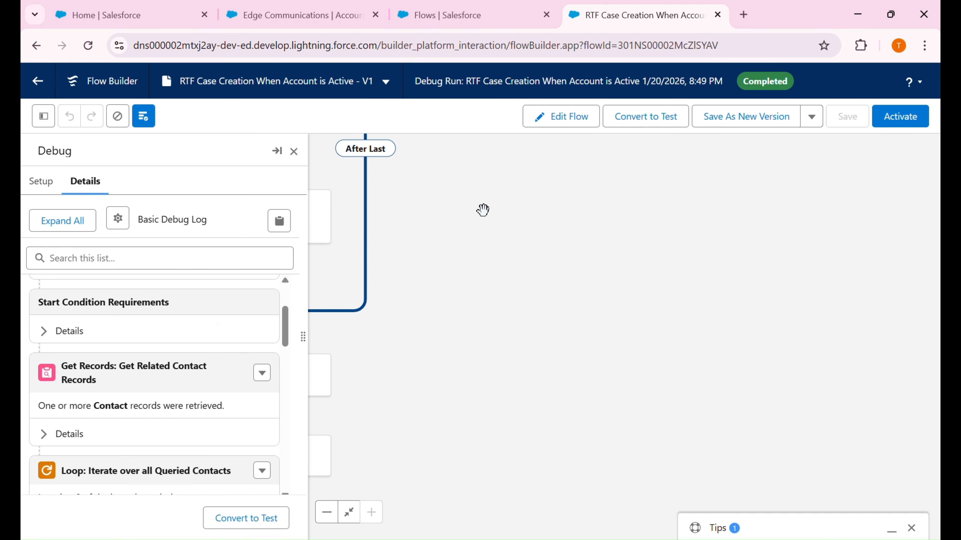
pyautogui.moveTo(483, 208); pyautogui.dragTo(613, 305)
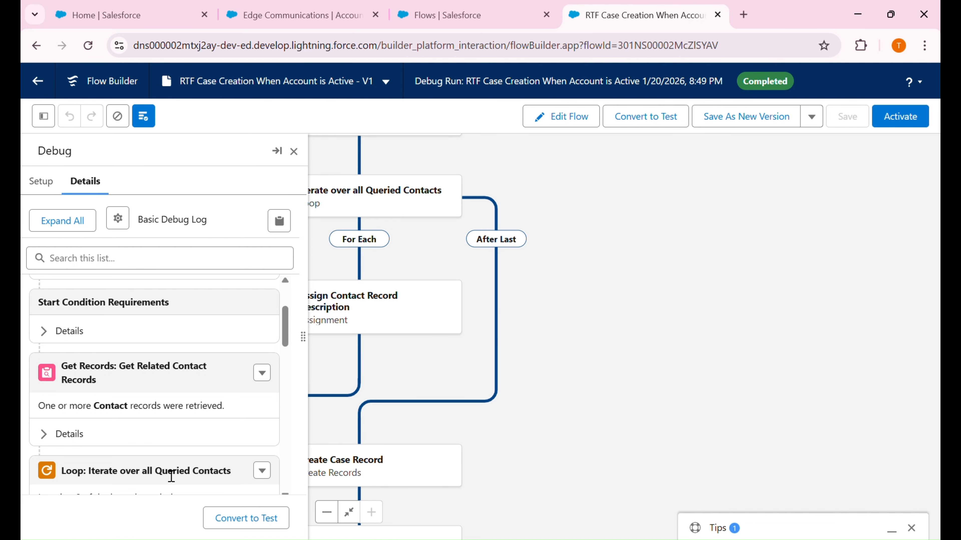
pyautogui.scroll(1, 172, 477)
pyautogui.scroll(-2, 176, 410)
pyautogui.click(48, 429)
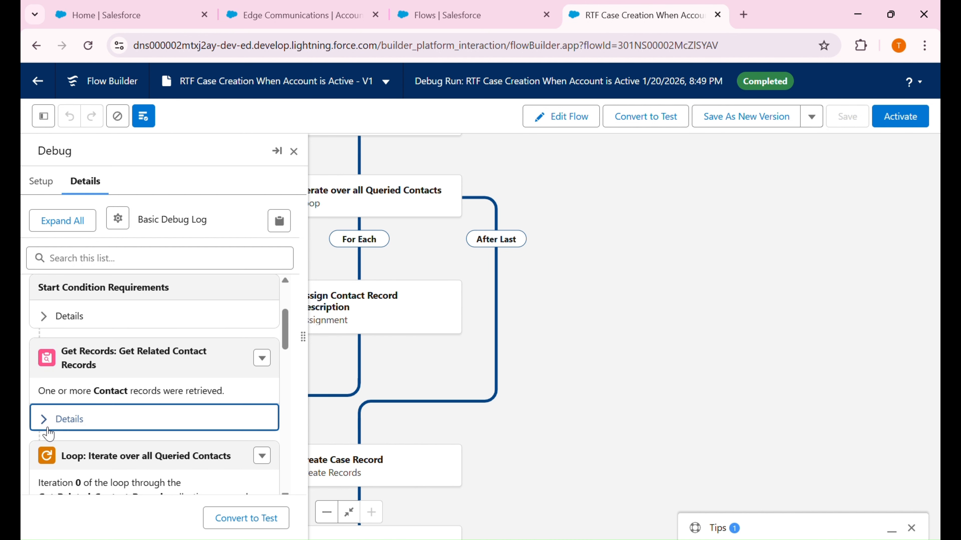
pyautogui.scroll(-4, 191, 362)
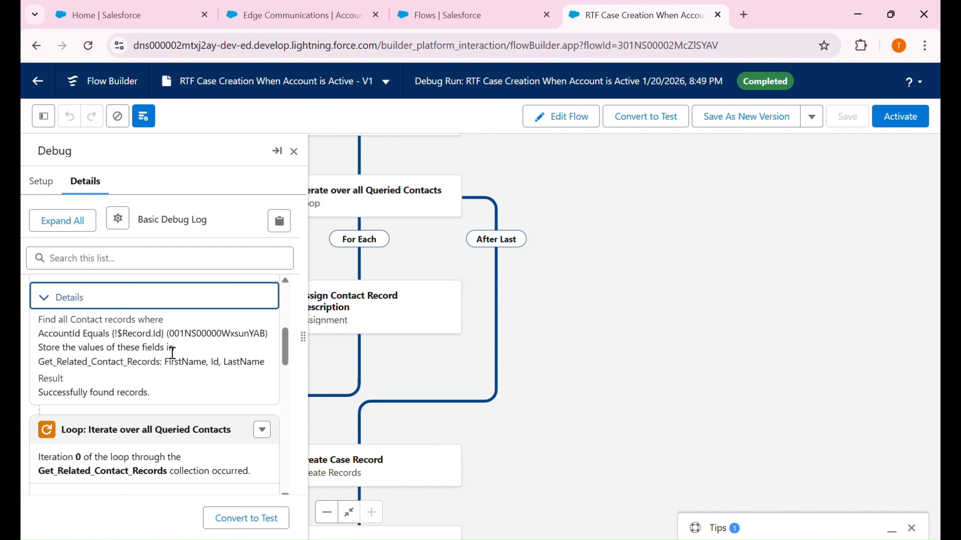
pyautogui.moveTo(32, 397); pyautogui.dragTo(169, 402)
pyautogui.scroll(-4, 169, 401)
# Check the contacts related to the Edge Communications account and return to the flow's debug log
pyautogui.click(299, 22)
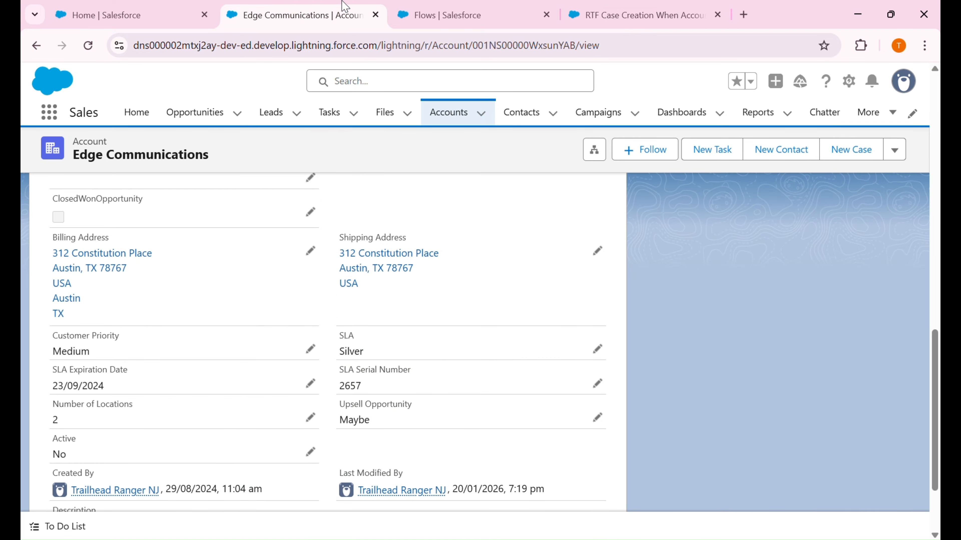
pyautogui.scroll(3, 200, 348)
pyautogui.scroll(10, 201, 348)
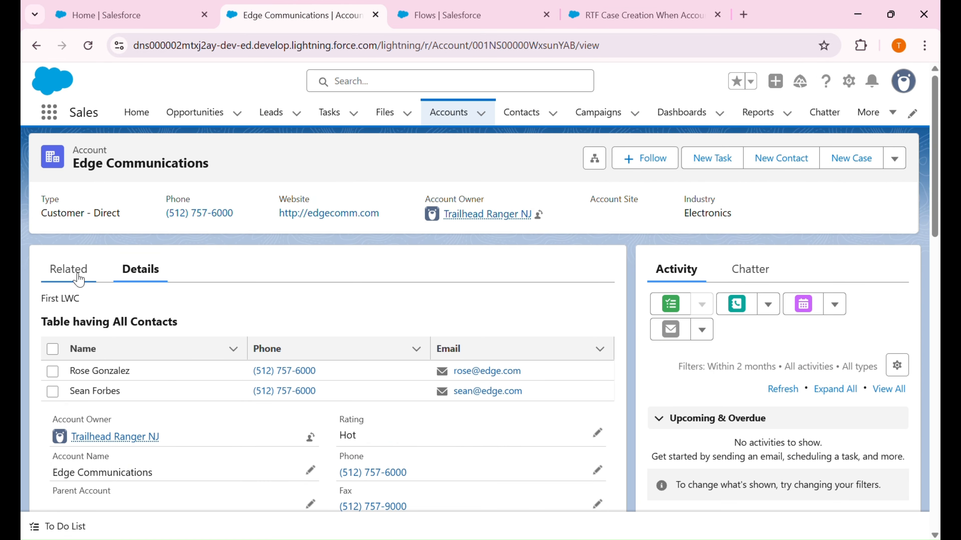
pyautogui.click(77, 276)
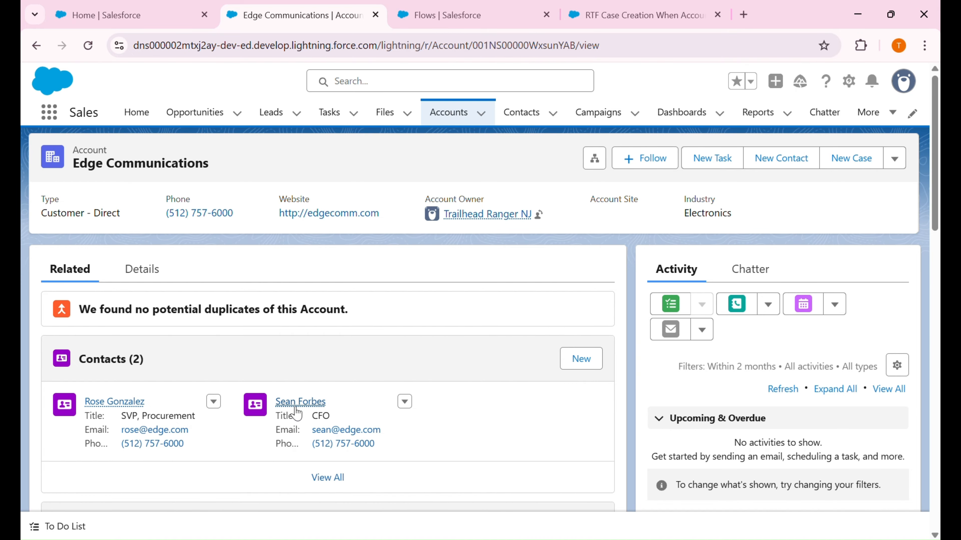
pyautogui.click(502, 11)
pyautogui.click(581, 6)
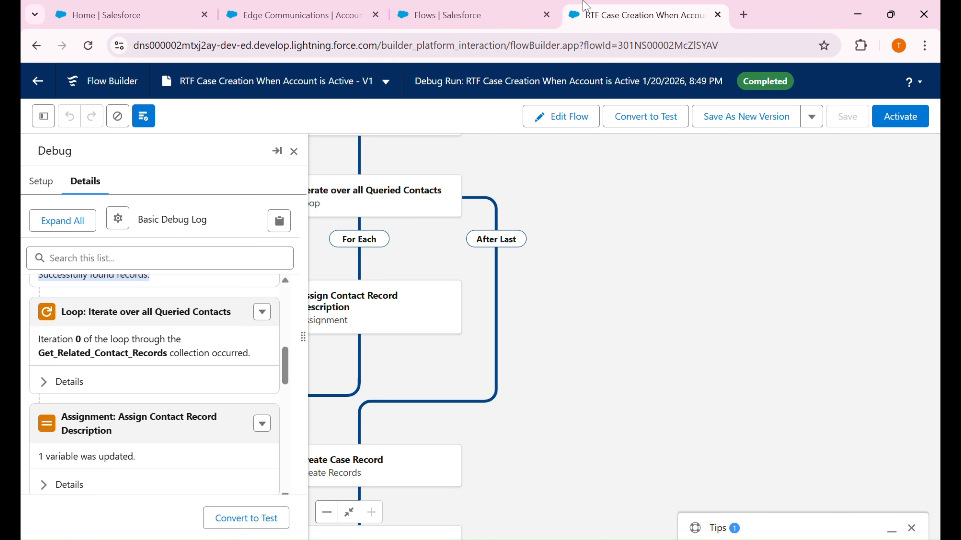
# Examine the debug details of the first loop iteration and the contact description assignment it performs
pyautogui.scroll(-5, 185, 450)
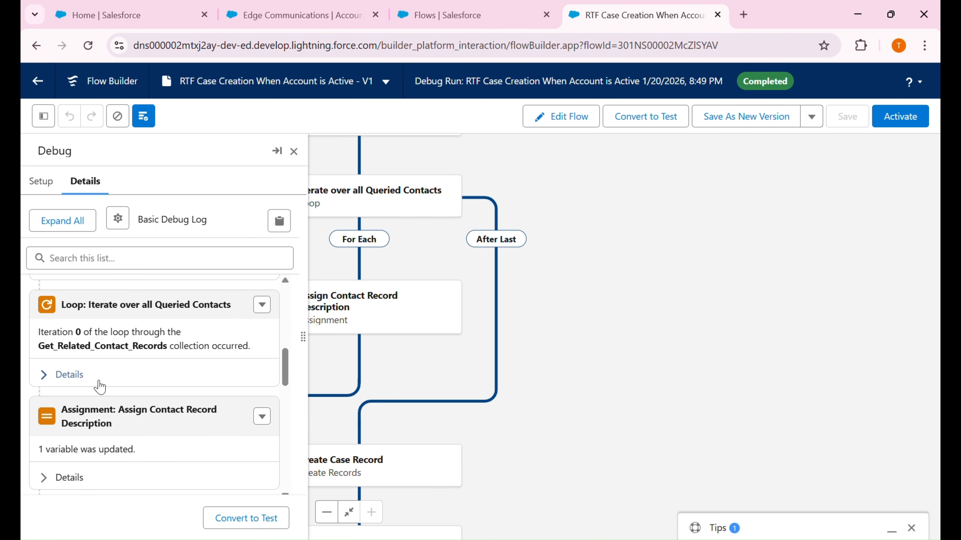
pyautogui.click(50, 375)
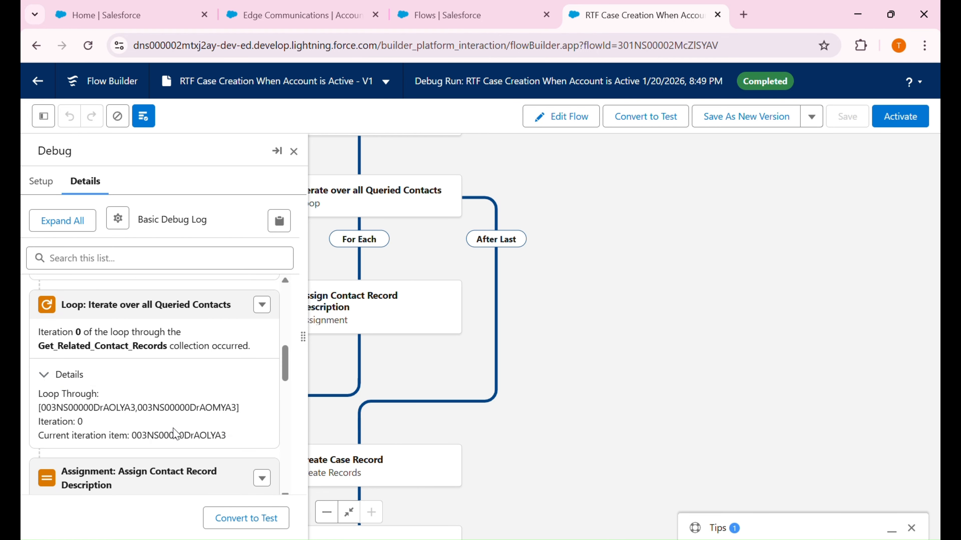
pyautogui.doubleClick(183, 440)
pyautogui.doubleClick(94, 414)
pyautogui.click(174, 412)
pyautogui.scroll(-3, 172, 408)
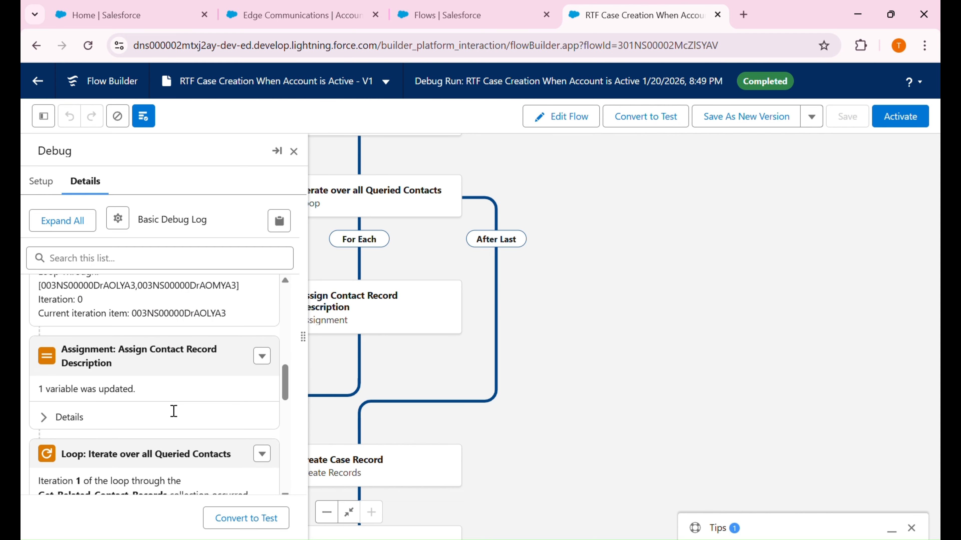
pyautogui.click(44, 399)
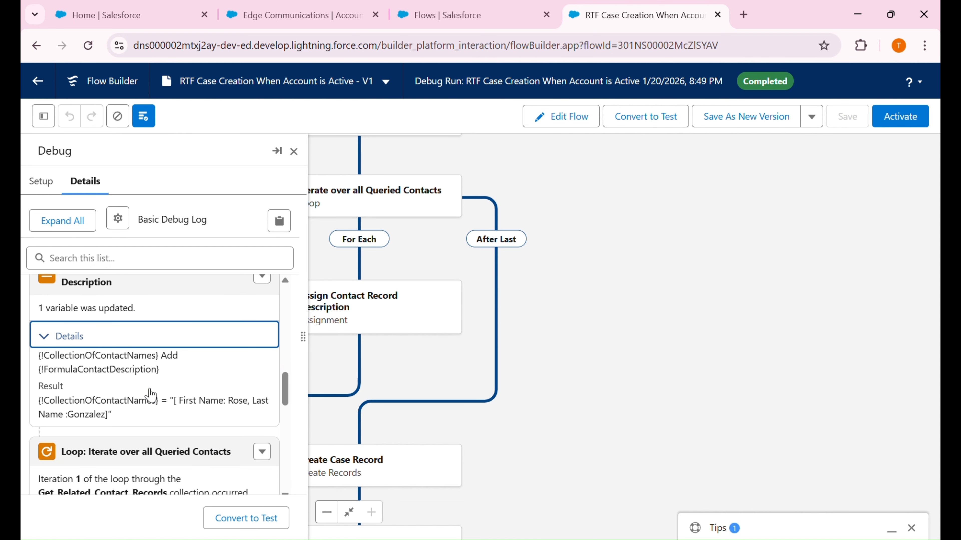
pyautogui.scroll(-1, 150, 395)
pyautogui.doubleClick(104, 420)
pyautogui.scroll(-1, 105, 420)
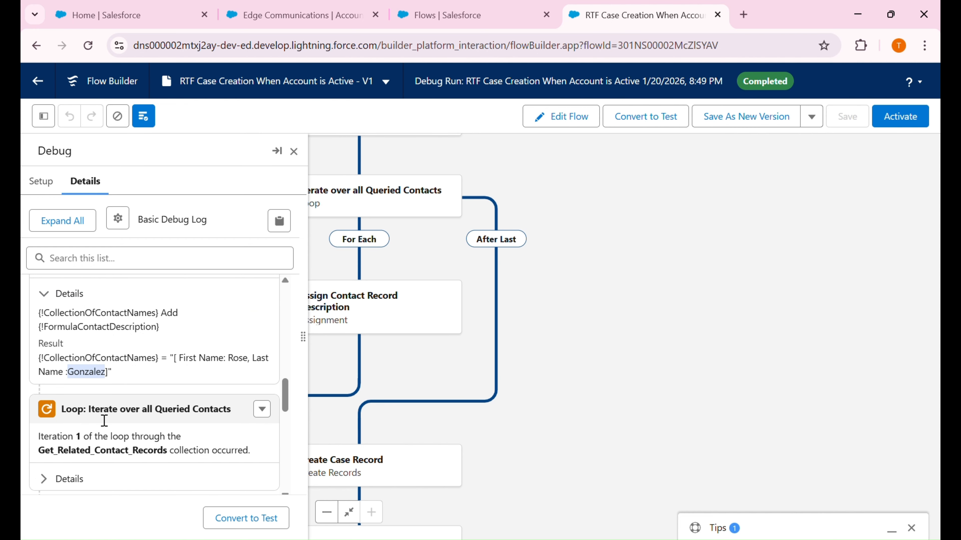
pyautogui.scroll(-1, 101, 449)
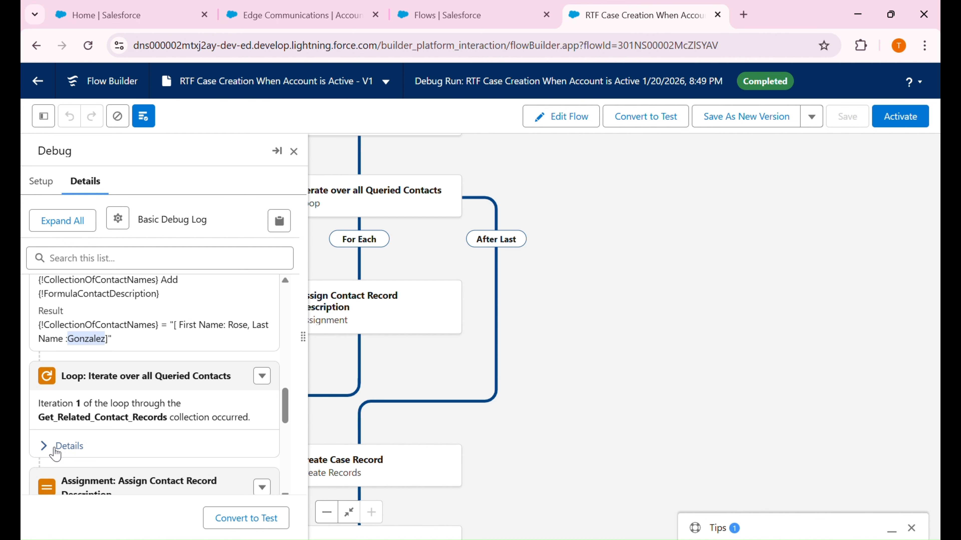
# Examine the debug details of the second loop iteration and its contact description assignment
pyautogui.click(56, 449)
pyautogui.scroll(-2, 56, 454)
pyautogui.scroll(-3, 139, 424)
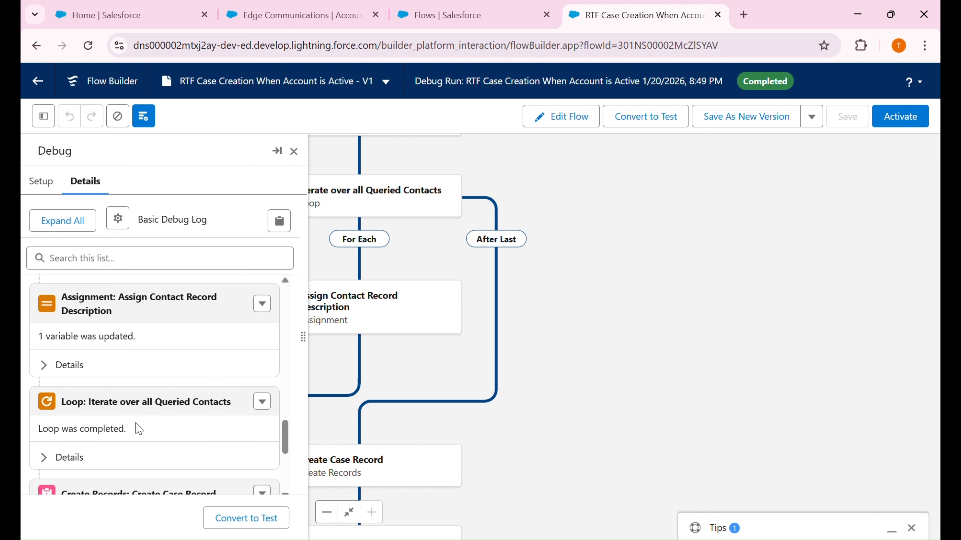
pyautogui.click(50, 373)
pyautogui.scroll(-1, 175, 421)
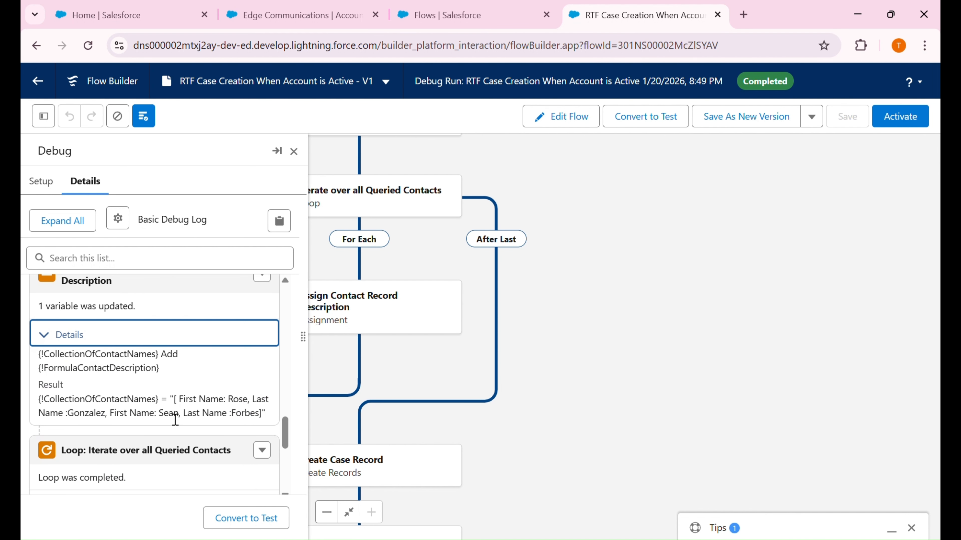
# Examine the Create Case Record debug details, checking the Description, Reason and Subject values, through to the end of the log
pyautogui.scroll(-5, 121, 464)
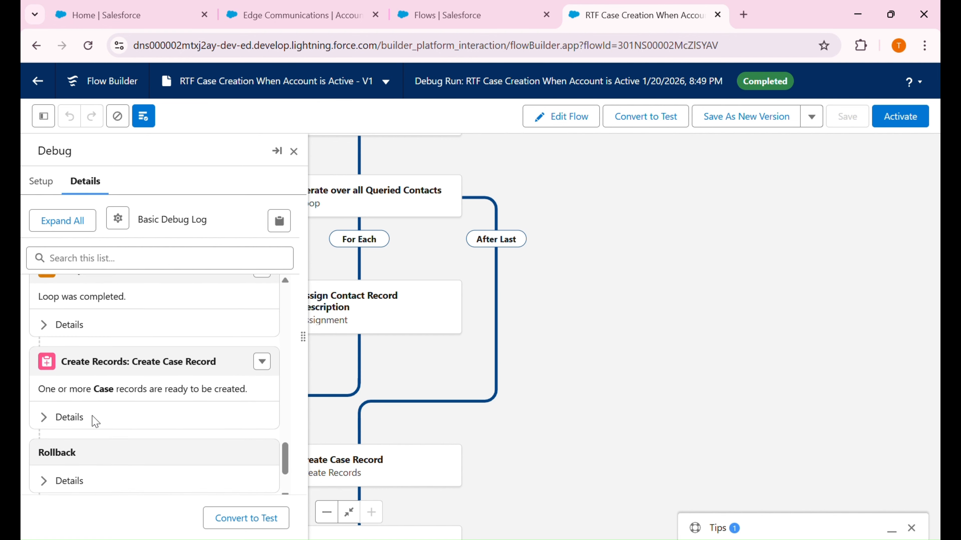
pyautogui.click(42, 406)
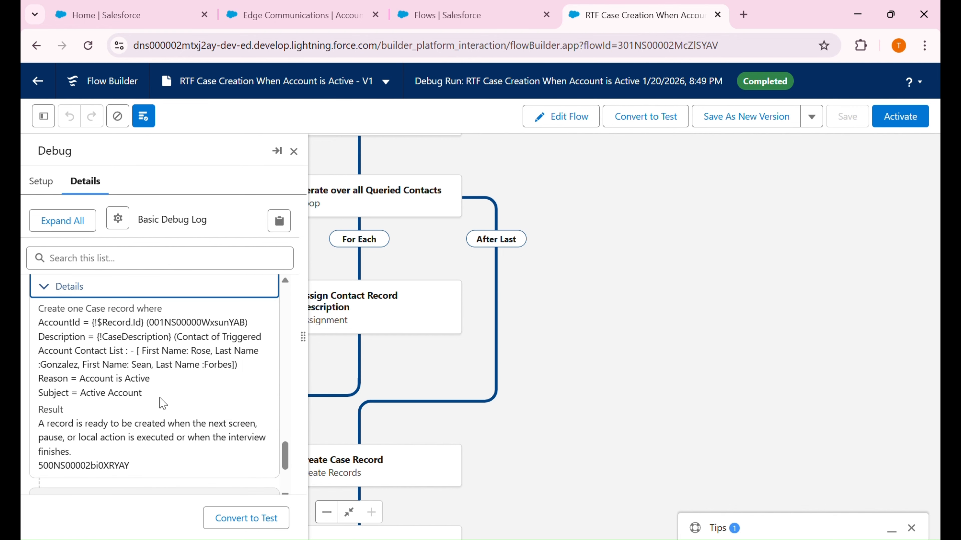
pyautogui.scroll(-1, 165, 404)
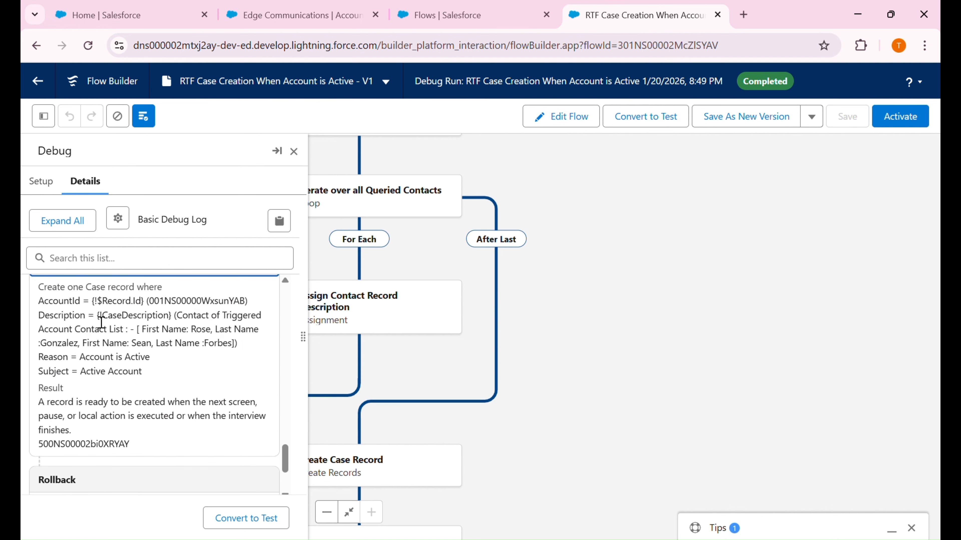
pyautogui.moveTo(102, 323); pyautogui.dragTo(193, 324)
pyautogui.moveTo(118, 330); pyautogui.dragTo(258, 345)
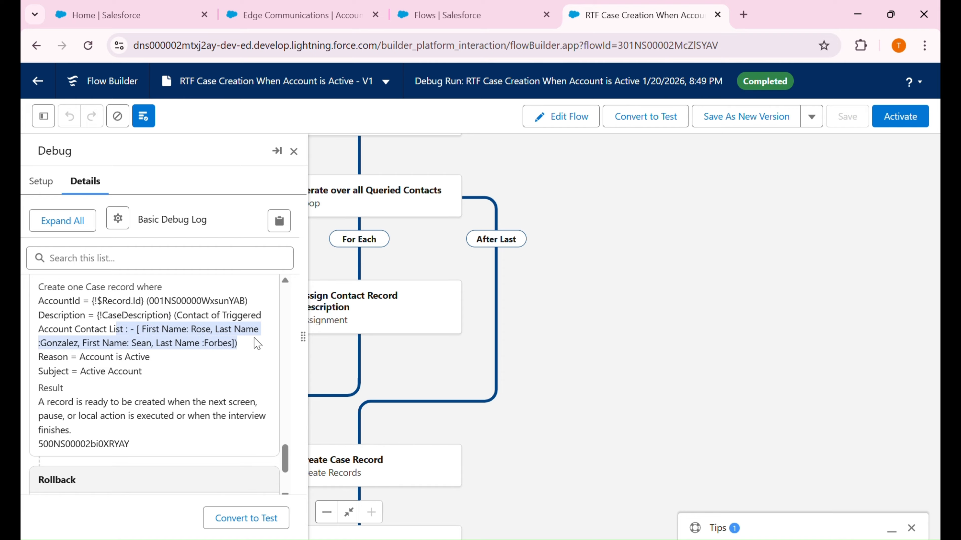
pyautogui.click(257, 344)
pyautogui.scroll(-3, 191, 406)
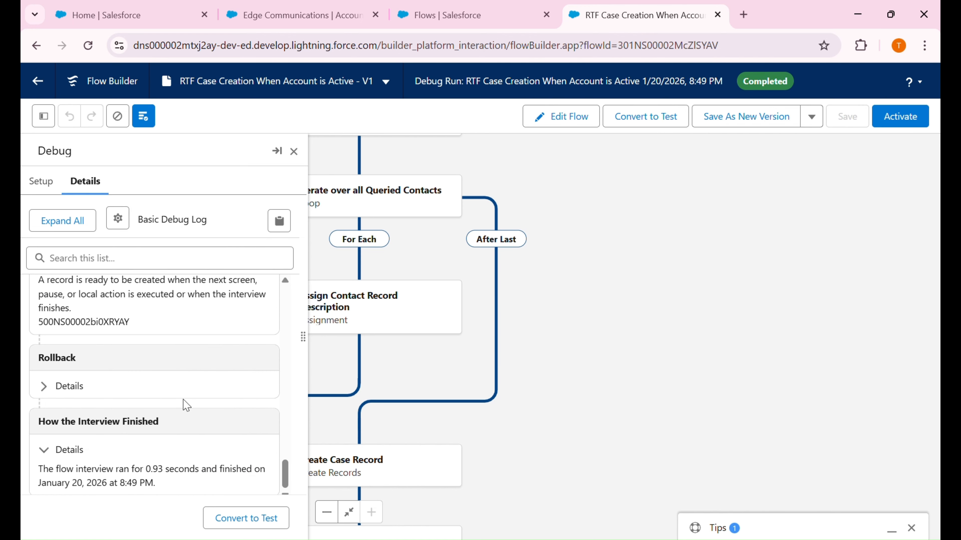
# Review the Rollback details and the contact names in the Case Description within the Create Case Record debug details
pyautogui.click(68, 386)
pyautogui.scroll(4, 63, 393)
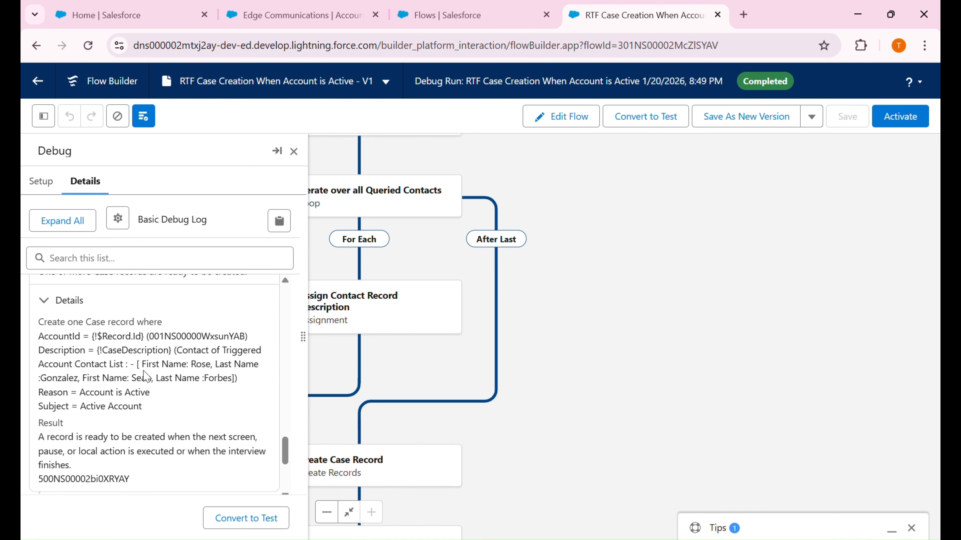
pyautogui.moveTo(137, 365); pyautogui.dragTo(145, 374)
pyautogui.moveTo(141, 372); pyautogui.dragTo(257, 387)
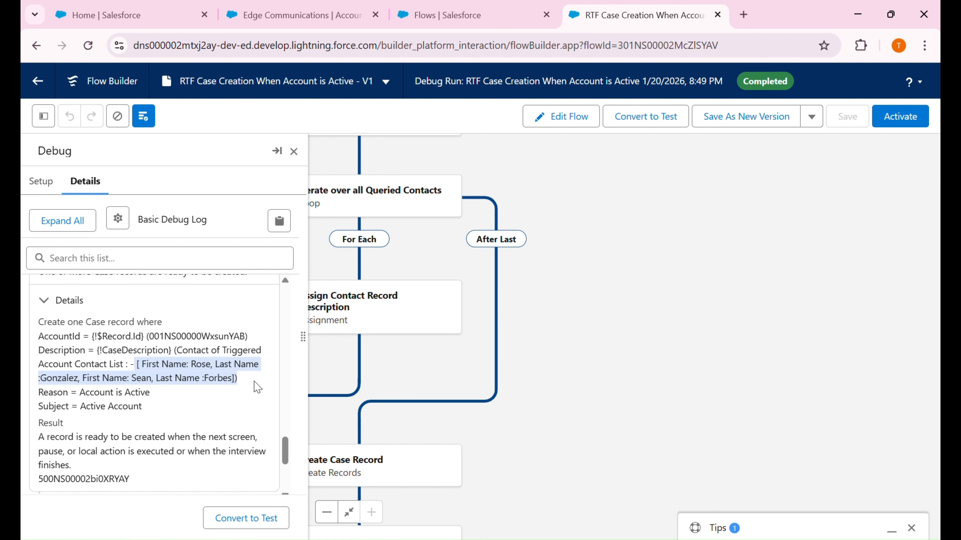
# Return to editing the flow and examine the CollectionOfContactNames variable's settings and where it is used
pyautogui.click(564, 116)
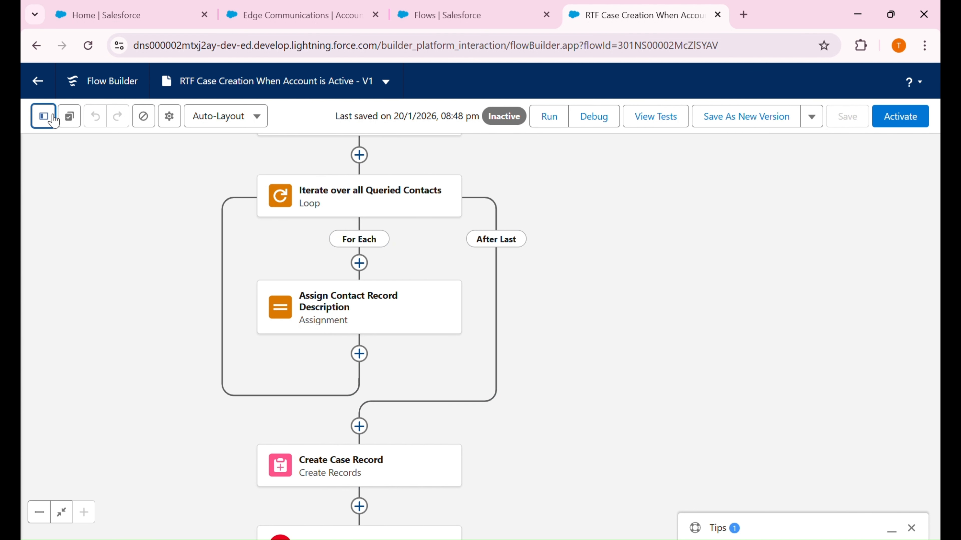
pyautogui.click(45, 117)
pyautogui.click(142, 222)
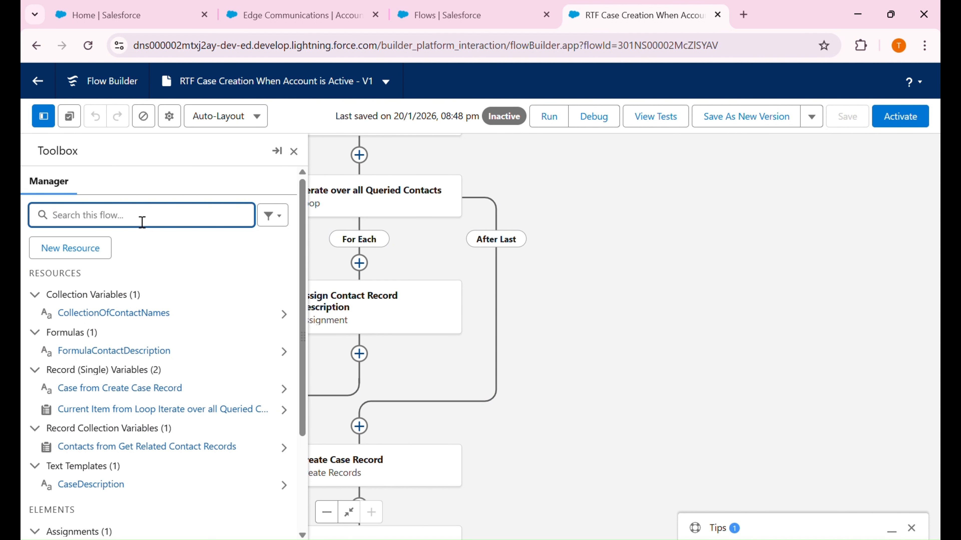
pyautogui.click(285, 314)
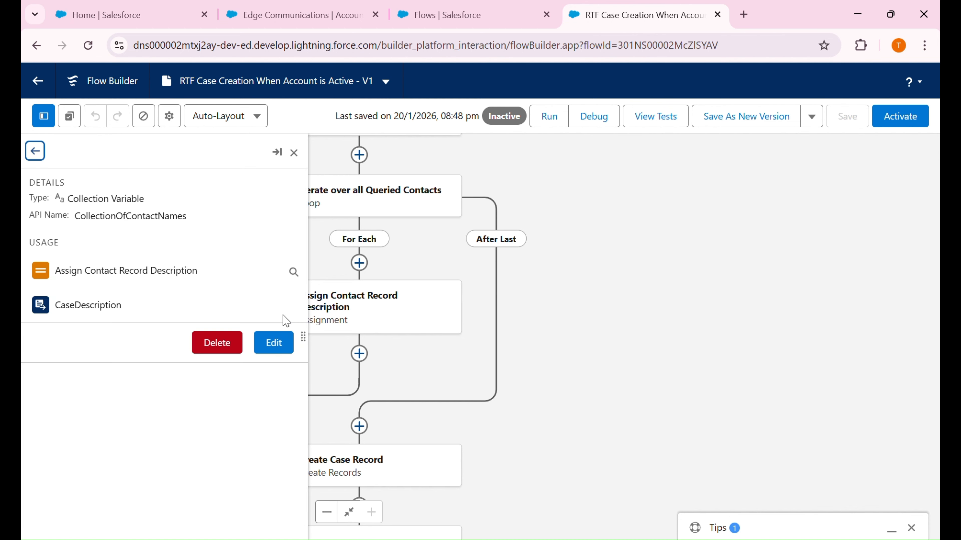
pyautogui.click(274, 343)
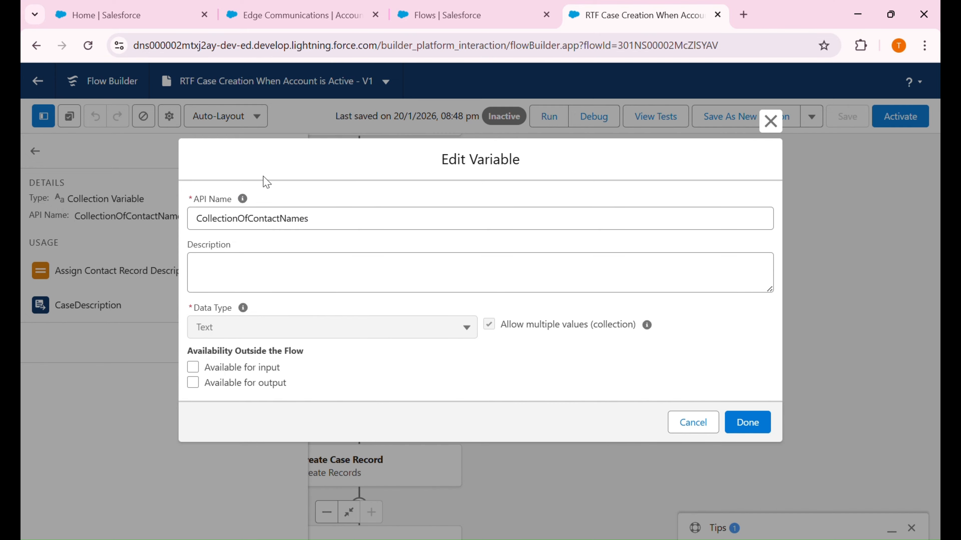
pyautogui.click(753, 423)
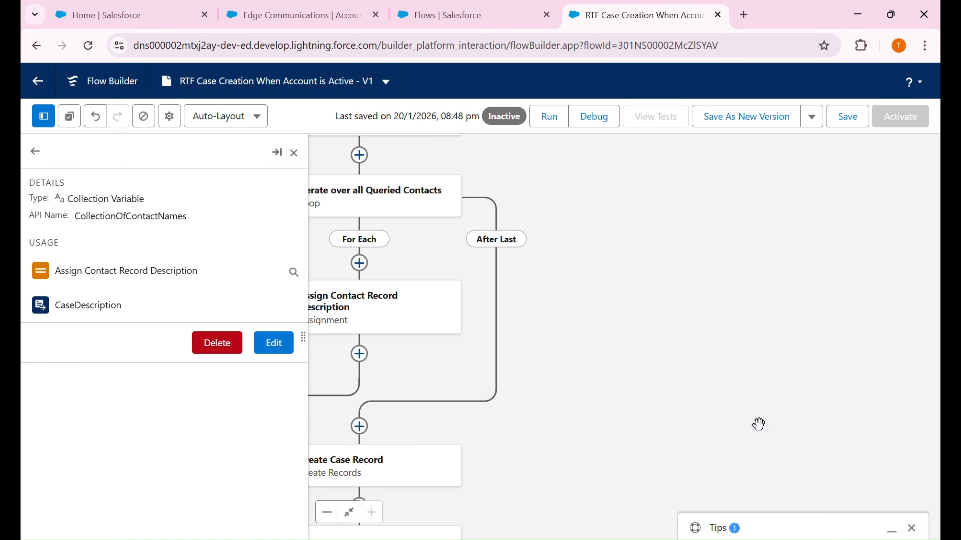
pyautogui.click(34, 152)
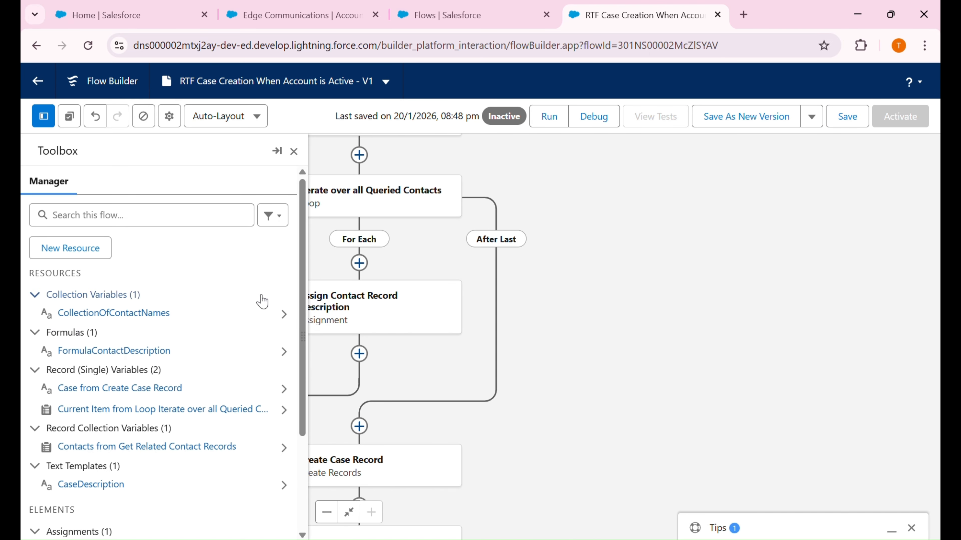
pyautogui.click(285, 318)
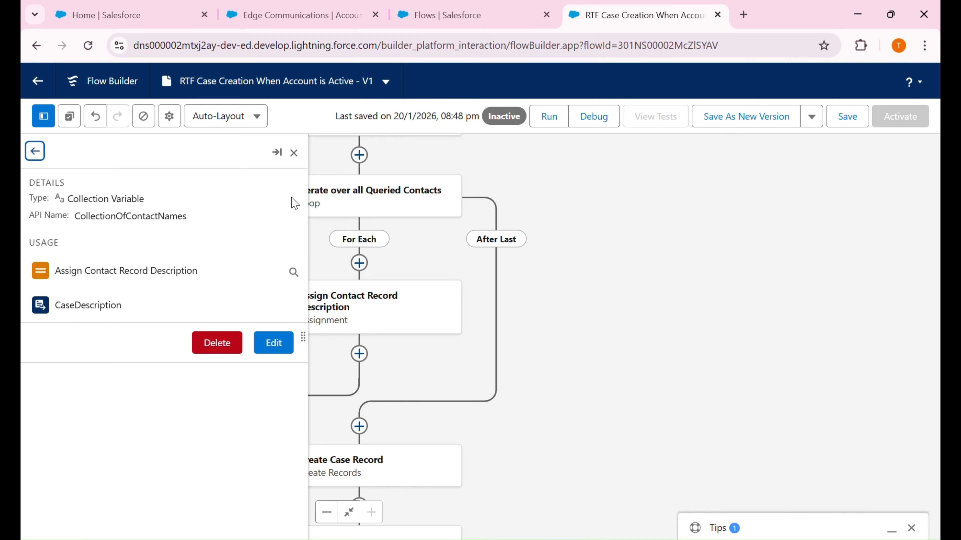
# Create a single-value Text variable resource with the API name ContactNameCollection
pyautogui.click(36, 156)
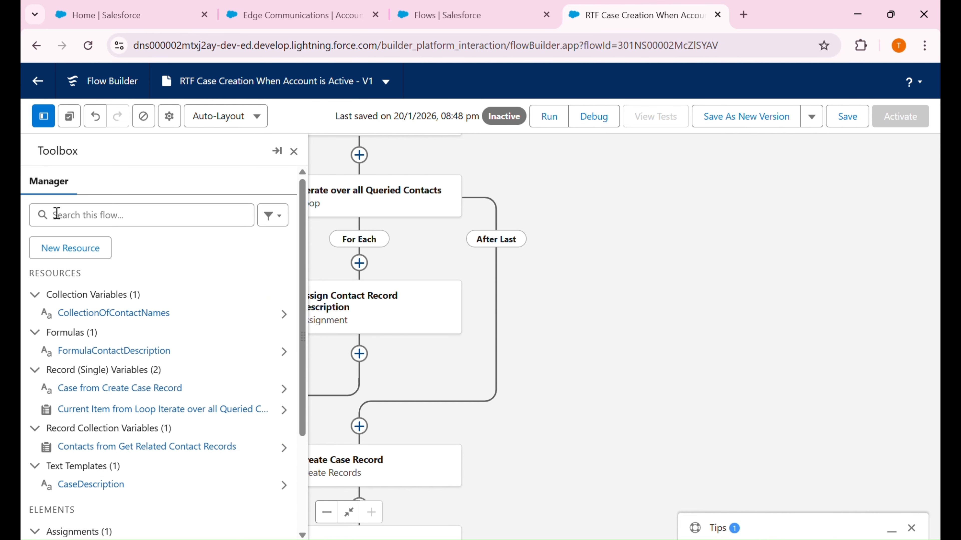
pyautogui.click(98, 248)
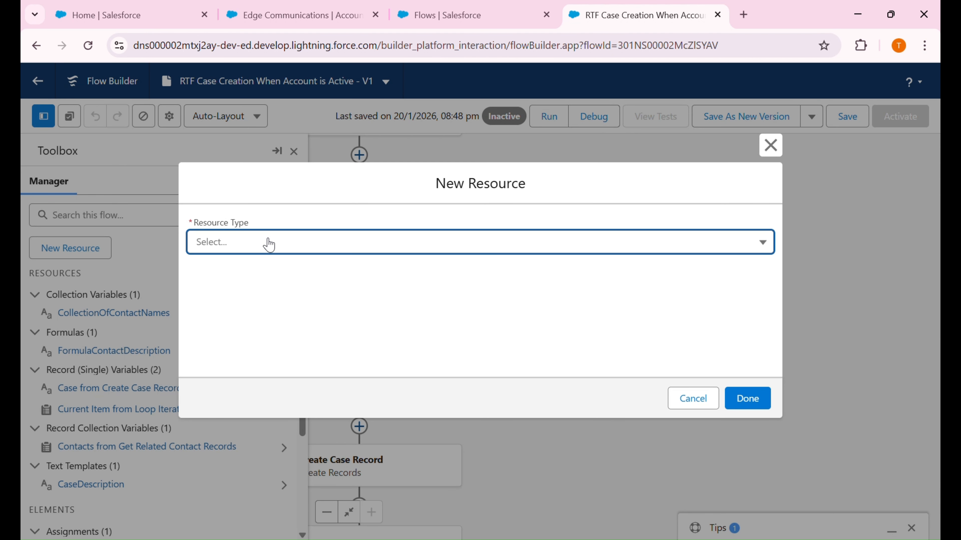
pyautogui.click(267, 245)
pyautogui.click(277, 282)
pyautogui.click(258, 275)
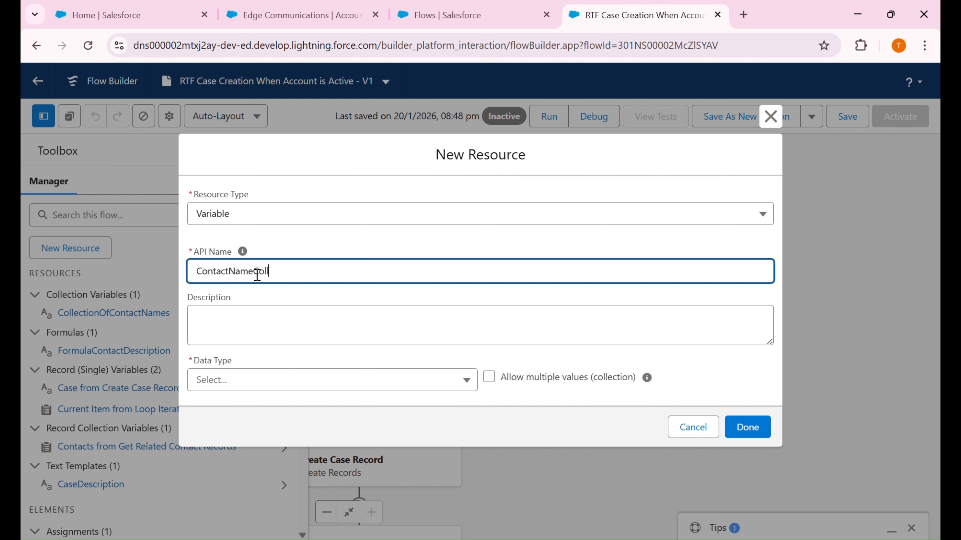
pyautogui.click(281, 385)
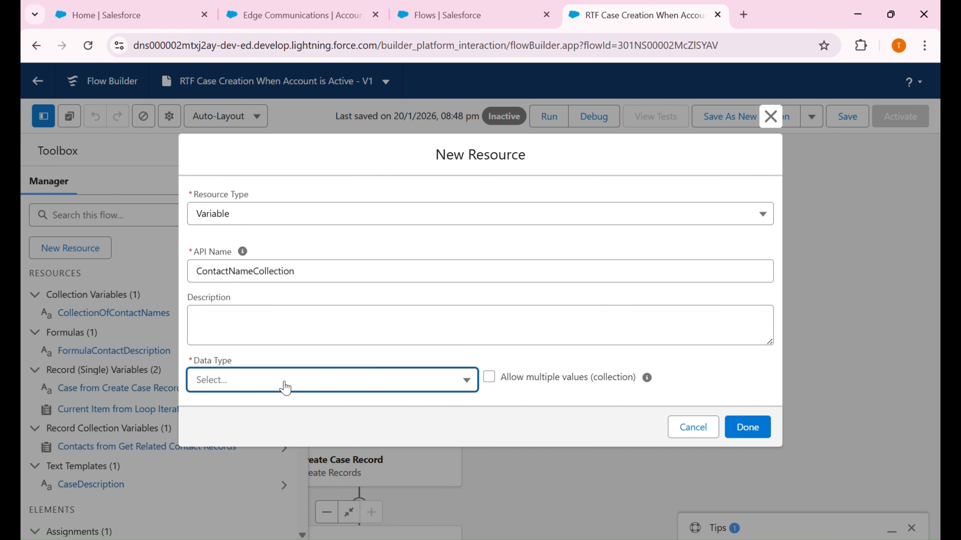
pyautogui.click(242, 191)
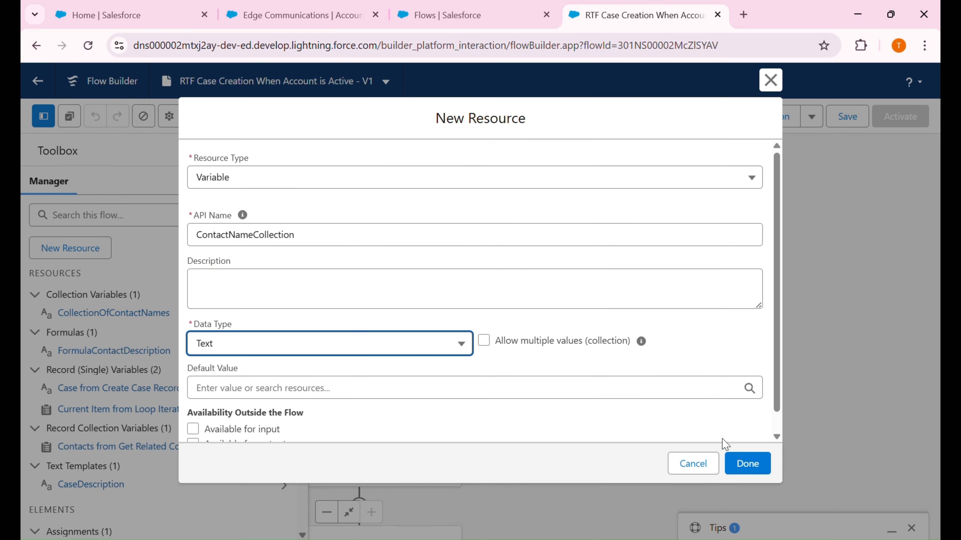
pyautogui.click(748, 463)
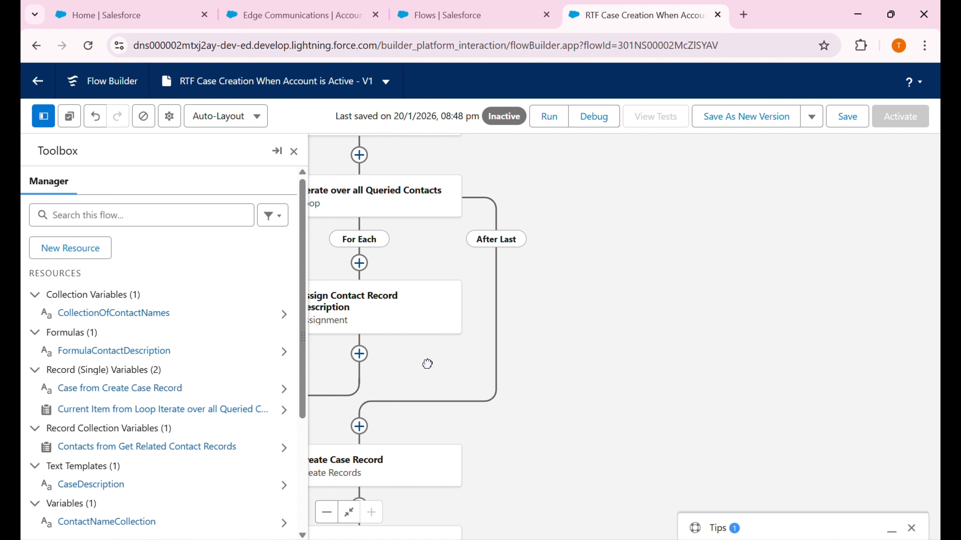
# In the Assign Contact Record Description element, replace the assigned variable with ContactNameCollection
pyautogui.moveTo(427, 364); pyautogui.dragTo(541, 369)
pyautogui.click(491, 311)
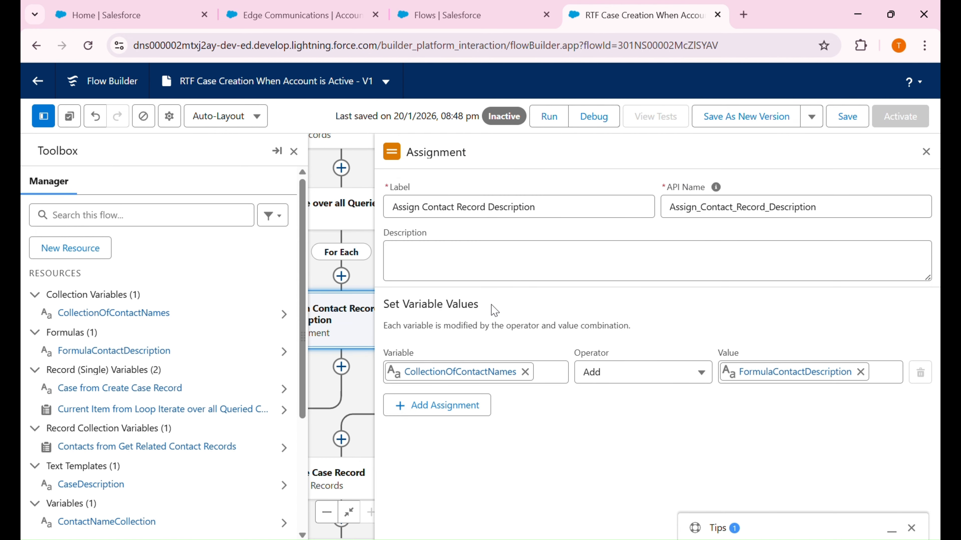
pyautogui.click(525, 373)
pyautogui.write('contactn')
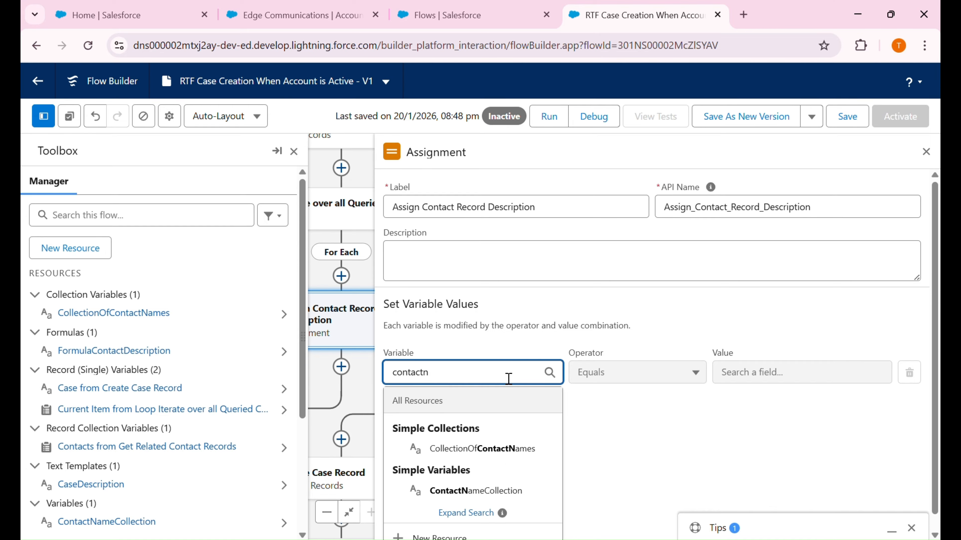
pyautogui.click(520, 495)
# Set the ContactNameCollection assignment to the Add operator with FormulaContactDescription as its value
pyautogui.click(678, 383)
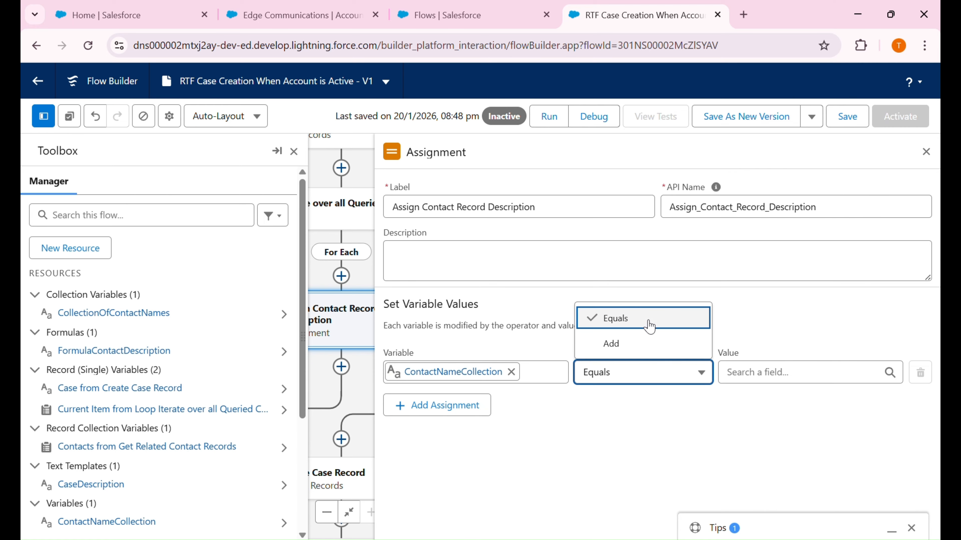
pyautogui.click(654, 335)
pyautogui.click(647, 371)
pyautogui.click(636, 344)
pyautogui.click(750, 384)
pyautogui.write('form')
pyautogui.click(778, 447)
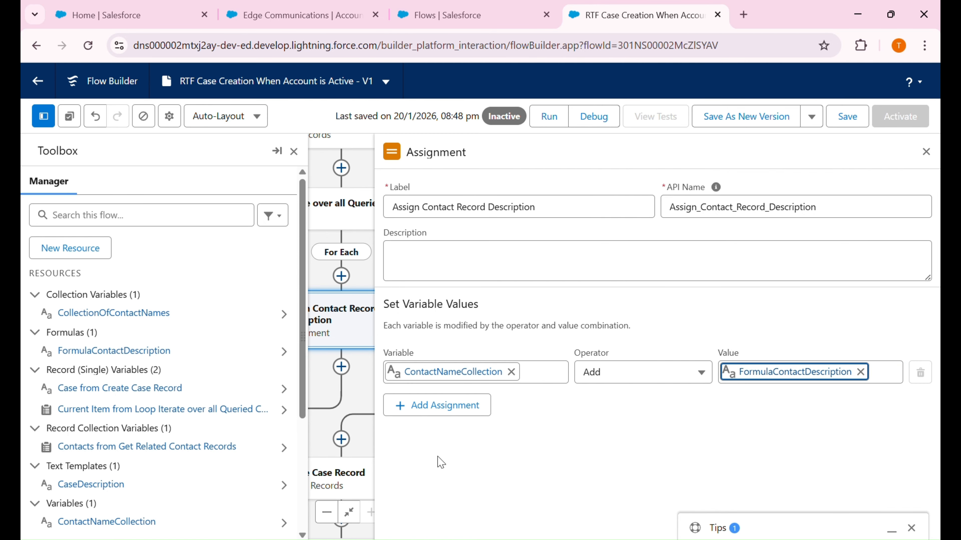
# Try to delete the CollectionOfContactNames collection variable
pyautogui.click(289, 318)
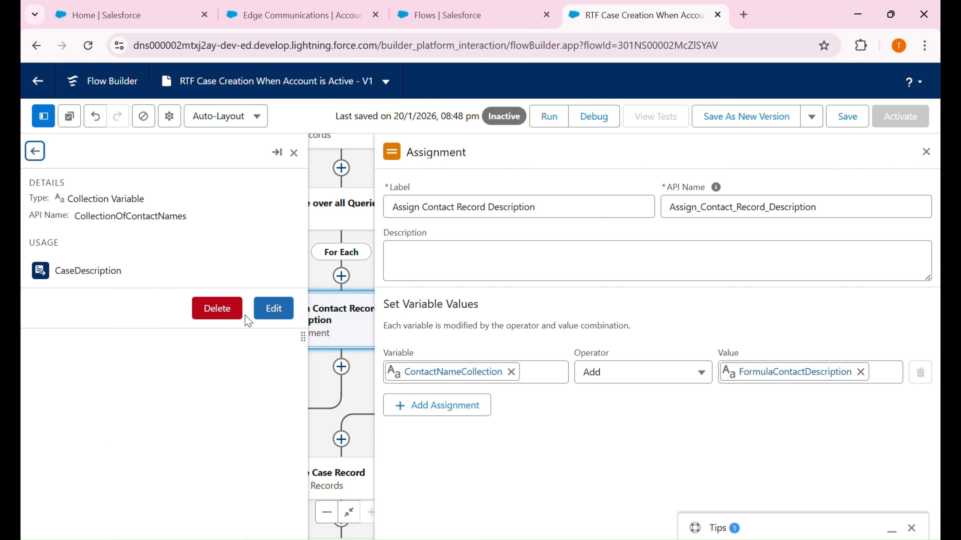
pyautogui.click(217, 311)
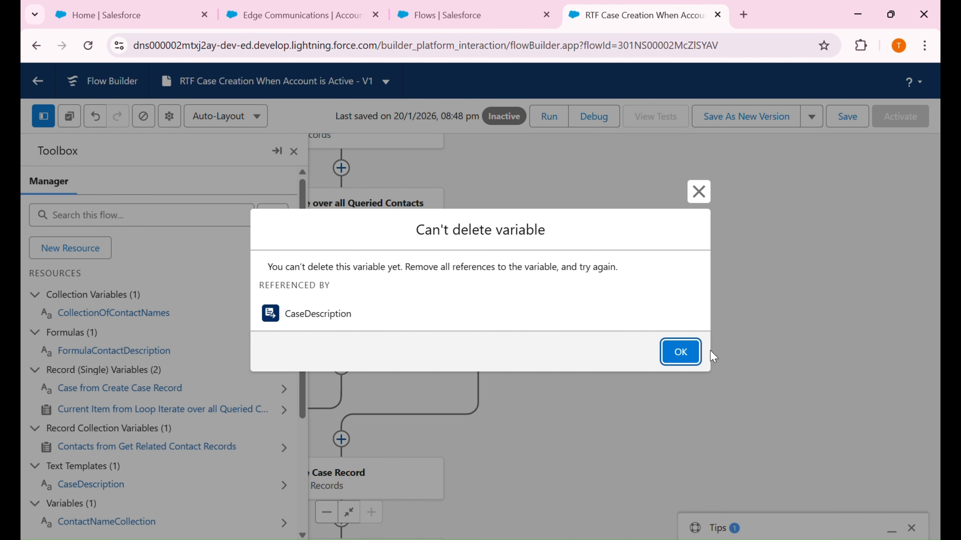
pyautogui.click(681, 352)
# Find the CaseDescription text template and remove the CollectionOfContactNames reference from its body
pyautogui.click(201, 223)
pyautogui.write('c')
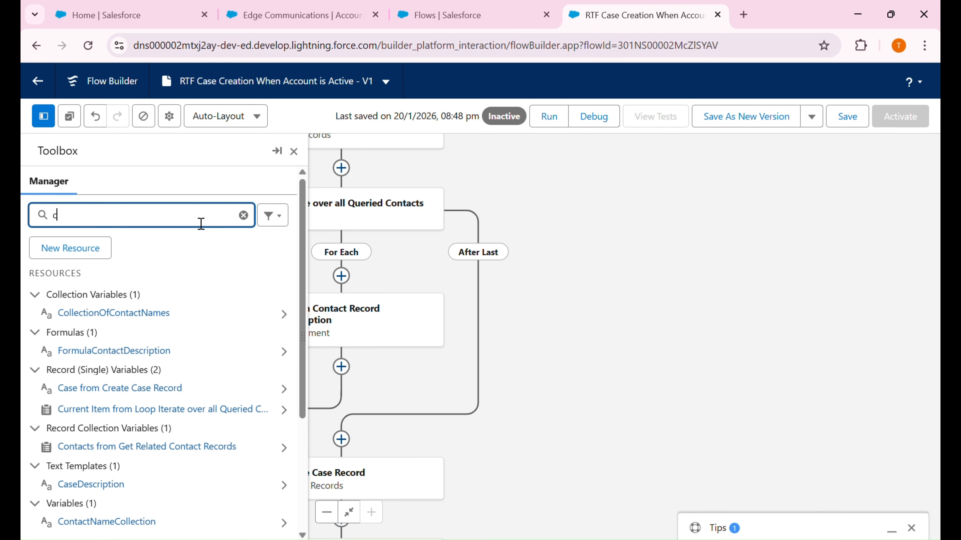
pyautogui.write('as')
pyautogui.click(296, 352)
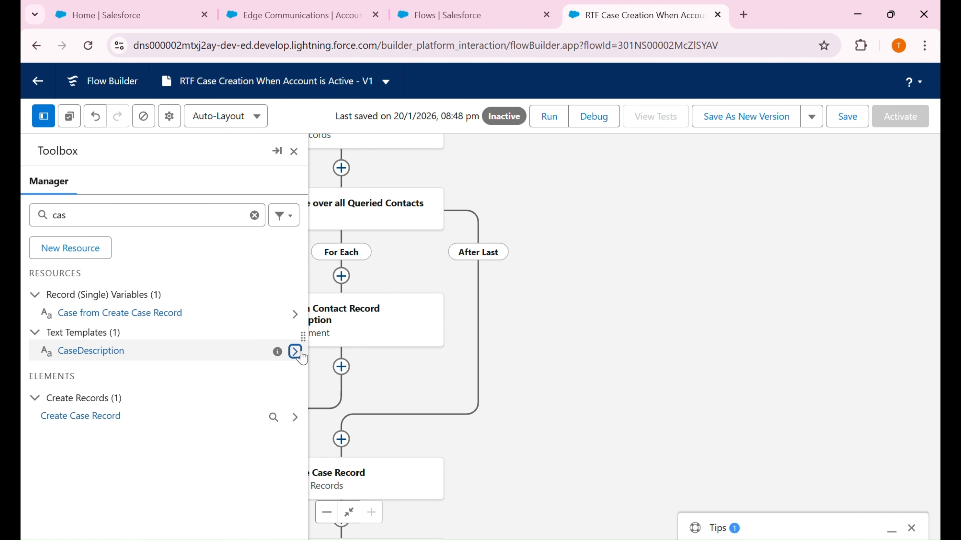
pyautogui.click(277, 314)
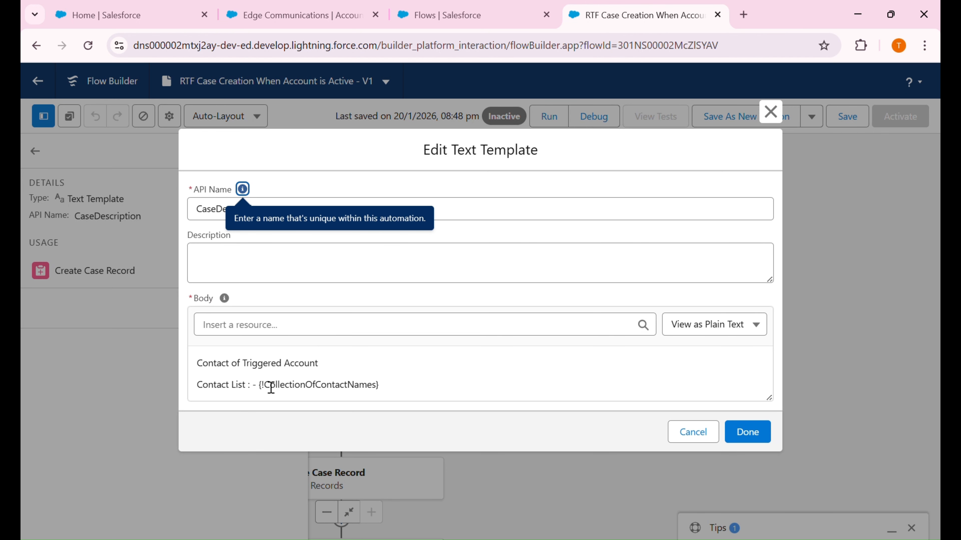
pyautogui.moveTo(266, 388); pyautogui.dragTo(412, 404)
pyautogui.press('BackSpace')
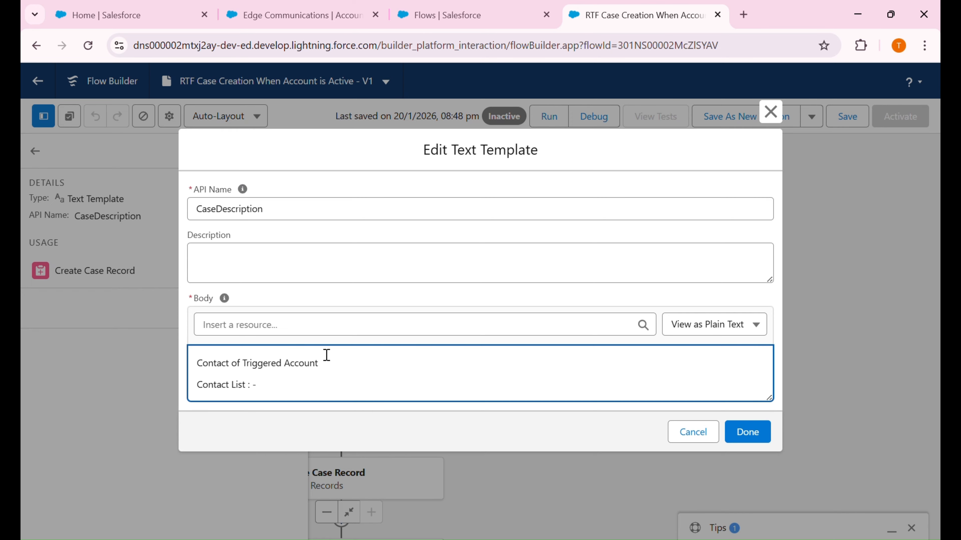
pyautogui.click(351, 329)
pyautogui.write('case')
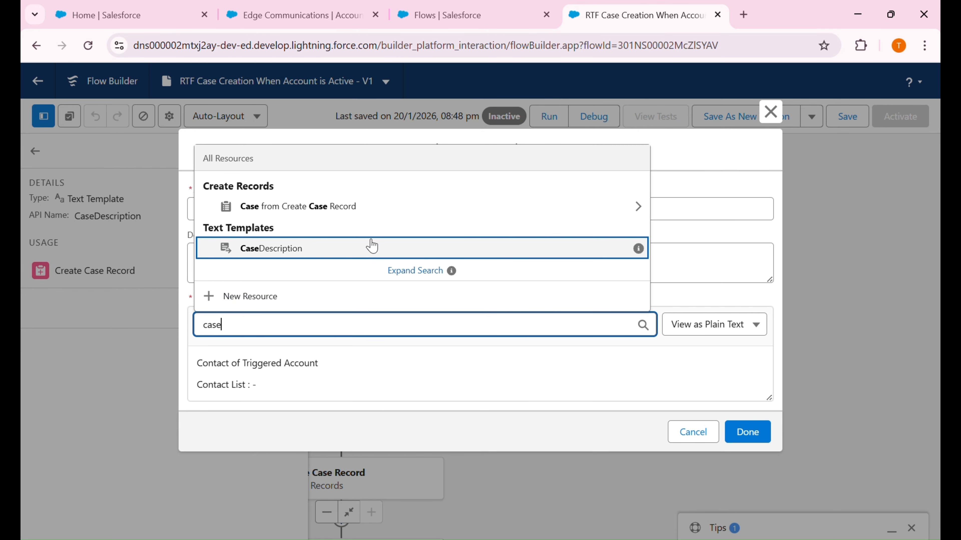
pyautogui.click(353, 390)
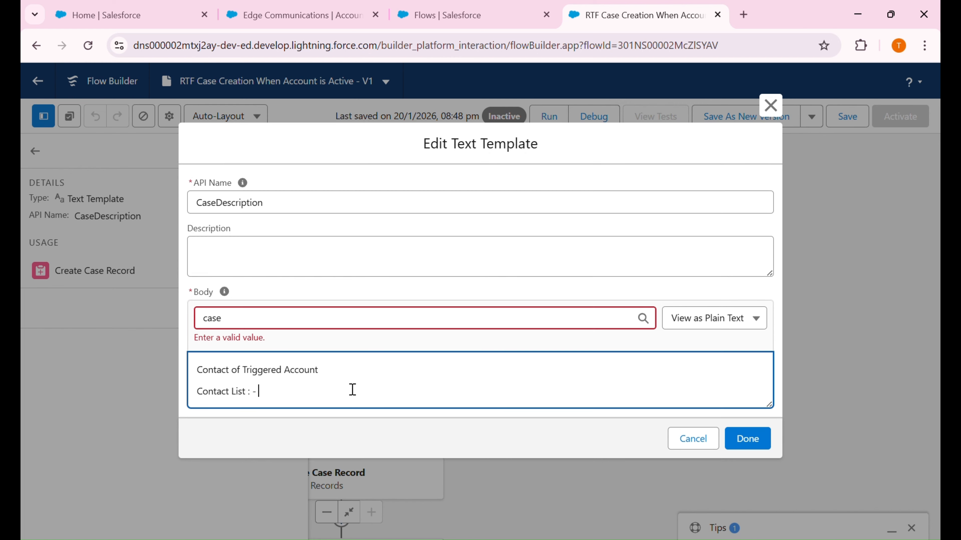
pyautogui.click(329, 335)
pyautogui.press('BackSpace')
pyautogui.press('BackSpace')
pyautogui.press('BackSpace')
pyautogui.press('BackSpace')
# Insert the ContactNameCollection variable after "Contact List : -" in the CaseDescription body and accept the template
pyautogui.write('contac')
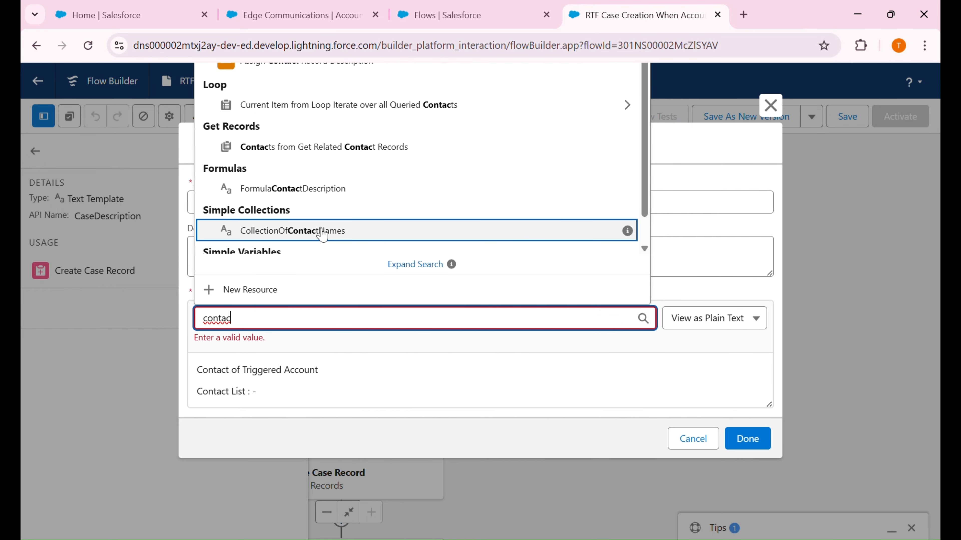
pyautogui.scroll(-1, 323, 235)
pyautogui.click(320, 245)
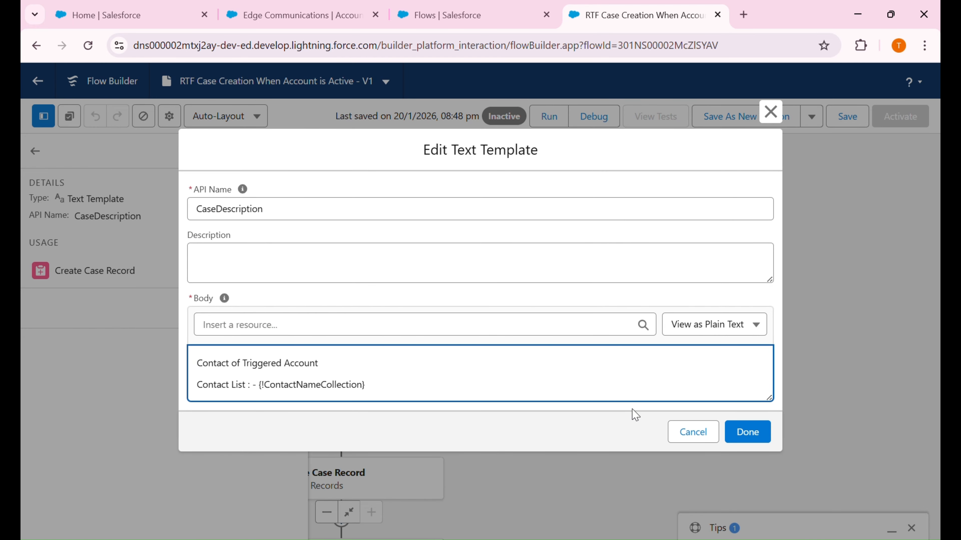
pyautogui.click(741, 434)
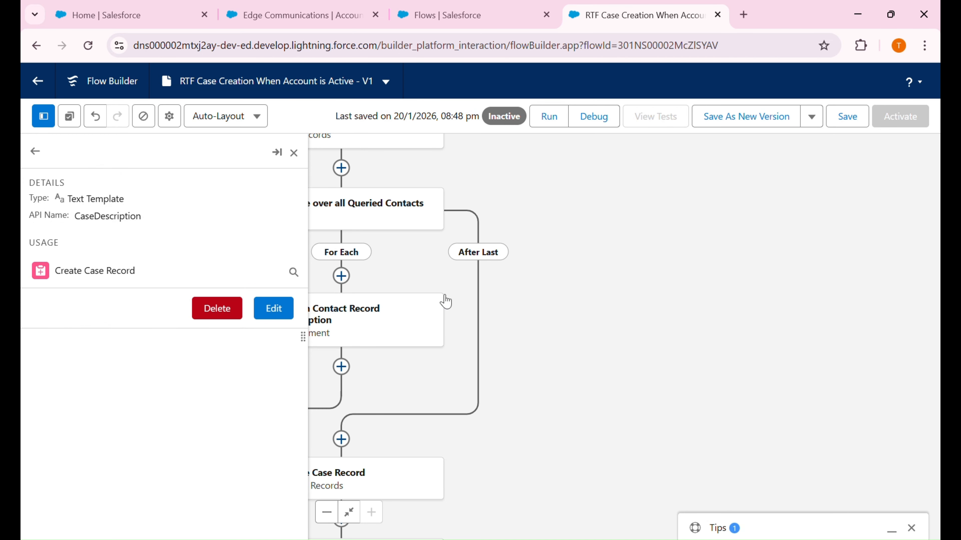
# Delete the unused CollectionOfContactNames collection variable and save the flow
pyautogui.click(35, 152)
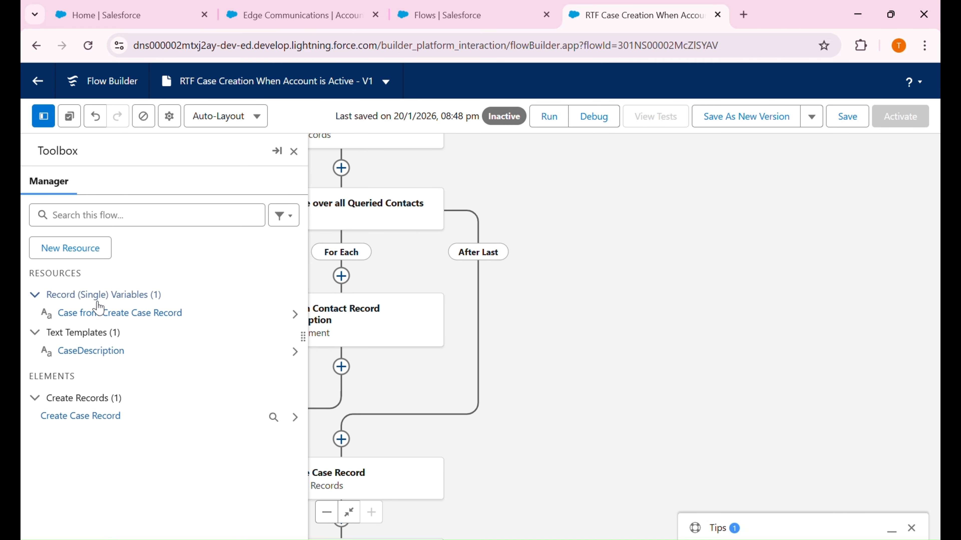
pyautogui.click(161, 224)
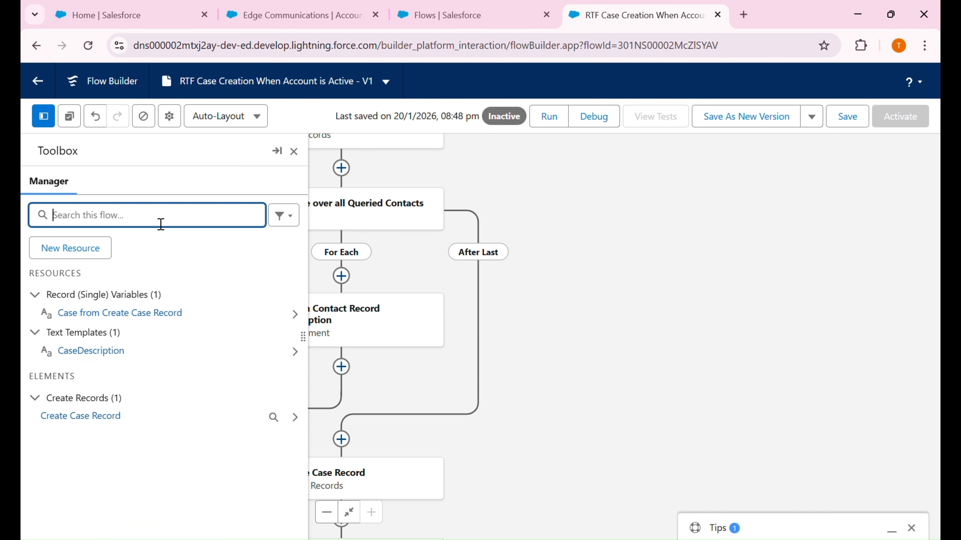
pyautogui.write('colle')
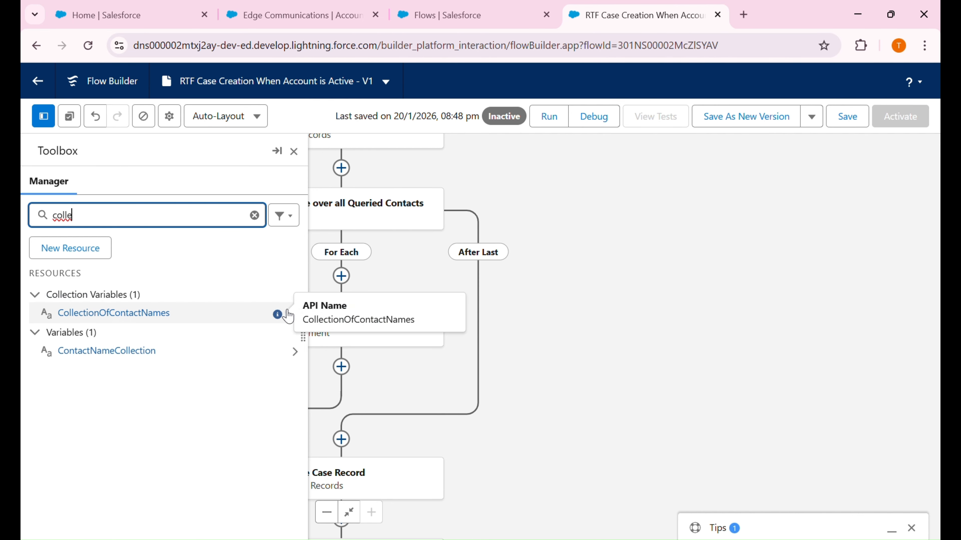
pyautogui.click(295, 315)
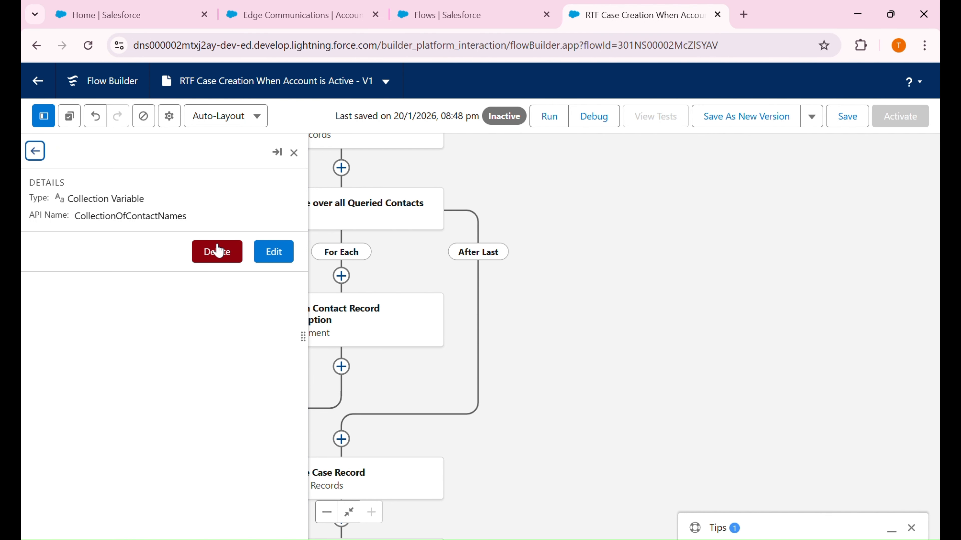
pyautogui.click(218, 252)
pyautogui.click(846, 122)
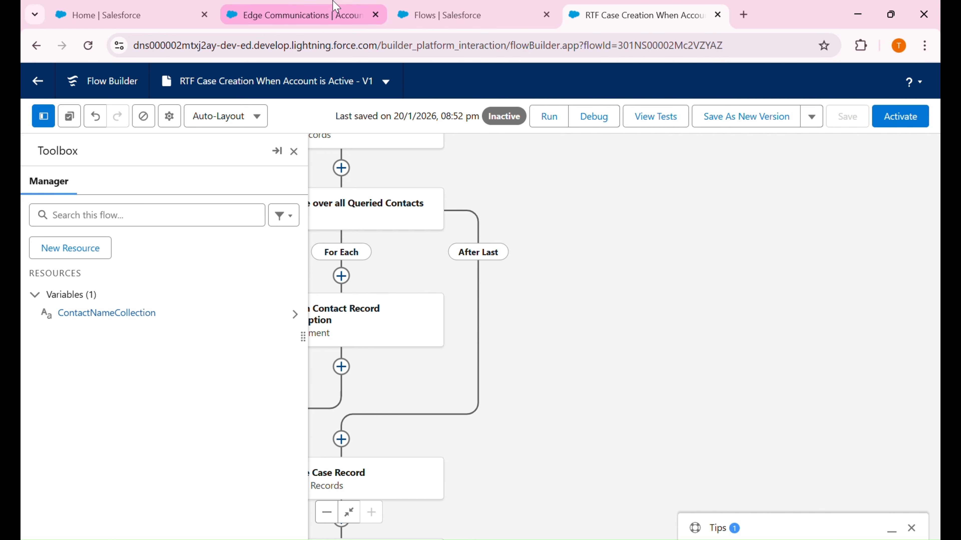
# Run a debug of the flow on the Edge Communications account, skipping the start condition requirements
pyautogui.click(606, 117)
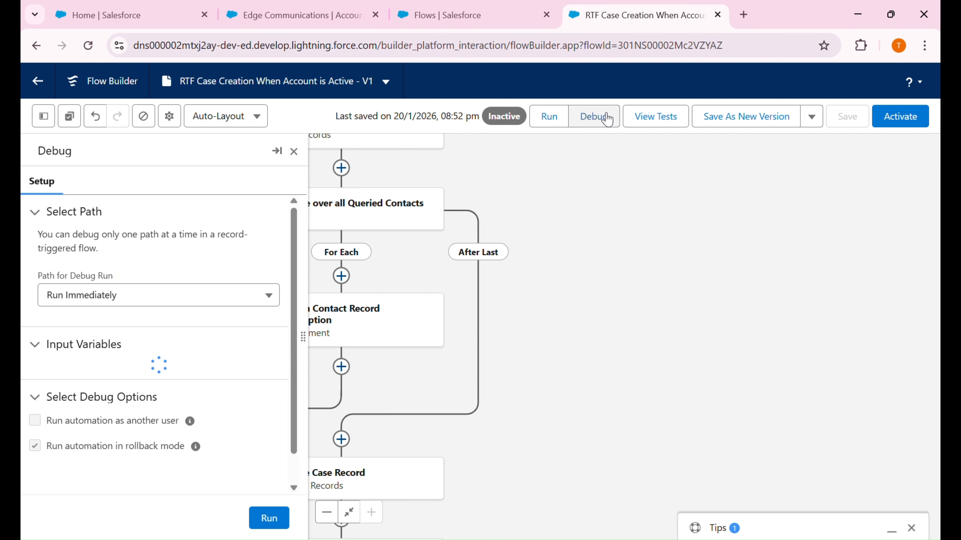
pyautogui.click(229, 439)
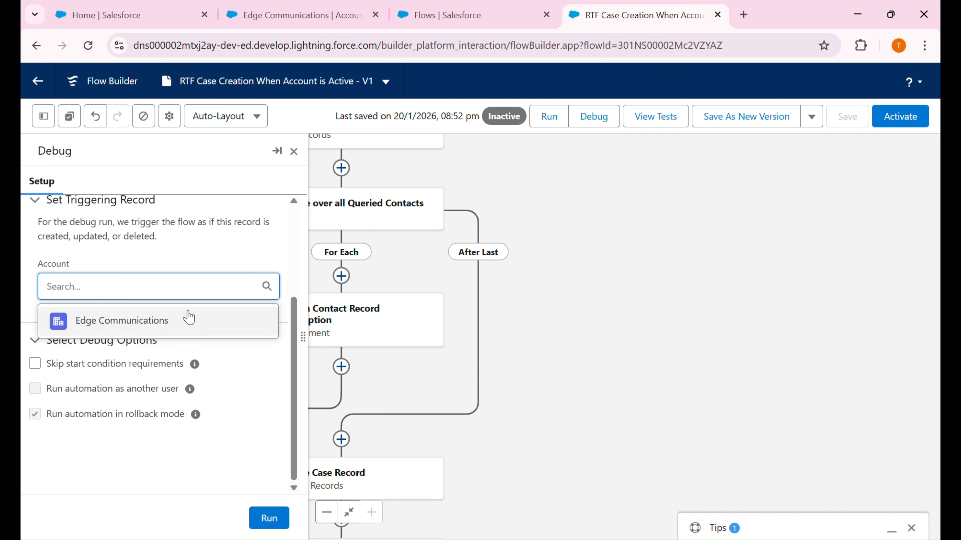
pyautogui.click(42, 366)
pyautogui.click(136, 284)
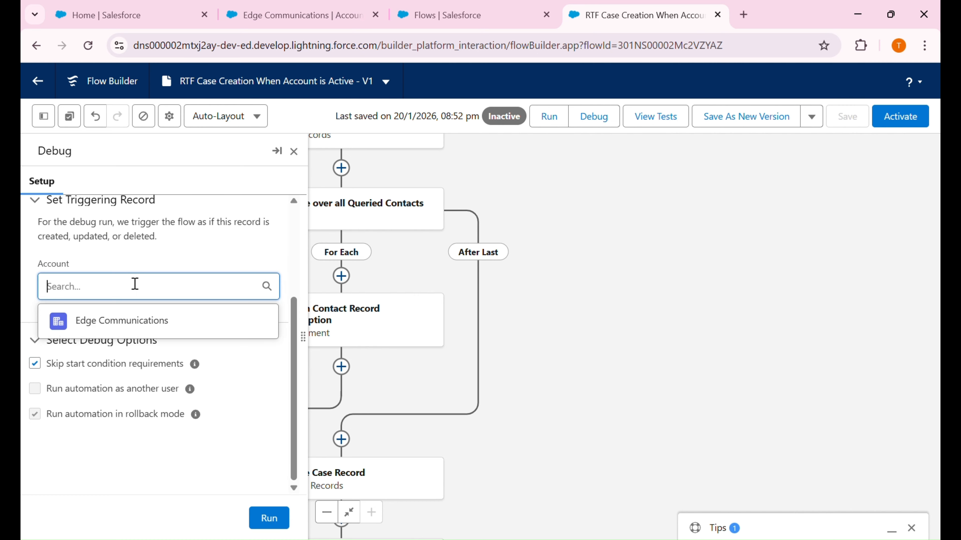
pyautogui.click(129, 320)
pyautogui.click(274, 528)
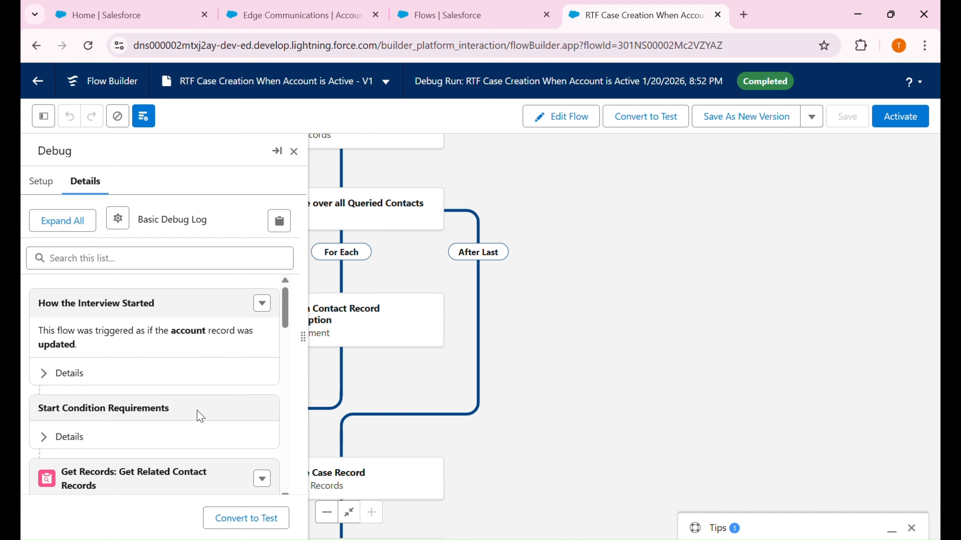
# Examine the Create Case Record details in the debug log, checking the description's contact list and the reason
pyautogui.scroll(-10, 197, 414)
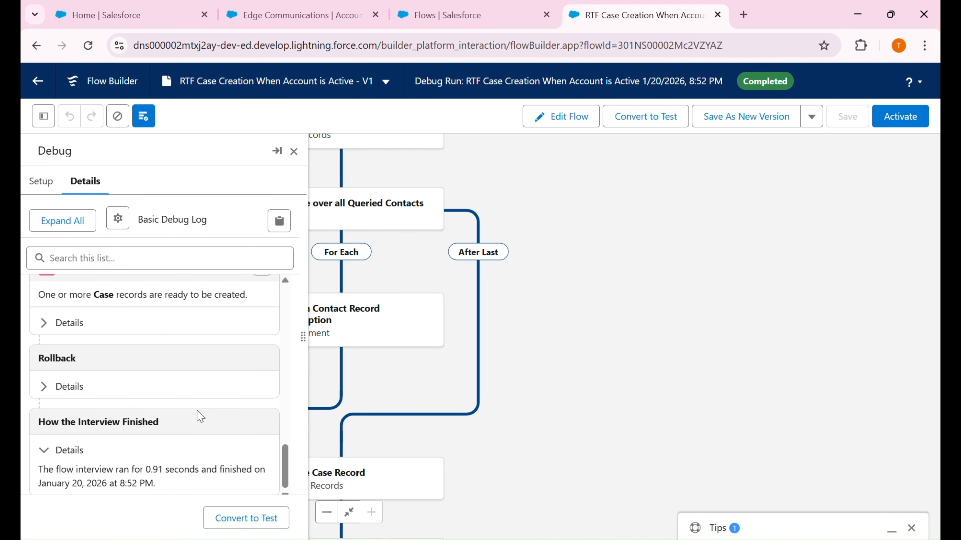
pyautogui.click(58, 324)
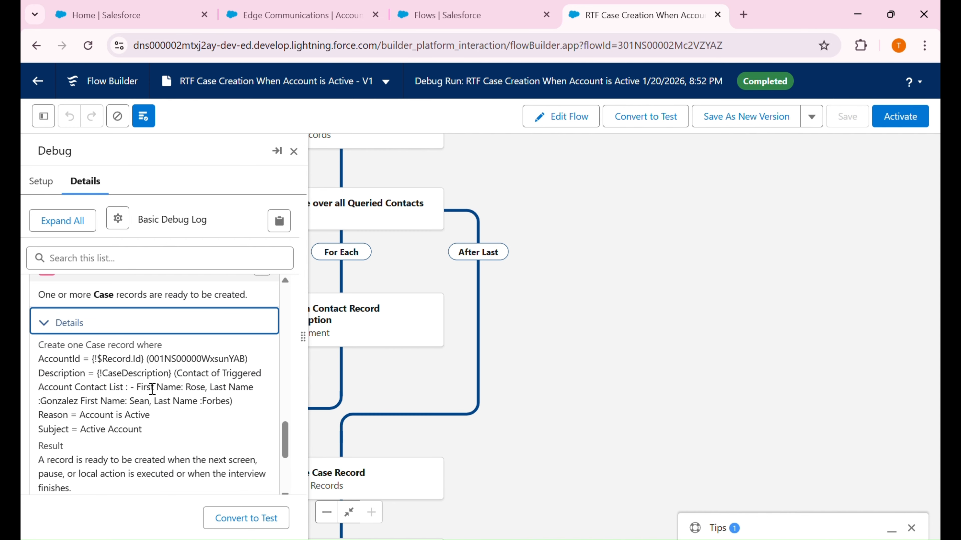
pyautogui.moveTo(137, 387); pyautogui.dragTo(248, 403)
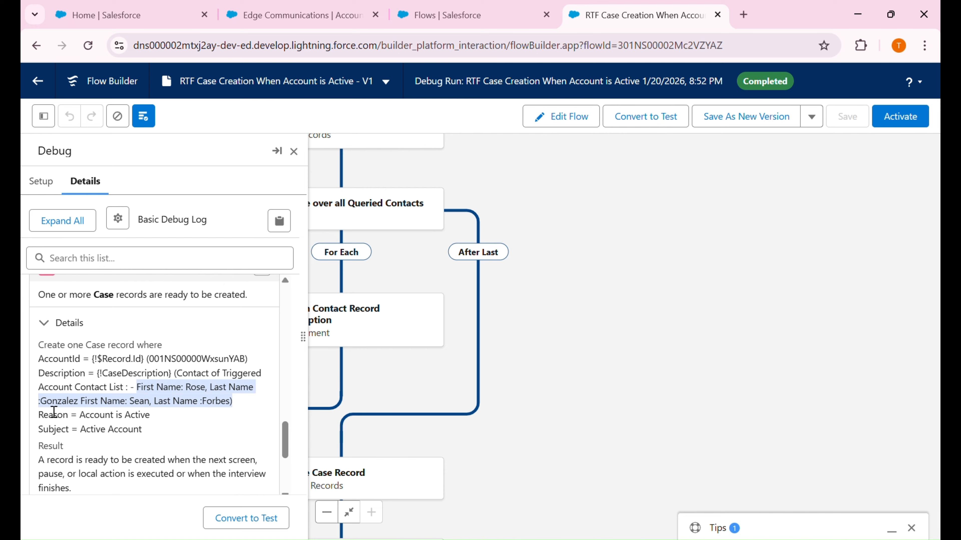
pyautogui.click(48, 409)
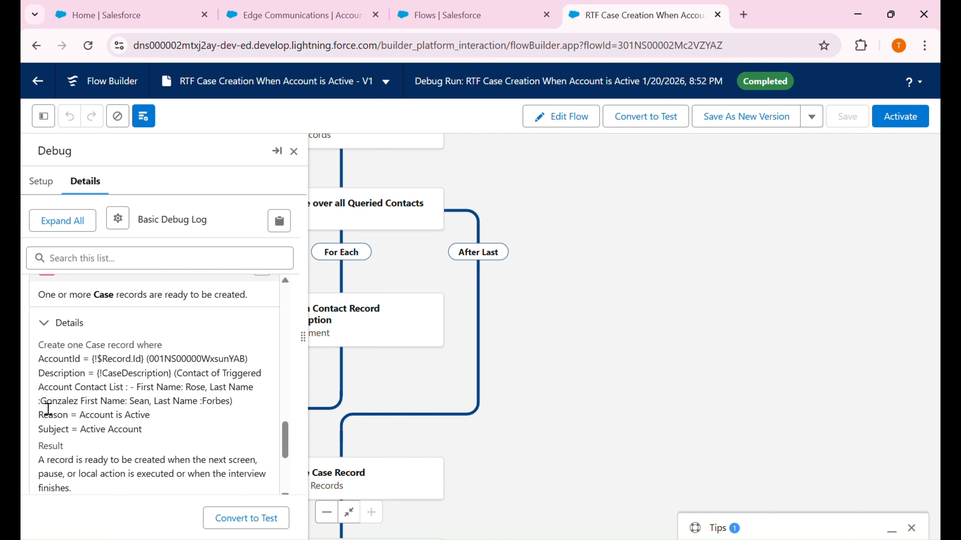
pyautogui.moveTo(38, 416); pyautogui.dragTo(92, 427)
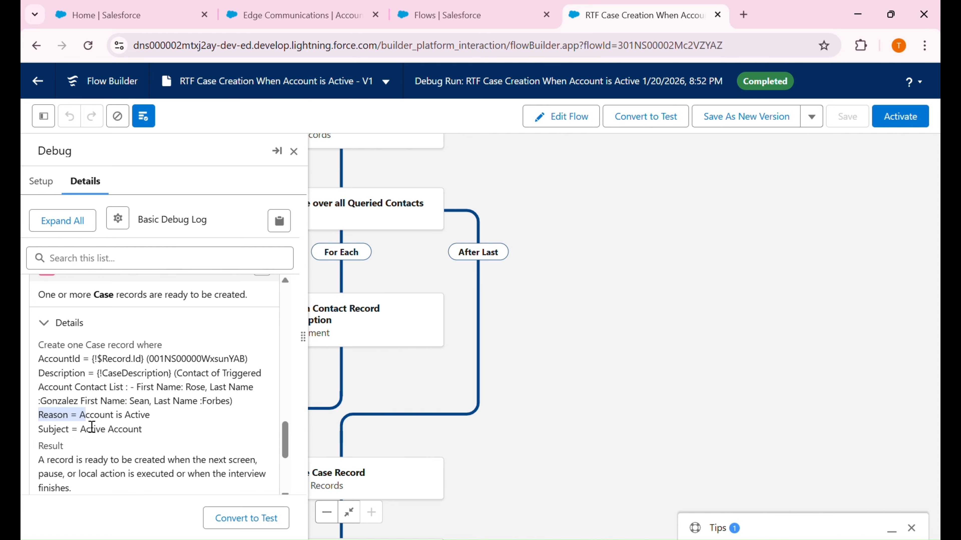
# Check the AccountId and Description values in the Create Case Record entry of the debug log
pyautogui.click(54, 424)
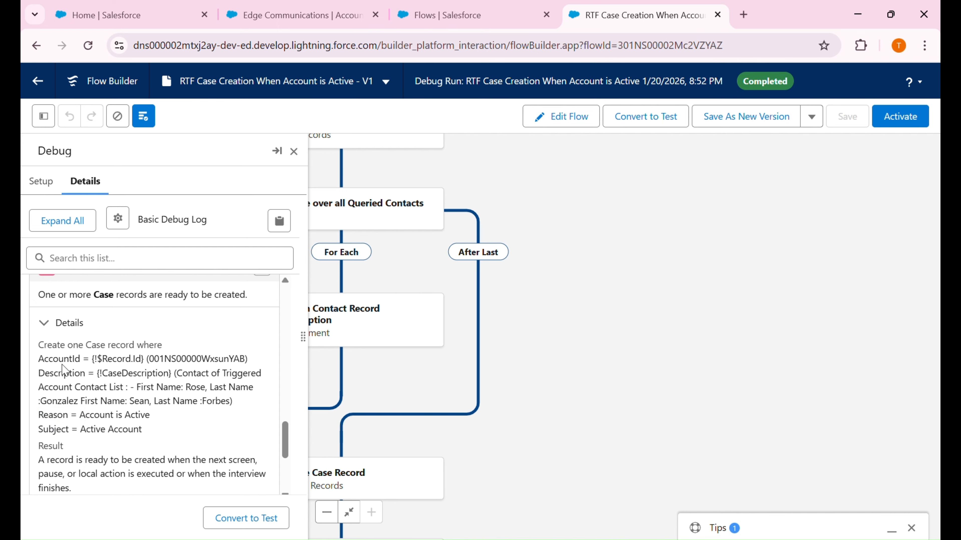
pyautogui.tripleClick(199, 364)
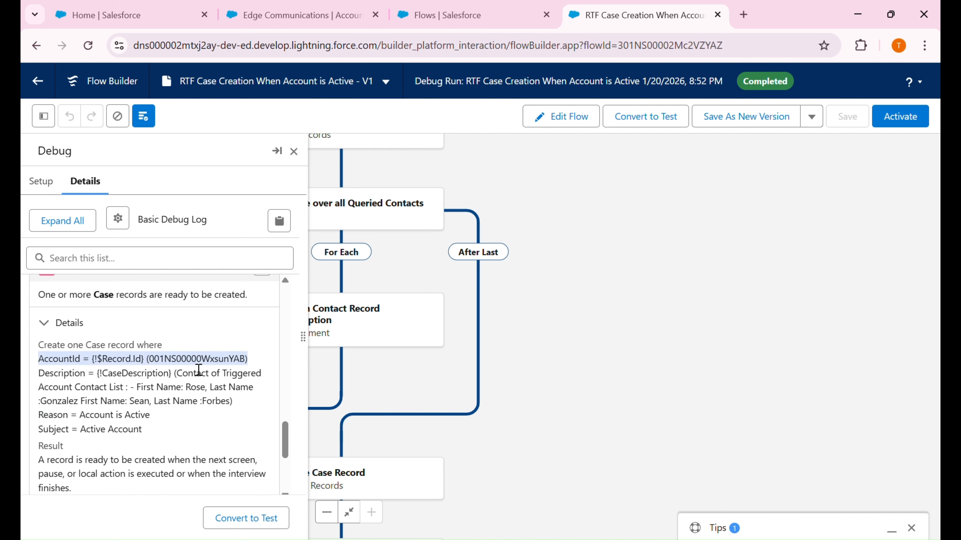
pyautogui.click(199, 369)
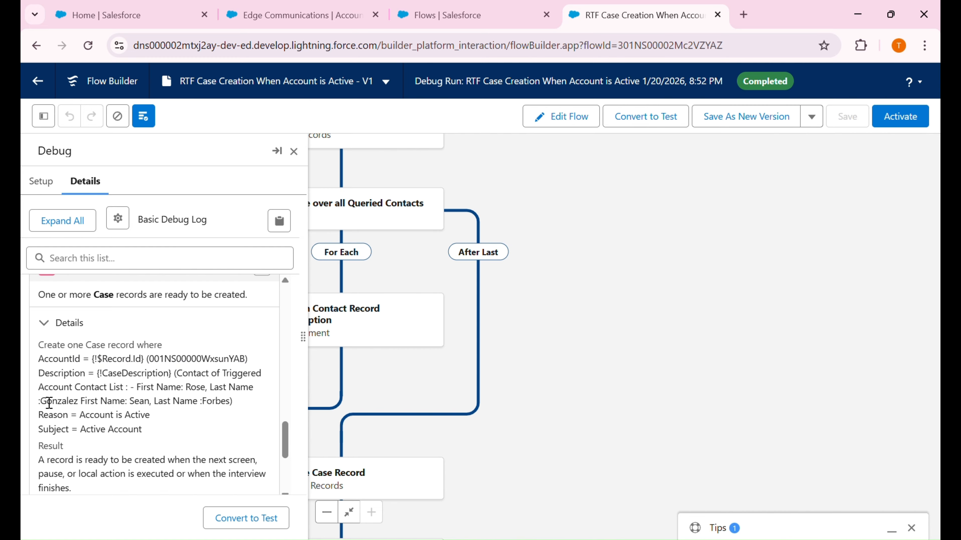
pyautogui.doubleClick(50, 404)
pyautogui.click(50, 404)
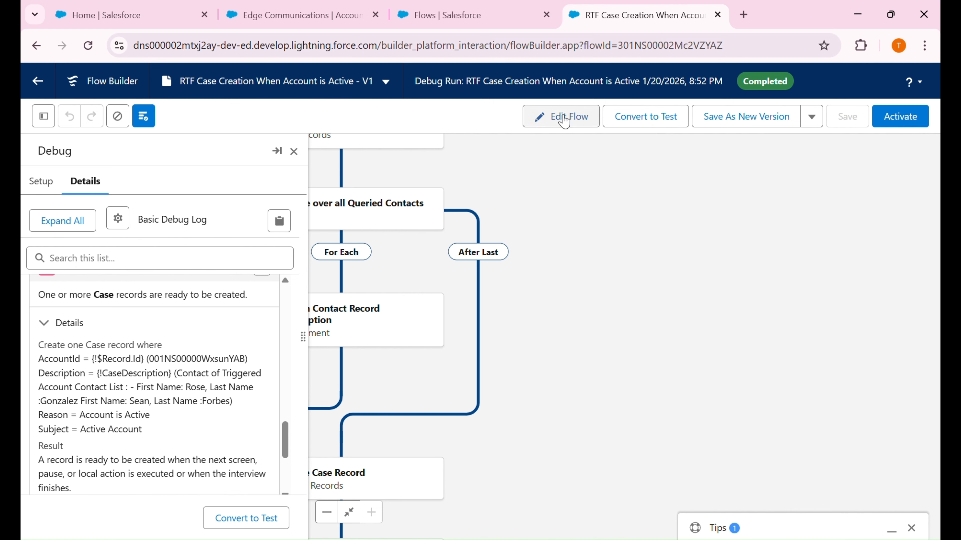
# Return to editing the flow, add a space after "Last Name :" in the FormulaContactDescription formula, and check its syntax
pyautogui.click(562, 116)
pyautogui.click(43, 116)
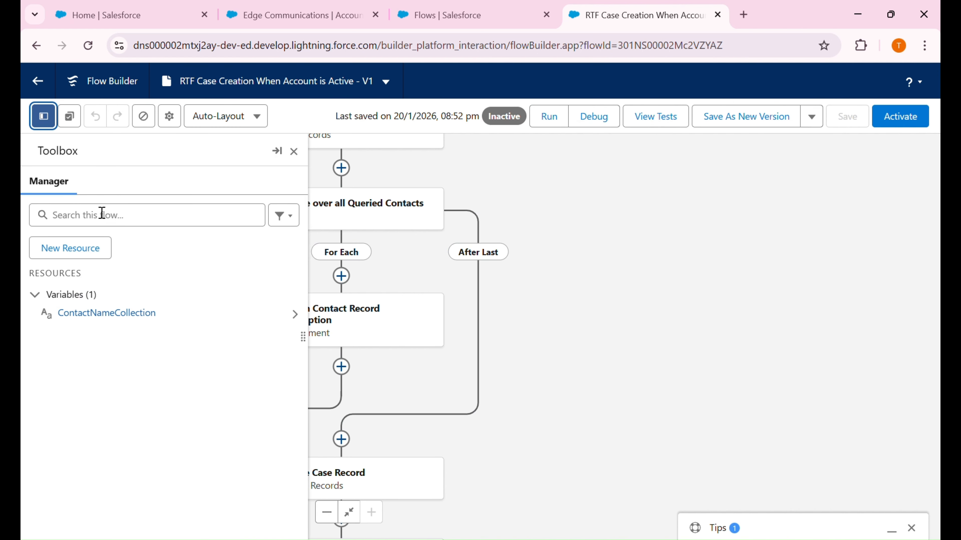
pyautogui.click(107, 217)
pyautogui.write('form')
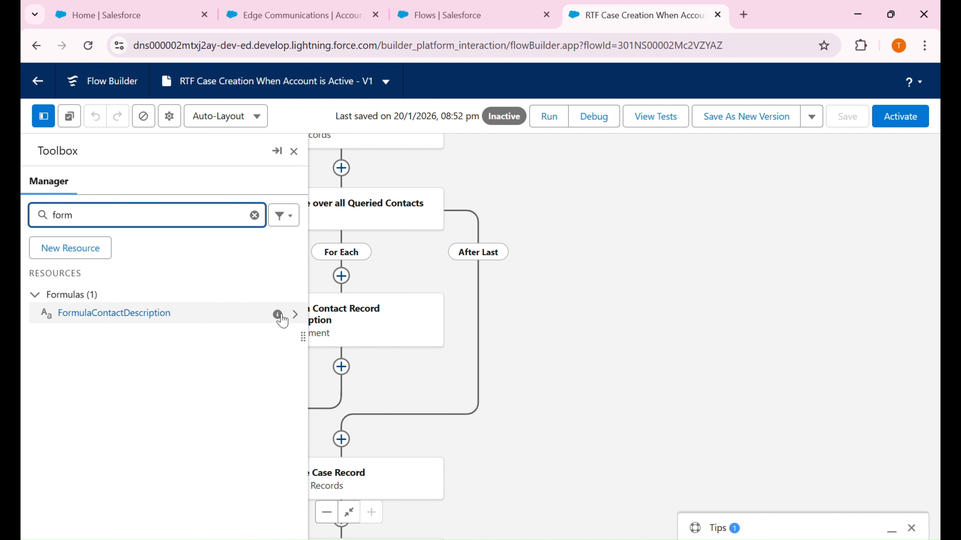
pyautogui.click(299, 320)
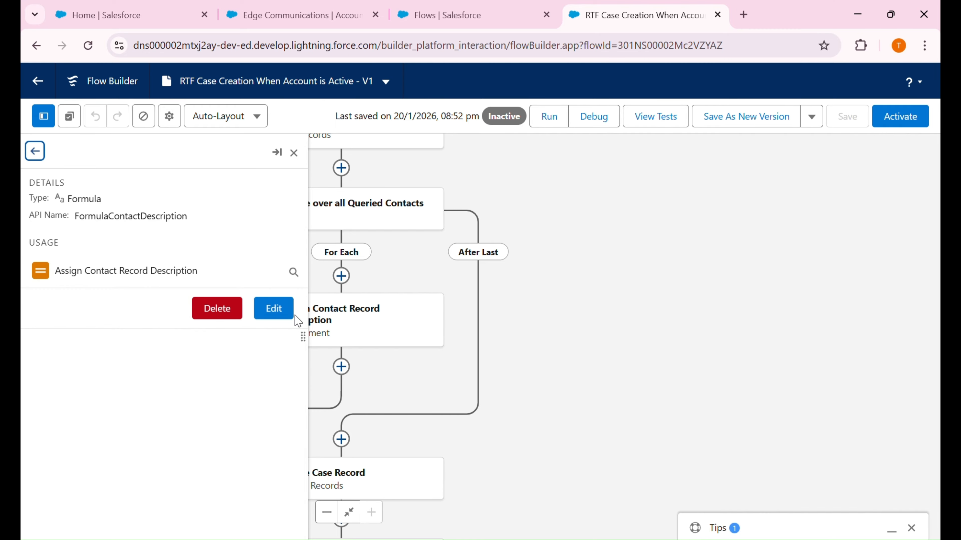
pyautogui.click(274, 308)
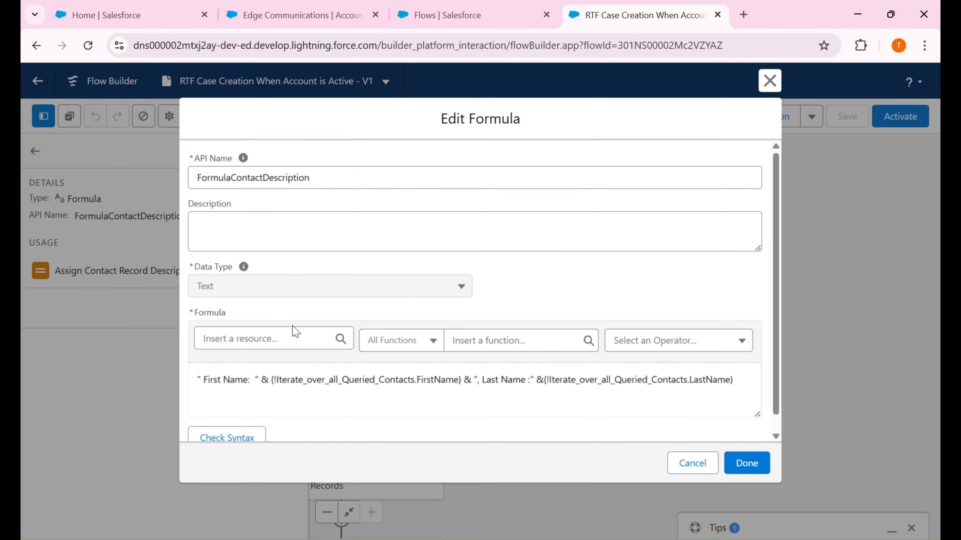
pyautogui.click(541, 386)
pyautogui.click(227, 440)
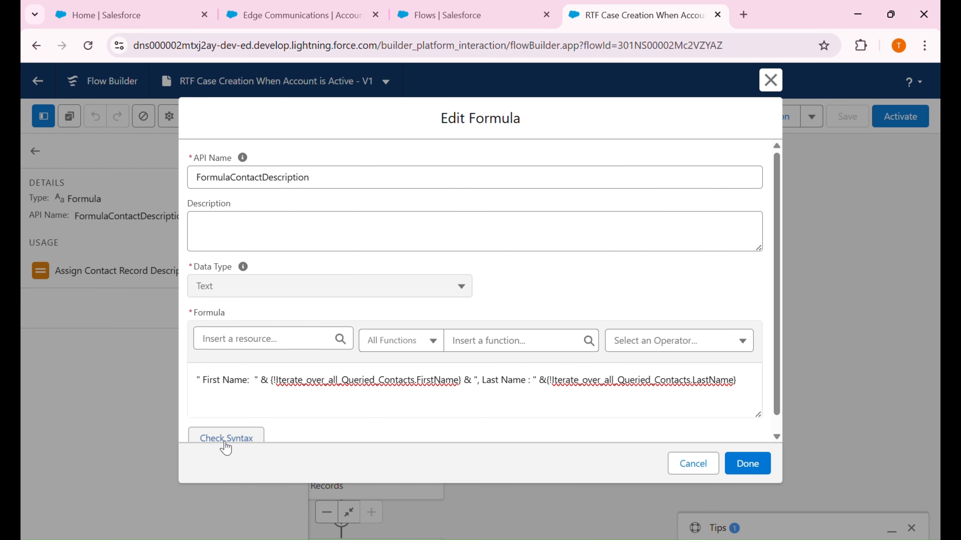
pyautogui.scroll(-1, 412, 424)
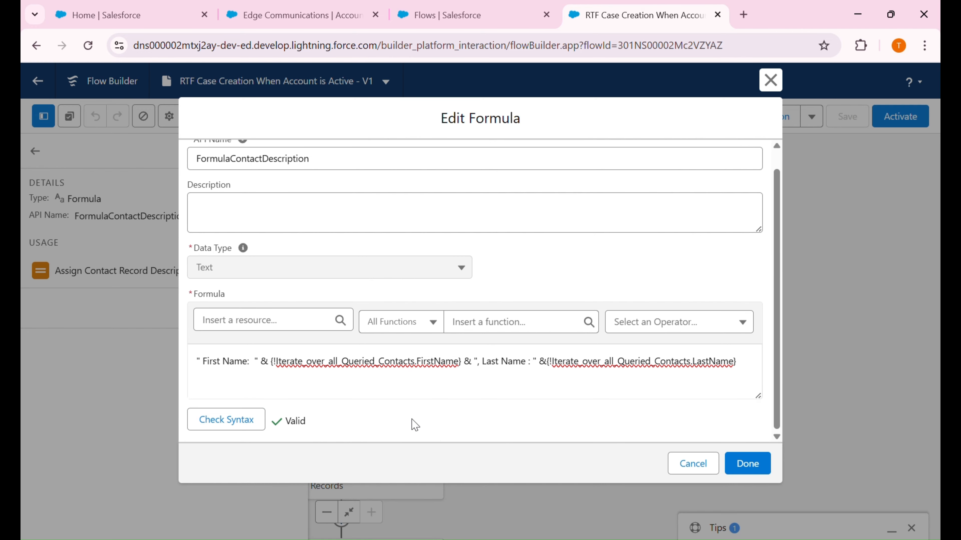
pyautogui.click(751, 470)
# Save the flow and activate it
pyautogui.click(851, 122)
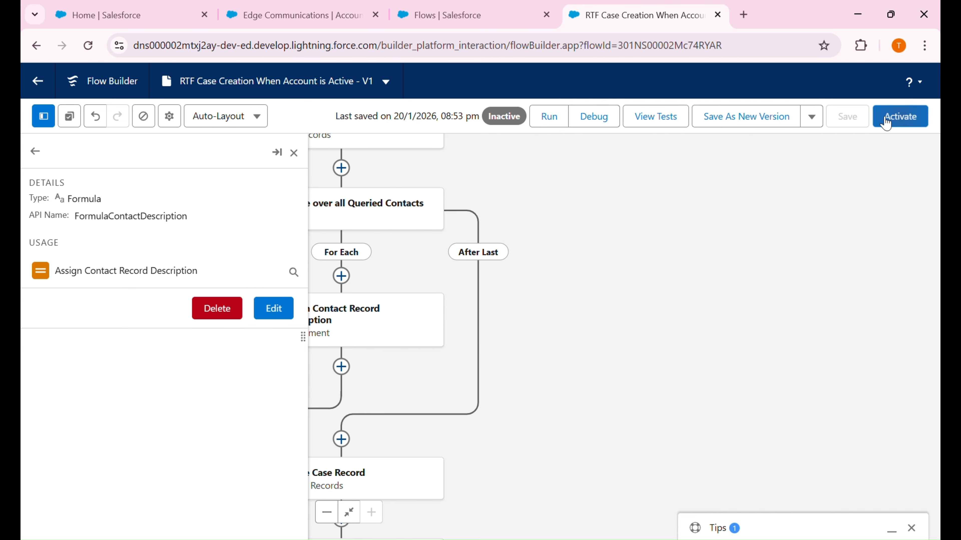
pyautogui.click(880, 117)
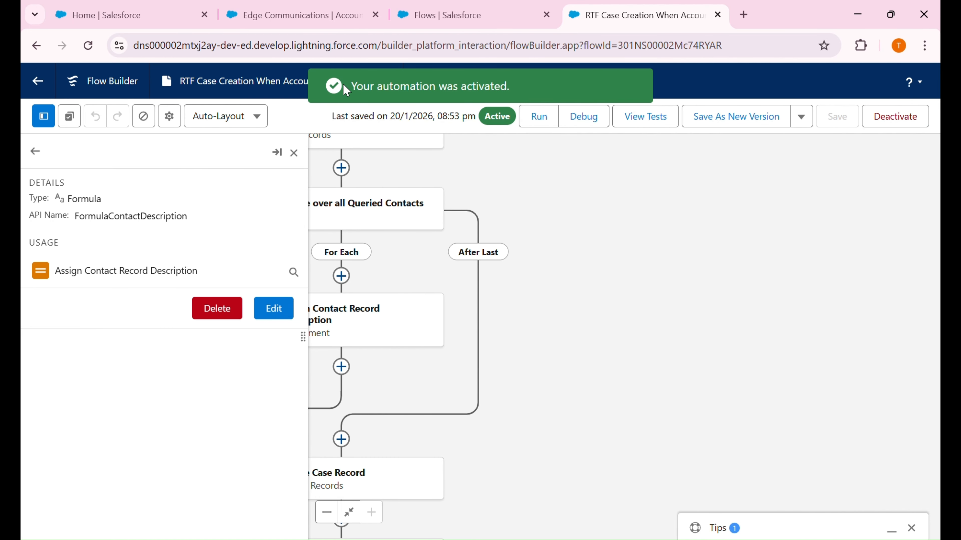
# Open the full list of related cases for the Edge Communications account
pyautogui.click(295, 16)
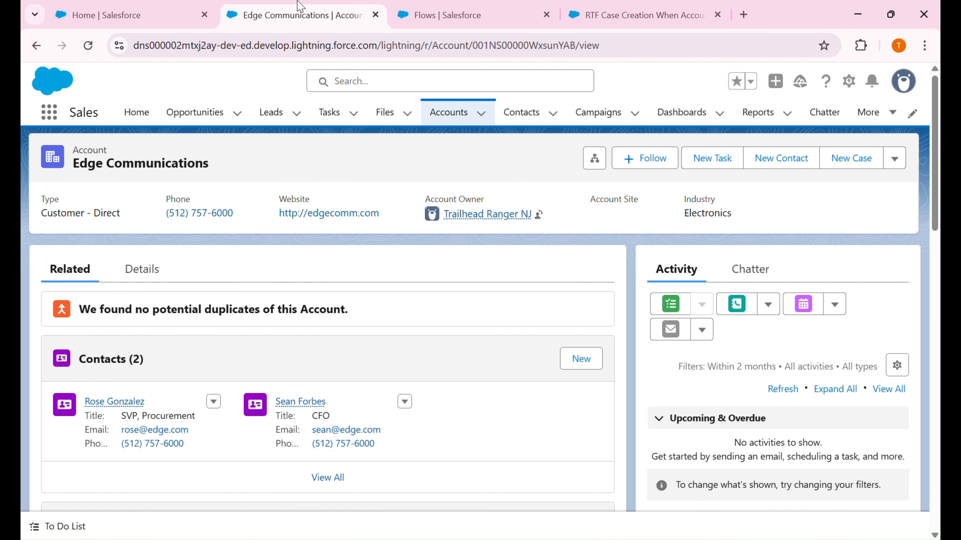
pyautogui.click(147, 280)
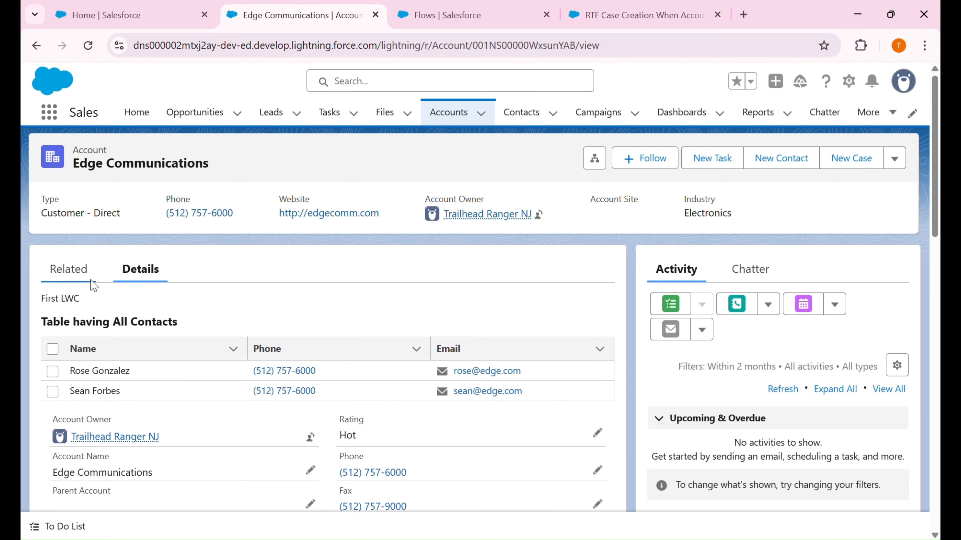
pyautogui.click(90, 282)
pyautogui.scroll(-5, 170, 414)
pyautogui.scroll(-5, 171, 414)
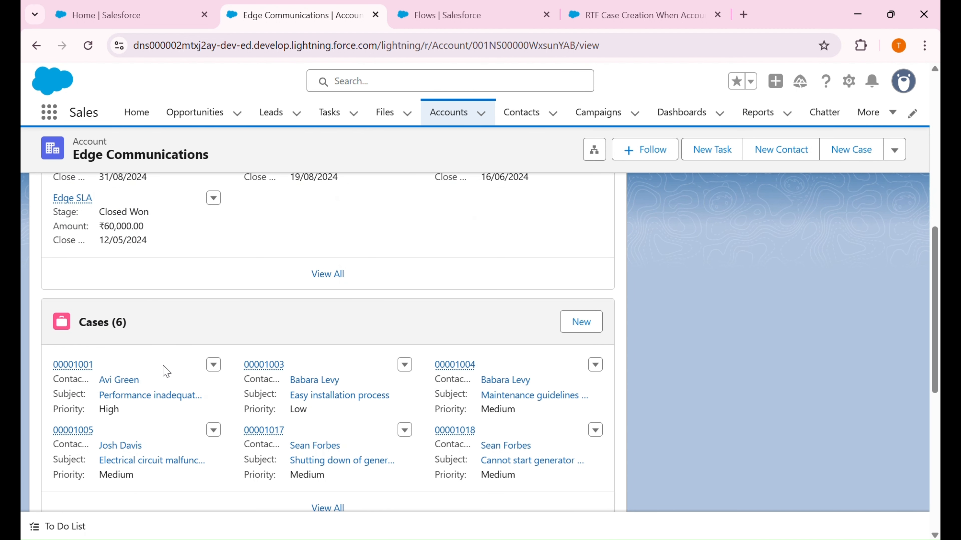
pyautogui.click(329, 507)
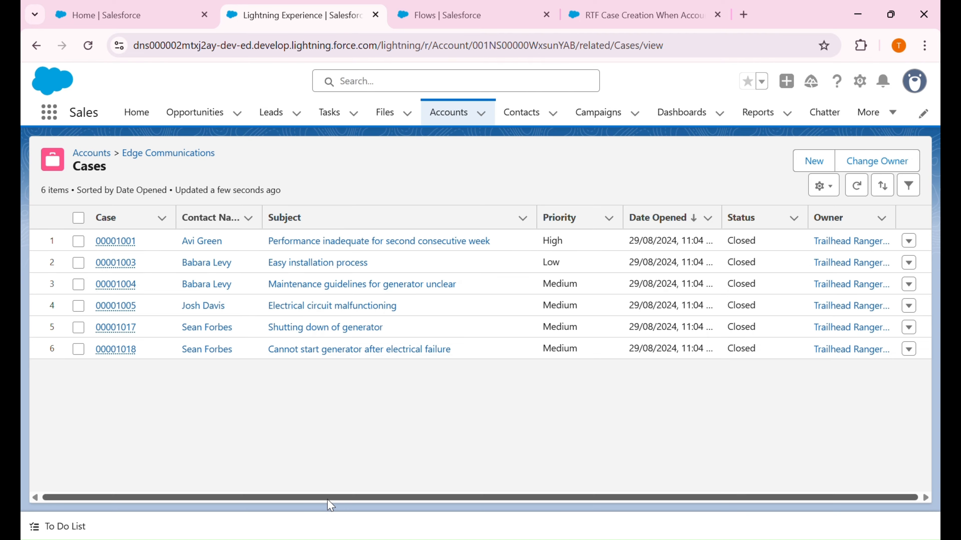
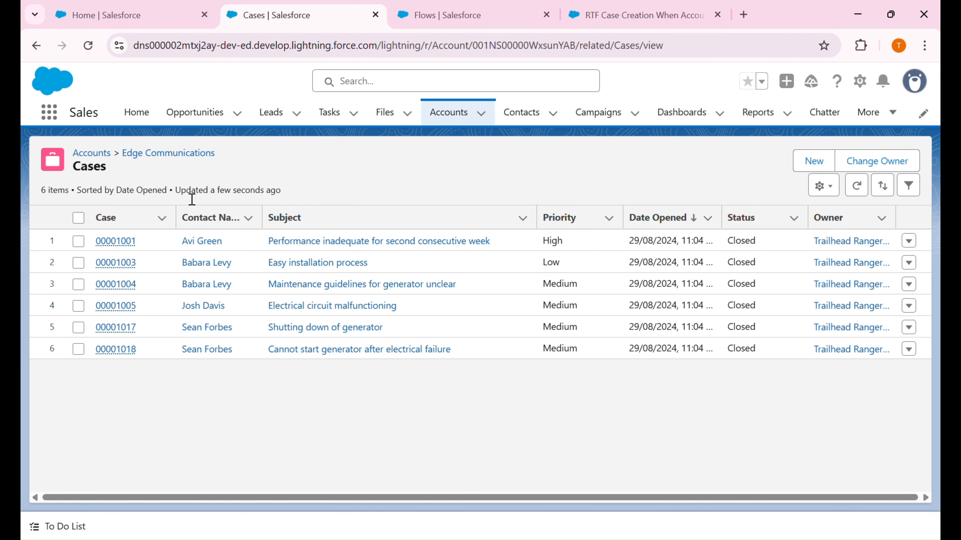
# Open the Edge Communications account in a separate browser tab, set Active to Yes, and save the record
pyautogui.middleClick(197, 153)
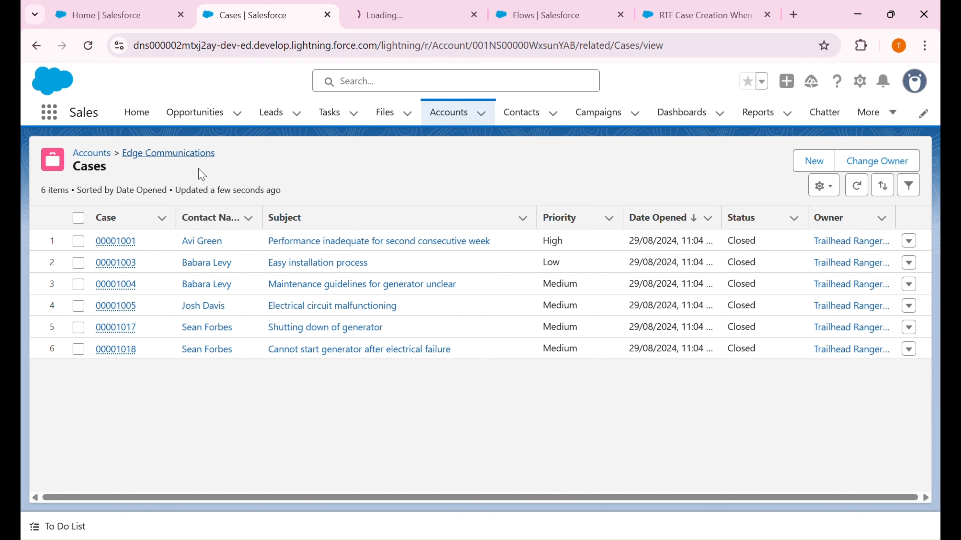
pyautogui.click(364, 15)
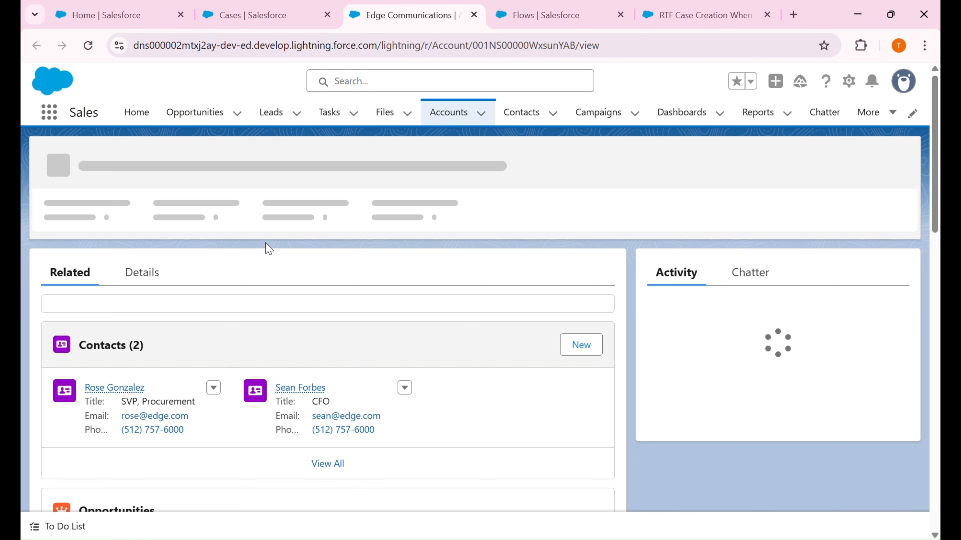
pyautogui.click(146, 269)
pyautogui.click(563, 6)
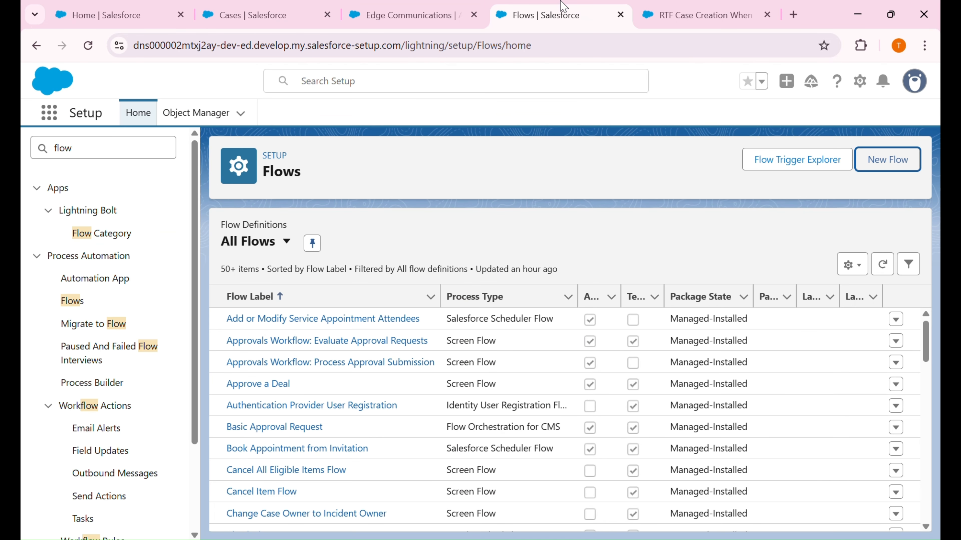
pyautogui.click(698, 8)
pyautogui.click(439, 7)
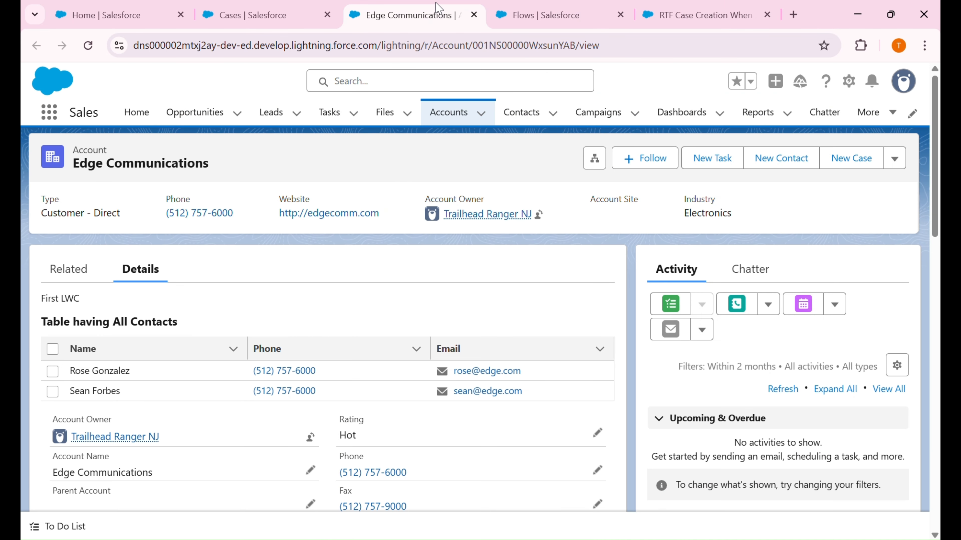
pyautogui.scroll(-15, 208, 414)
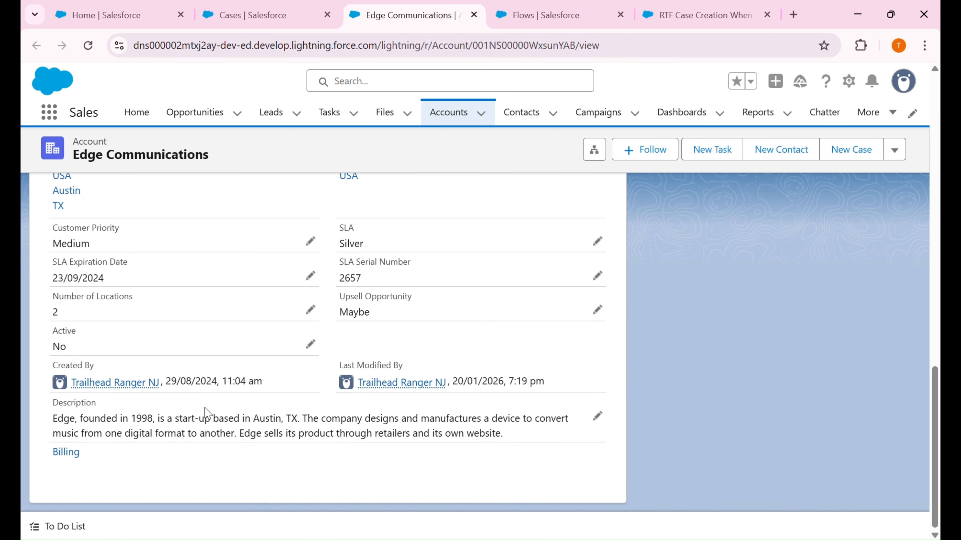
pyautogui.click(311, 344)
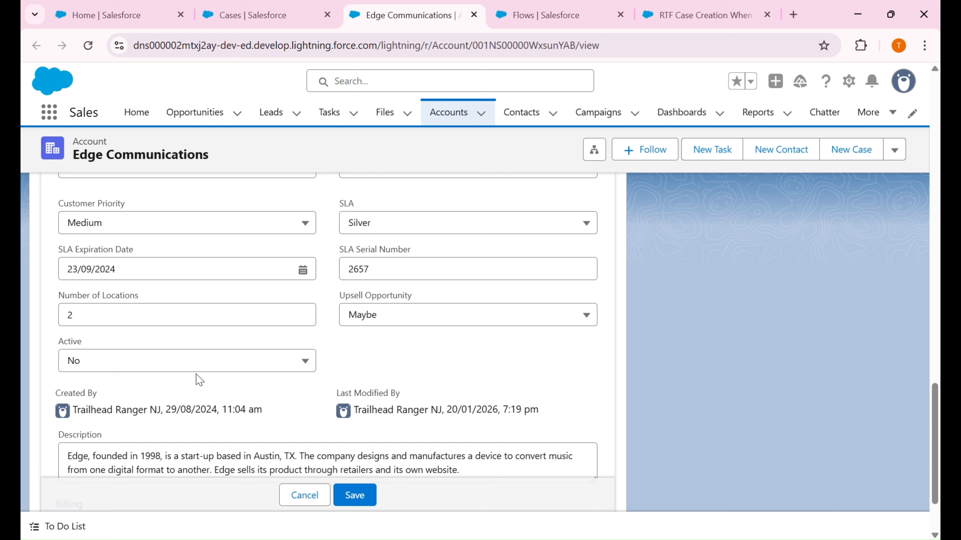
pyautogui.click(198, 365)
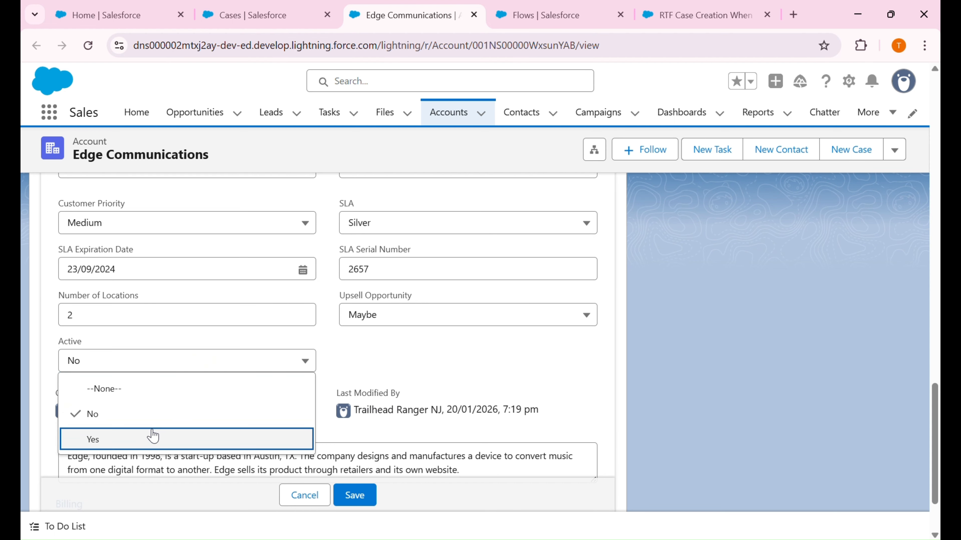
pyautogui.click(151, 438)
pyautogui.click(346, 501)
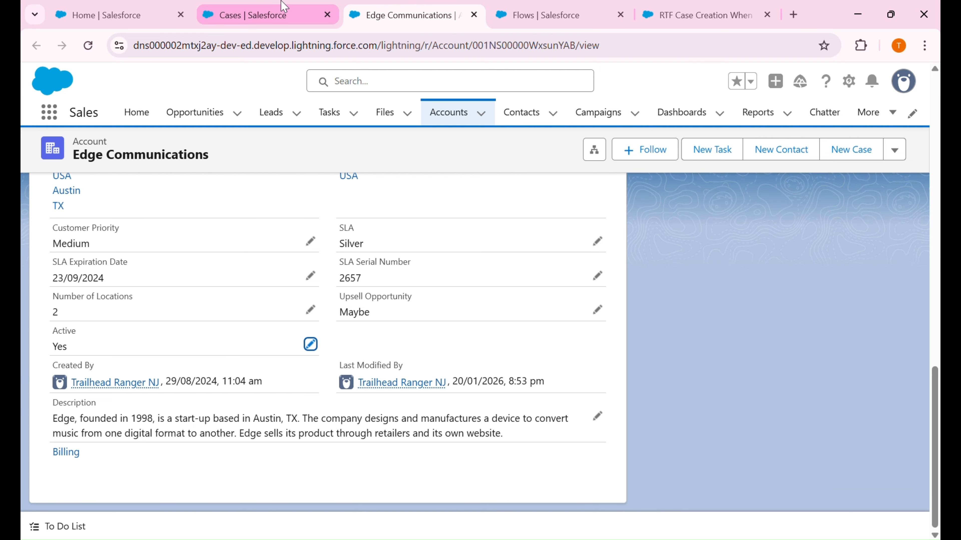
# Refresh the account's related cases list and open the case with the subject Active Account
pyautogui.click(265, 14)
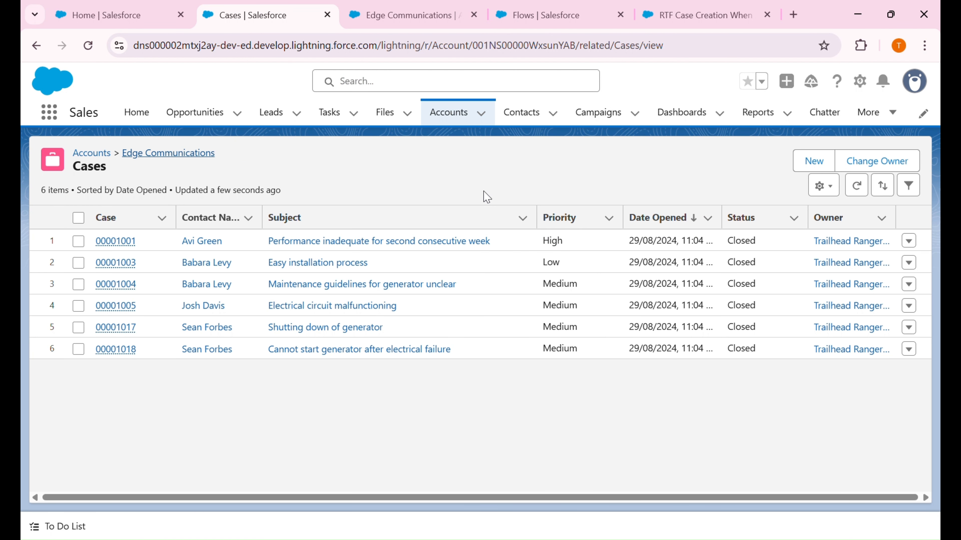
pyautogui.click(87, 53)
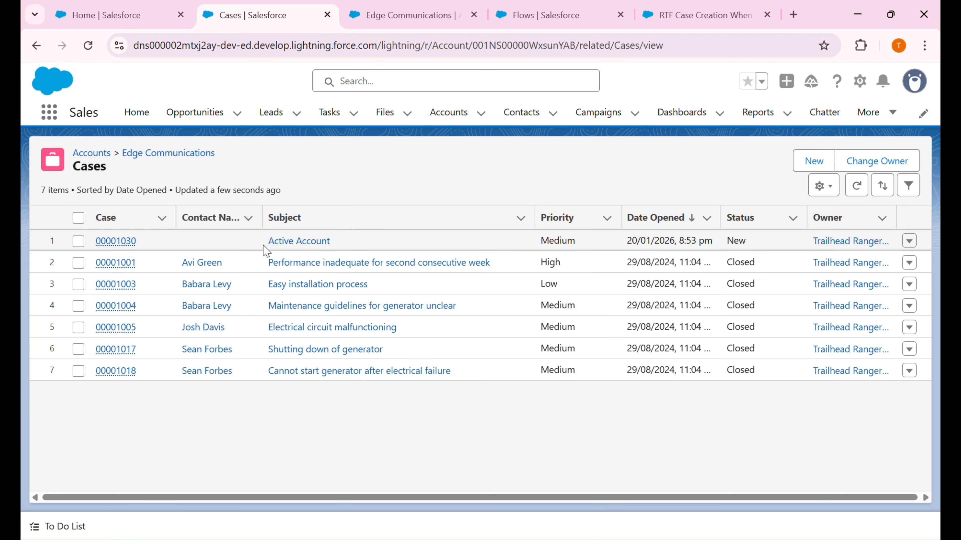
pyautogui.moveTo(267, 248); pyautogui.dragTo(351, 245)
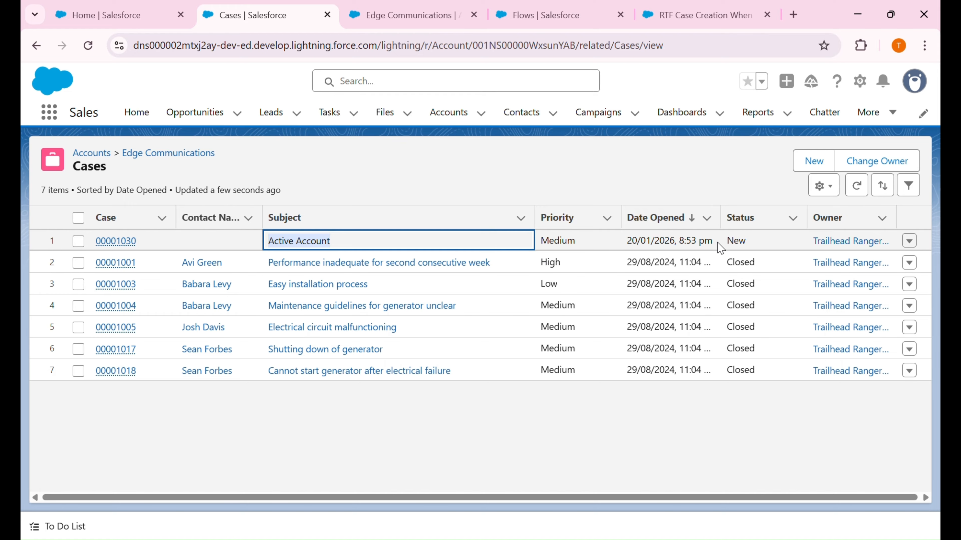
pyautogui.click(125, 242)
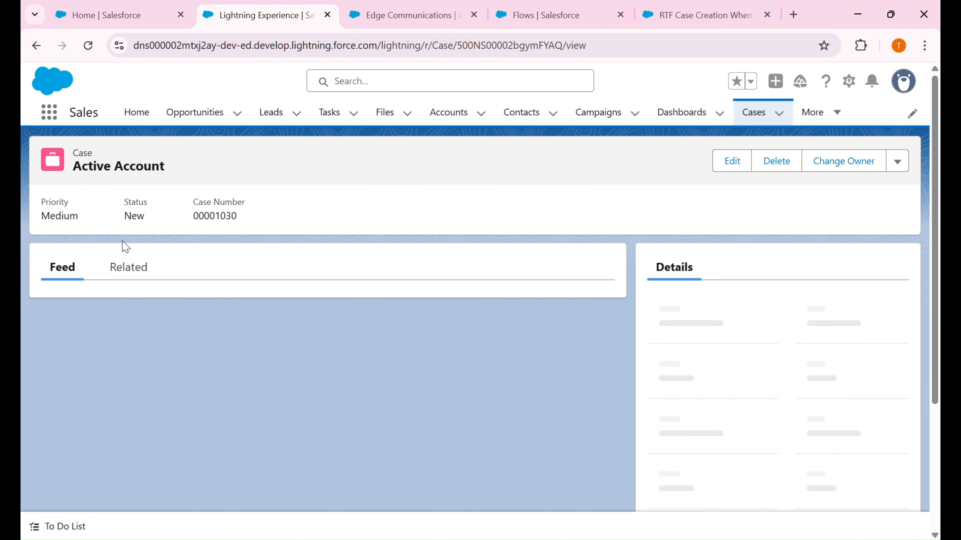
# Review the Active Account case's details, checking the contact names listed in its description
pyautogui.scroll(-5, 438, 407)
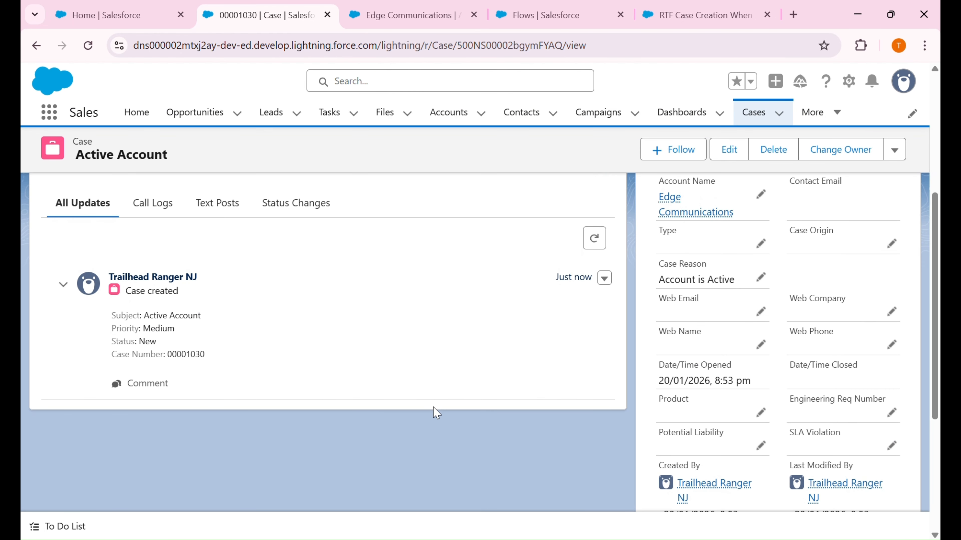
pyautogui.scroll(-5, 437, 412)
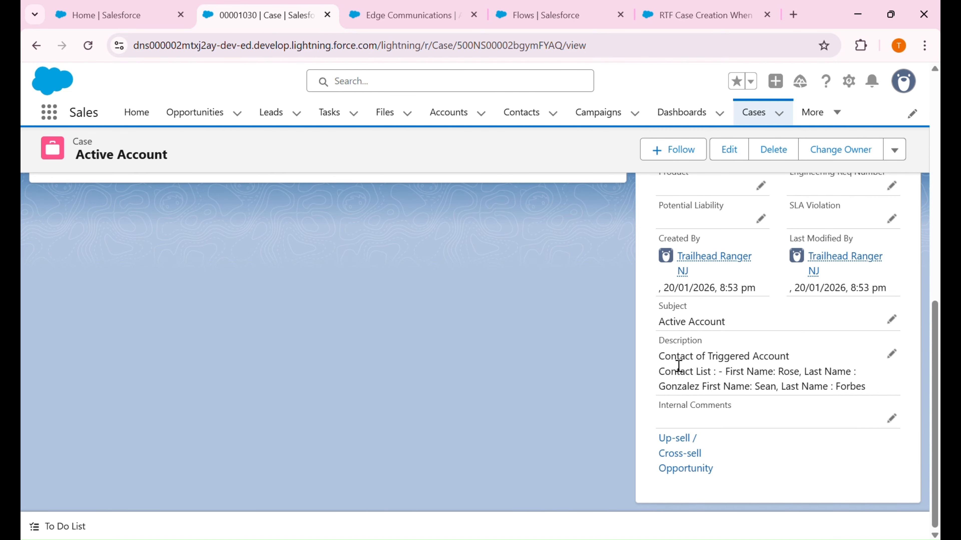
pyautogui.moveTo(733, 382); pyautogui.dragTo(846, 383)
pyautogui.moveTo(702, 394); pyautogui.dragTo(873, 392)
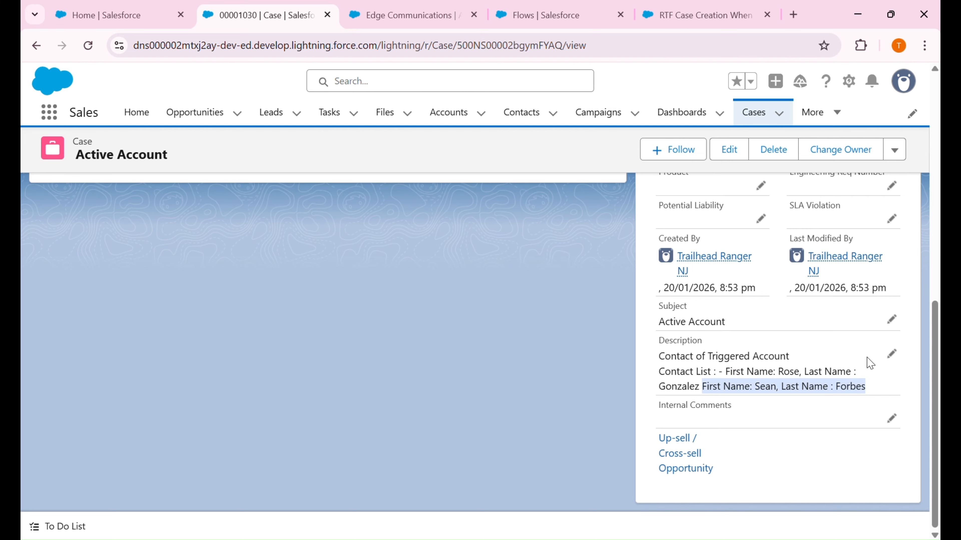
# Try placing each contact's entry on its own line in the Active Account case's description
pyautogui.click(889, 363)
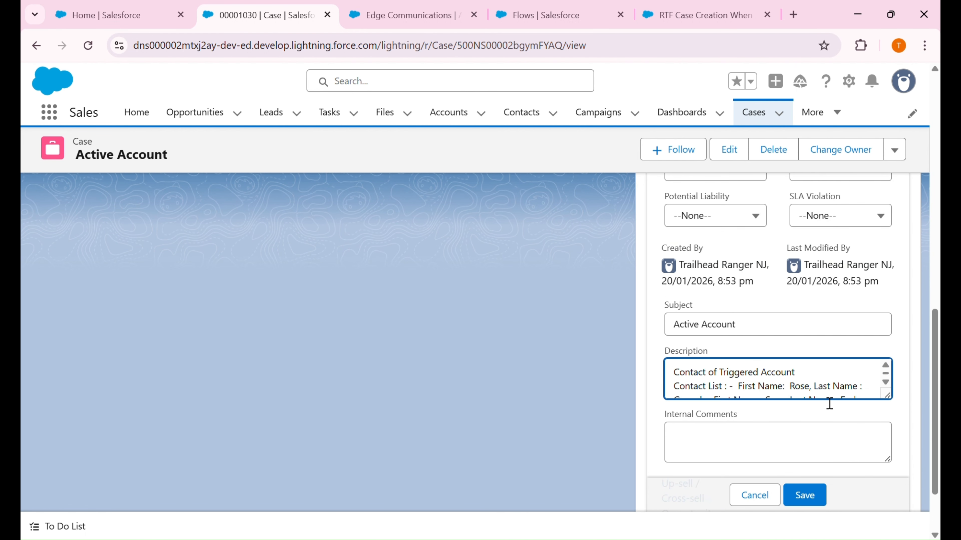
pyautogui.scroll(-1, 799, 397)
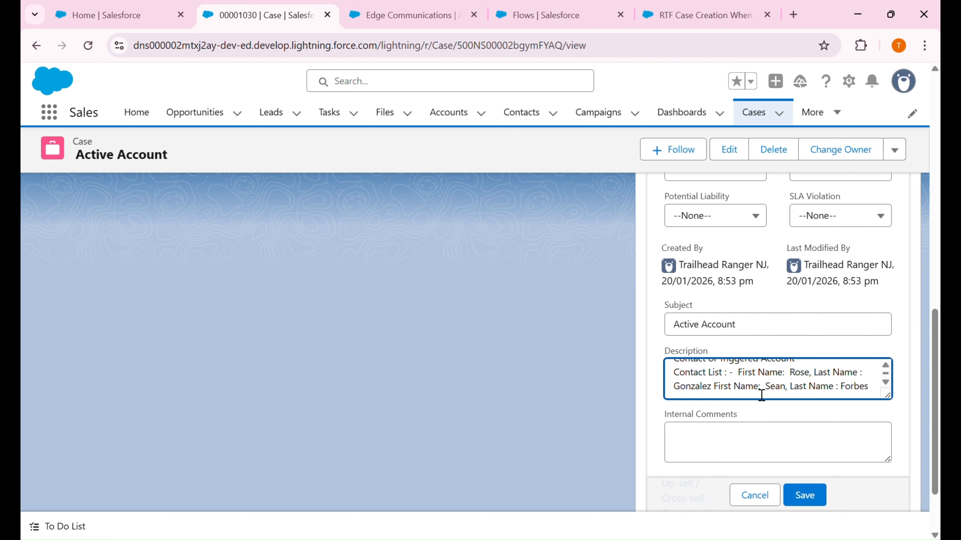
pyautogui.press('Return')
pyautogui.scroll(-1, 762, 395)
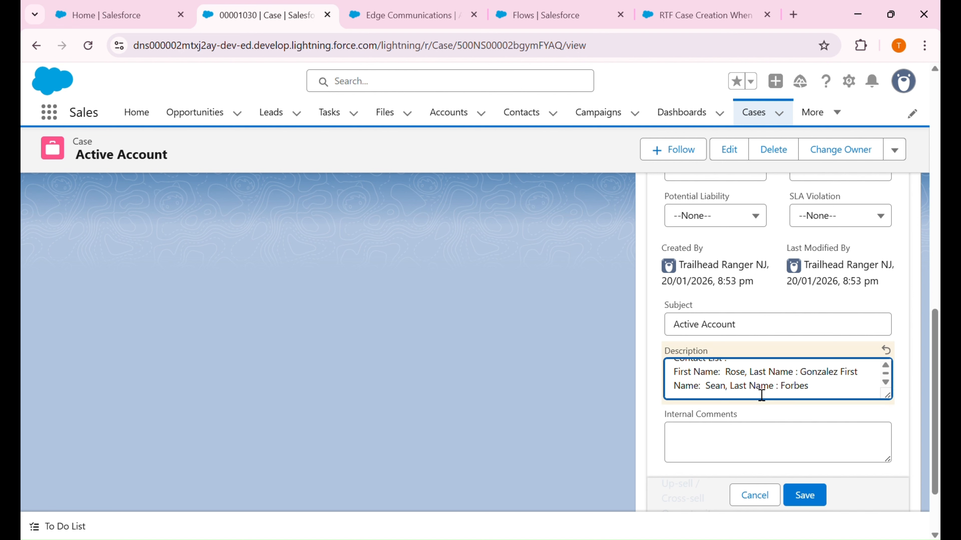
pyautogui.click(845, 380)
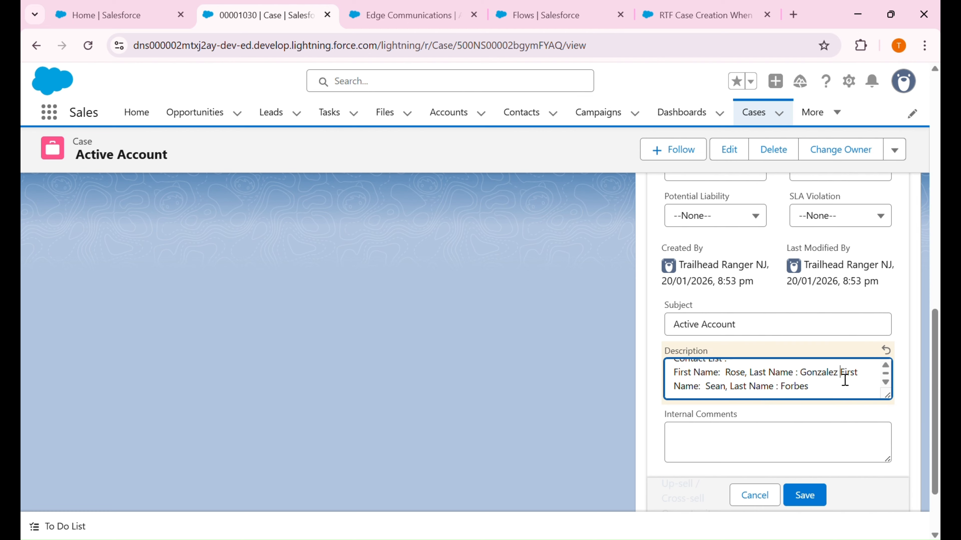
pyautogui.press('Return')
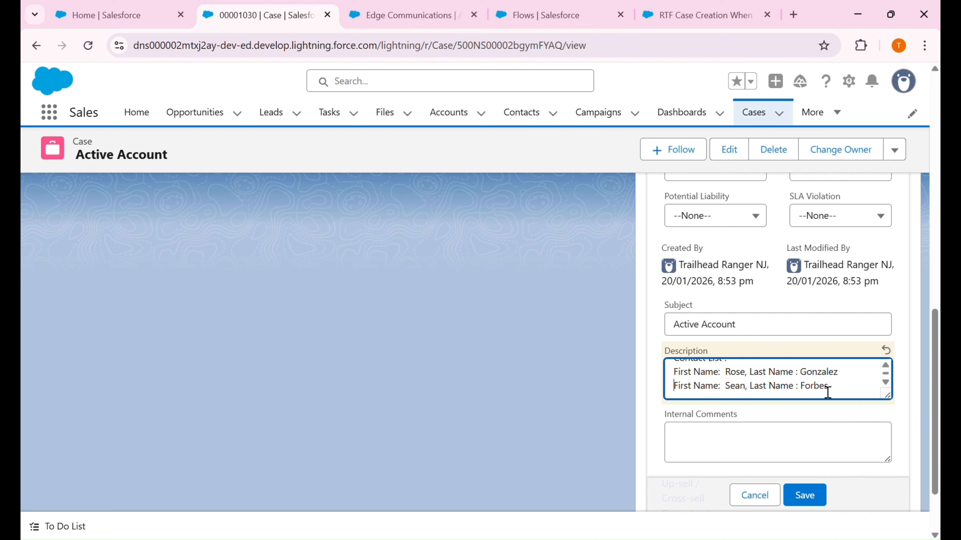
pyautogui.scroll(1, 828, 390)
pyautogui.scroll(-1, 828, 390)
pyautogui.click(756, 497)
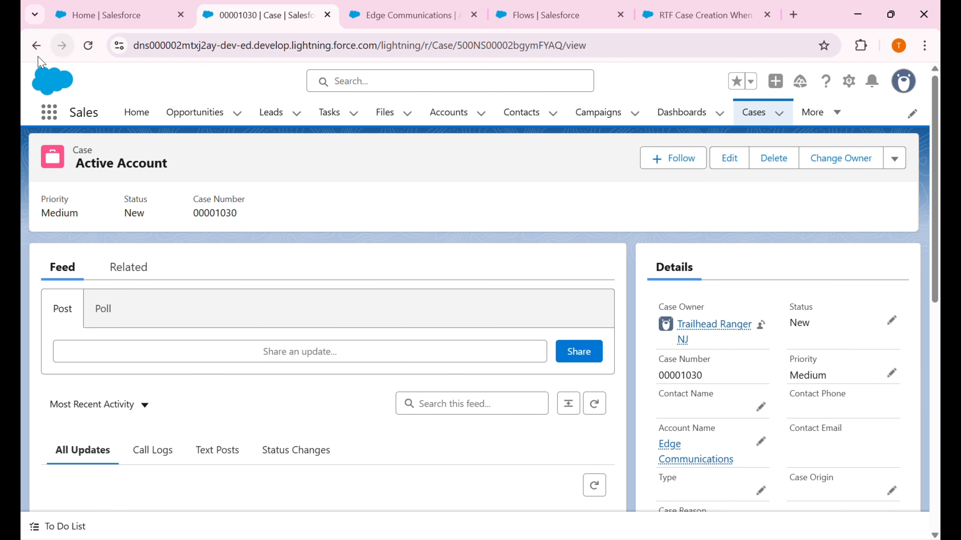
# Return to the Edge Communications account record, set Active to No, and save it
pyautogui.click(36, 45)
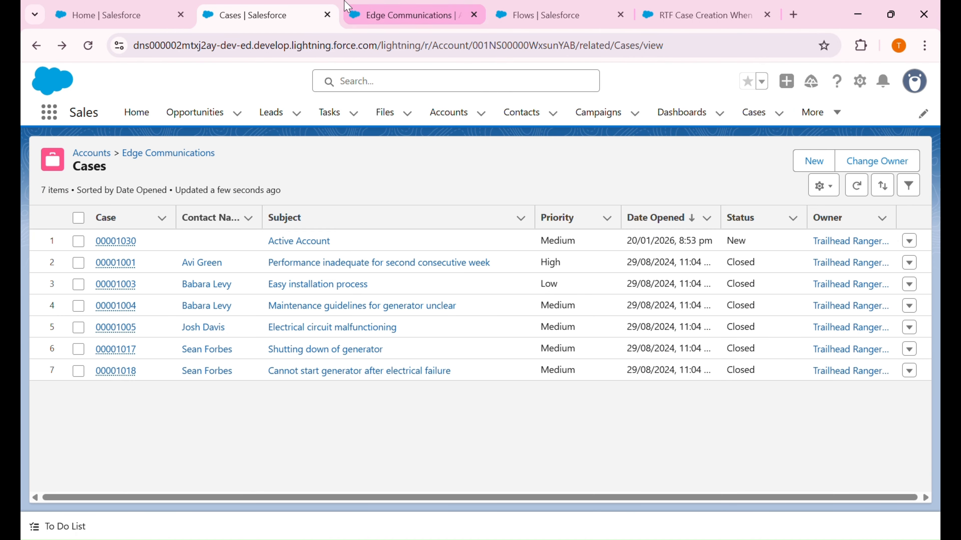
pyautogui.click(348, 7)
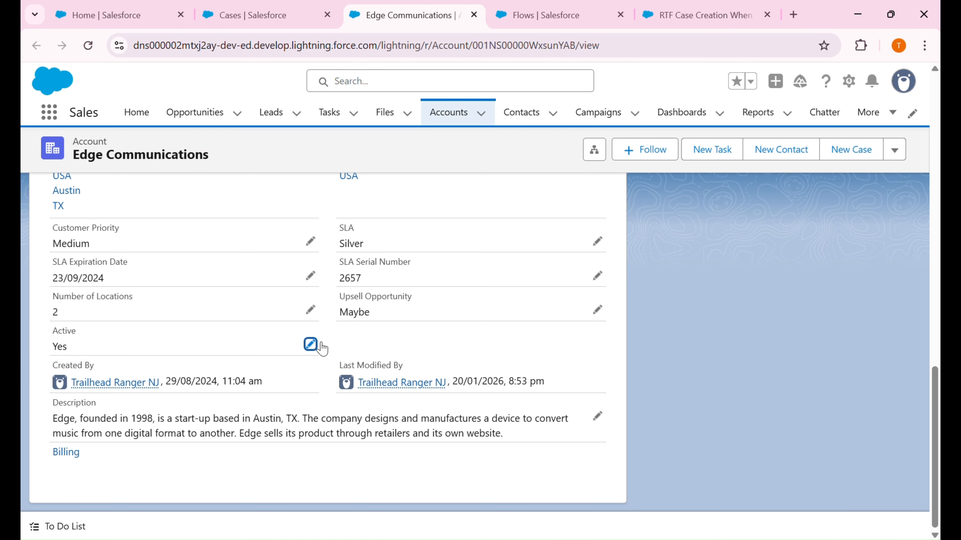
pyautogui.click(311, 344)
pyautogui.click(249, 392)
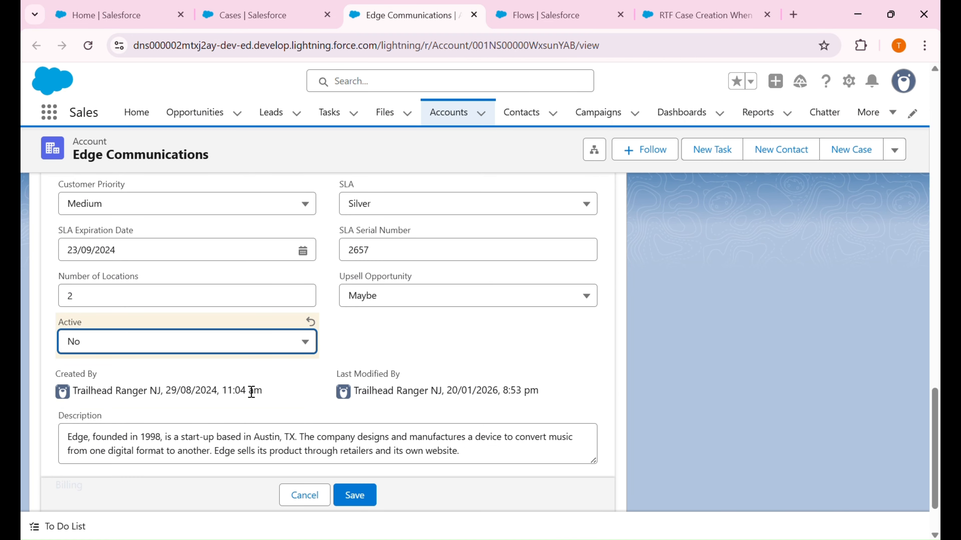
pyautogui.click(369, 502)
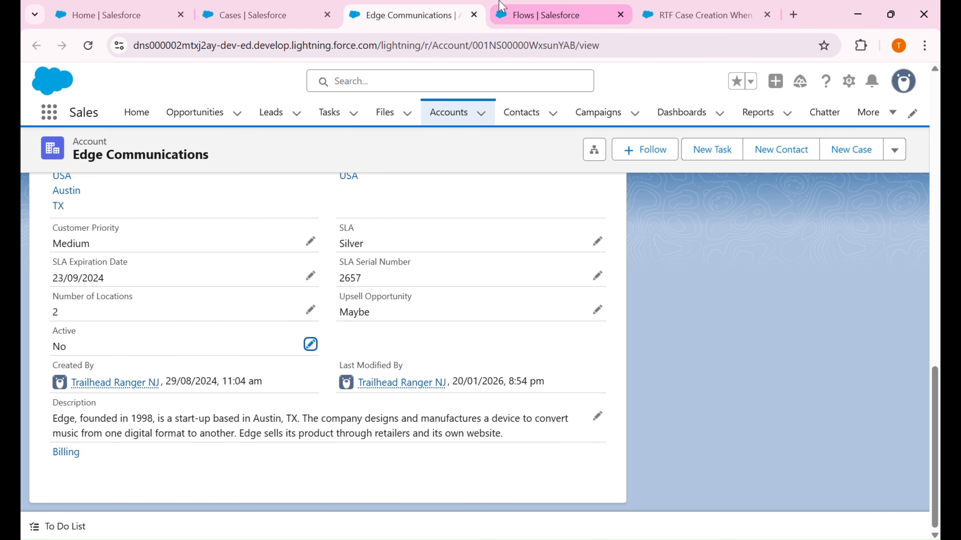
# Save the RTF Case Creation When Account is Active flow as a new version
pyautogui.click(502, 7)
pyautogui.click(654, 7)
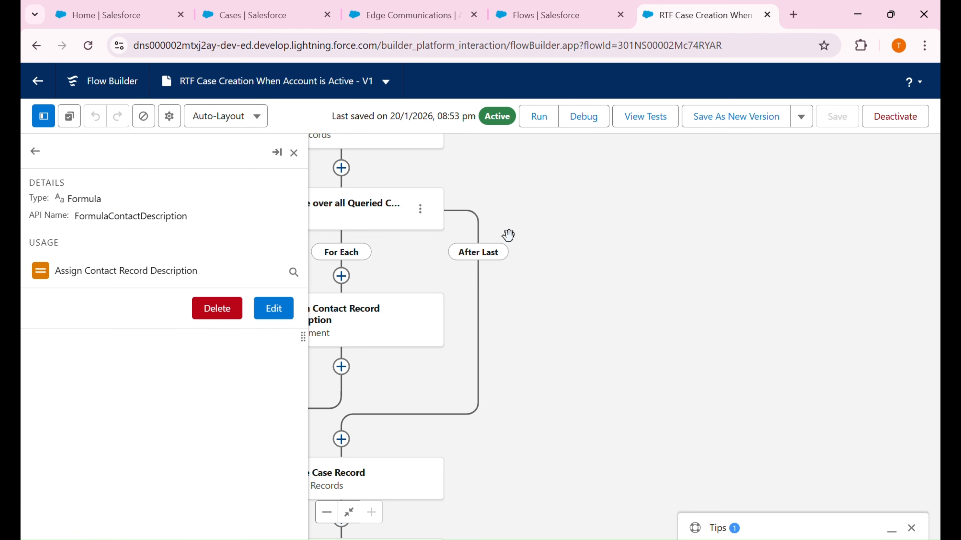
pyautogui.click(731, 125)
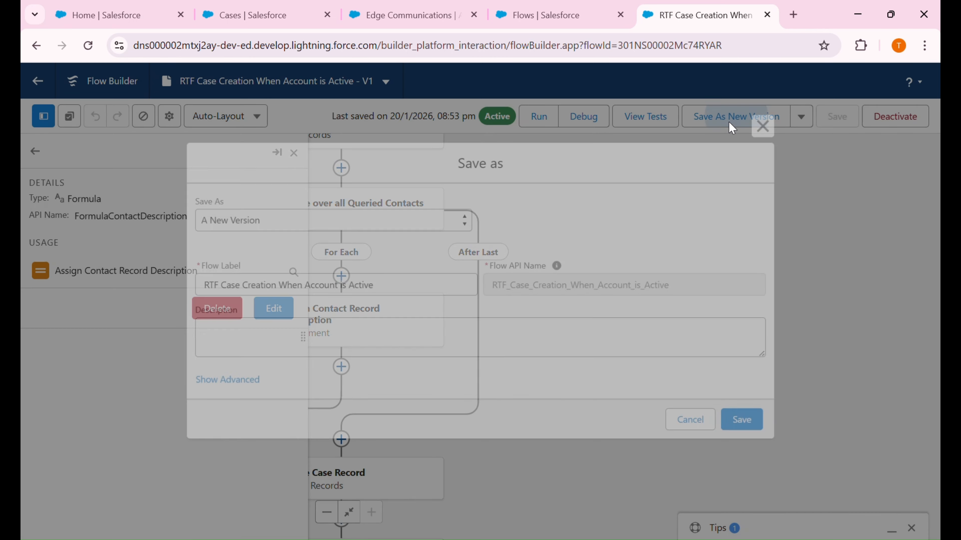
pyautogui.click(742, 419)
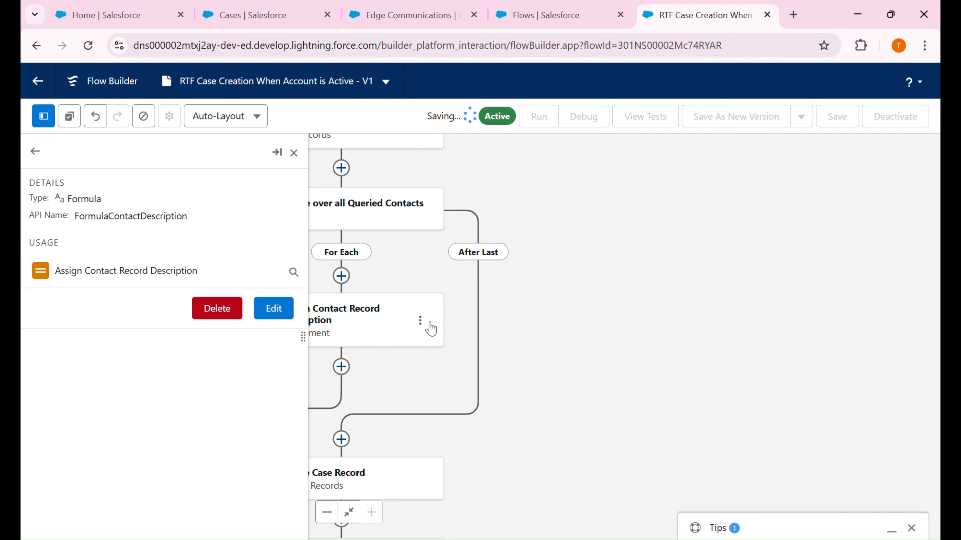
# Search the flow's resources for "desc" and open the CaseDescription text template for editing
pyautogui.click(35, 152)
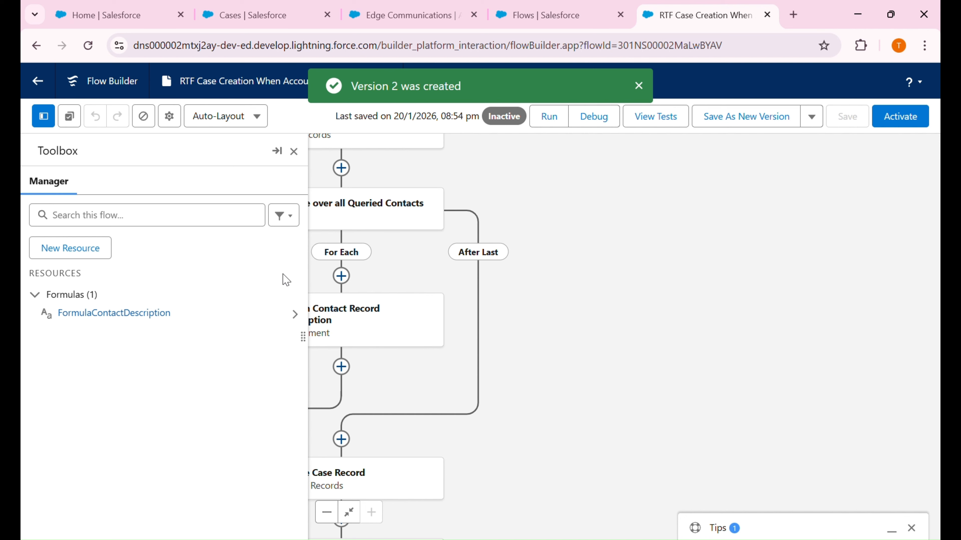
pyautogui.click(226, 217)
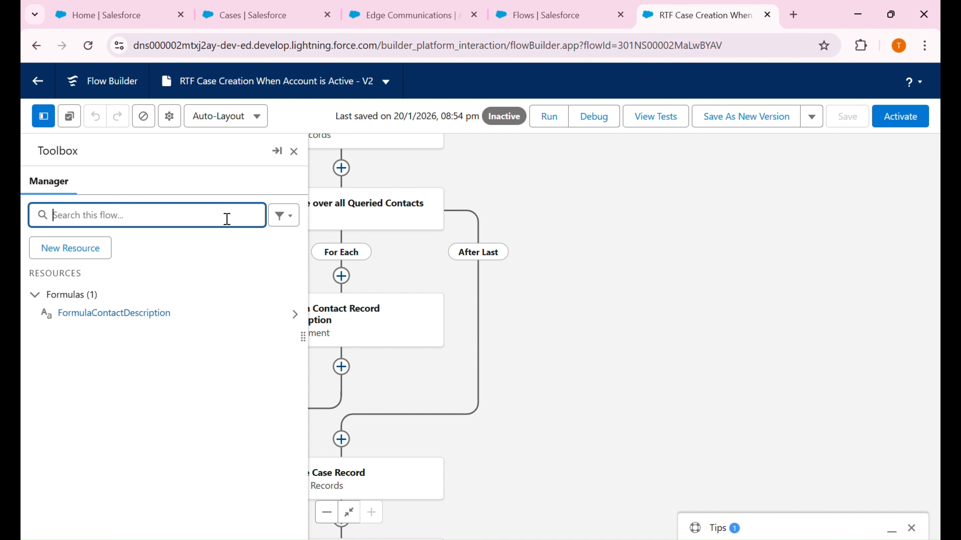
pyautogui.write('desc')
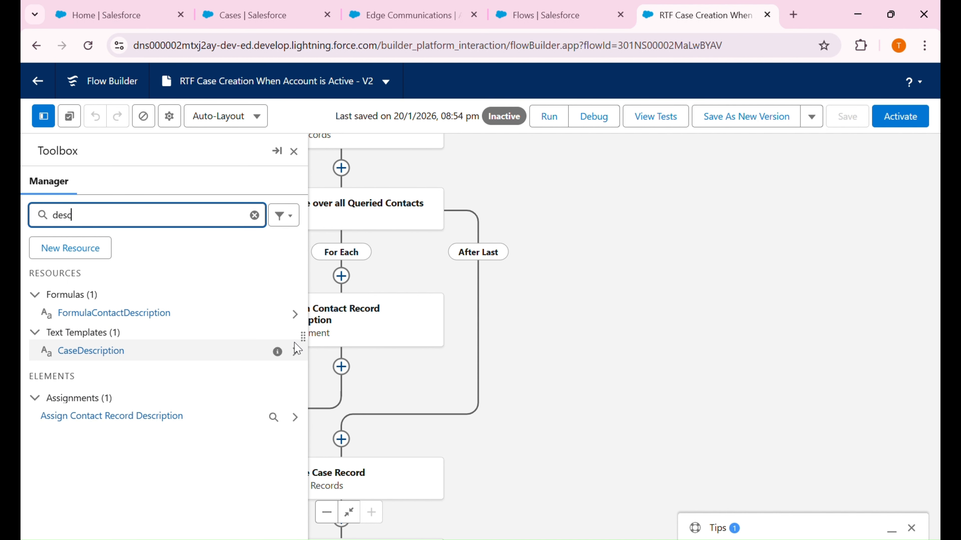
pyautogui.click(295, 352)
pyautogui.click(274, 308)
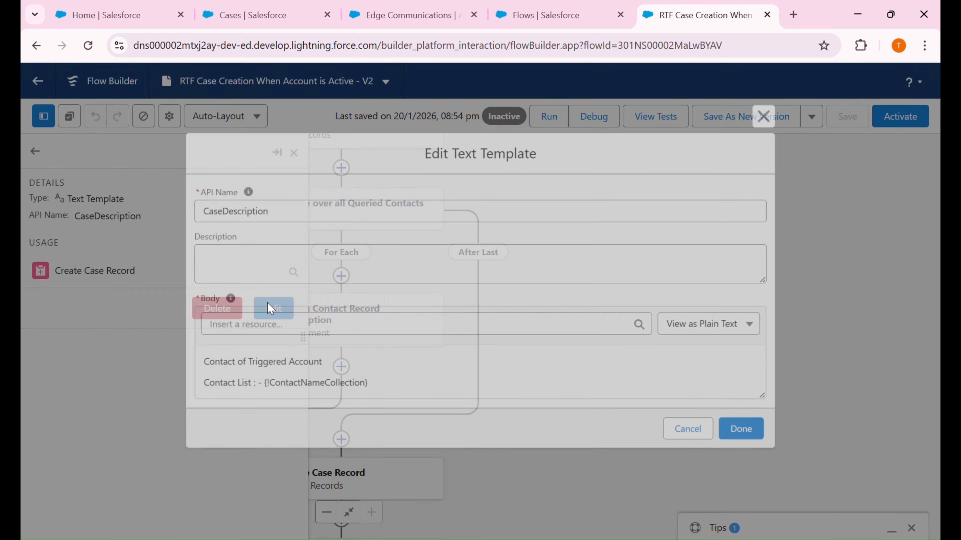
# Open the Active Account case in a separate browser tab and insert a line break after "Contact List : -" in its description
pyautogui.click(273, 8)
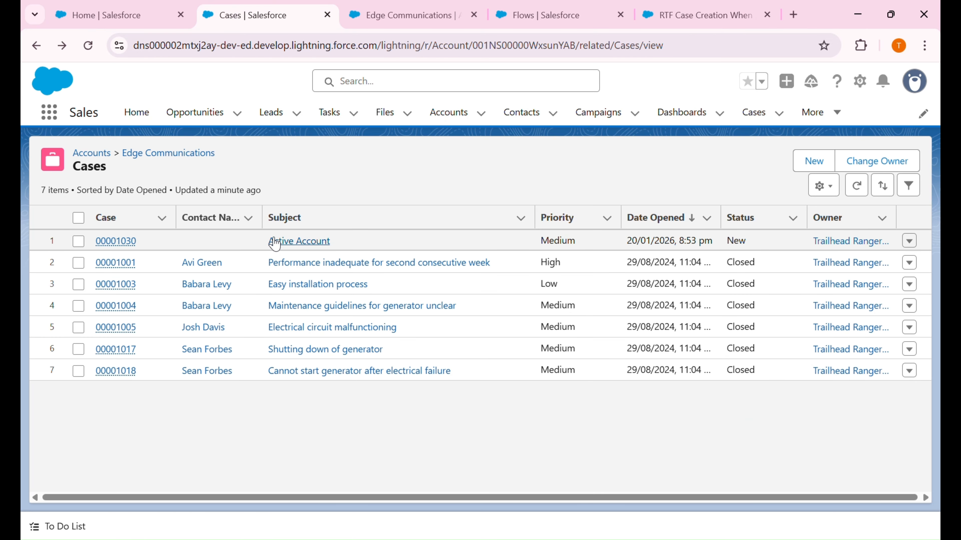
pyautogui.moveTo(125, 241)
pyautogui.keyDown('ctrl'); pyautogui.click(373, 138); pyautogui.keyUp('ctrl')
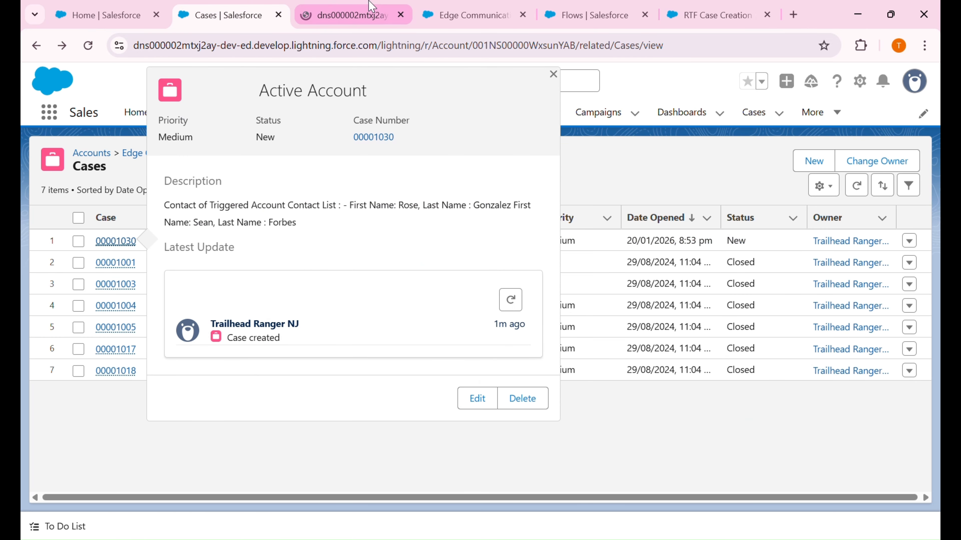
pyautogui.click(351, 15)
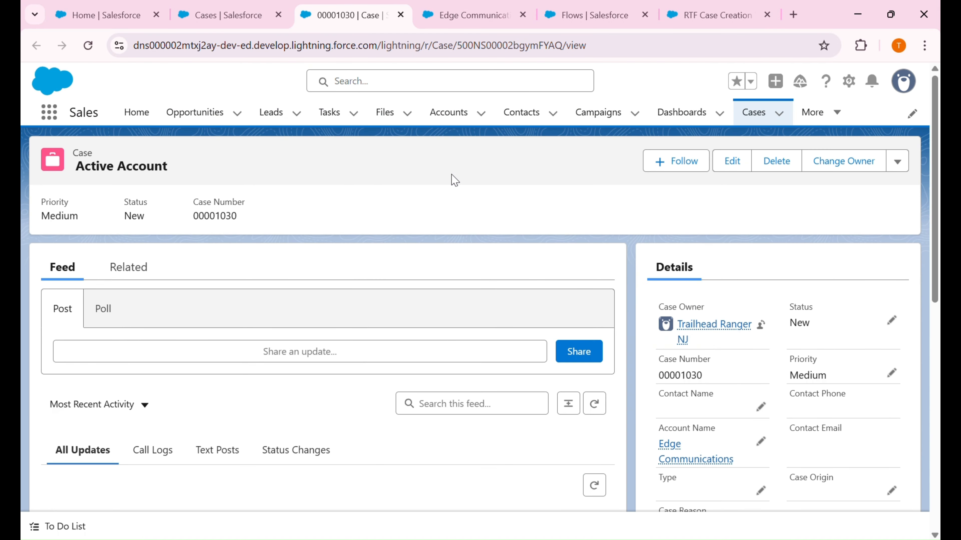
pyautogui.scroll(-5, 844, 373)
pyautogui.scroll(-4, 805, 414)
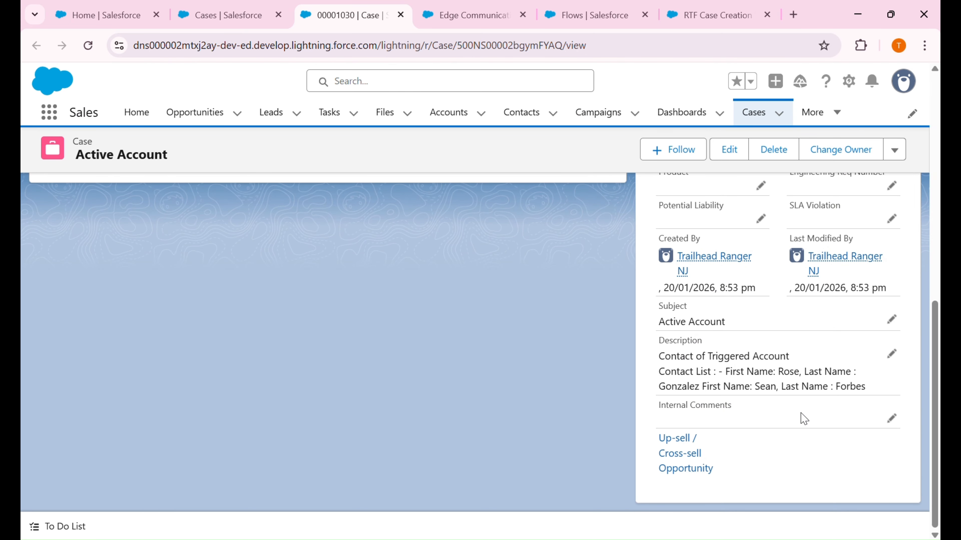
pyautogui.click(891, 354)
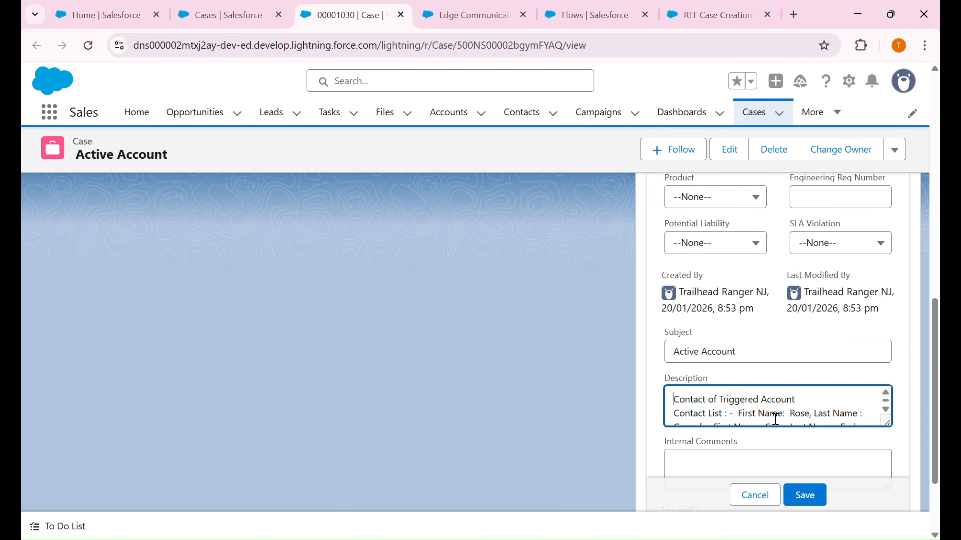
pyautogui.moveTo(679, 416); pyautogui.dragTo(744, 420)
pyautogui.click(744, 410)
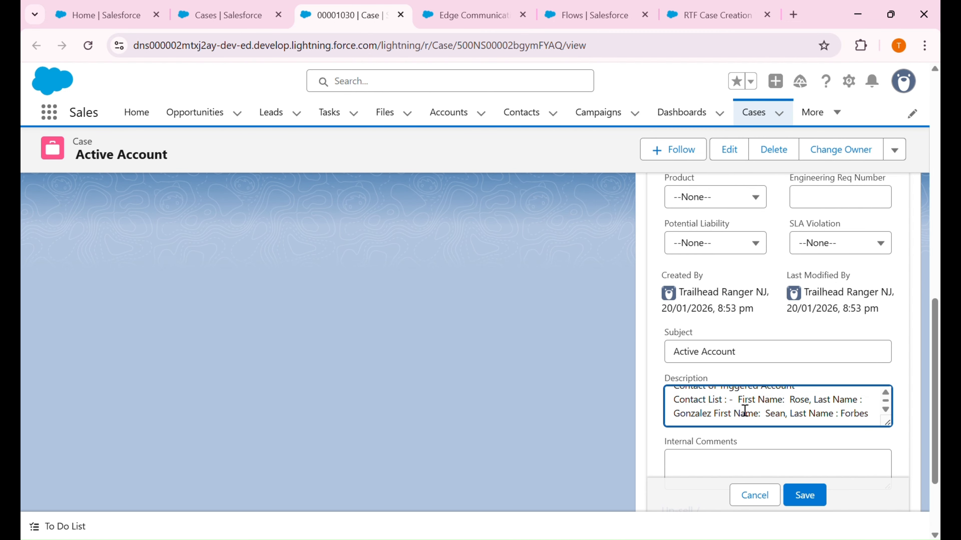
pyautogui.press('Return')
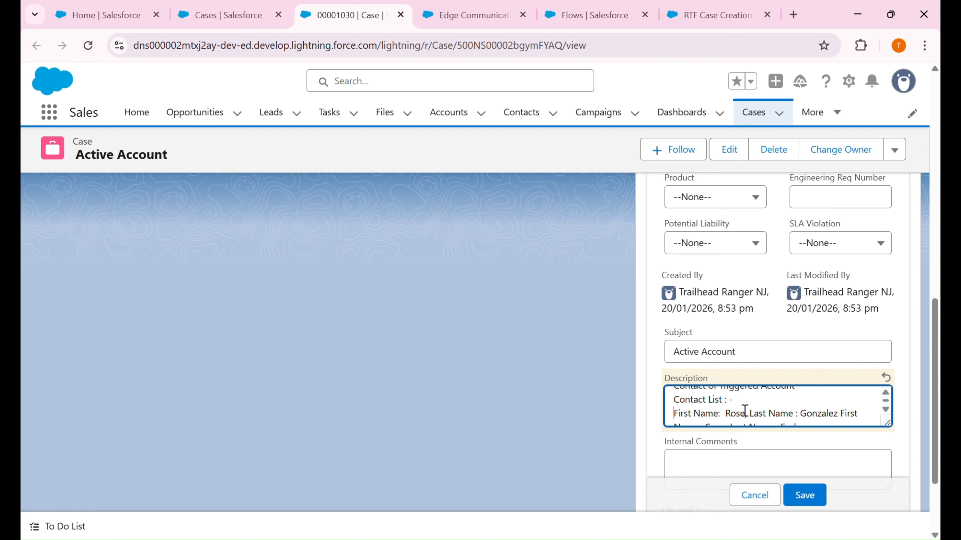
# In the flow's CaseDescription text template, move {!ContactNameCollection} onto its own line below "Contact List : -" and accept the edit
pyautogui.click(454, 14)
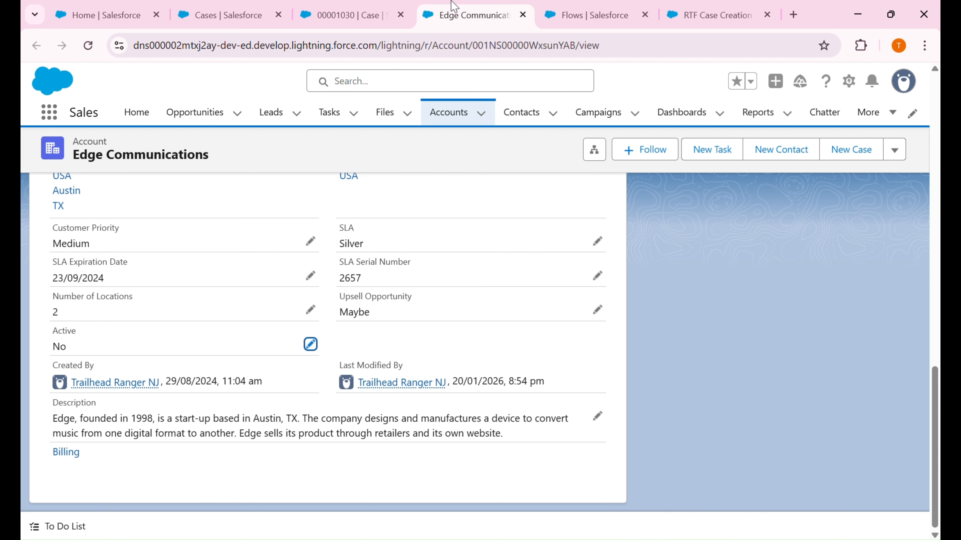
pyautogui.click(552, 7)
pyautogui.click(713, 15)
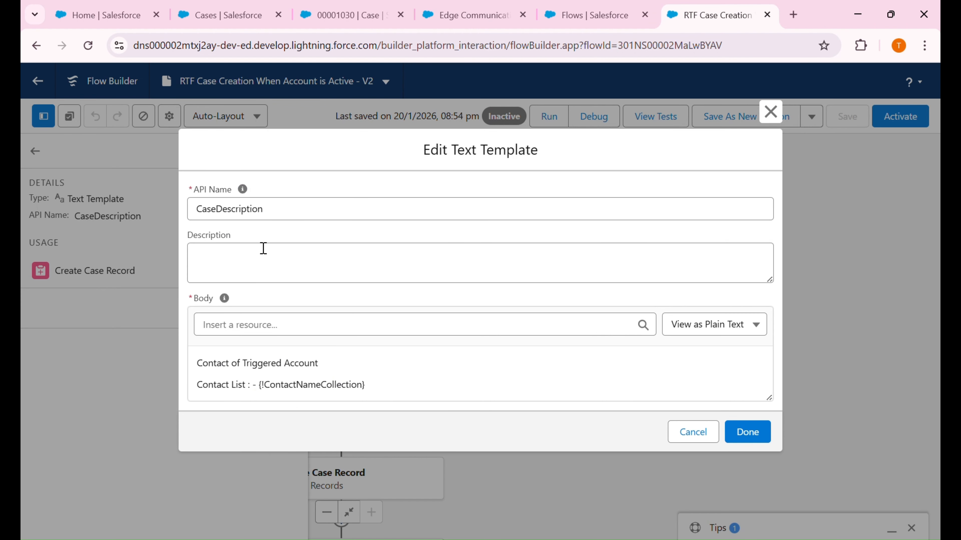
pyautogui.click(269, 390)
pyautogui.press('Return')
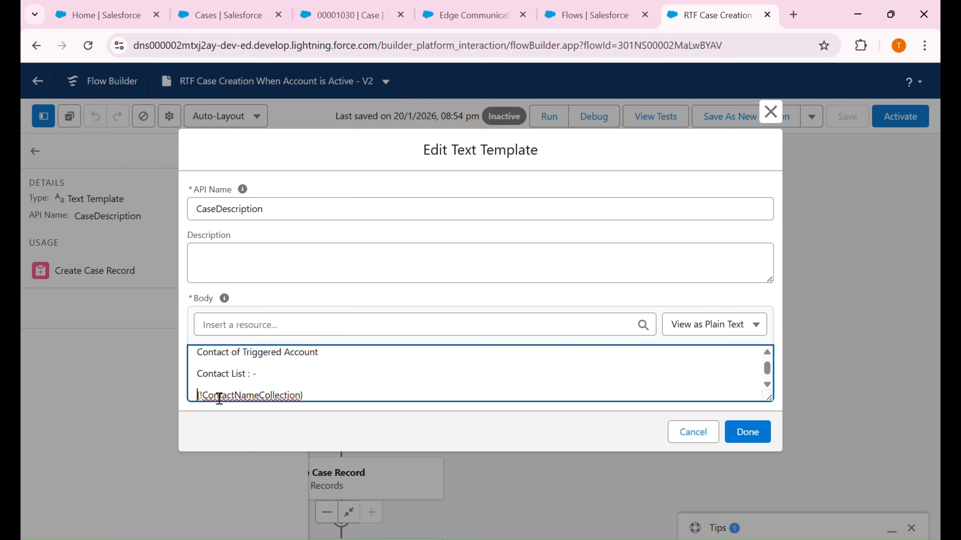
pyautogui.moveTo(203, 400); pyautogui.dragTo(344, 403)
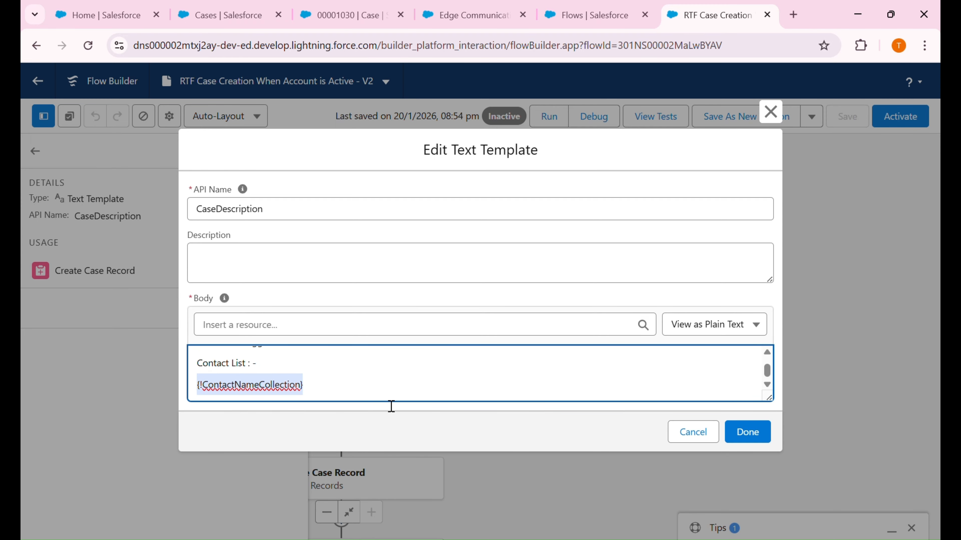
pyautogui.click(756, 434)
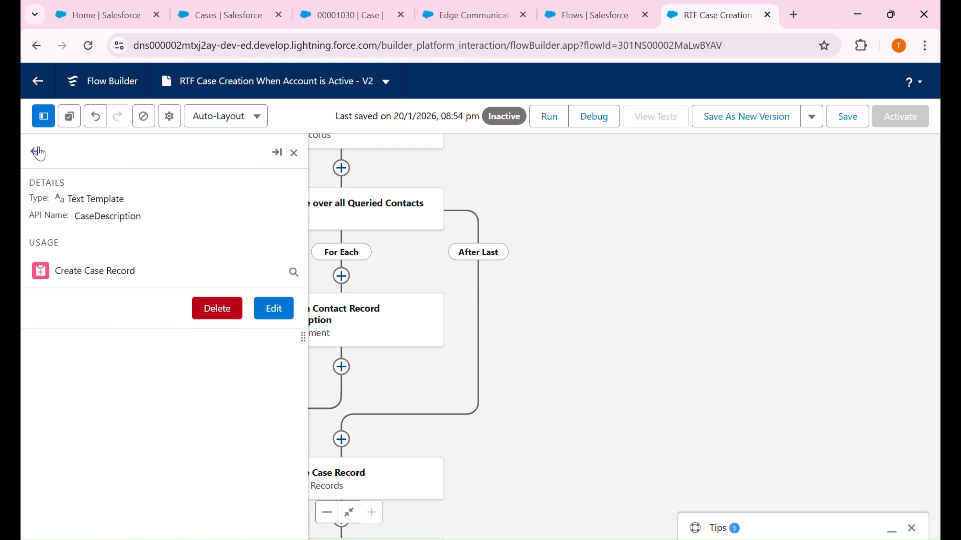
# Search the flow's resources for "form", open the FormulaContactDescription formula for editing, and select its expression
pyautogui.click(36, 152)
pyautogui.click(130, 226)
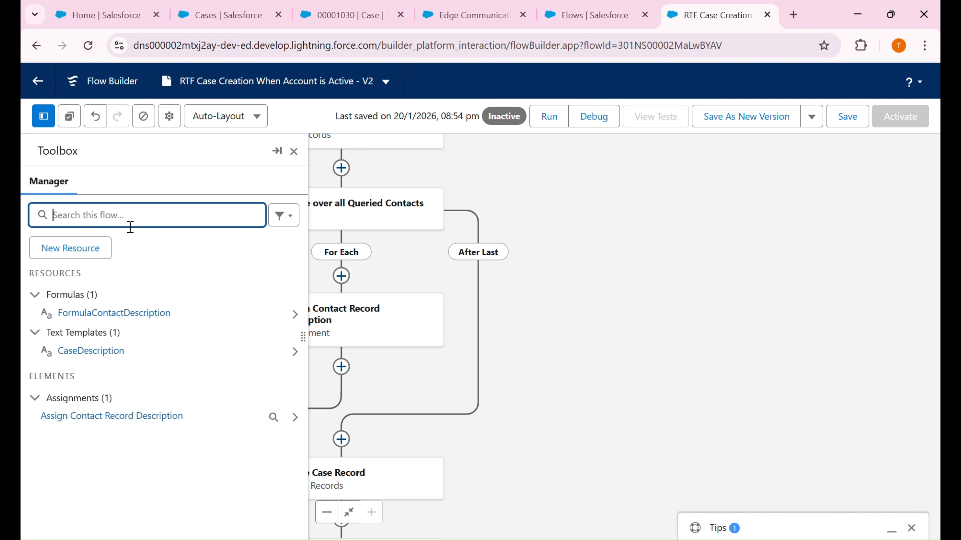
pyautogui.write('form')
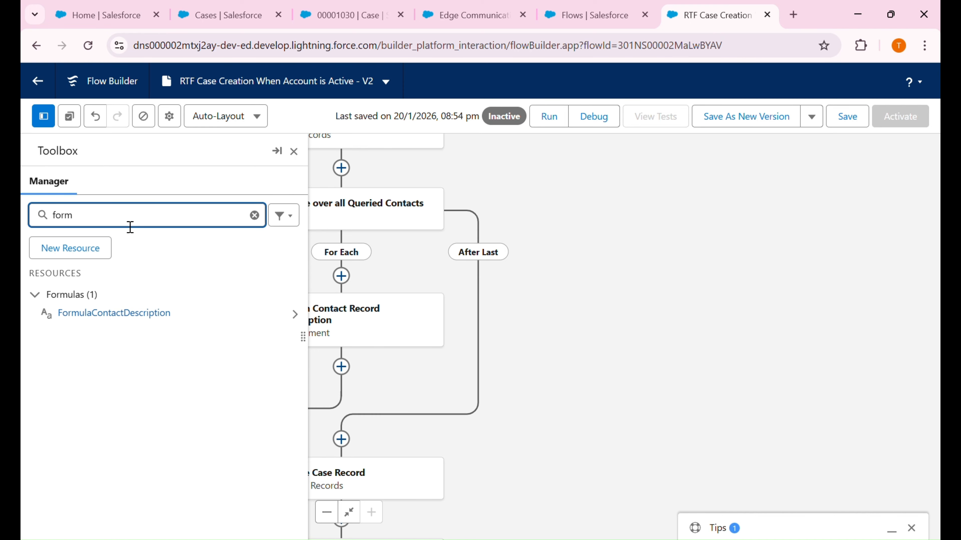
pyautogui.click(295, 314)
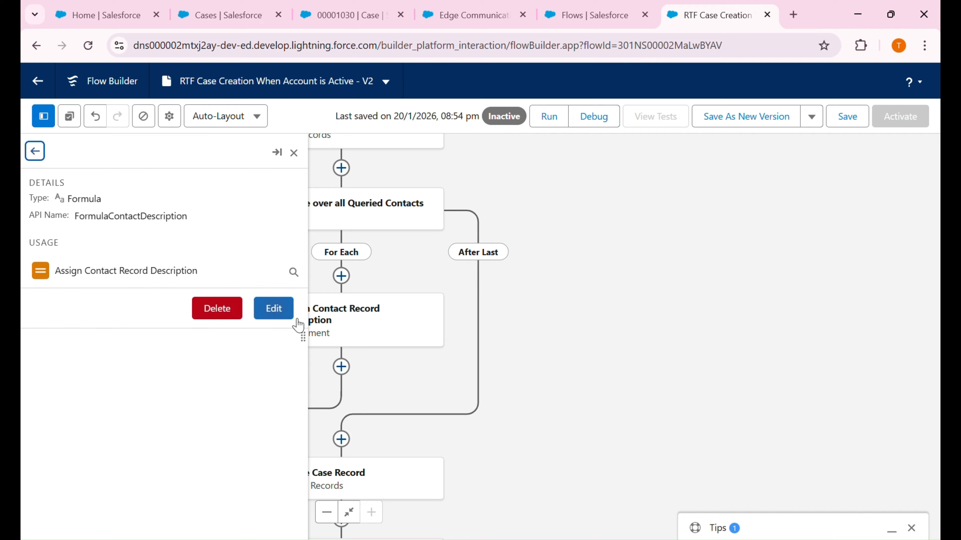
pyautogui.click(278, 311)
pyautogui.click(202, 387)
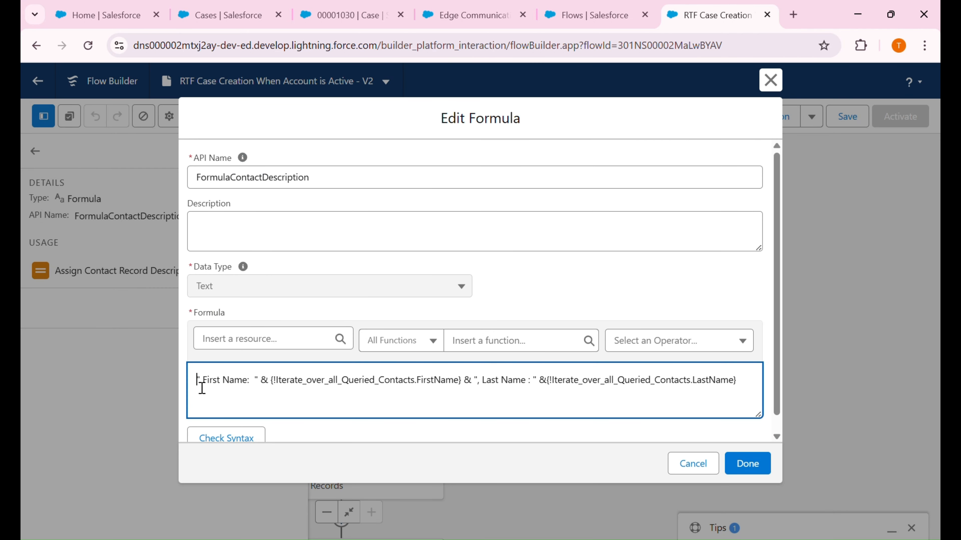
pyautogui.moveTo(202, 388); pyautogui.dragTo(735, 386)
# Try a line break between the two contacts in the Active Account case's description, and close the flow's formula editor without changes
pyautogui.click(212, 11)
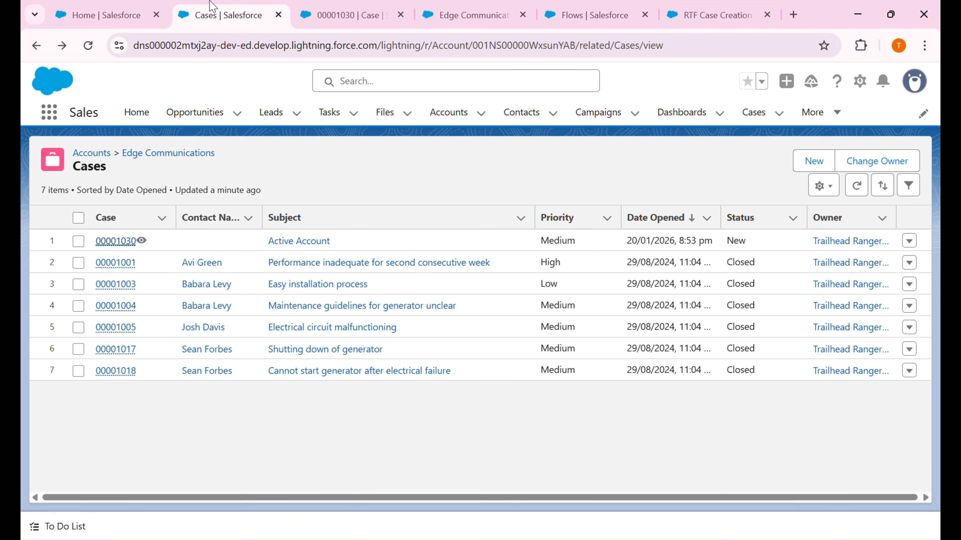
pyautogui.click(319, 7)
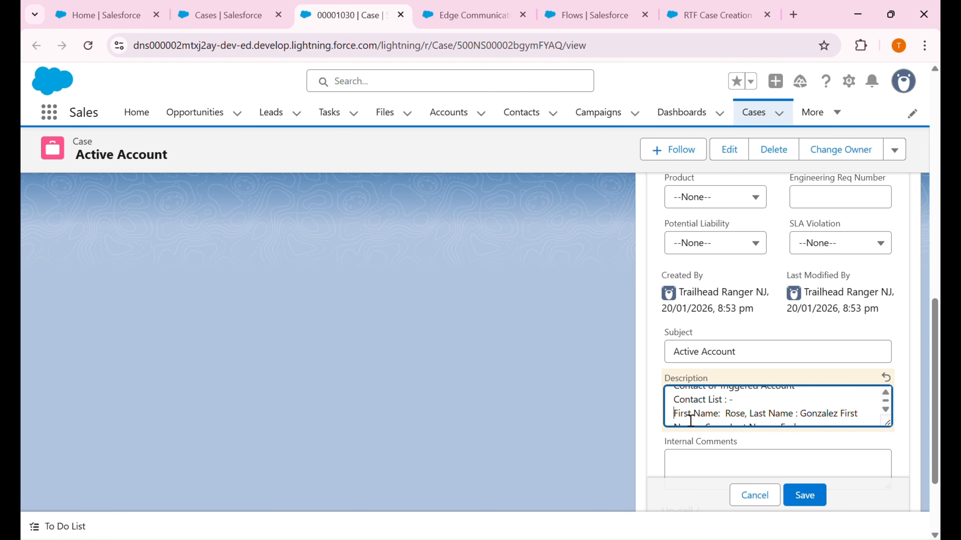
pyautogui.scroll(-1, 762, 415)
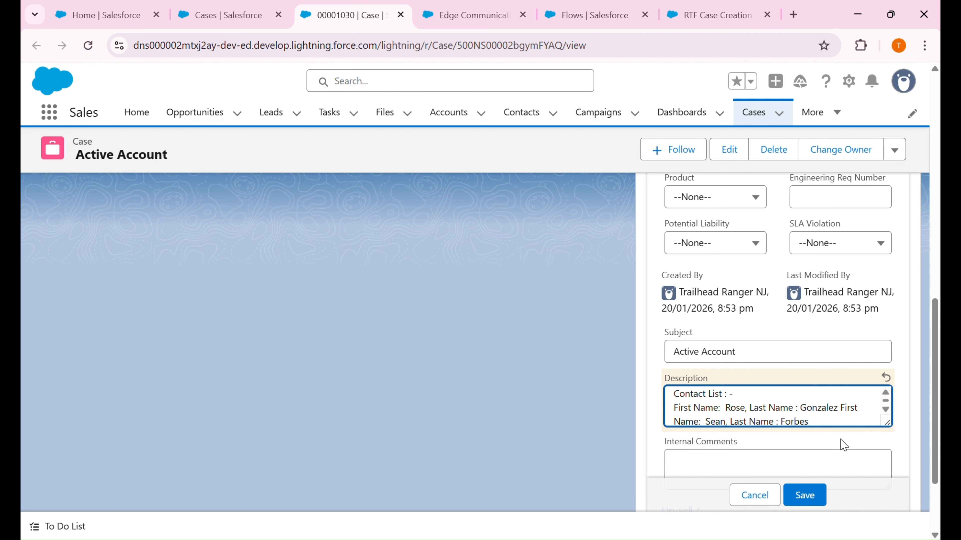
pyautogui.press('Return')
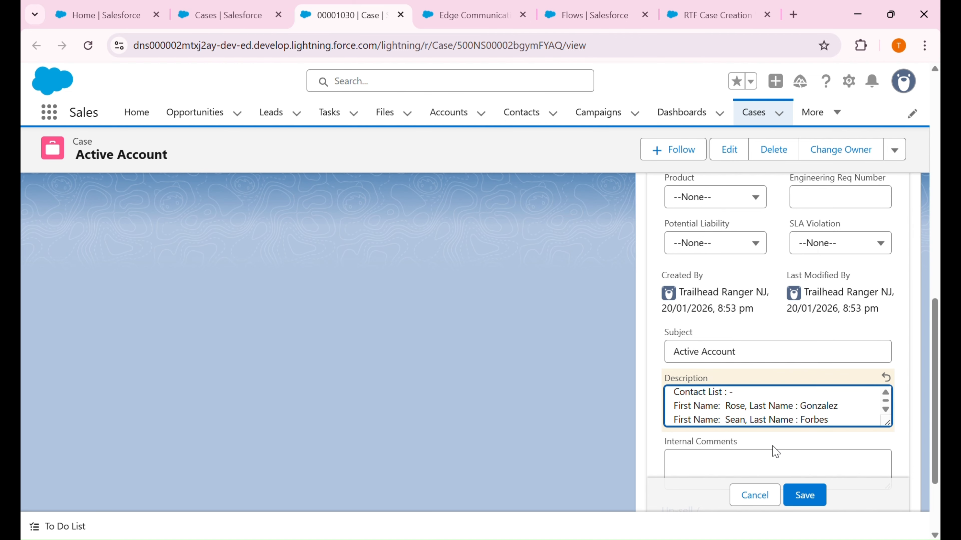
pyautogui.press('BackSpace')
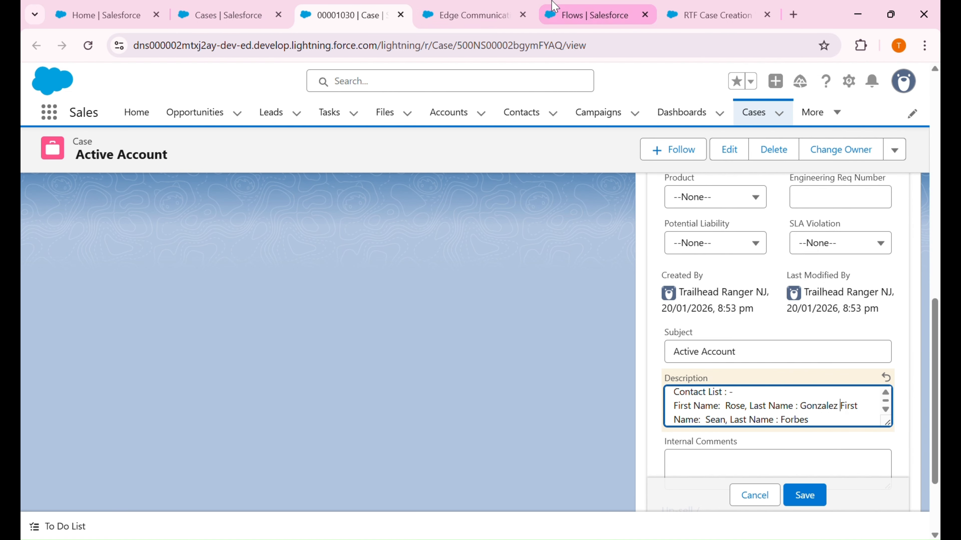
pyautogui.click(500, 6)
pyautogui.click(709, 8)
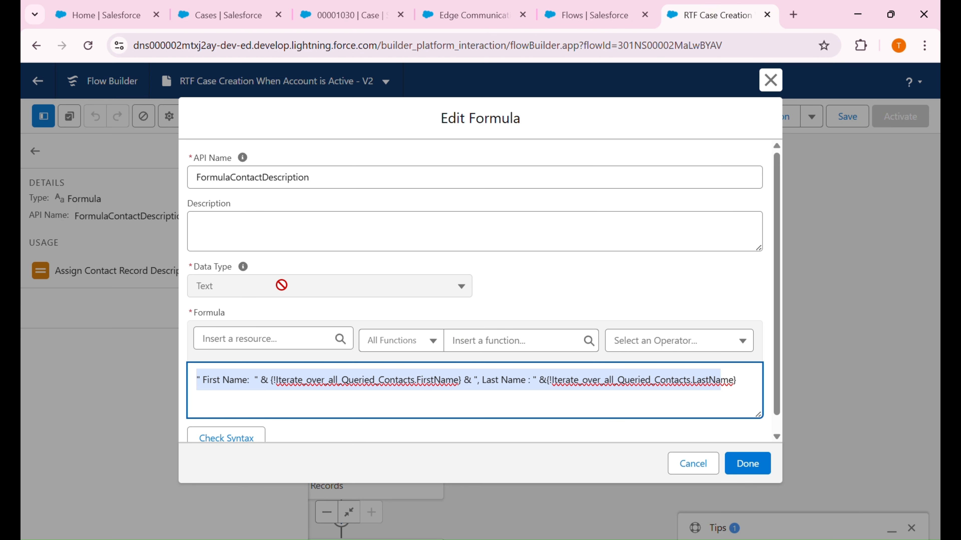
pyautogui.click(214, 388)
pyautogui.click(699, 467)
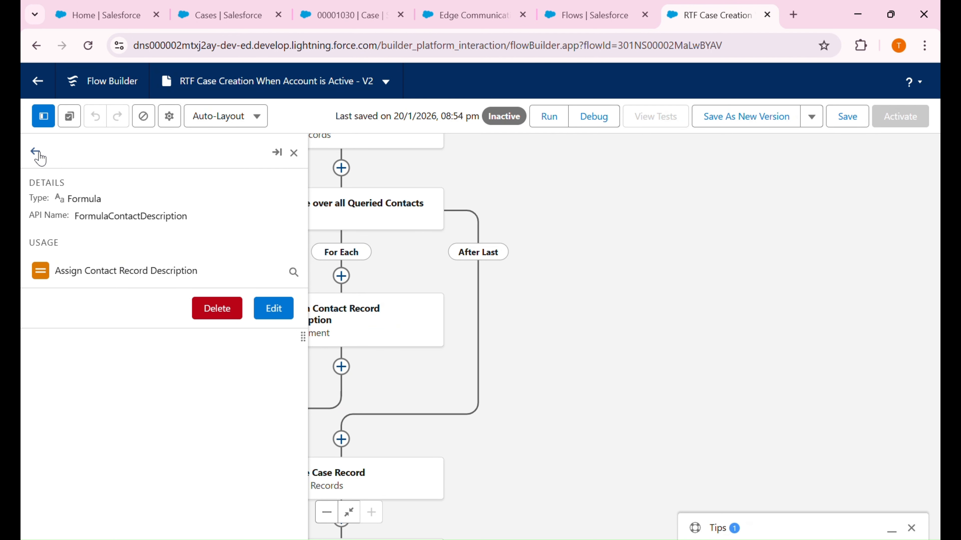
# Create a Text constant resource named lineBreak with Blank Value (Empty String) as its value
pyautogui.click(40, 159)
pyautogui.click(75, 249)
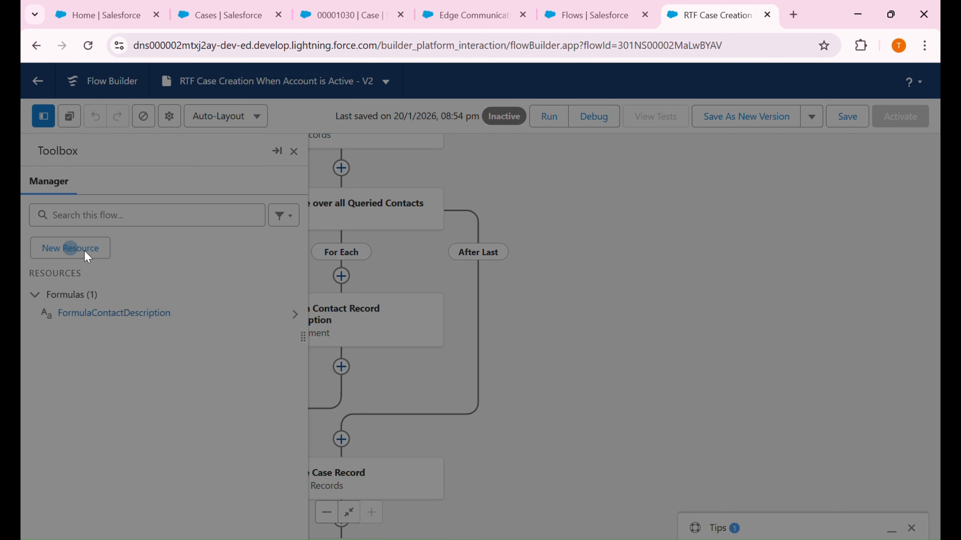
pyautogui.click(304, 248)
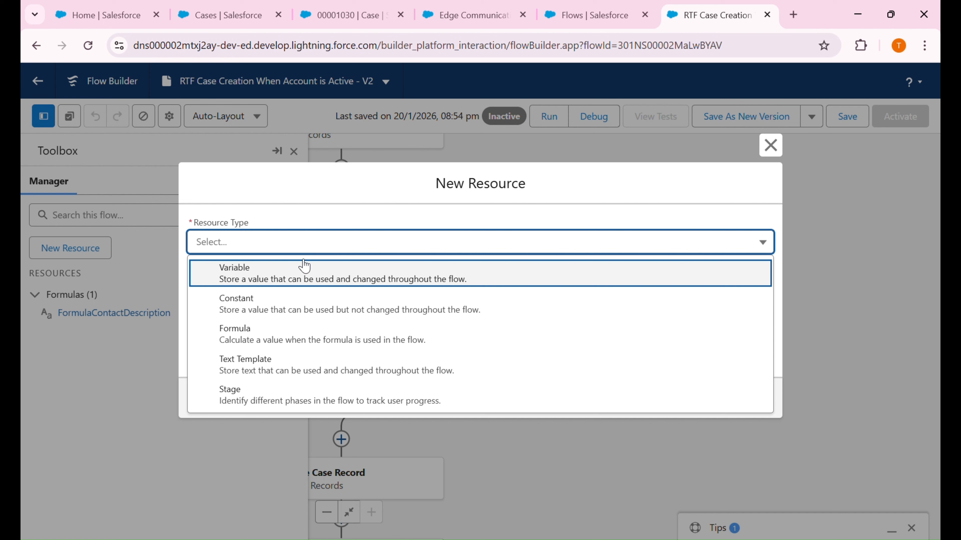
pyautogui.click(303, 298)
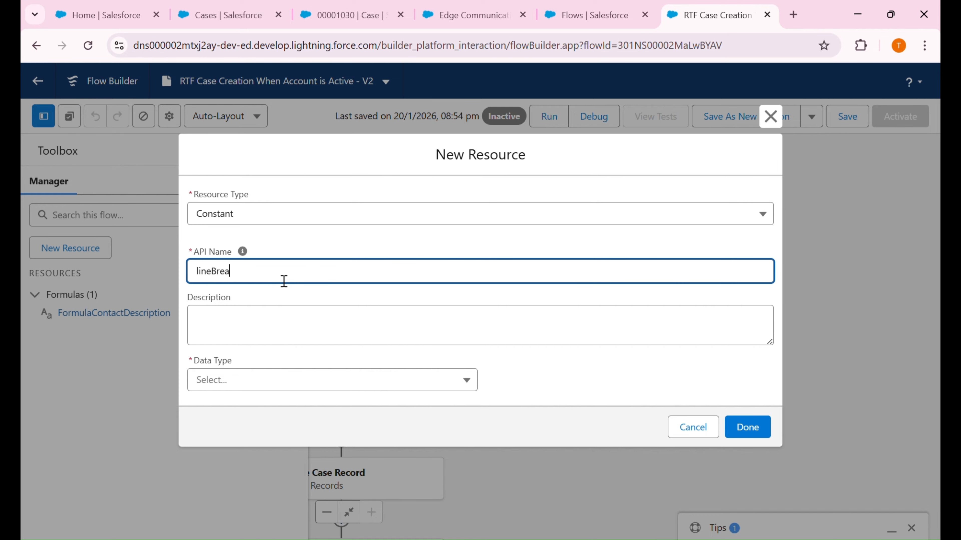
pyautogui.click(303, 380)
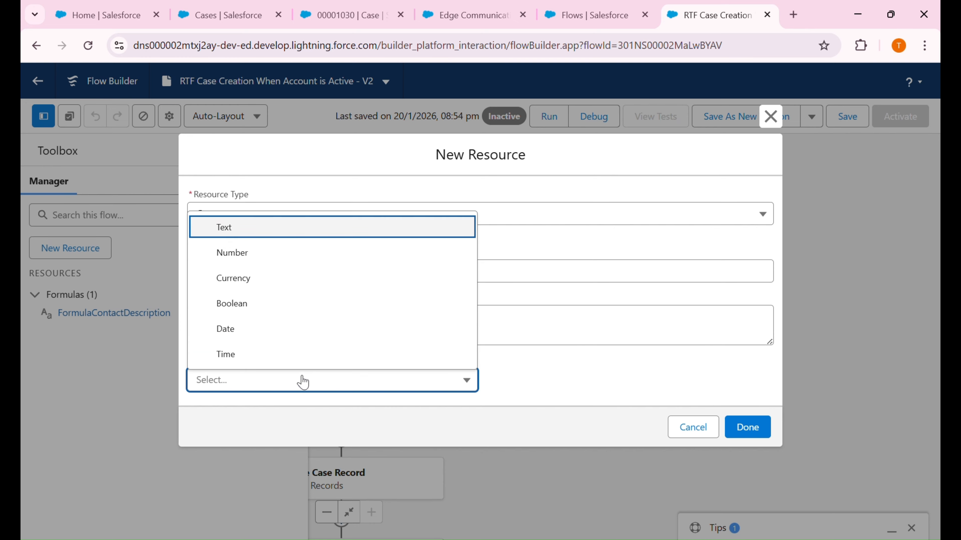
pyautogui.click(286, 232)
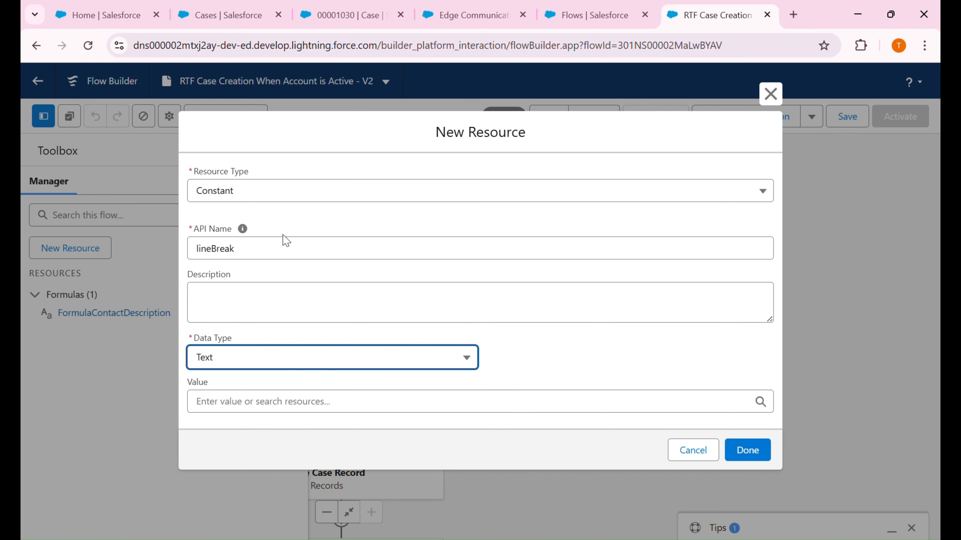
pyautogui.click(270, 401)
pyautogui.click(274, 376)
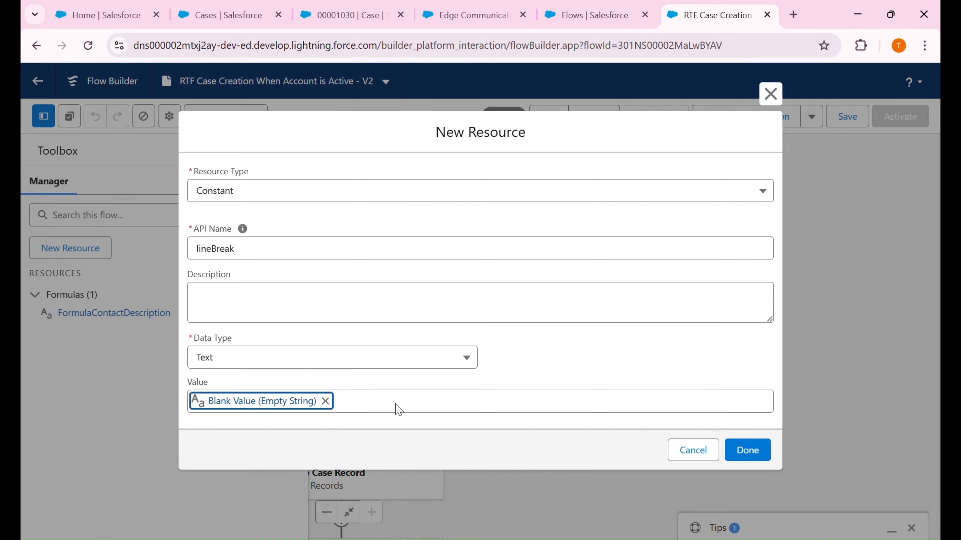
pyautogui.click(747, 450)
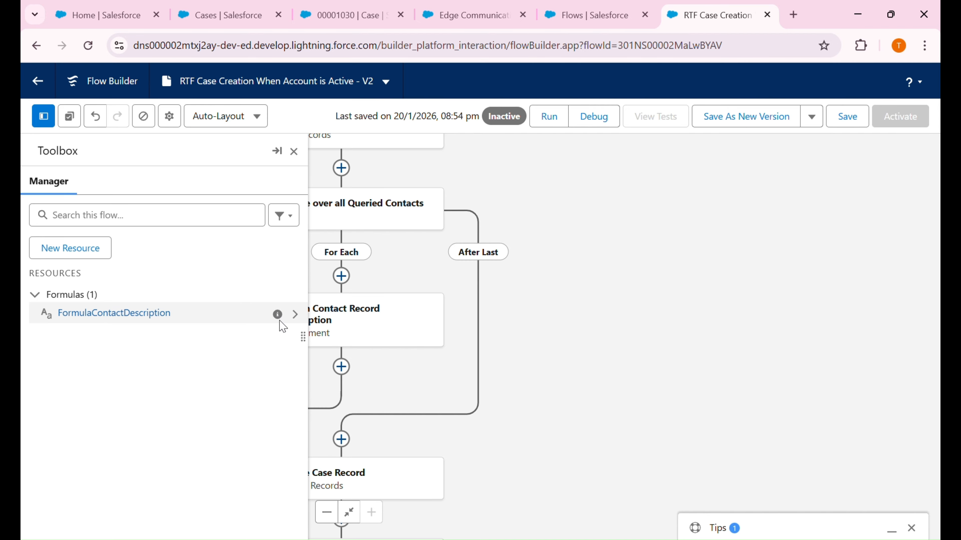
pyautogui.click(295, 315)
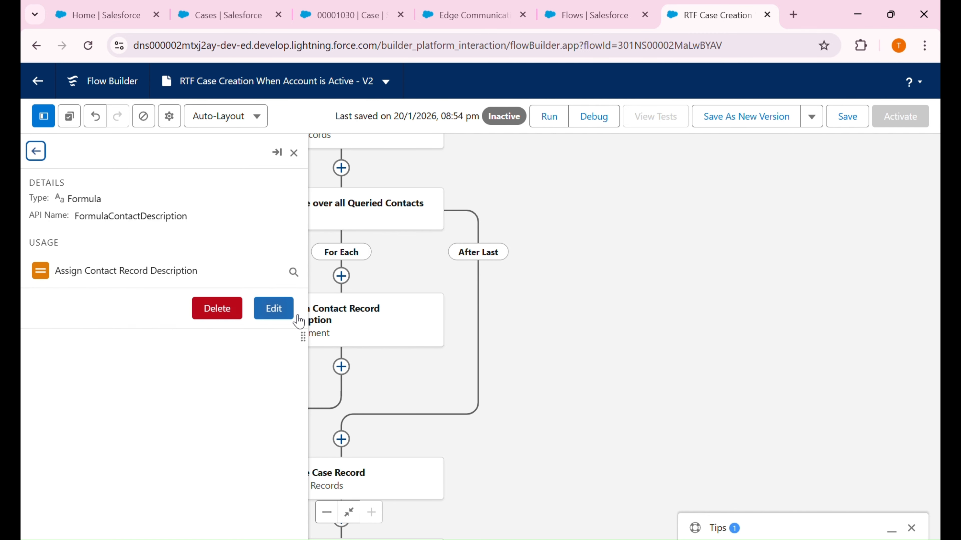
pyautogui.click(35, 152)
pyautogui.click(91, 248)
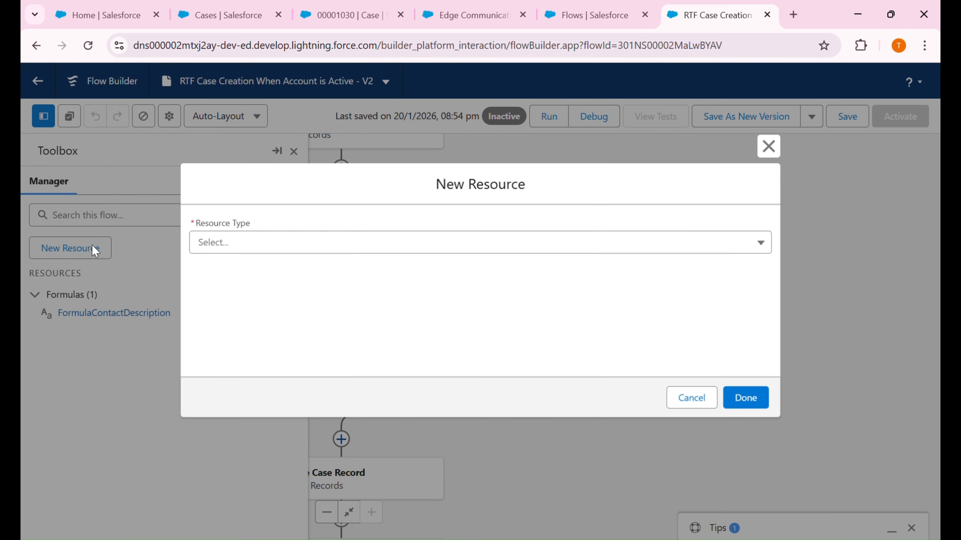
pyautogui.click(237, 248)
pyautogui.click(261, 359)
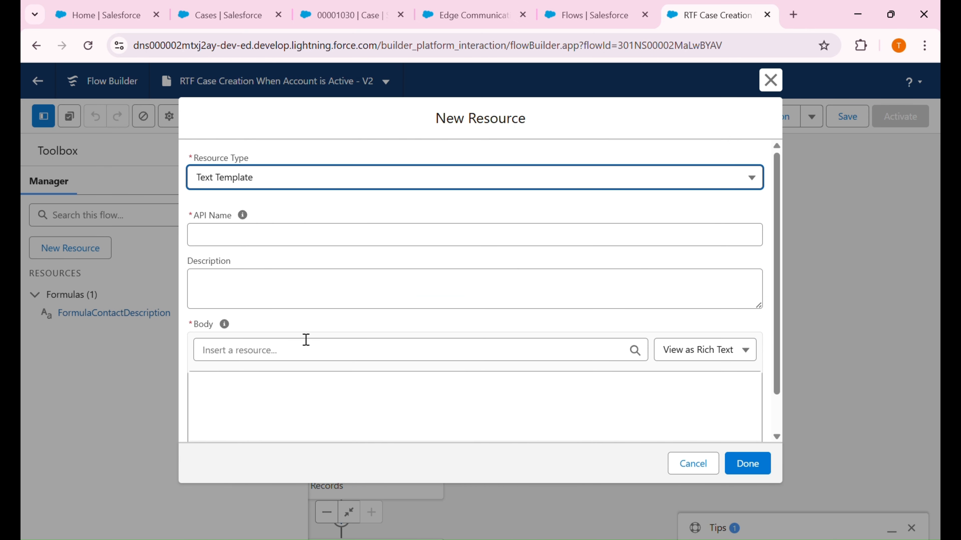
pyautogui.click(319, 248)
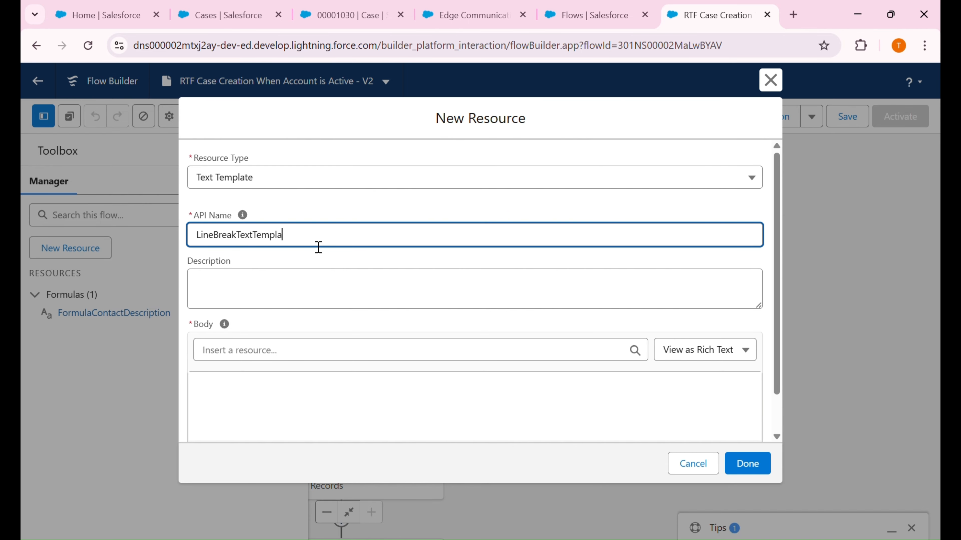
pyautogui.click(271, 414)
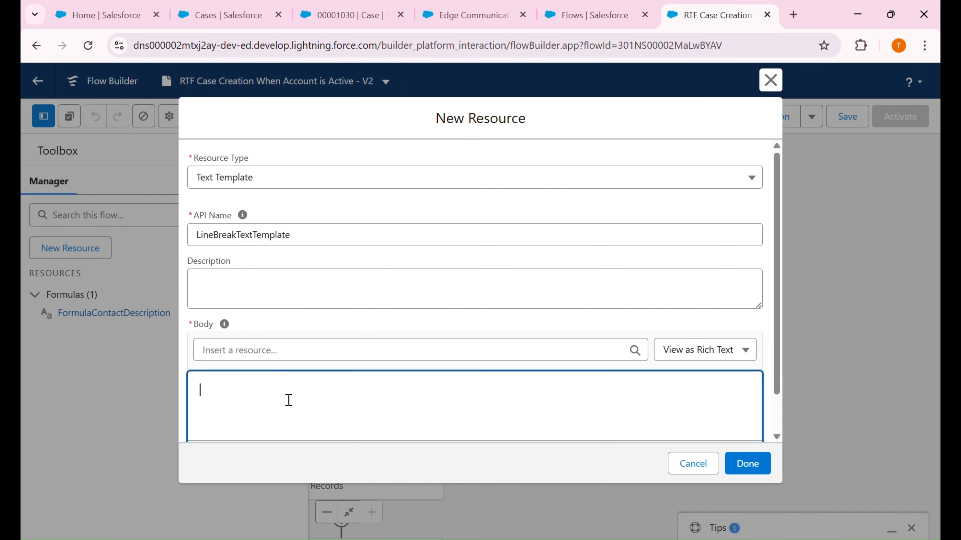
pyautogui.click(288, 362)
pyautogui.write('cons')
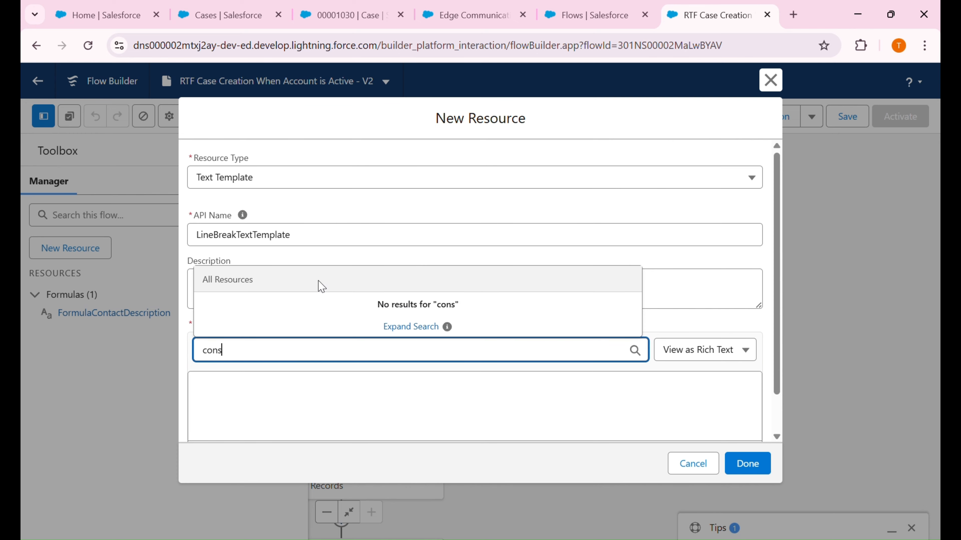
pyautogui.press('BackSpace')
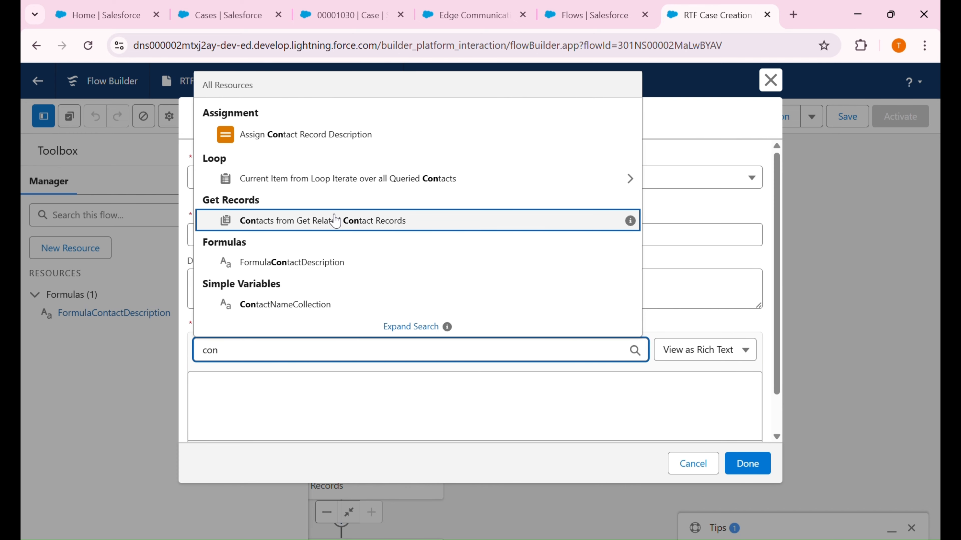
pyautogui.click(685, 470)
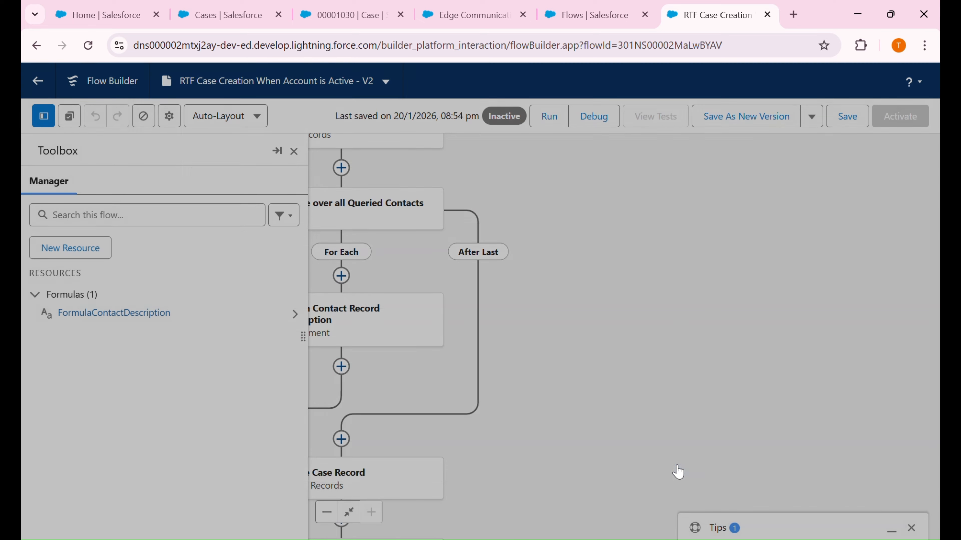
# Start a new Text Template resource with the API name lineBreakTextTemplate
pyautogui.click(186, 220)
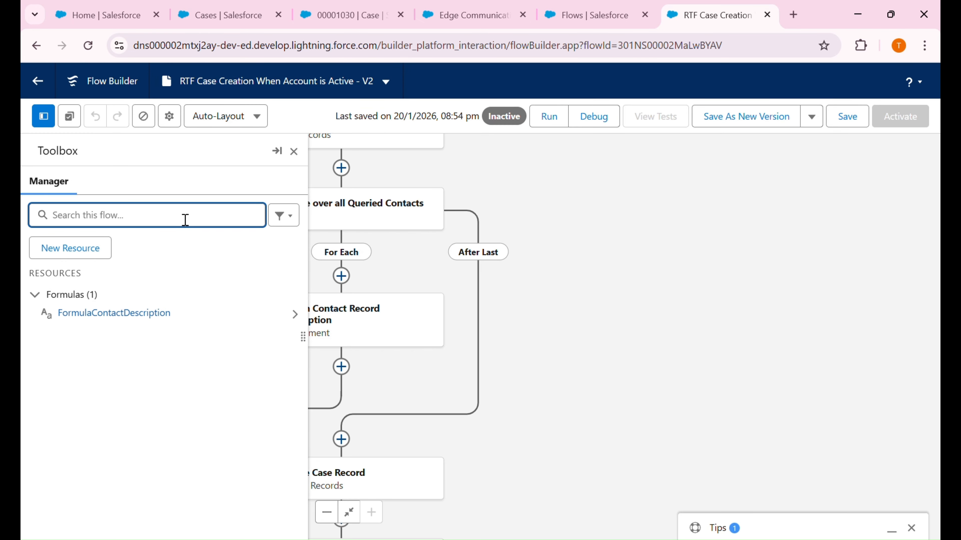
pyautogui.click(87, 249)
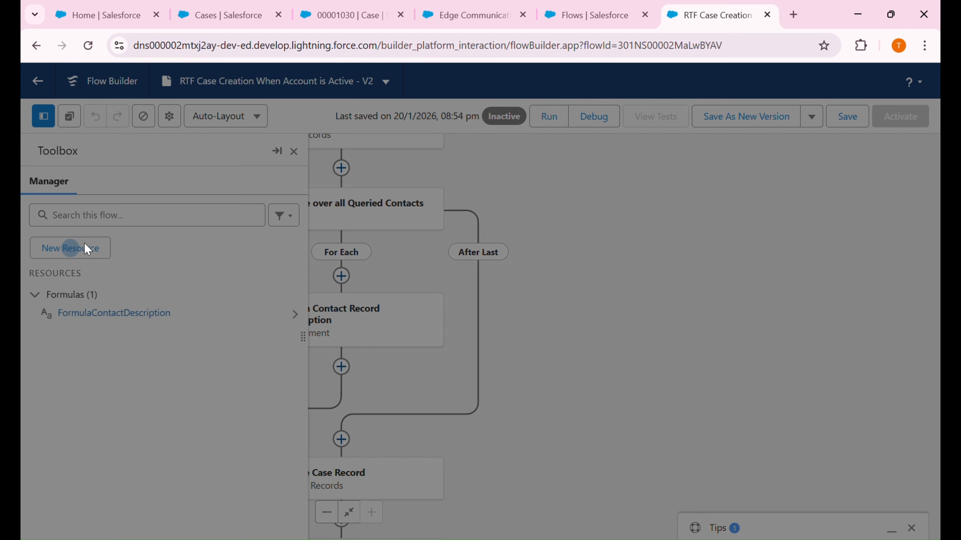
pyautogui.click(217, 249)
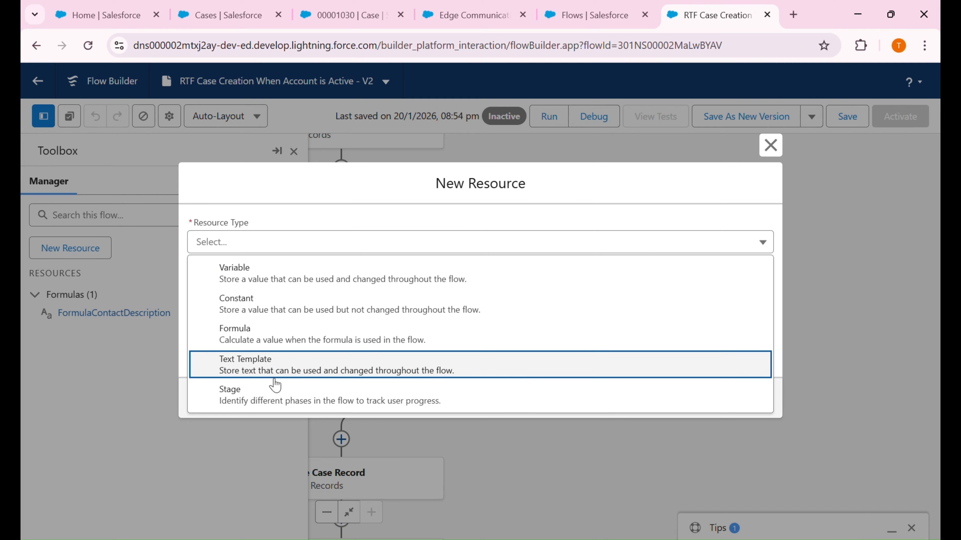
pyautogui.click(275, 376)
pyautogui.click(237, 244)
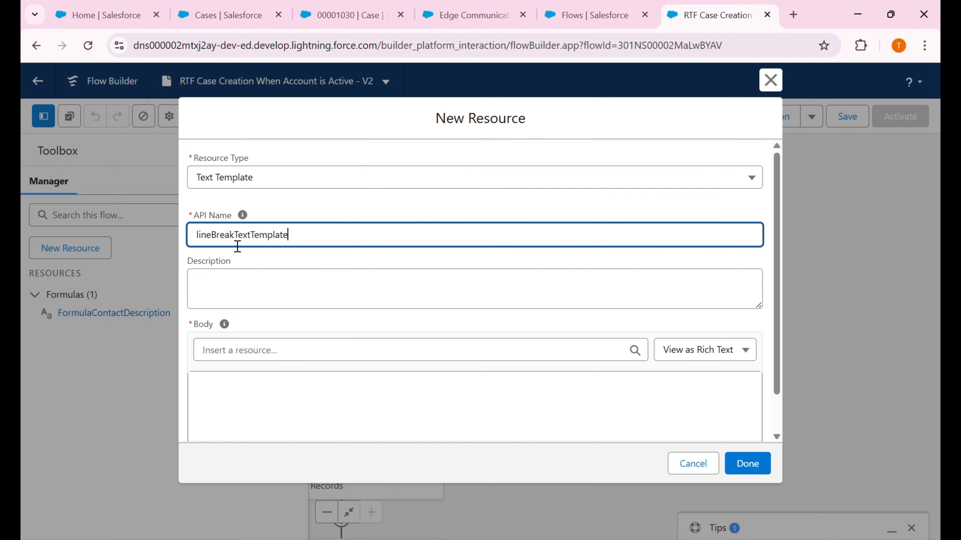
# Insert the lineBreak constant twice into the body of the new text template
pyautogui.click(257, 417)
pyautogui.click(257, 355)
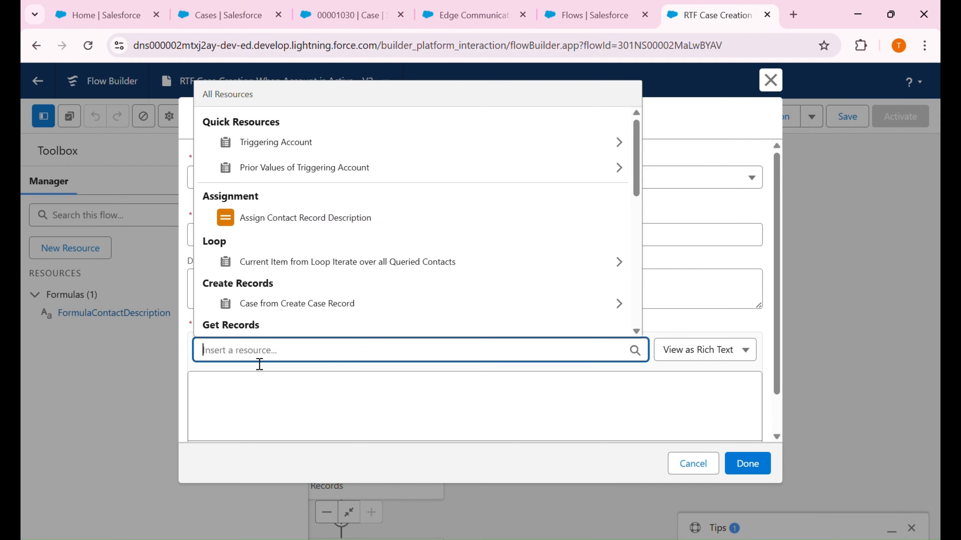
pyautogui.write('line')
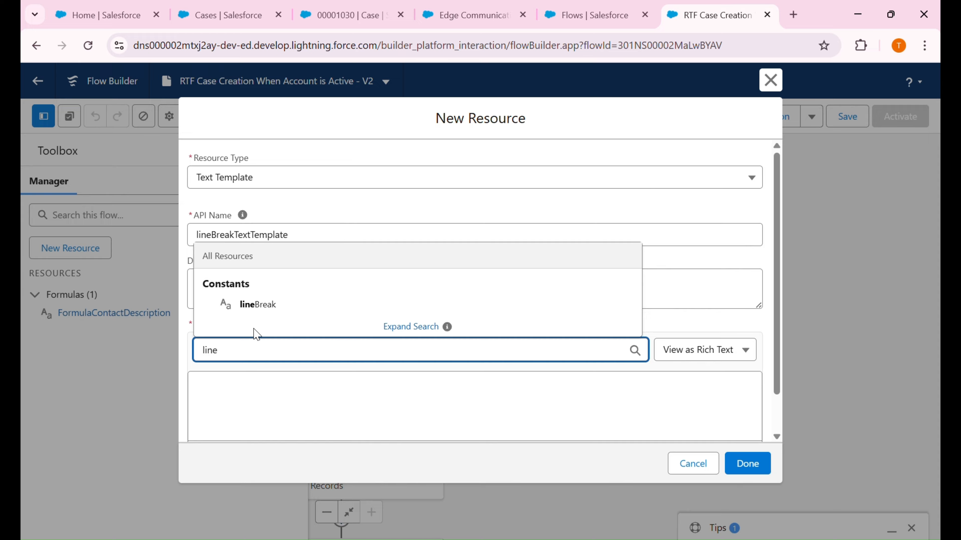
pyautogui.click(269, 305)
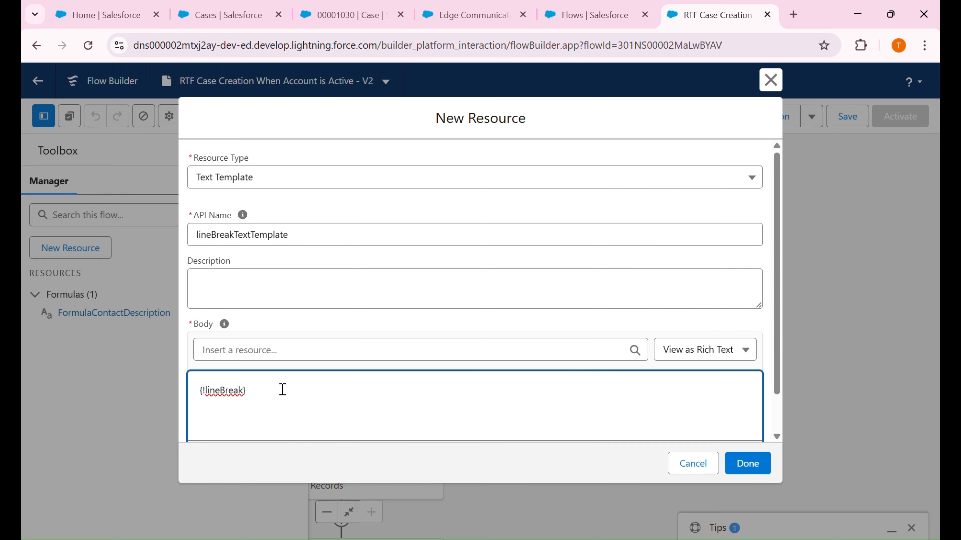
pyautogui.click(285, 356)
pyautogui.write('lin')
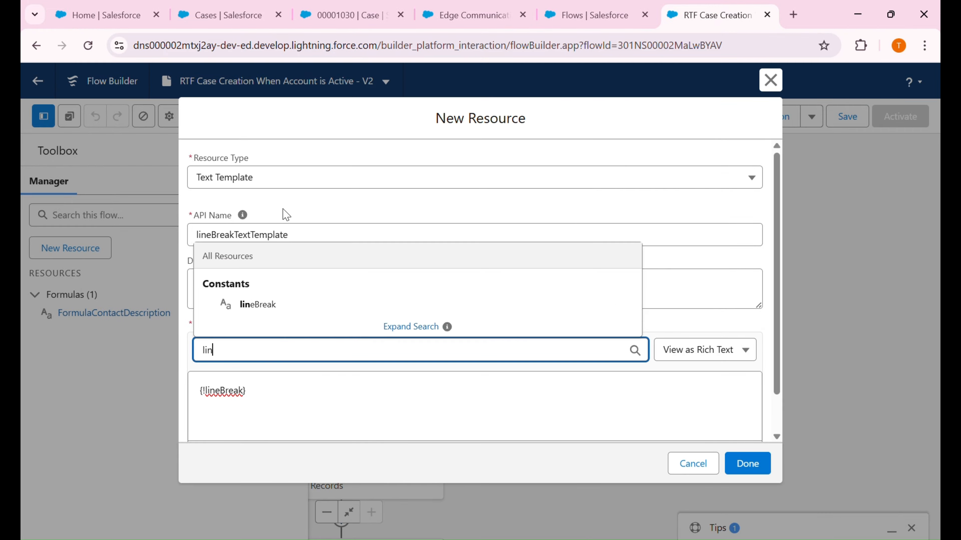
pyautogui.click(278, 304)
# Cut the template body, switch it to plain text view, and paste the two {!lineBreak} references back
pyautogui.hotkey('ctrl', 'a')
pyautogui.hotkey('ctrl', 'c')
pyautogui.press('BackSpace')
pyautogui.click(697, 351)
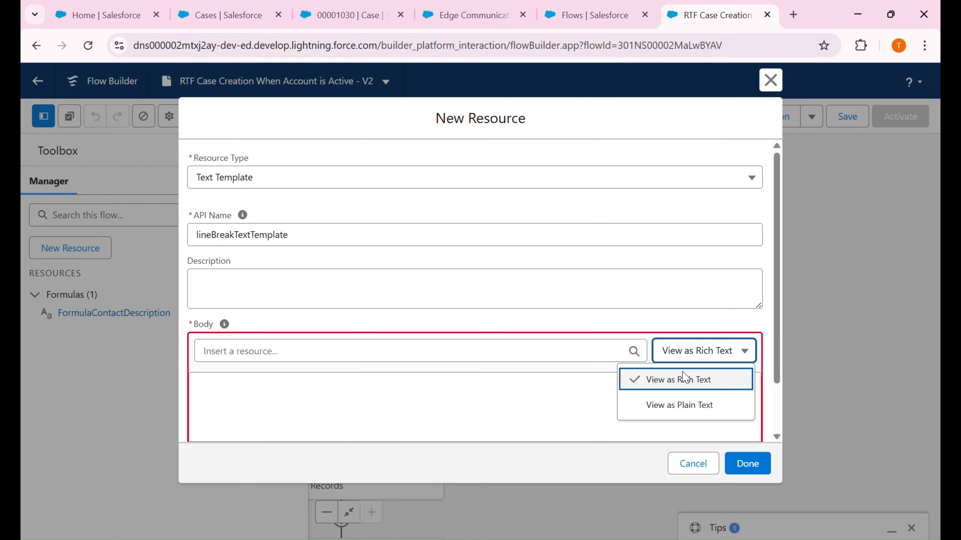
pyautogui.click(686, 404)
pyautogui.hotkey('ctrl', 'v')
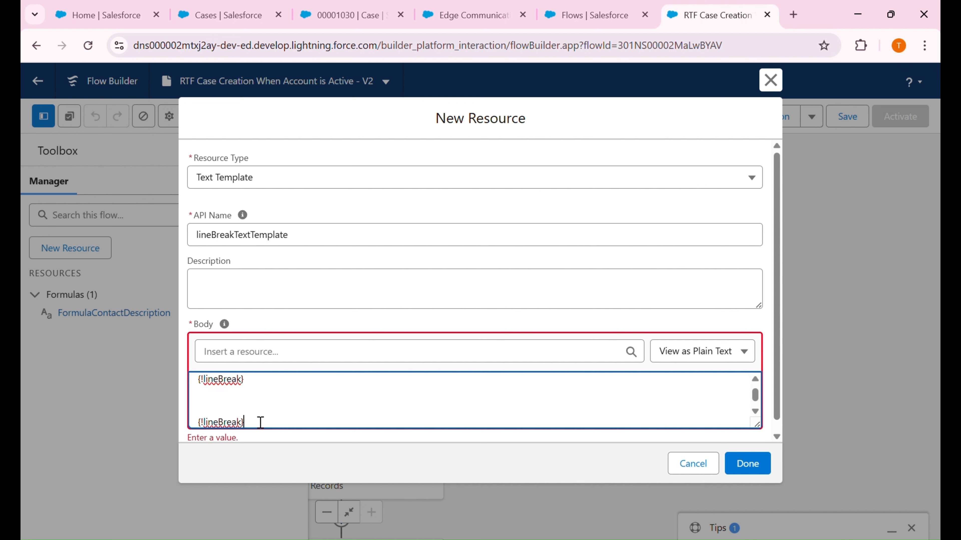
# Remove the blank lines so the two {!lineBreak} references sit on consecutive lines, and finish creating the text template
pyautogui.press('Left')
pyautogui.press('Left')
pyautogui.press('Left')
pyautogui.press('Left')
pyautogui.press('Left')
pyautogui.press('Left')
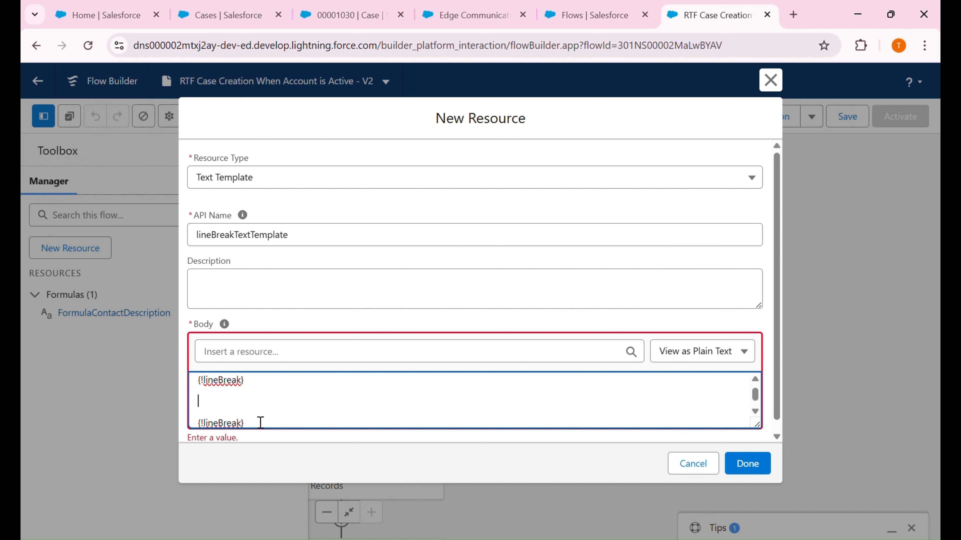
pyautogui.press('BackSpace')
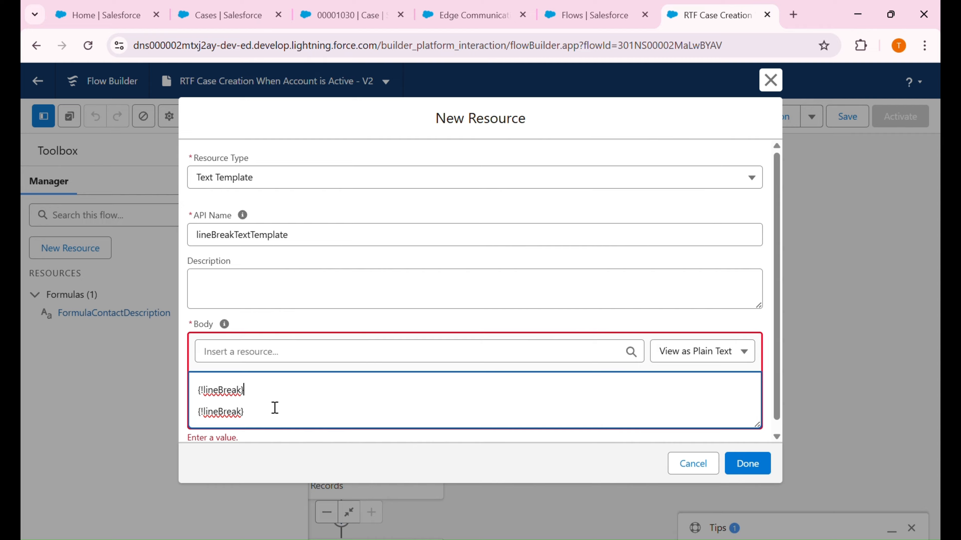
pyautogui.press('BackSpace')
pyautogui.press('Return')
pyautogui.scroll(-1, 337, 403)
pyautogui.click(755, 464)
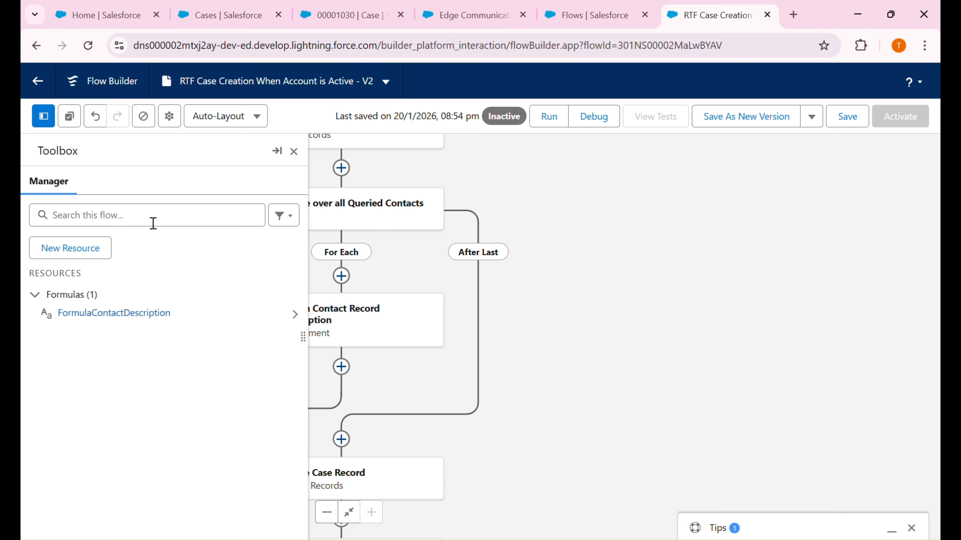
# Open the FormulaContactDescription formula for editing and review its first name and last name expression
pyautogui.click(297, 316)
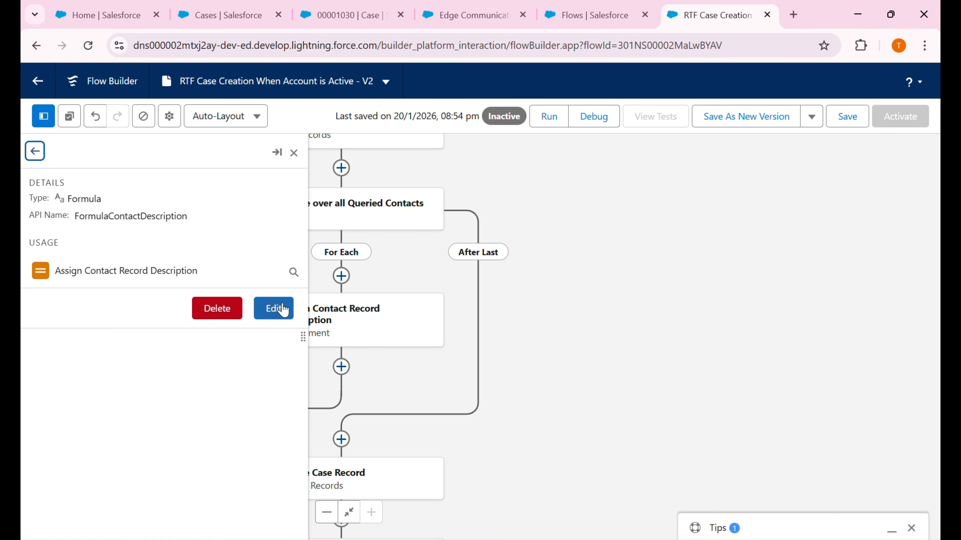
pyautogui.click(275, 306)
pyautogui.click(209, 387)
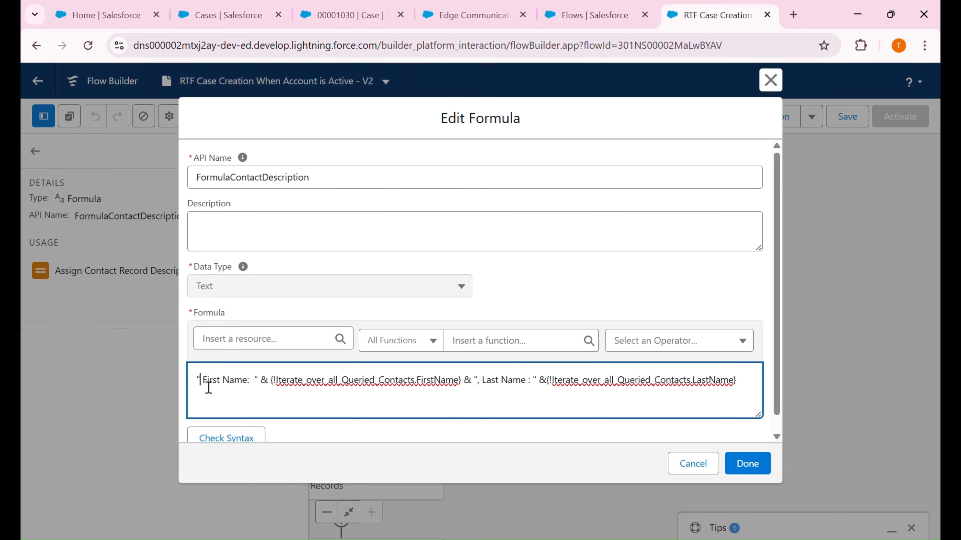
pyautogui.moveTo(211, 387); pyautogui.dragTo(393, 381)
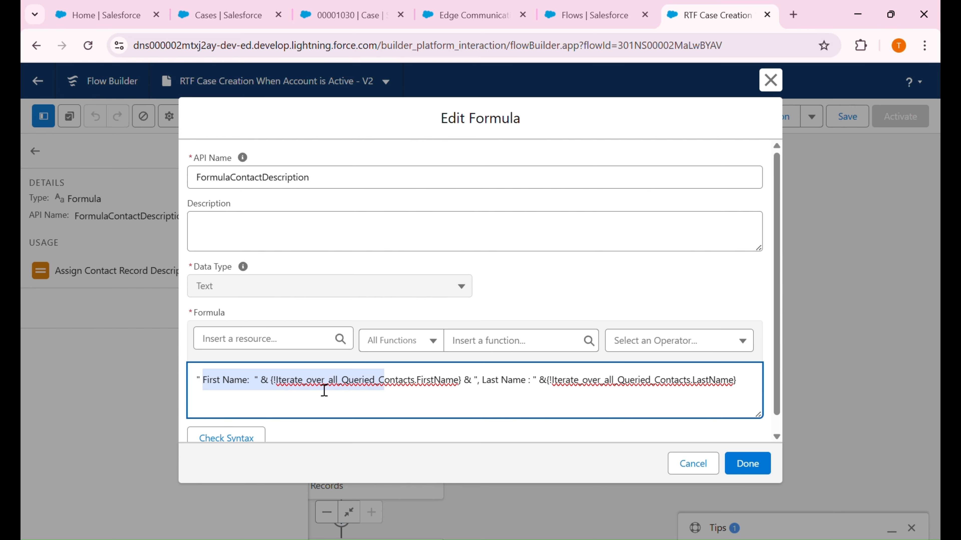
pyautogui.click(203, 384)
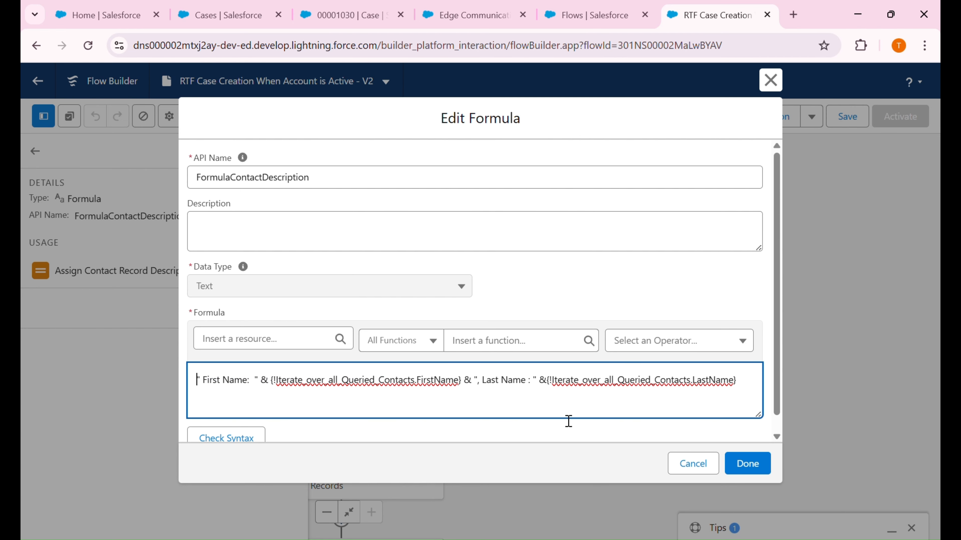
pyautogui.click(751, 389)
# Try out manual line breaks between the contact entries in the Description of the existing Active Account case
pyautogui.click(343, 15)
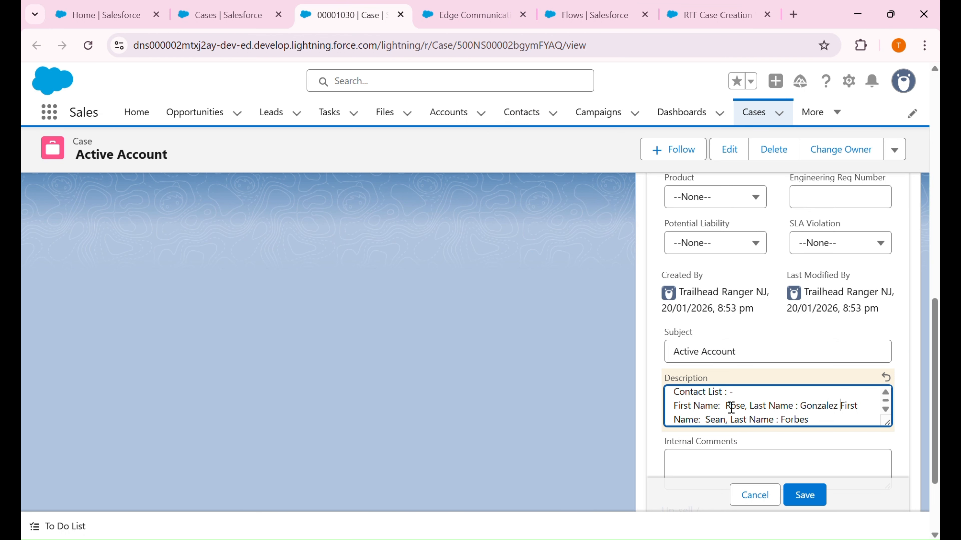
pyautogui.scroll(-1, 730, 407)
pyautogui.press('Return')
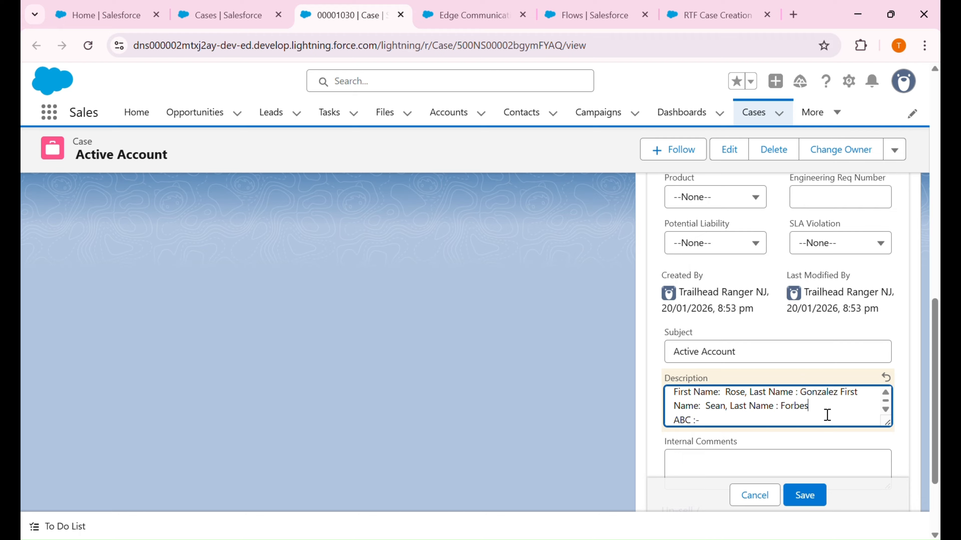
pyautogui.press('Return')
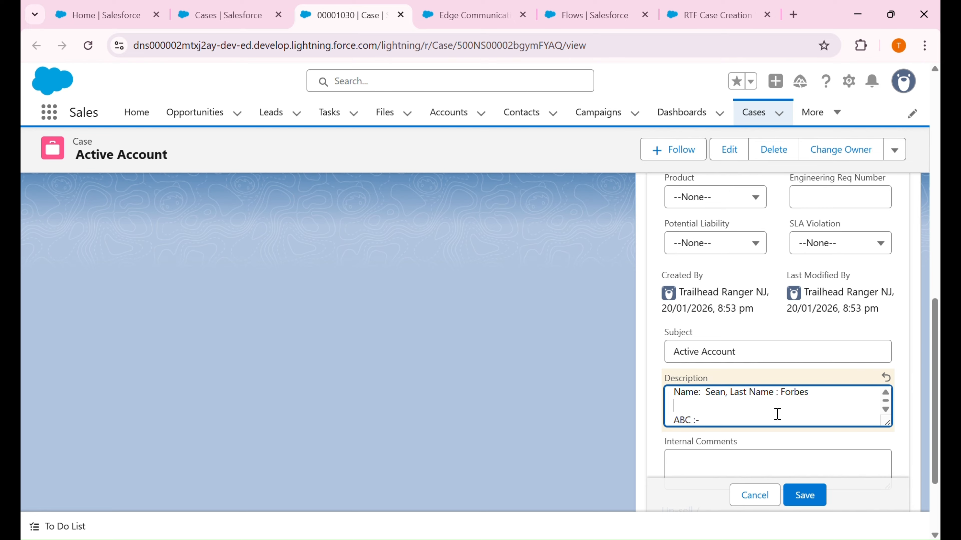
pyautogui.scroll(3, 801, 415)
pyautogui.scroll(-1, 801, 415)
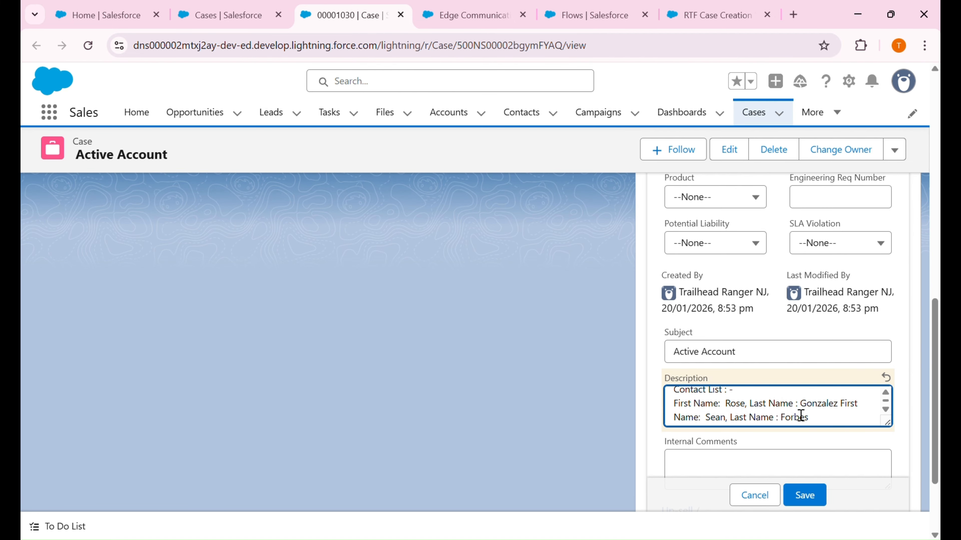
pyautogui.scroll(-1, 801, 415)
pyautogui.scroll(1, 802, 416)
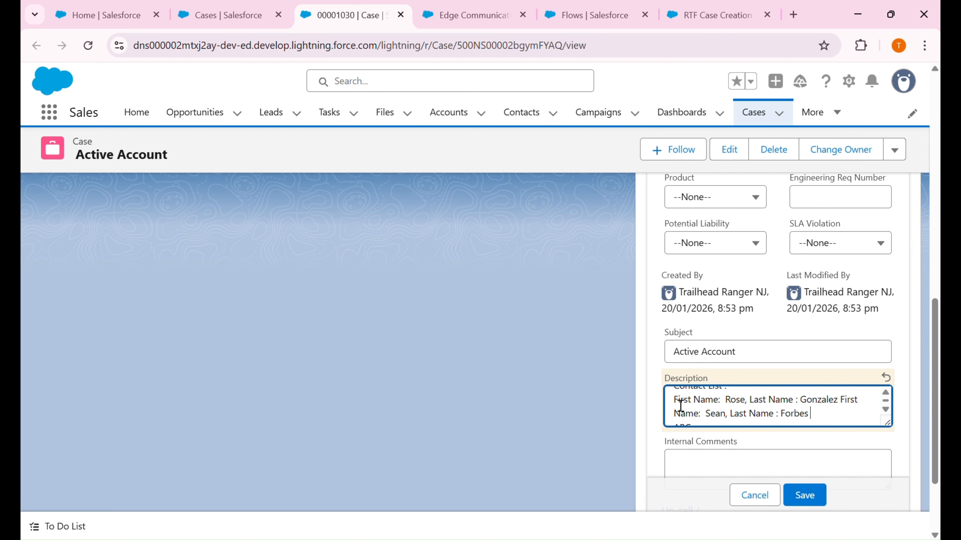
pyautogui.press('Return')
pyautogui.press('BackSpace')
# Return to the open formula and prepend {!lineBreakTextTemplate} & to the contact description expression
pyautogui.click(505, 11)
pyautogui.click(716, 5)
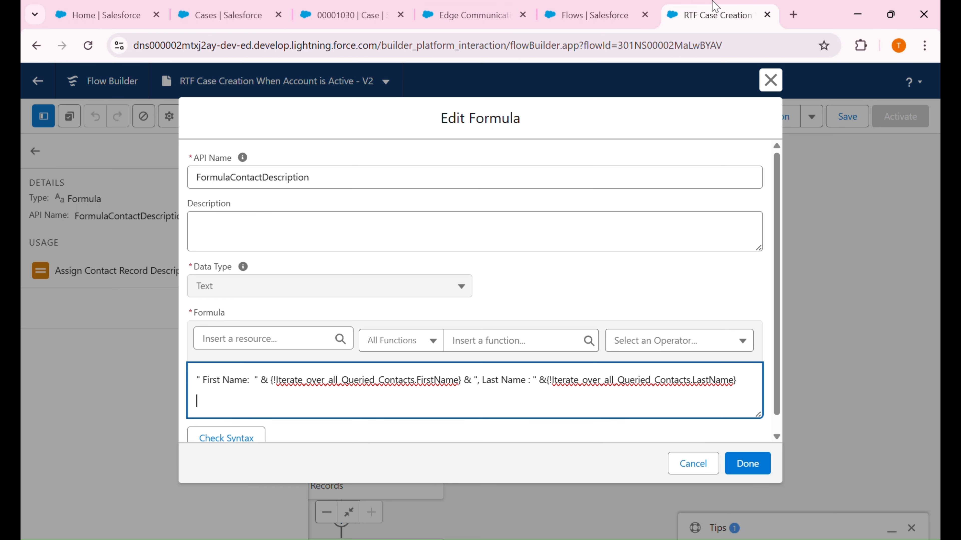
pyautogui.click(202, 381)
pyautogui.write('&')
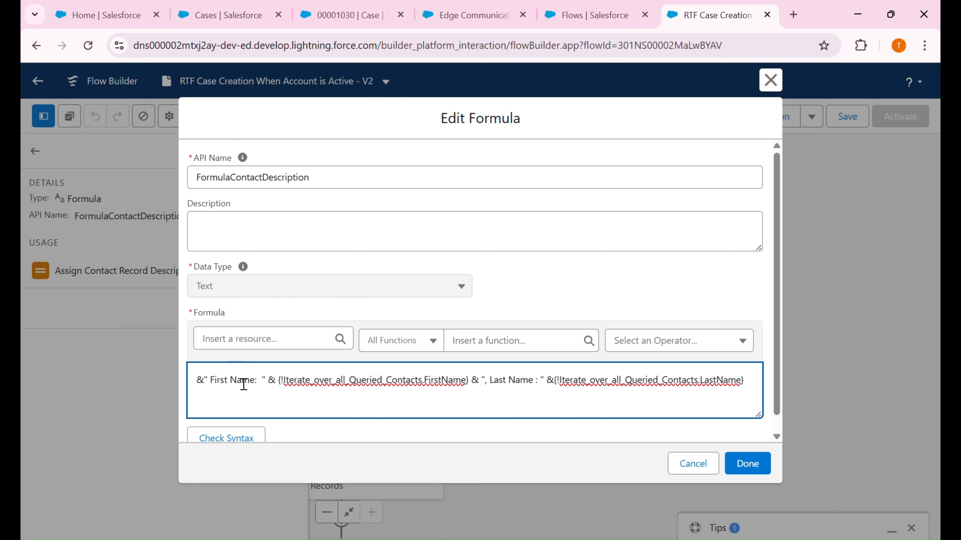
pyautogui.click(247, 339)
pyautogui.write('line')
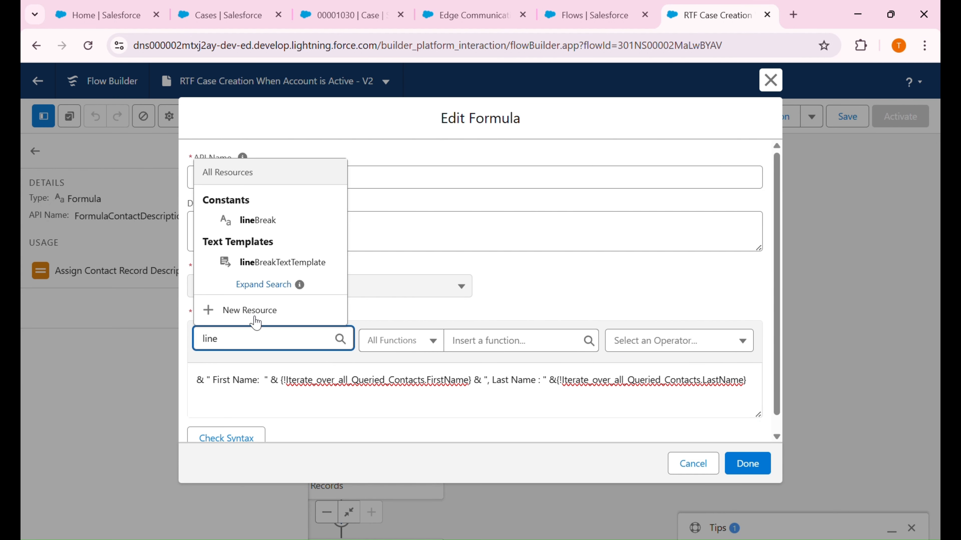
pyautogui.click(281, 262)
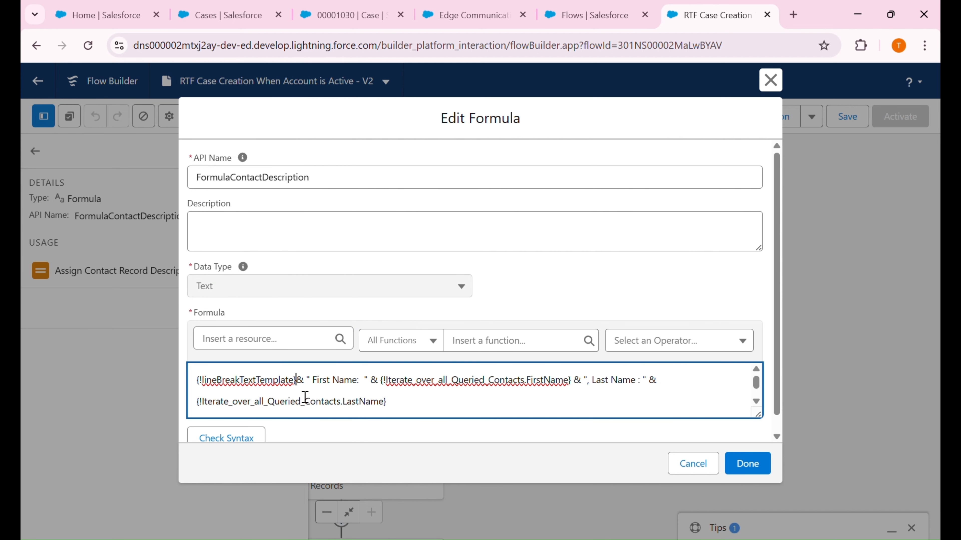
# Check the syntax of the FormulaContactDescription formula and finish editing it
pyautogui.click(264, 438)
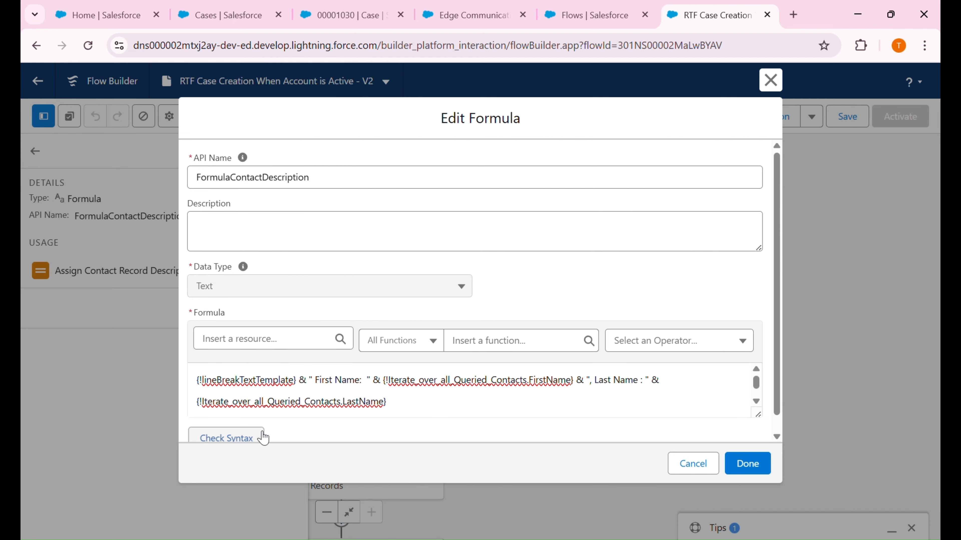
pyautogui.scroll(-1, 351, 433)
pyautogui.click(745, 466)
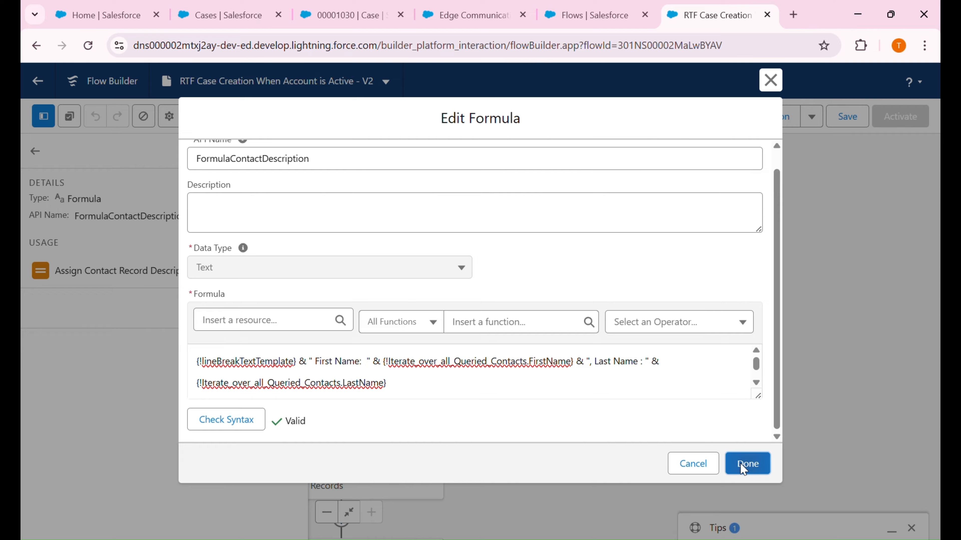
# Save the changes to version 2 of the flow and activate it
pyautogui.click(851, 128)
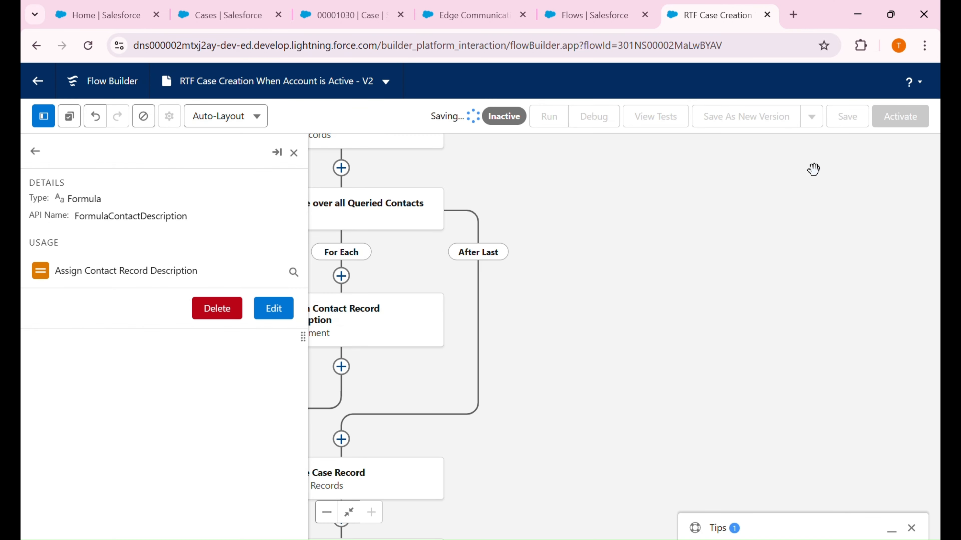
pyautogui.click(35, 152)
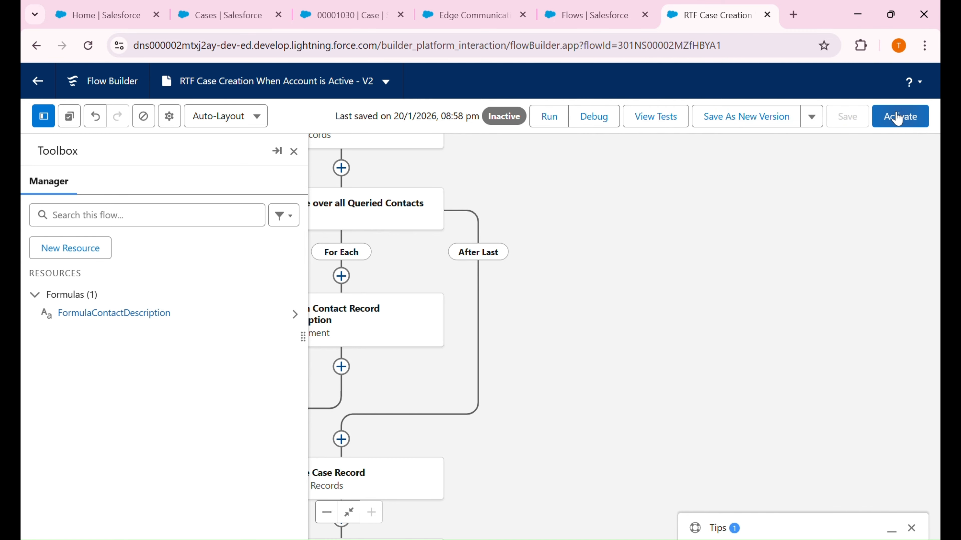
pyautogui.click(897, 118)
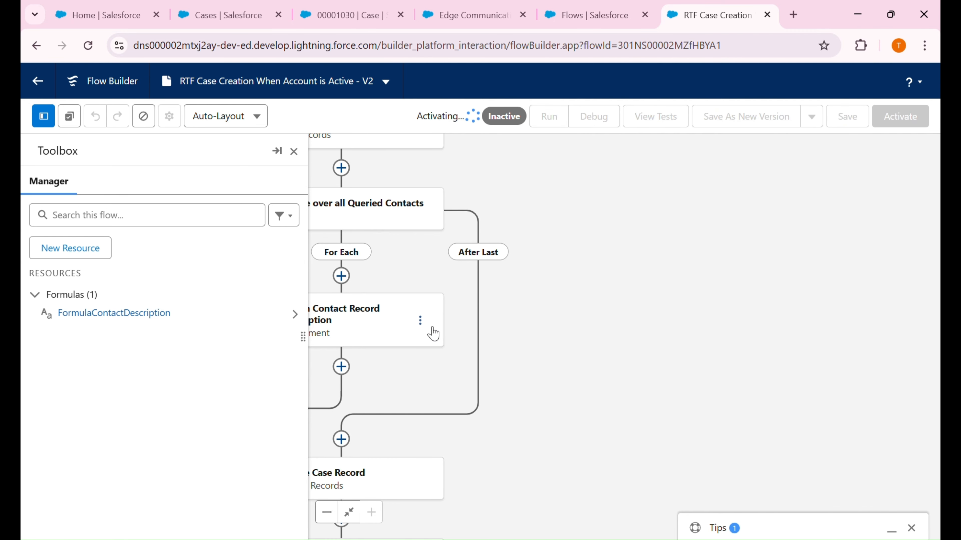
# Discard the unsaved Description edits on the existing Active Account case
pyautogui.click(386, 7)
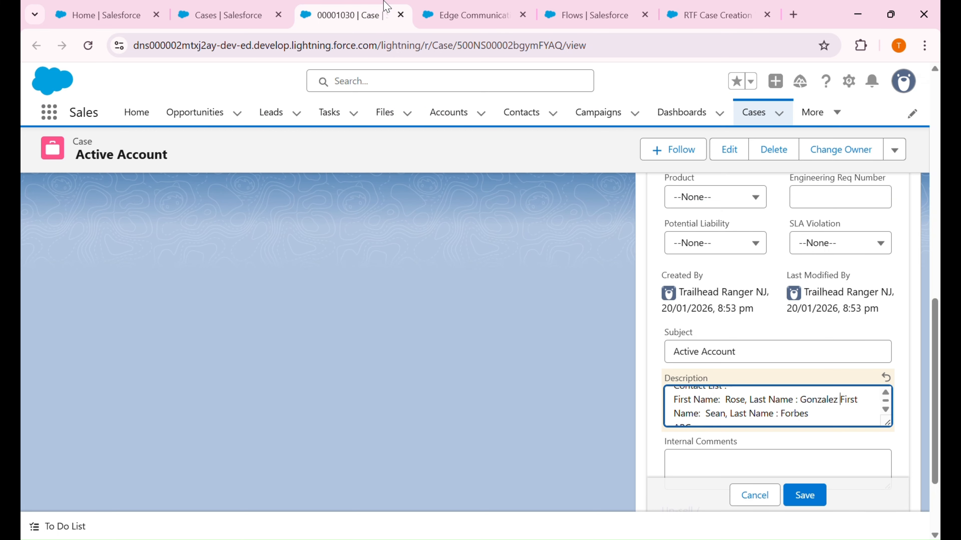
pyautogui.click(759, 502)
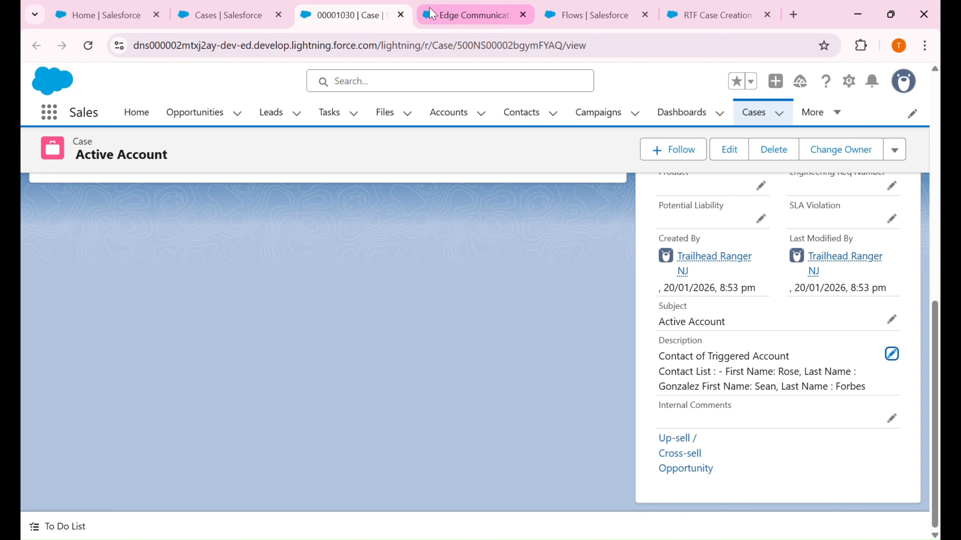
# Set the Active field of the Edge Communications account to Yes and save the record
pyautogui.click(455, 6)
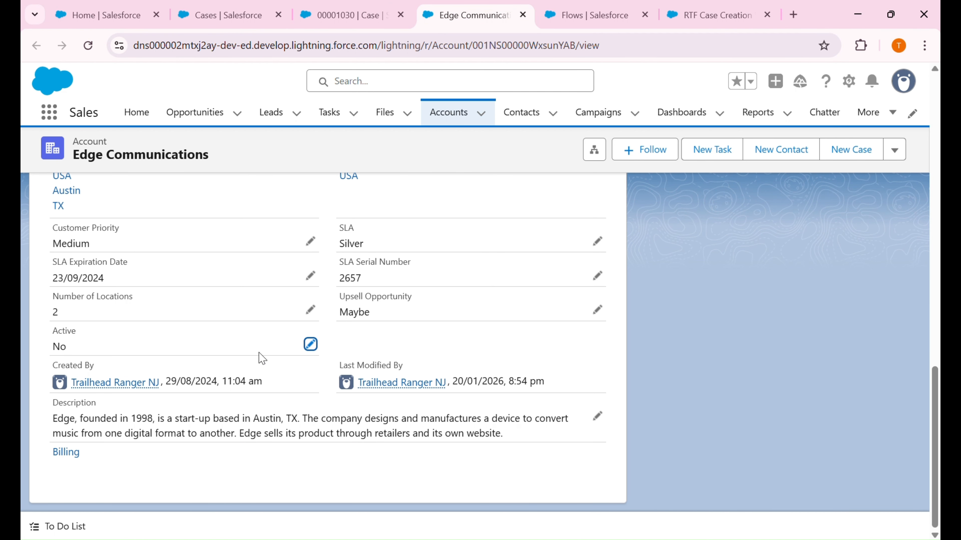
pyautogui.click(310, 344)
pyautogui.click(217, 352)
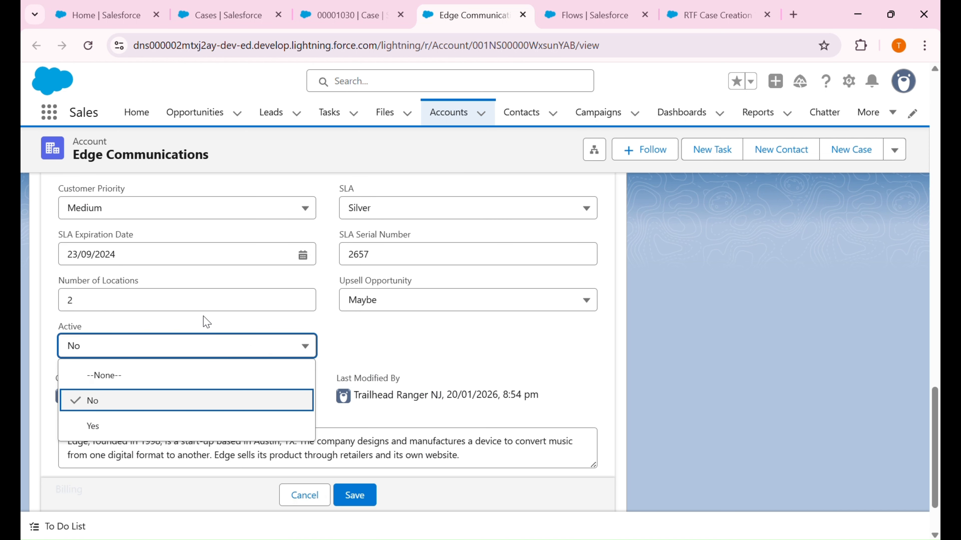
pyautogui.click(178, 425)
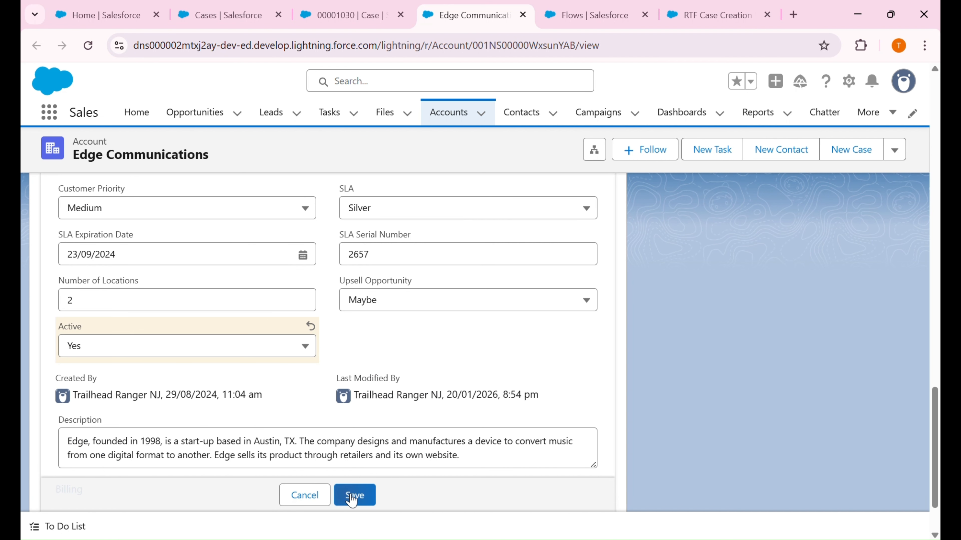
pyautogui.click(351, 495)
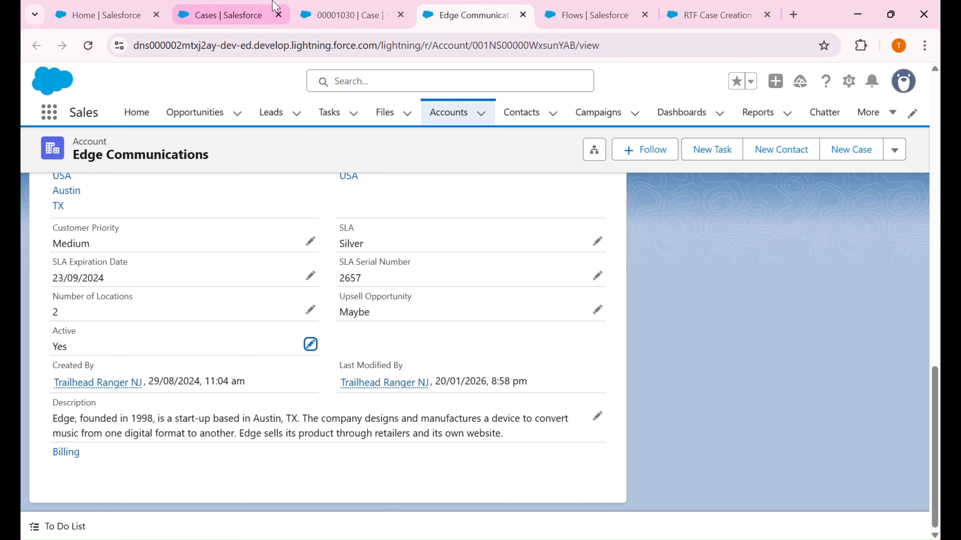
# Refresh the related cases of Edge Communications and open the newest Active Account case
pyautogui.click(261, 8)
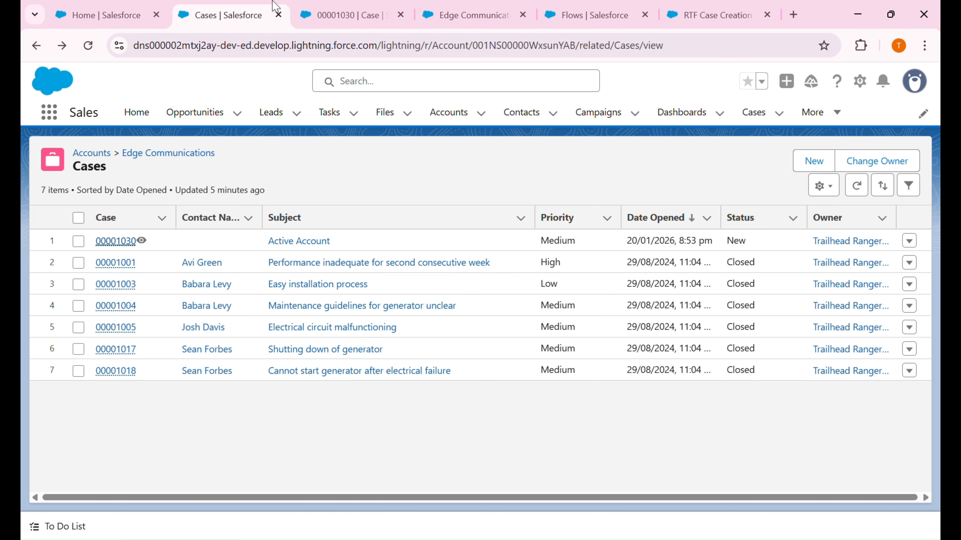
pyautogui.click(857, 185)
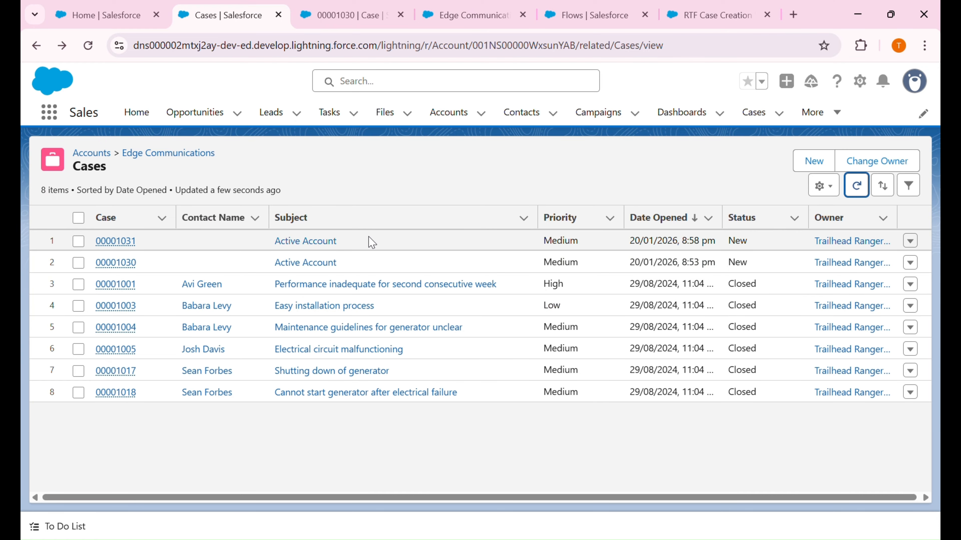
pyautogui.click(115, 242)
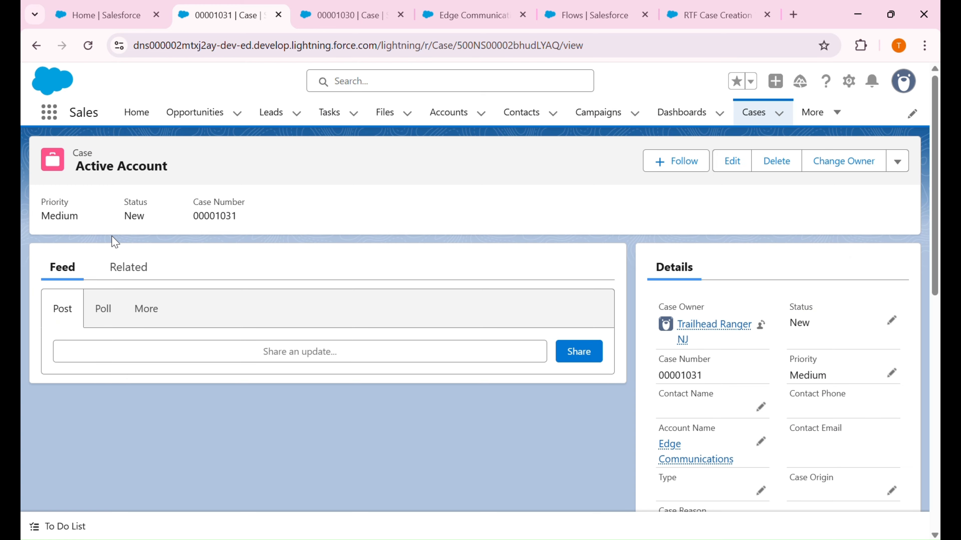
# Examine the line breaks in the new case's Description, both displayed and in edit mode, without saving any changes
pyautogui.scroll(-10, 685, 439)
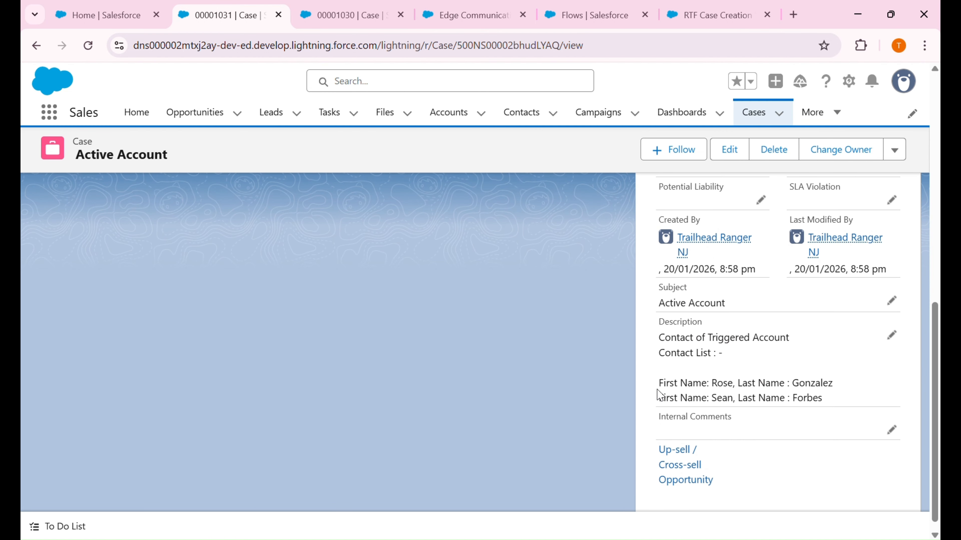
pyautogui.moveTo(659, 335); pyautogui.dragTo(864, 401)
pyautogui.click(864, 400)
pyautogui.click(898, 340)
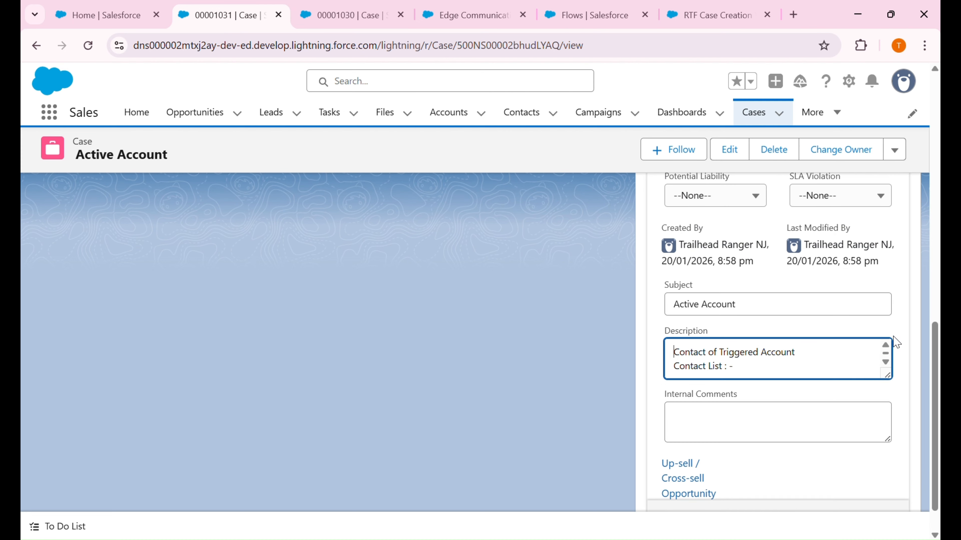
pyautogui.scroll(-1, 802, 373)
pyautogui.click(842, 371)
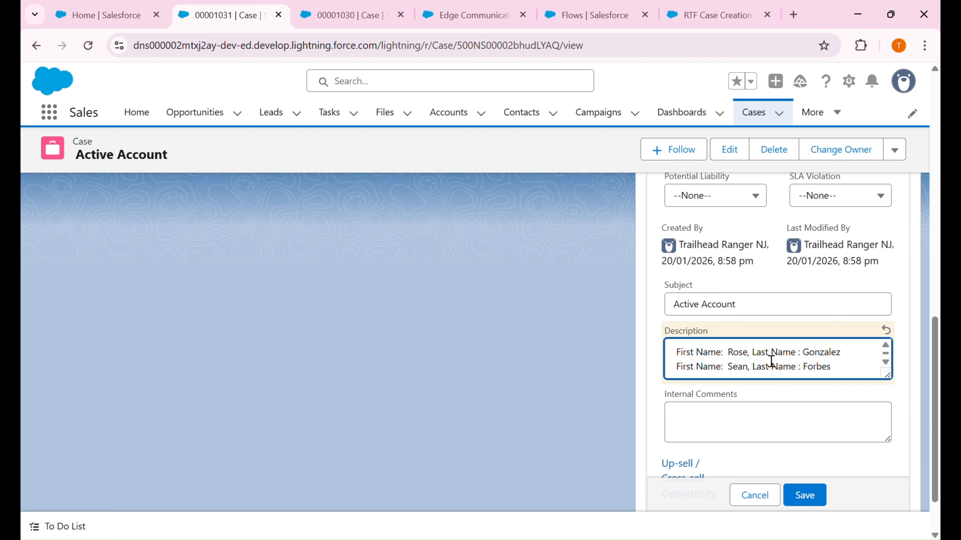
pyautogui.scroll(1, 683, 356)
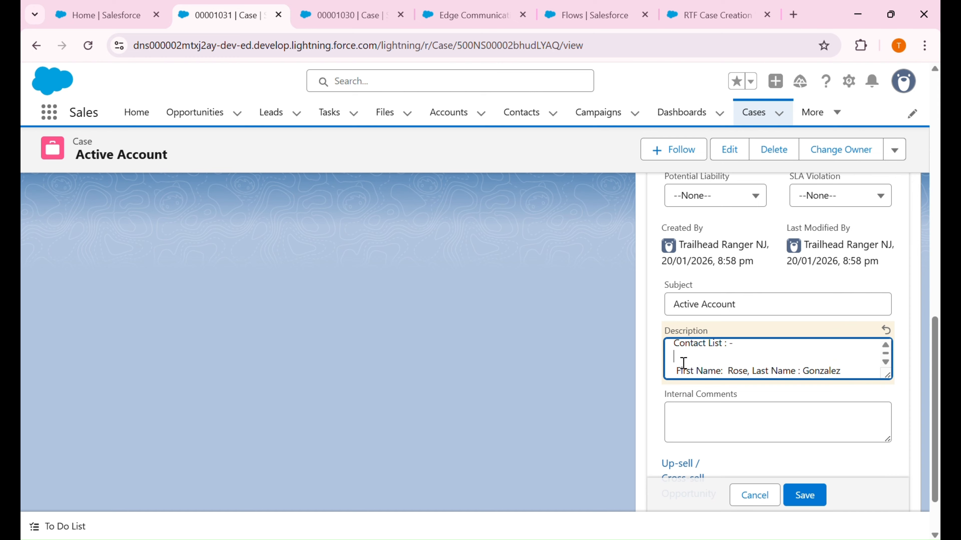
pyautogui.click(761, 502)
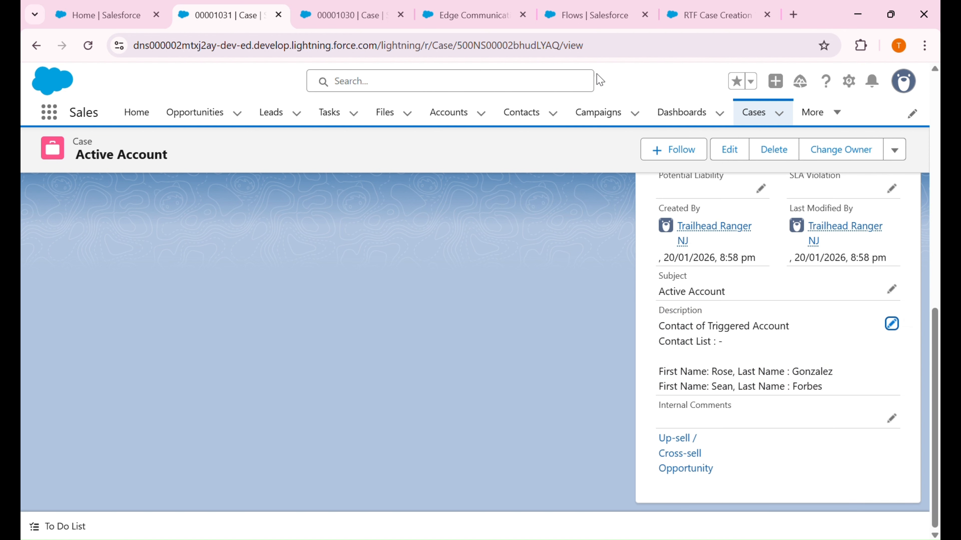
# Go back to the RTF Case Creation When Account is Active flow and save it as a new version
pyautogui.click(599, 11)
pyautogui.click(708, 12)
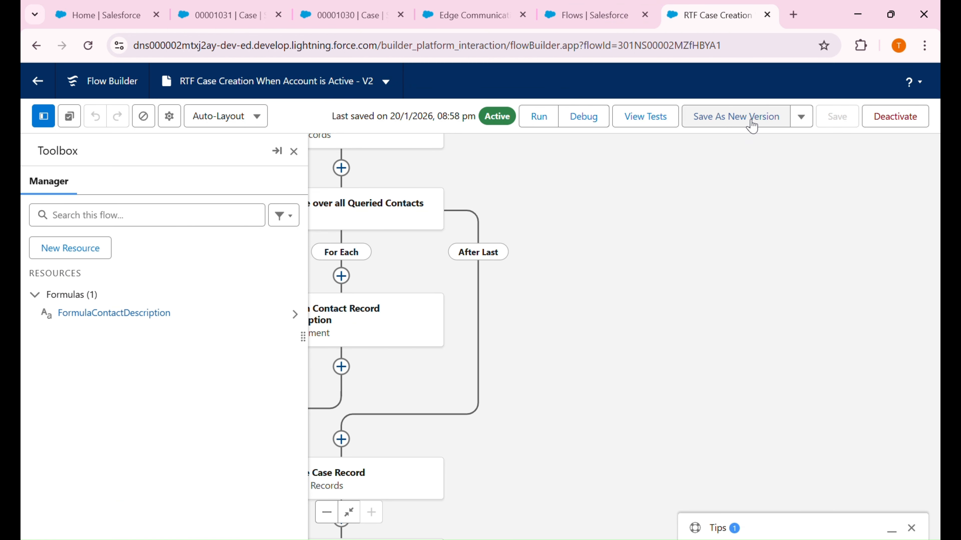
pyautogui.click(744, 117)
pyautogui.click(748, 423)
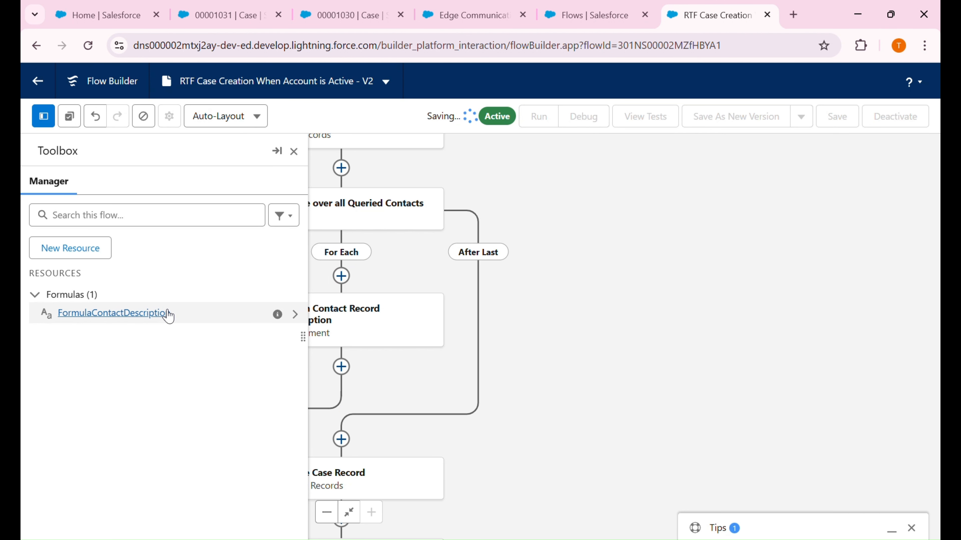
pyautogui.click(173, 225)
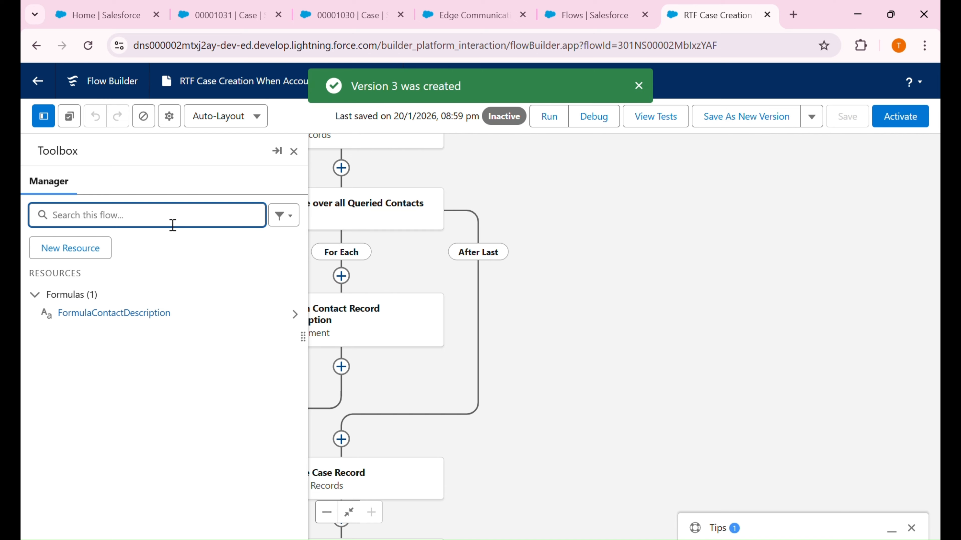
# Remove the line break before {!ContactNameCollection} in the CaseDescription text template's body and save the flow
pyautogui.write('case')
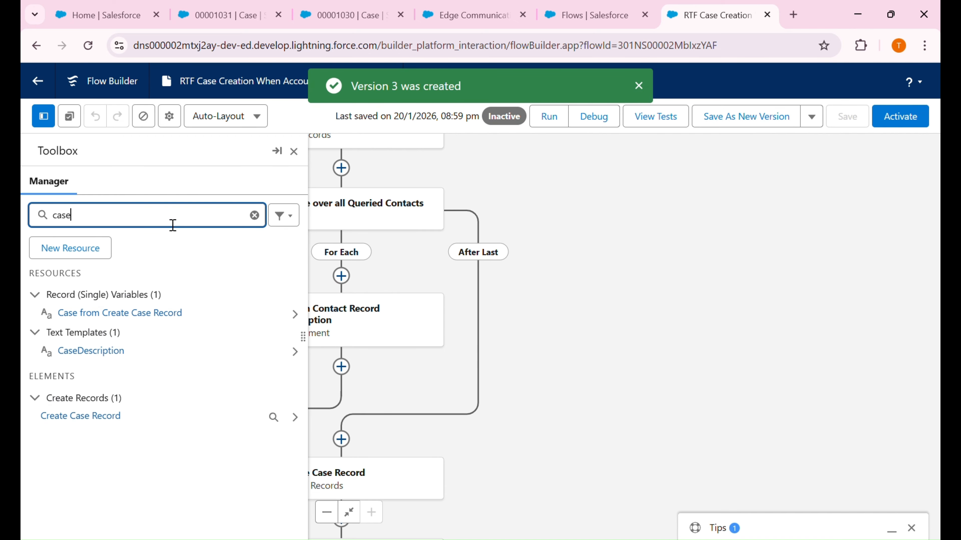
pyautogui.click(295, 352)
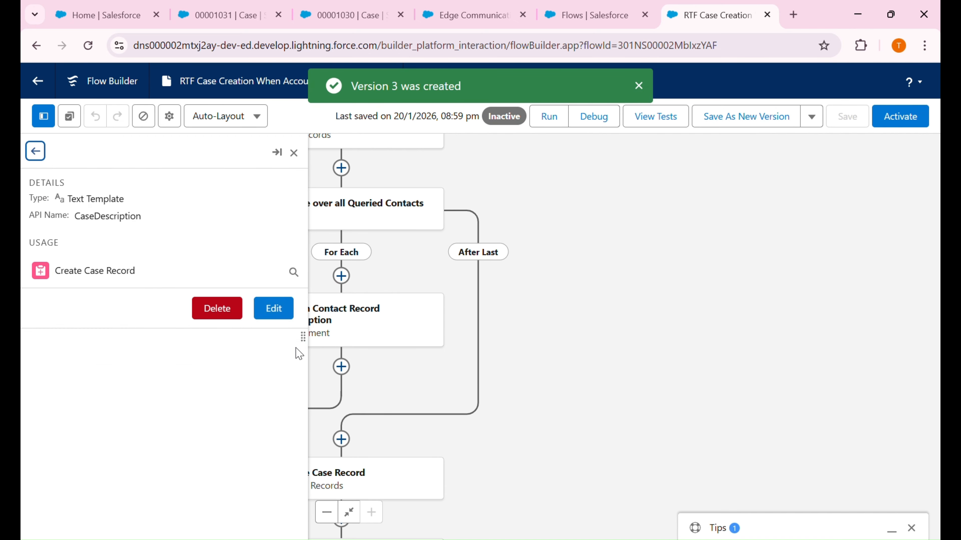
pyautogui.click(278, 316)
pyautogui.scroll(-1, 217, 392)
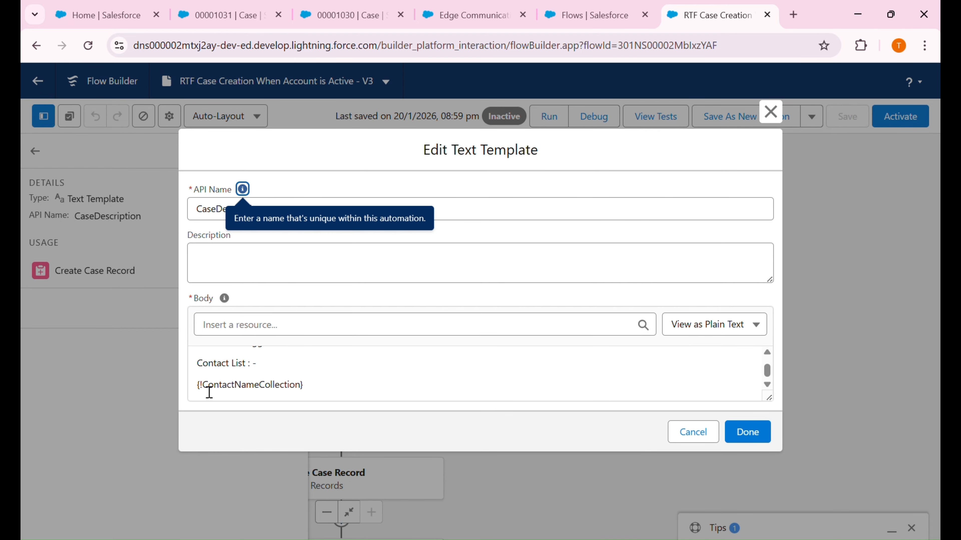
pyautogui.click(209, 392)
pyautogui.press('BackSpace')
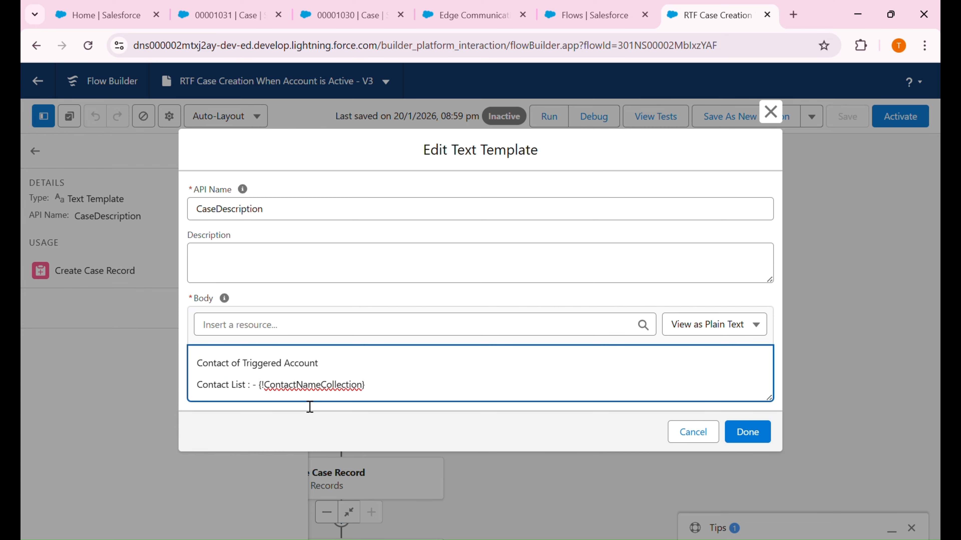
pyautogui.click(747, 432)
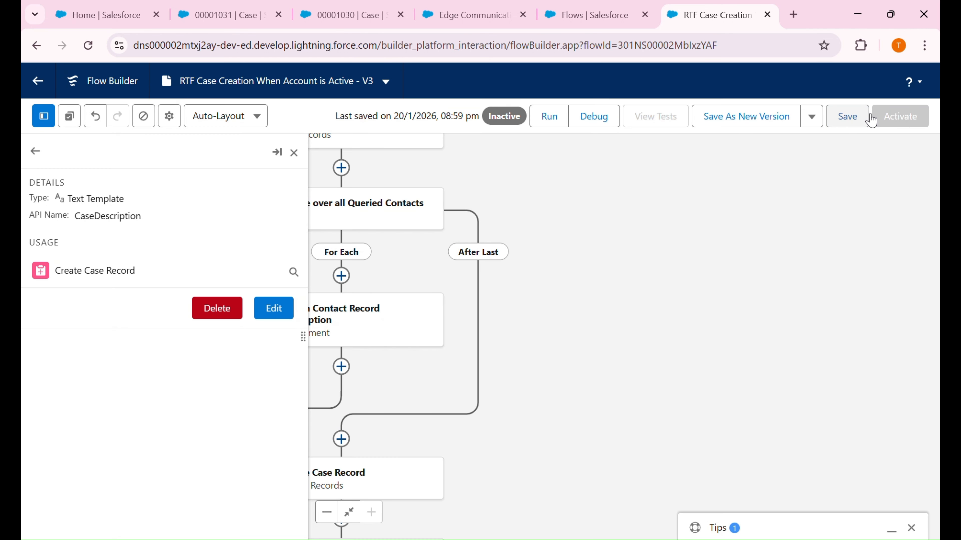
pyautogui.click(866, 118)
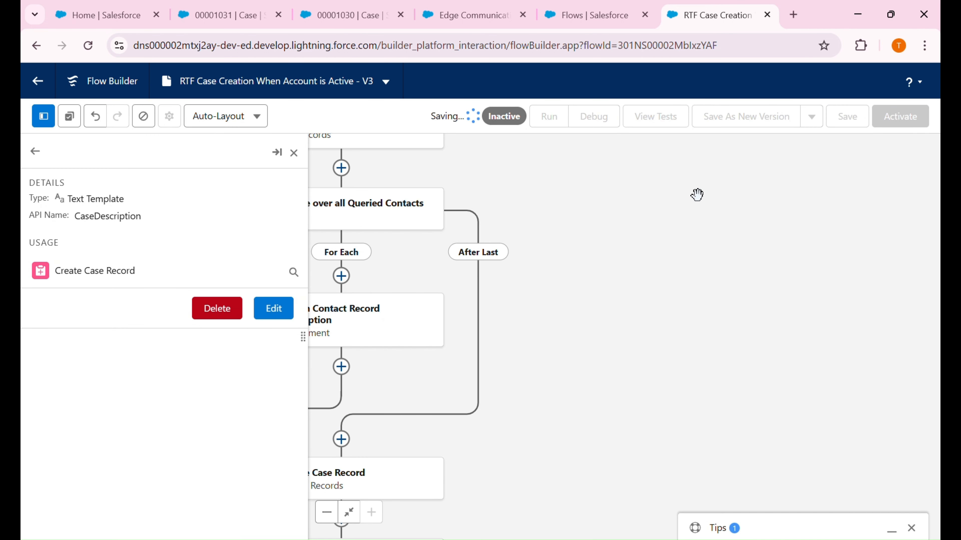
# Set the Active field of the Edge Communications account to No and save the record
pyautogui.click(425, 11)
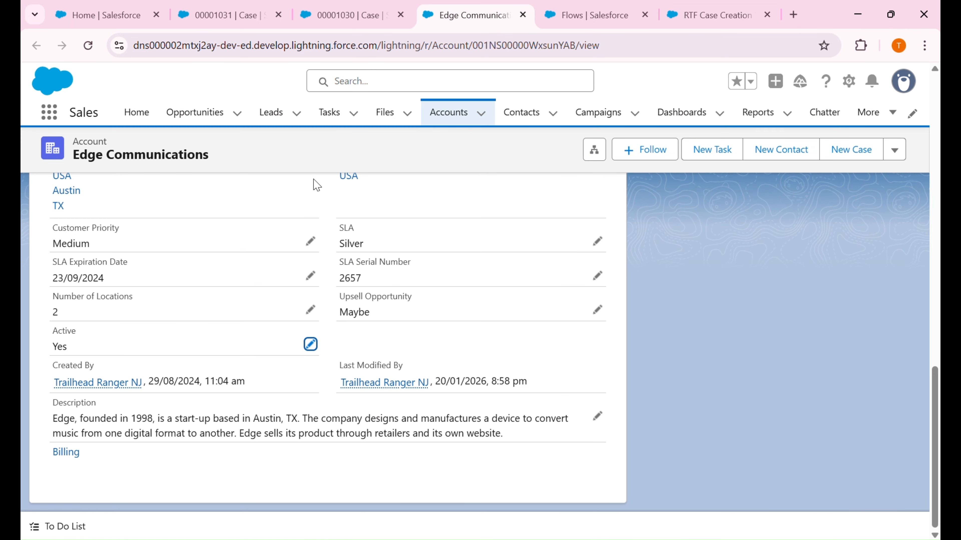
pyautogui.click(310, 344)
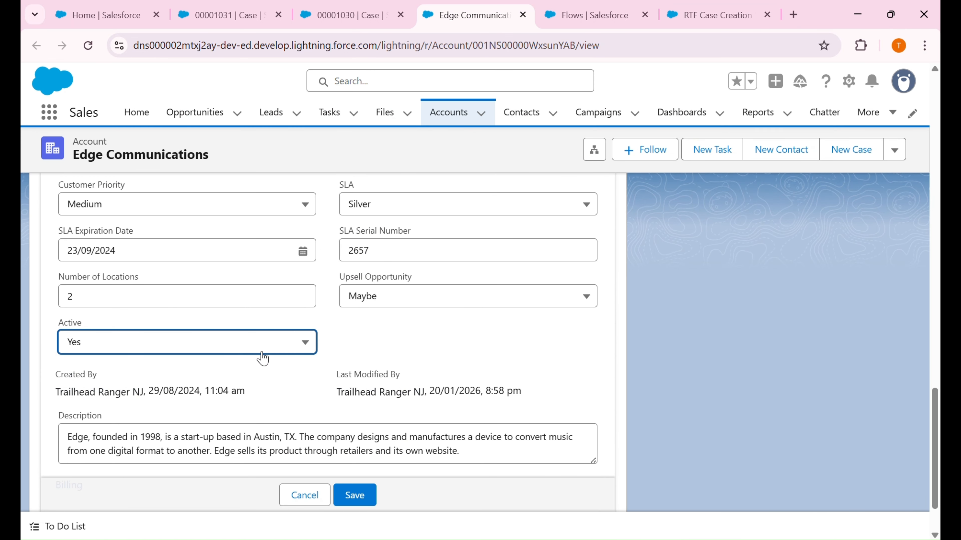
pyautogui.click(261, 343)
pyautogui.click(232, 396)
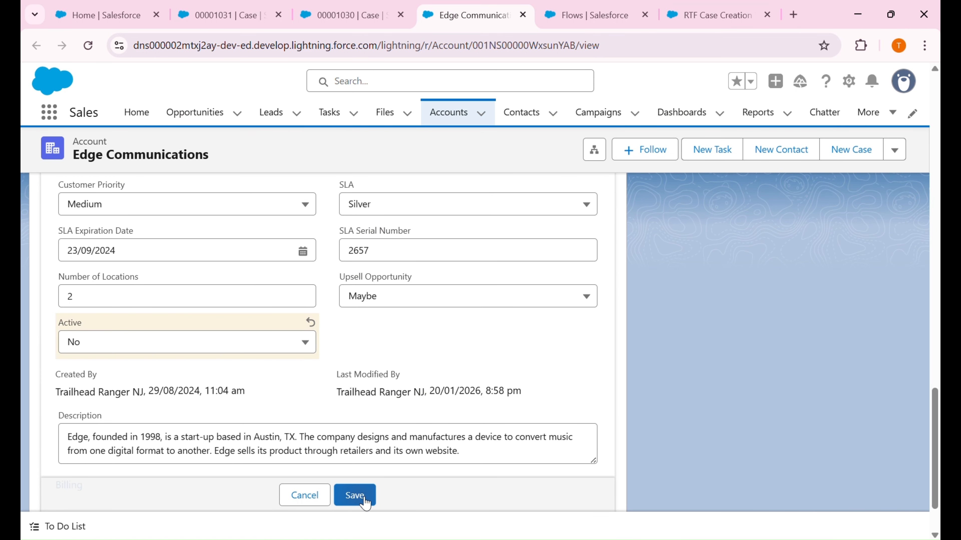
pyautogui.click(354, 496)
# Activate version 3 of the RTF Case Creation When Account is Active flow
pyautogui.click(700, 12)
pyautogui.click(891, 113)
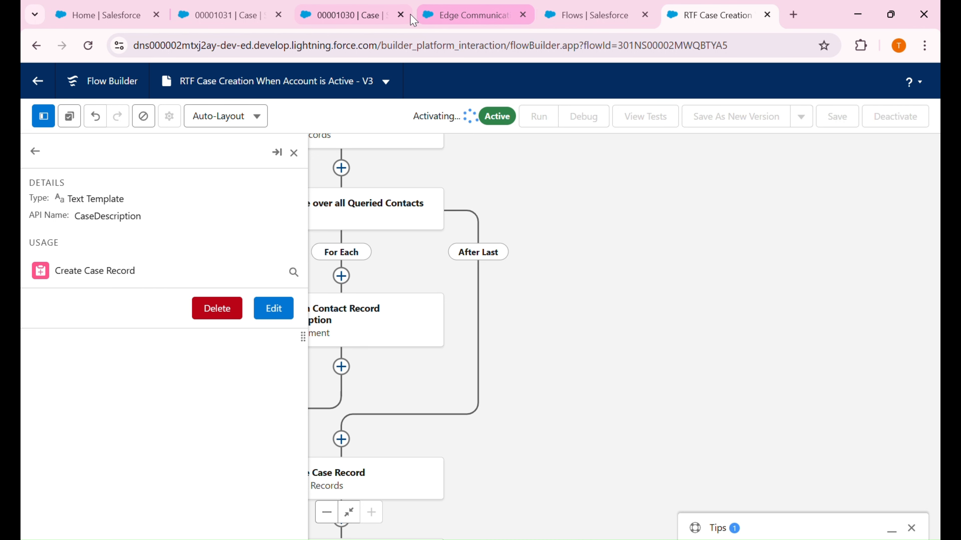
# Close the older Active Account case and go back from the other case to the related cases of Edge Communications
pyautogui.click(401, 15)
pyautogui.click(301, 8)
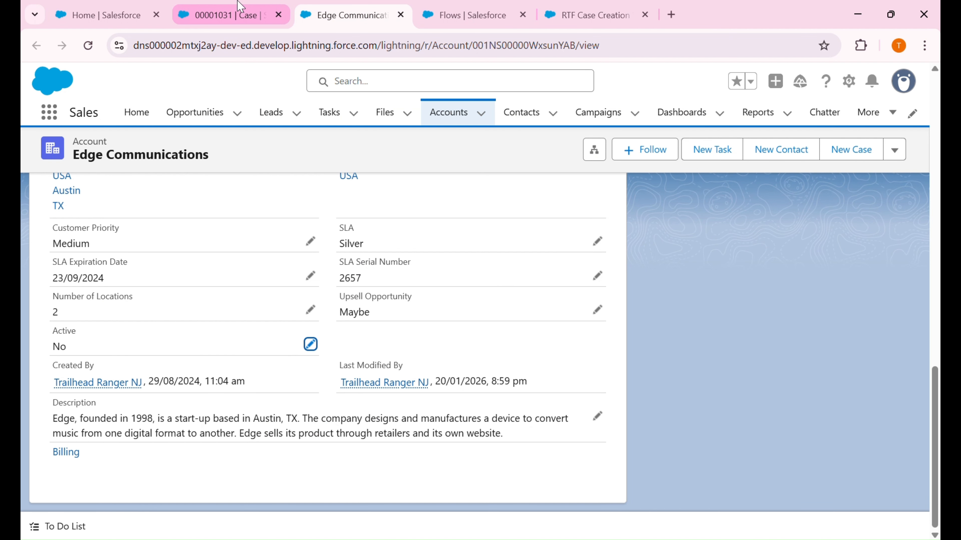
pyautogui.click(227, 13)
pyautogui.click(325, 11)
pyautogui.click(230, 7)
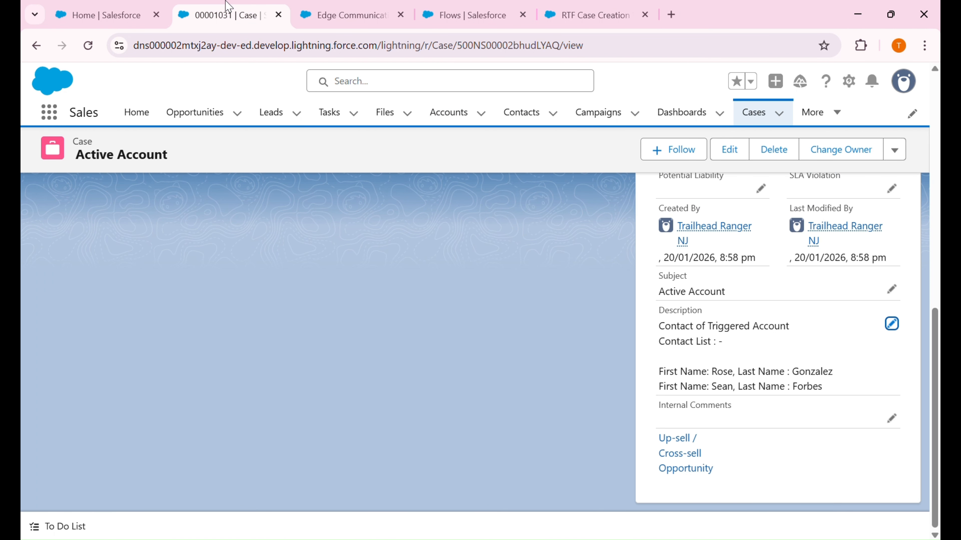
pyautogui.click(37, 45)
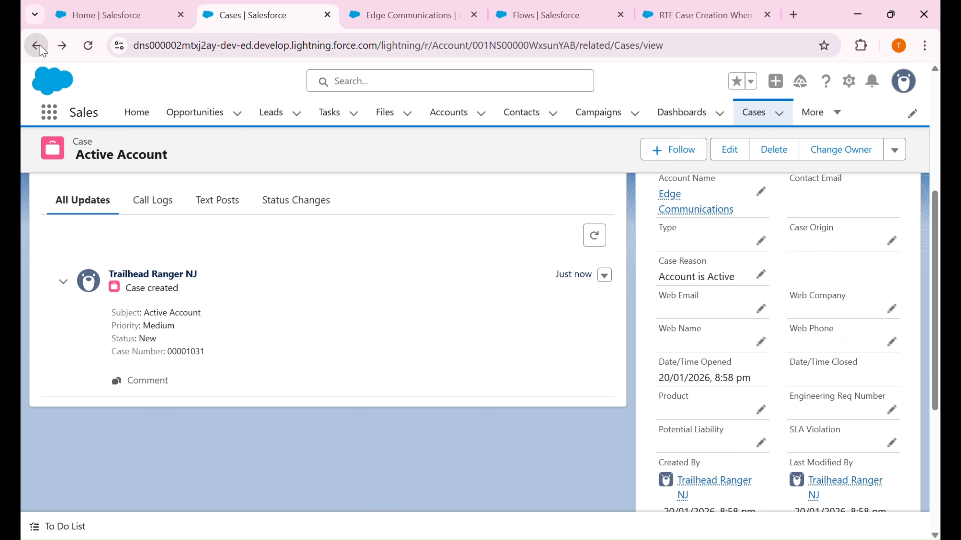
# Change the Edge Communications account's Active field to Yes and save it to trigger the flow
pyautogui.click(416, 8)
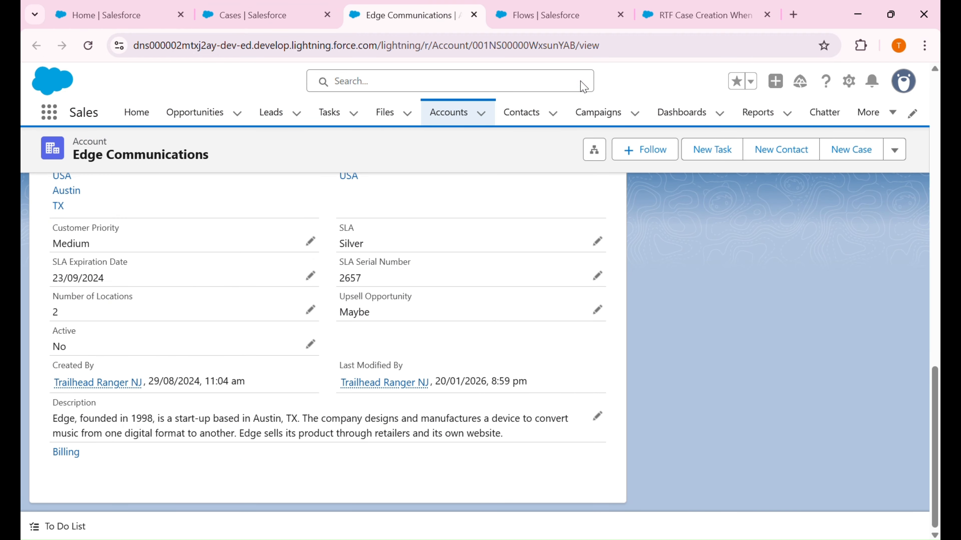
pyautogui.scroll(4, 232, 400)
pyautogui.scroll(-4, 232, 400)
pyautogui.click(310, 350)
pyautogui.click(288, 350)
pyautogui.click(256, 419)
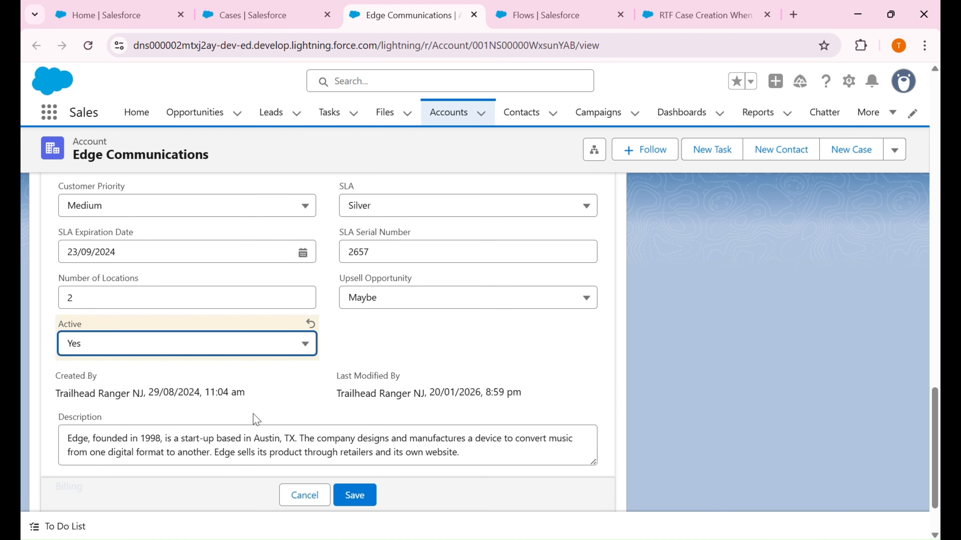
pyautogui.click(355, 494)
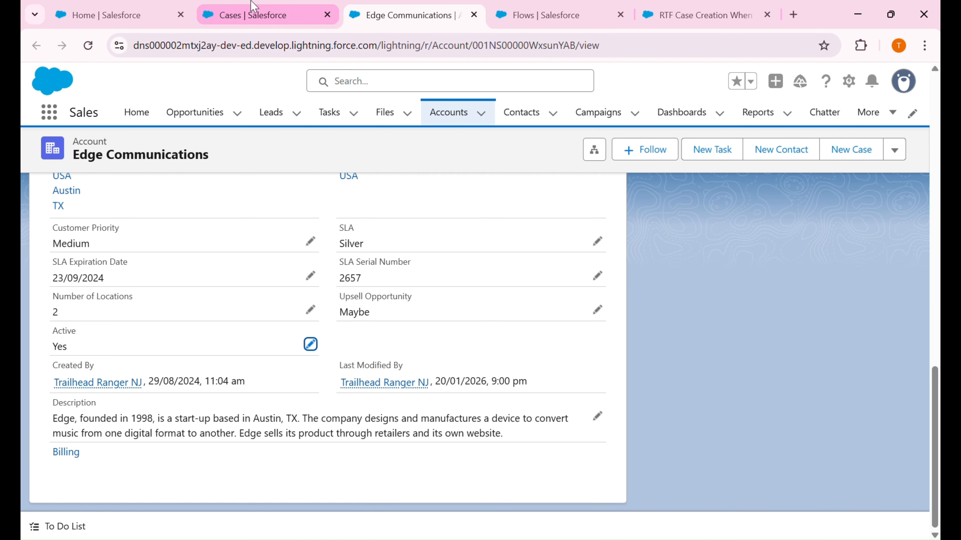
# Refresh the related cases of Edge Communications and open the newest Active Account case
pyautogui.click(246, 13)
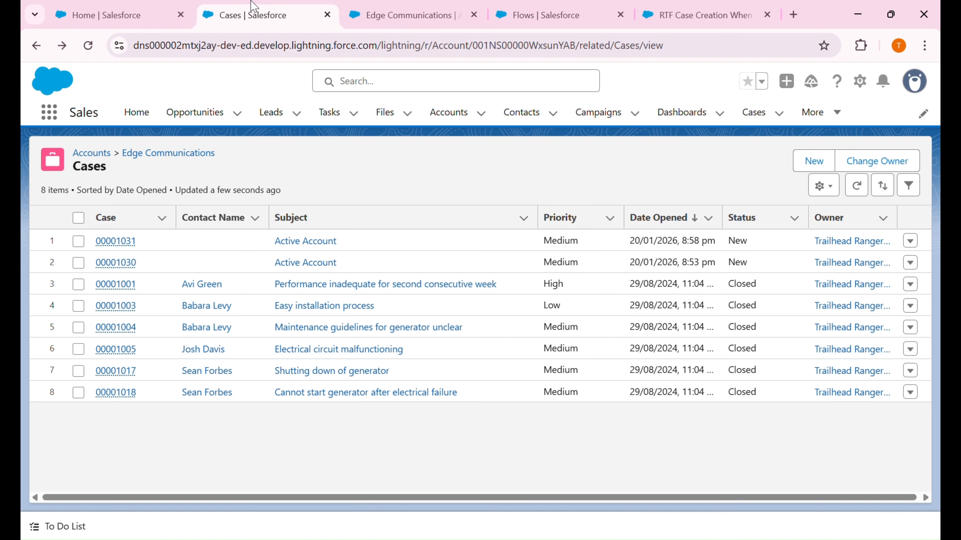
pyautogui.click(858, 186)
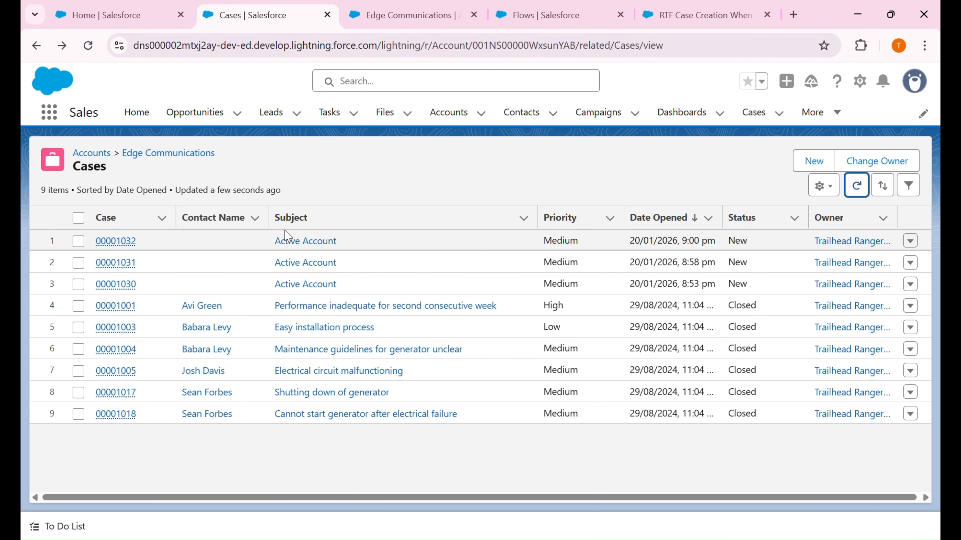
pyautogui.click(127, 246)
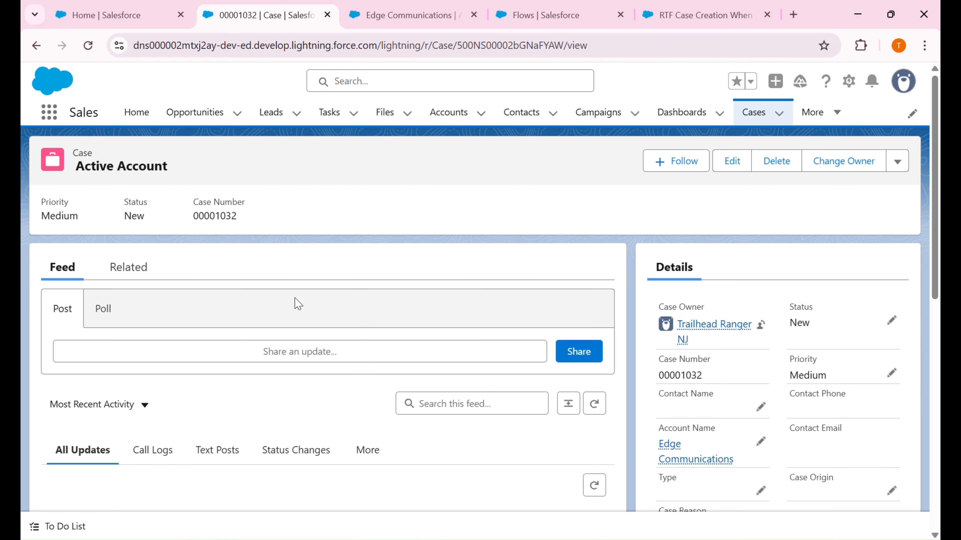
# Examine the spacing of the contact list in the case's Description, displayed and in edit mode, without saving any changes
pyautogui.scroll(-5, 761, 439)
pyautogui.scroll(-6, 762, 439)
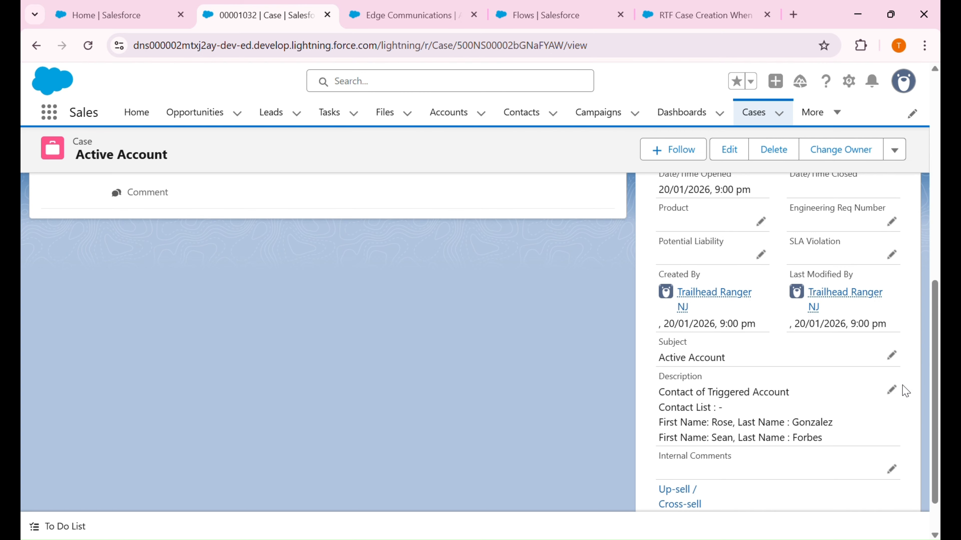
pyautogui.click(894, 394)
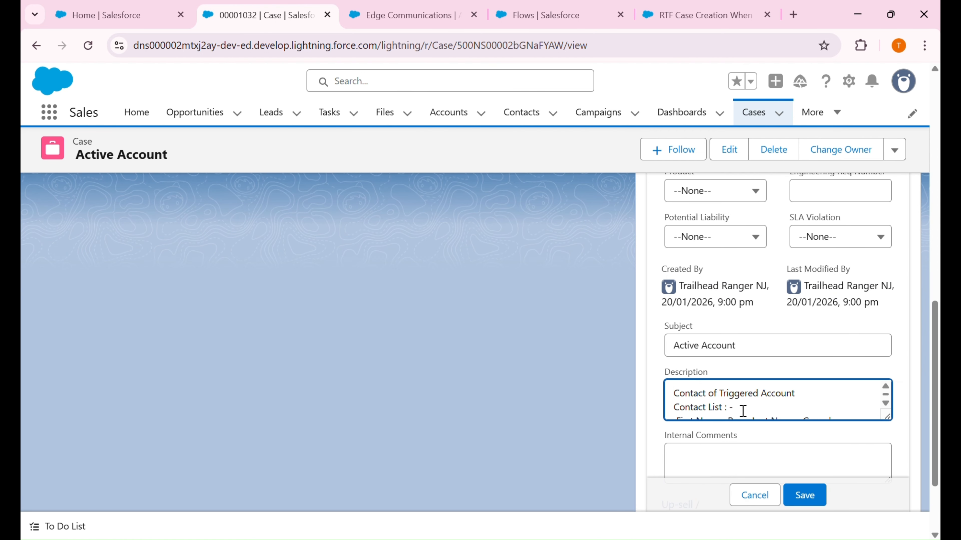
pyautogui.scroll(-2, 755, 425)
pyautogui.scroll(2, 741, 411)
pyautogui.click(755, 499)
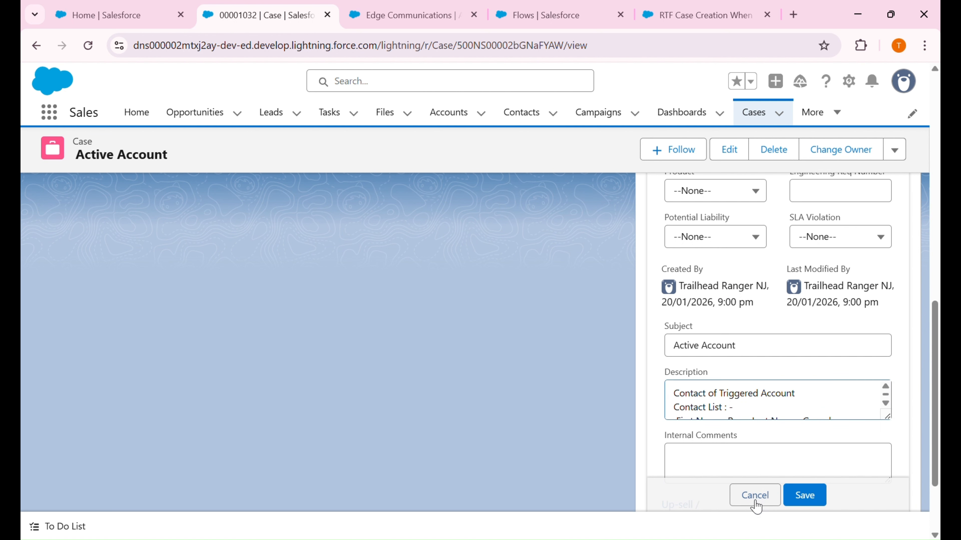
# Return to the flow and examine its contact loop and case creation elements on the canvas
pyautogui.click(521, 6)
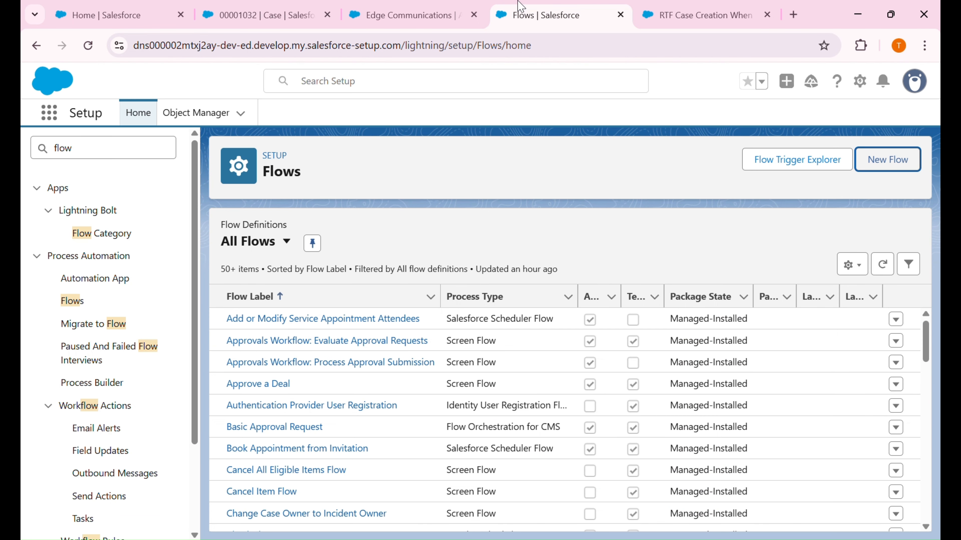
pyautogui.click(681, 11)
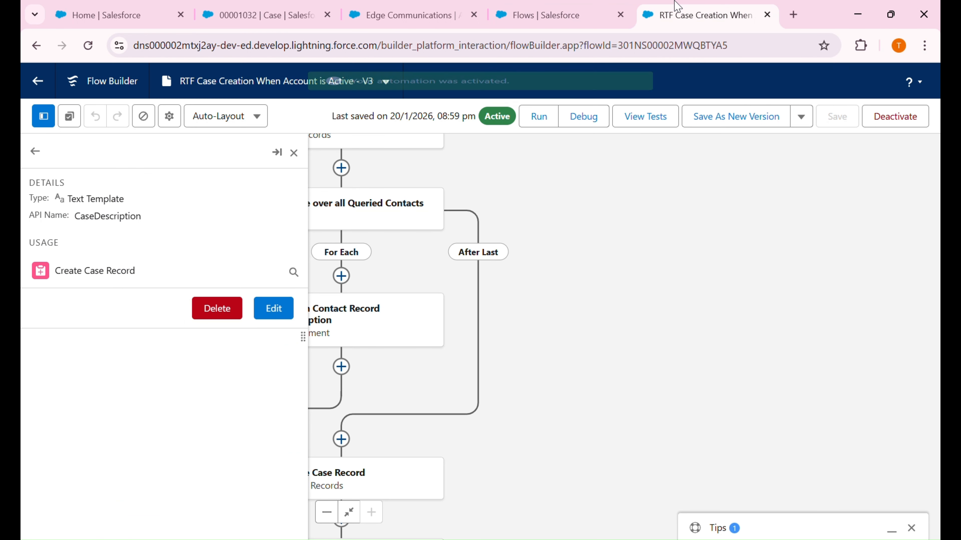
pyautogui.click(294, 153)
pyautogui.moveTo(283, 266); pyautogui.dragTo(426, 252)
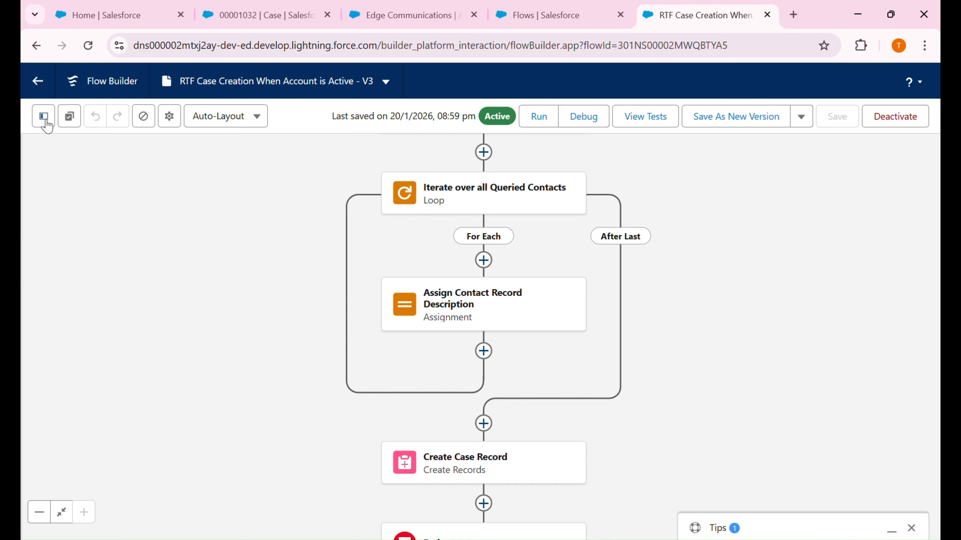
# Search the flow's resources for the FormulaContactDescription formula and open it for editing
pyautogui.click(43, 116)
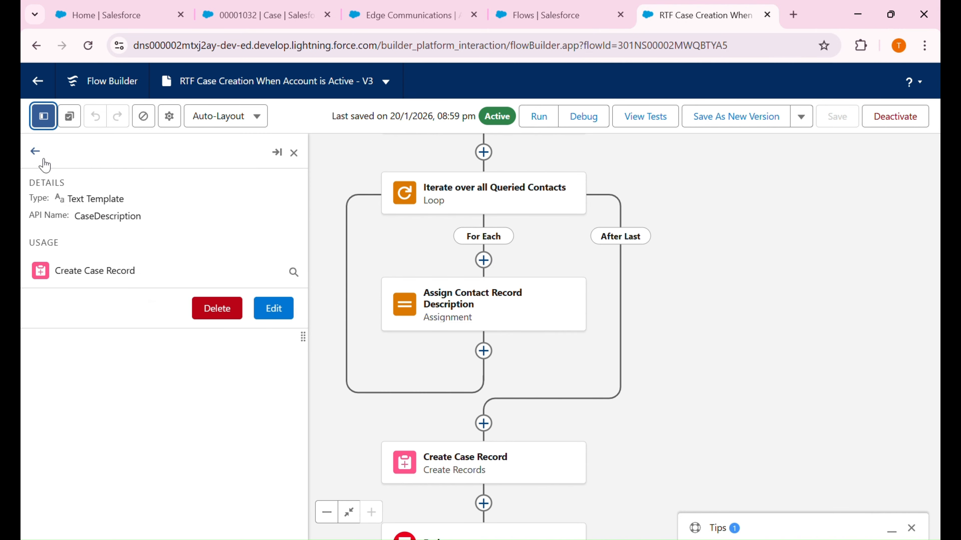
pyautogui.click(36, 153)
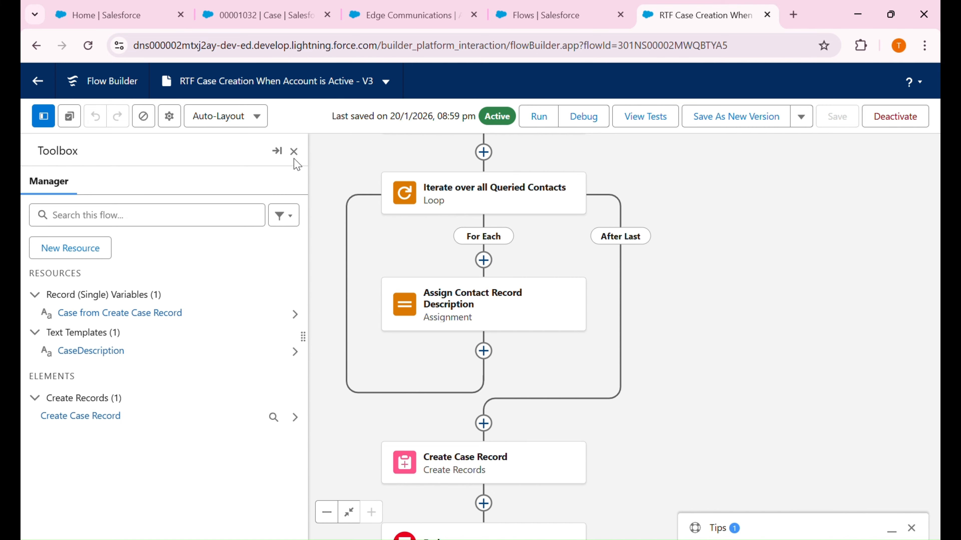
pyautogui.click(223, 219)
pyautogui.write('v')
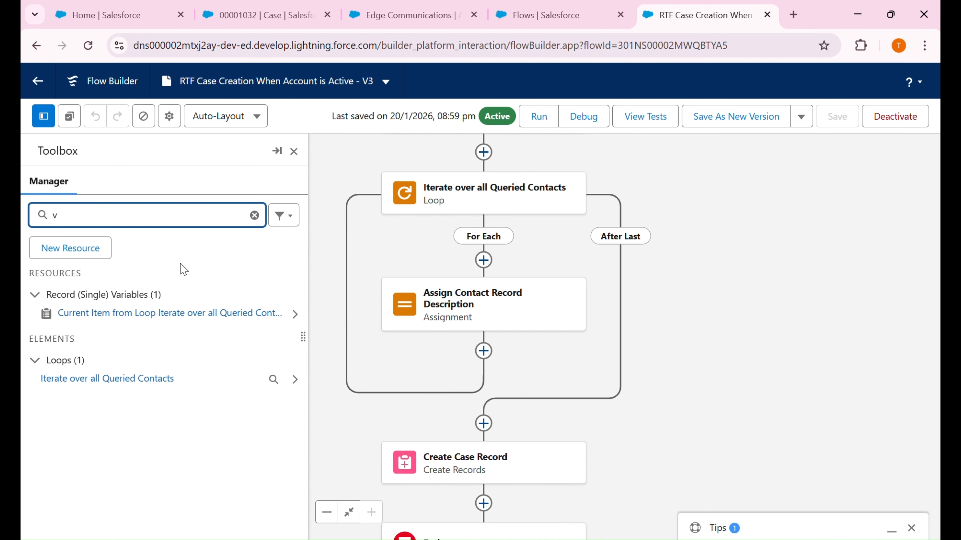
pyautogui.press('BackSpace')
pyautogui.write('form')
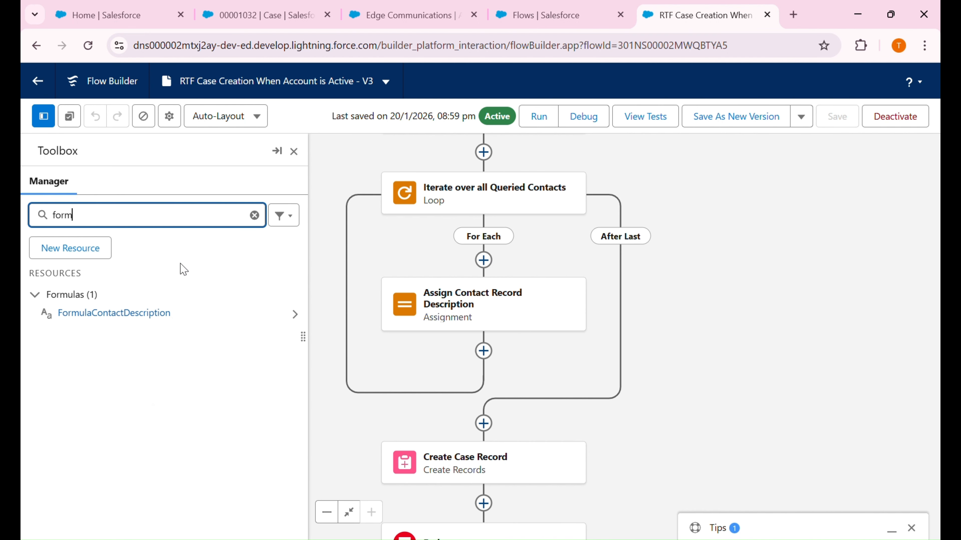
pyautogui.click(295, 317)
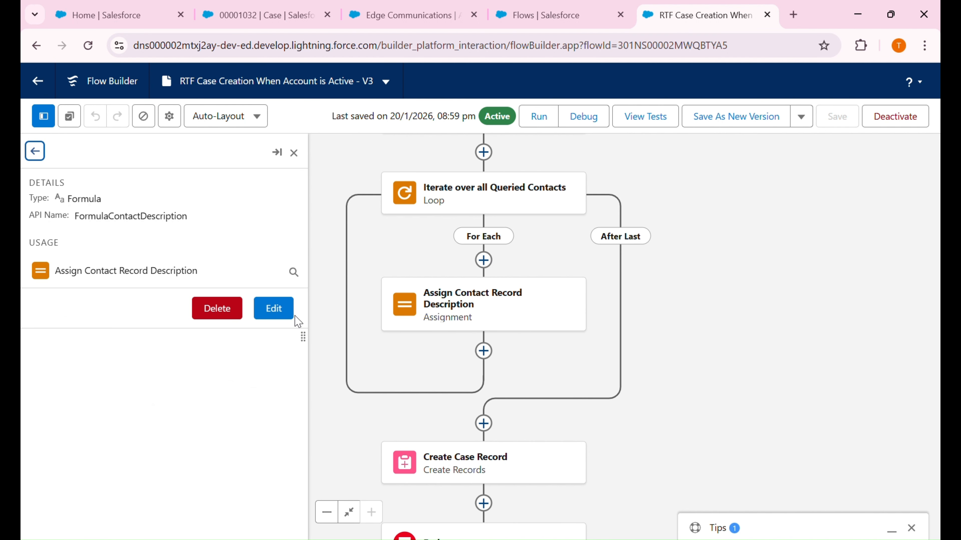
pyautogui.click(289, 317)
# Try the BR() function at the start of the FormulaContactDescription formula, and remove it again
pyautogui.click(403, 349)
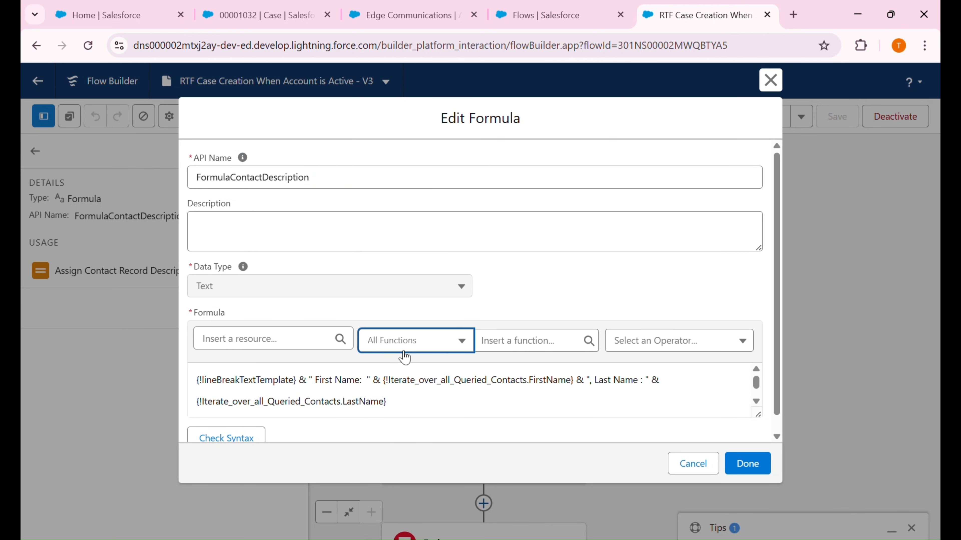
pyautogui.click(515, 349)
pyautogui.write('bre')
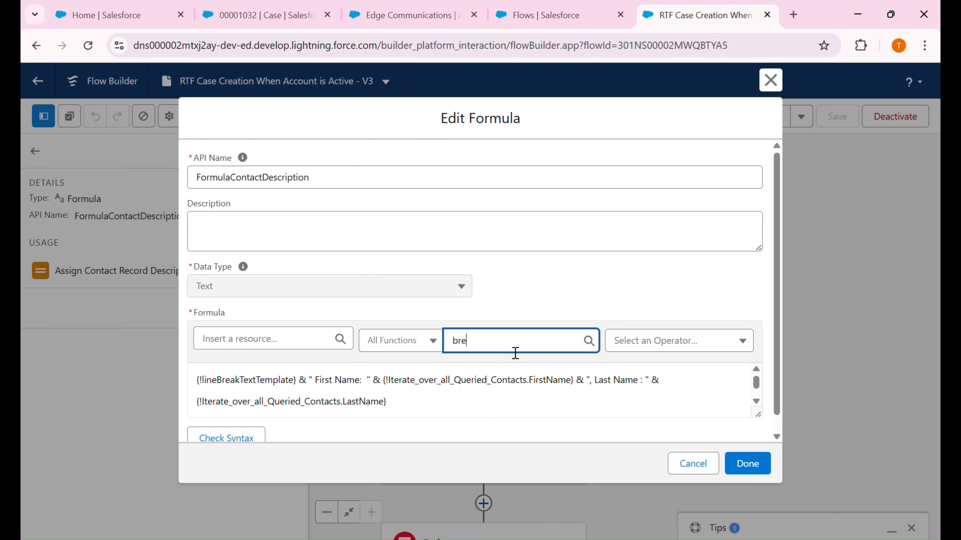
pyautogui.press('BackSpace')
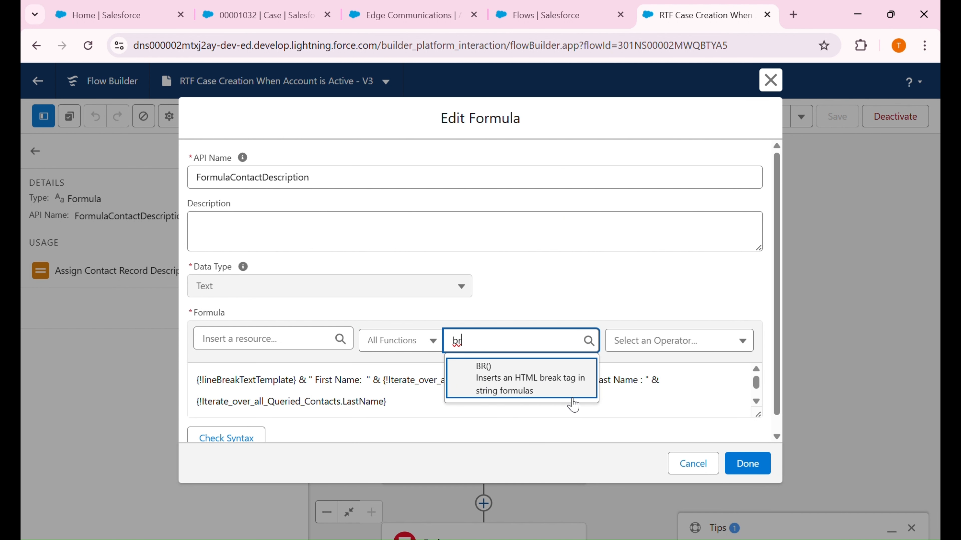
pyautogui.click(542, 393)
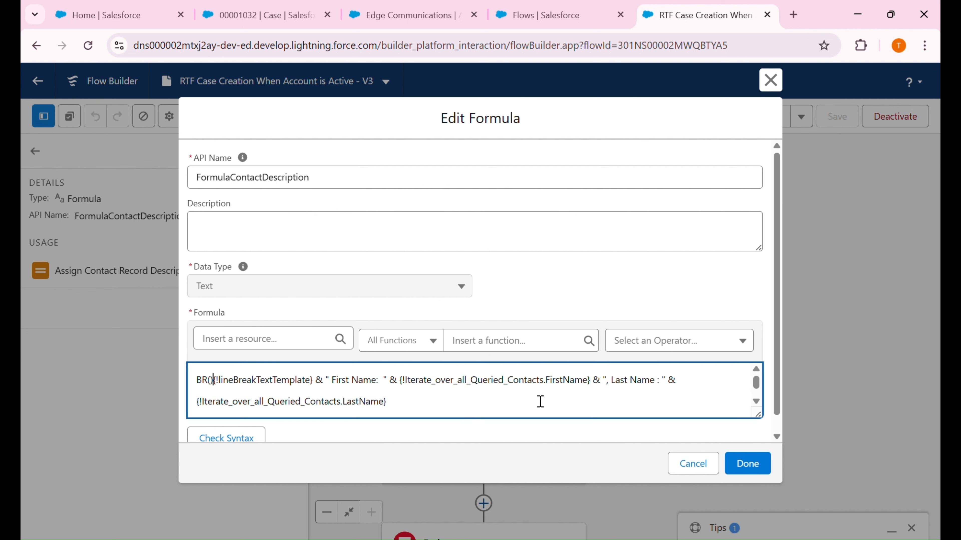
pyautogui.press('BackSpace')
pyautogui.press('BackSpace')
pyautogui.press('BackSpace')
pyautogui.press('BackSpace')
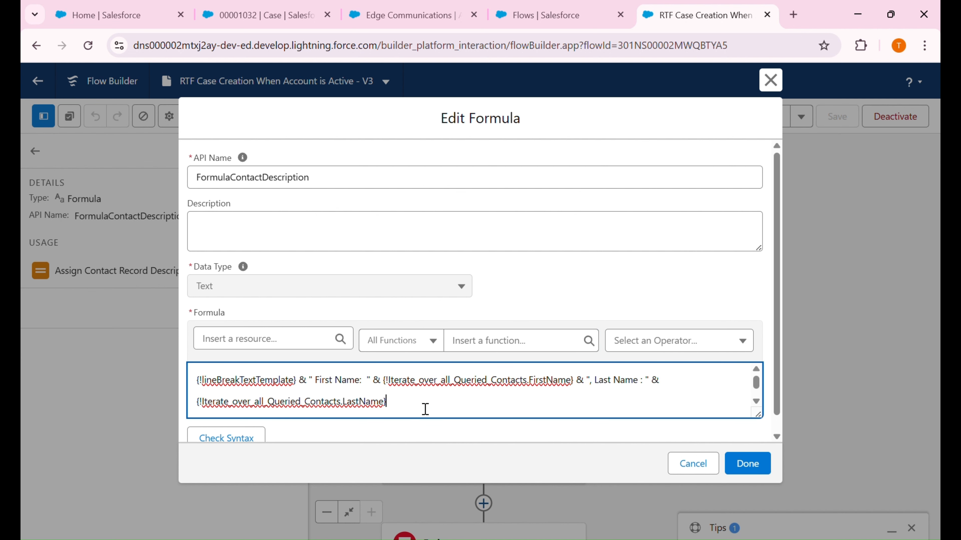
# Try a <br> tag at the end of the FormulaContactDescription formula, and delete it again
pyautogui.write('<br>')
pyautogui.press('BackSpace')
pyautogui.press('BackSpace')
pyautogui.press('BackSpace')
# Examine the lineBreakTextTemplate reference in the formula and close the formula without saving changes
pyautogui.doubleClick(271, 389)
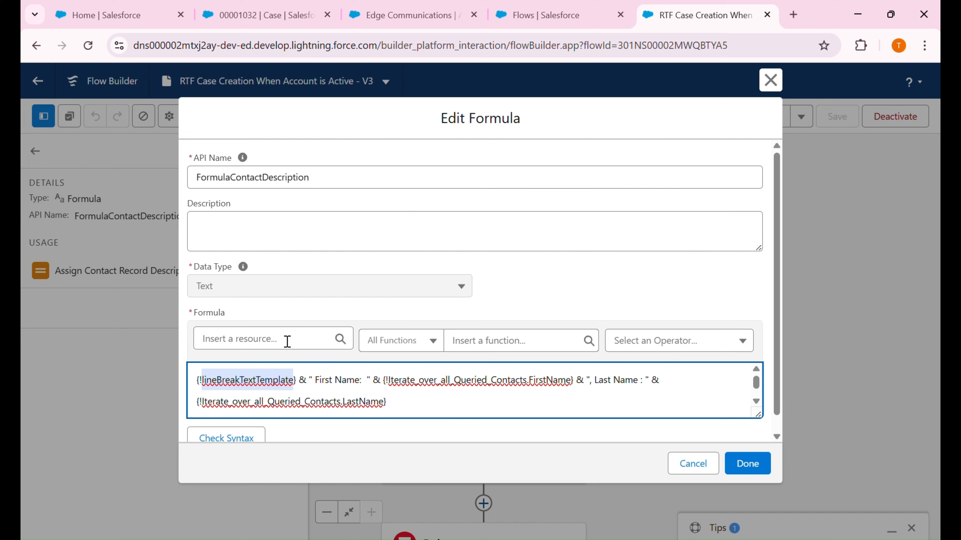
pyautogui.click(300, 317)
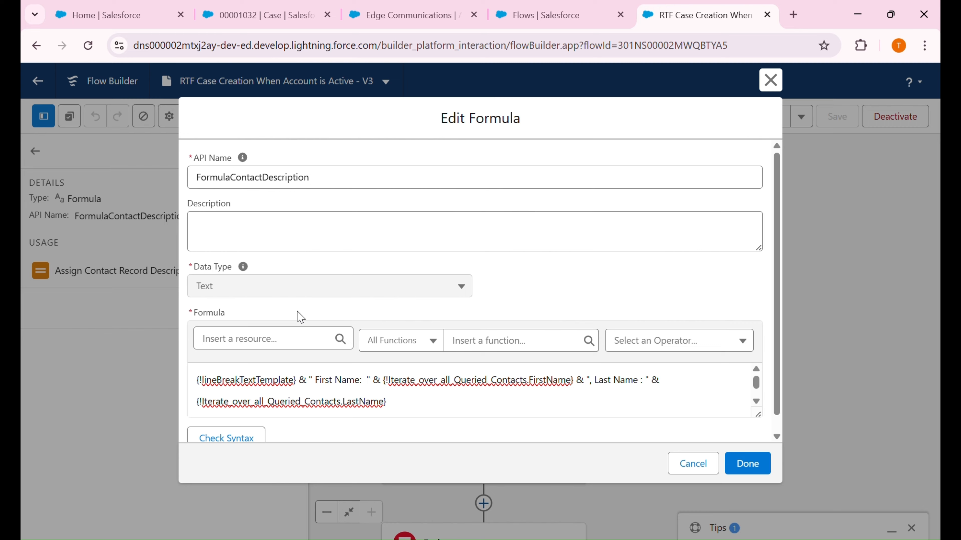
pyautogui.doubleClick(273, 386)
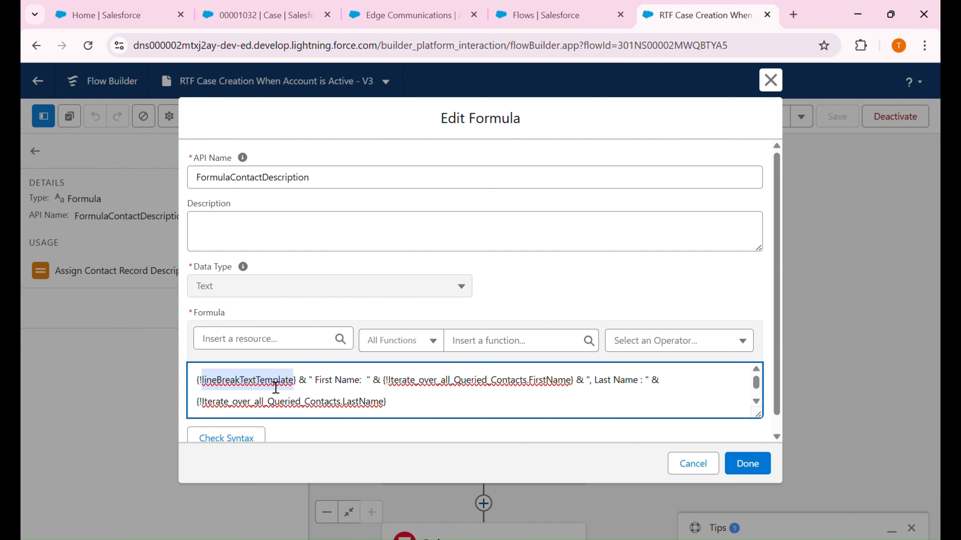
pyautogui.click(305, 394)
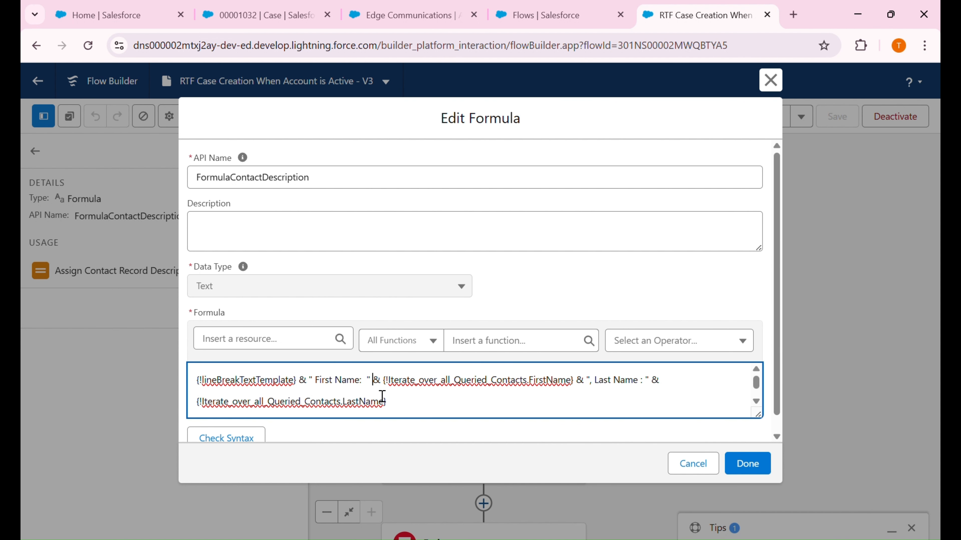
pyautogui.click(692, 463)
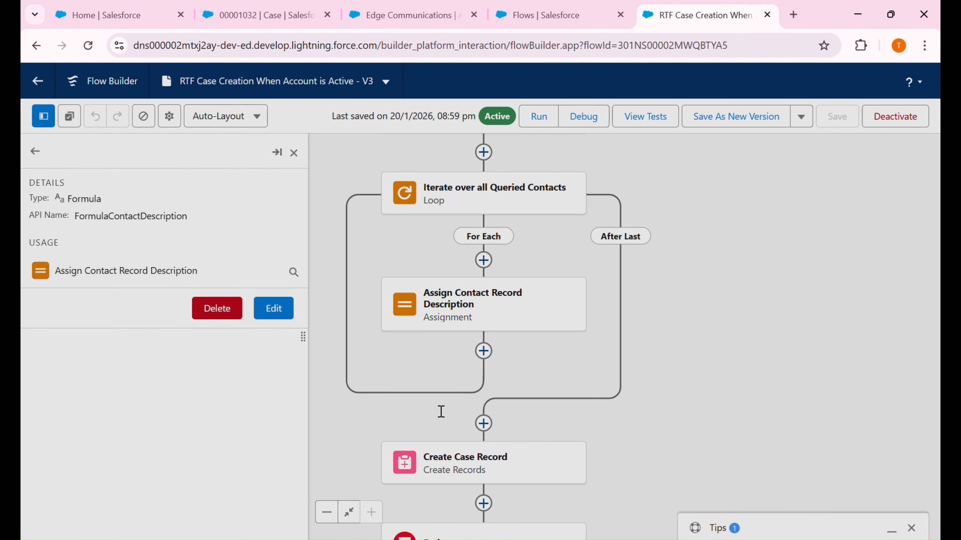